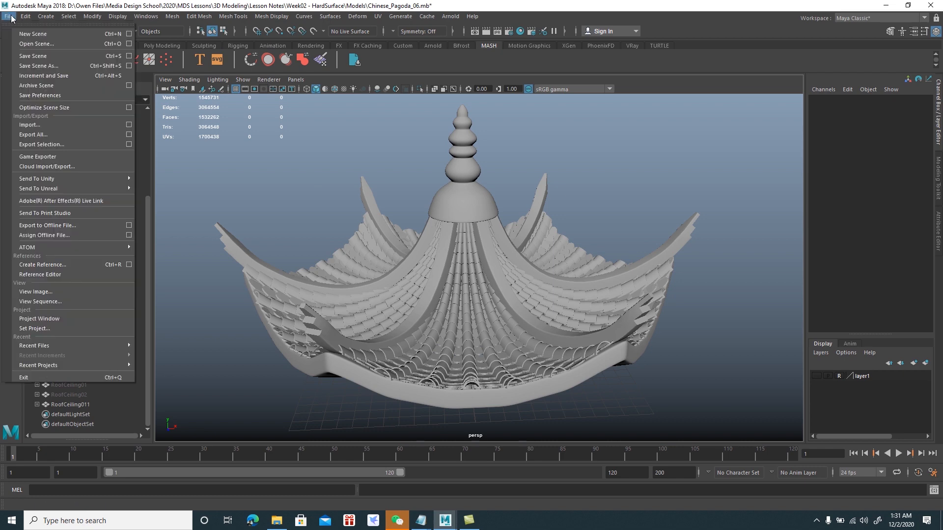
# - Start a new scene without saving the current one, and show the four-view layout
pyautogui.click(32, 34)
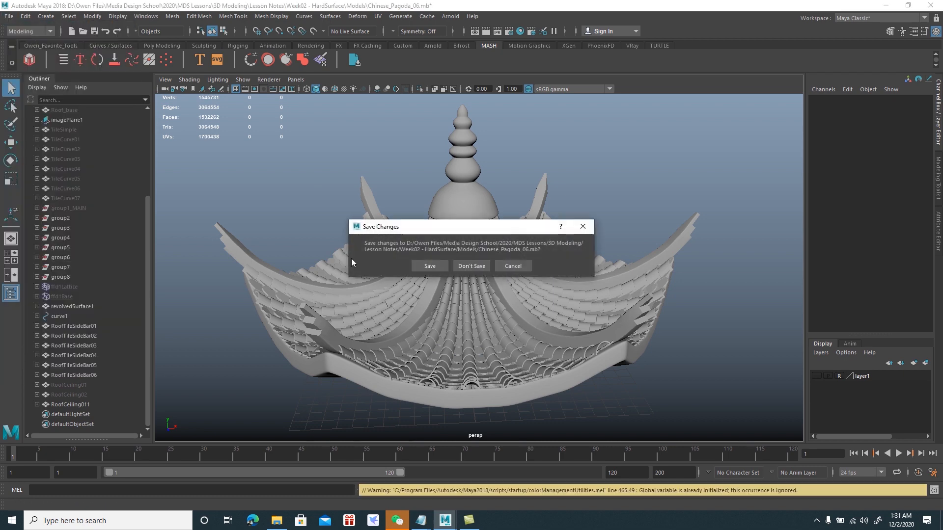
pyautogui.click(478, 270)
pyautogui.press('space')
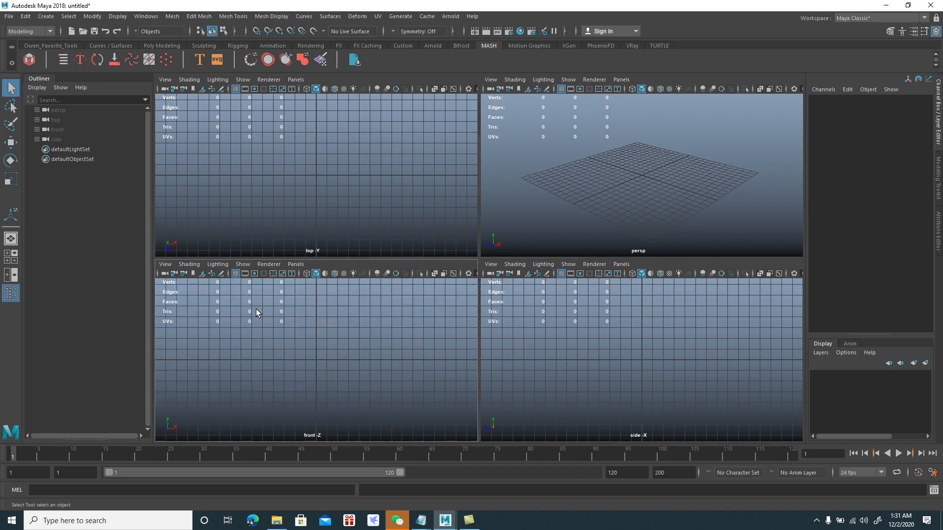
# - Turn off the Poly Count heads-up display
pyautogui.click(115, 19)
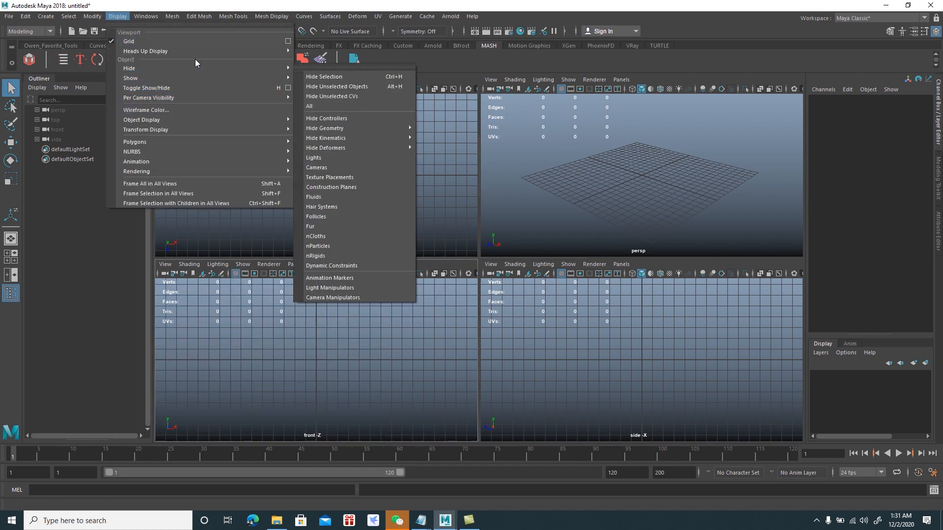
pyautogui.moveTo(242, 51)
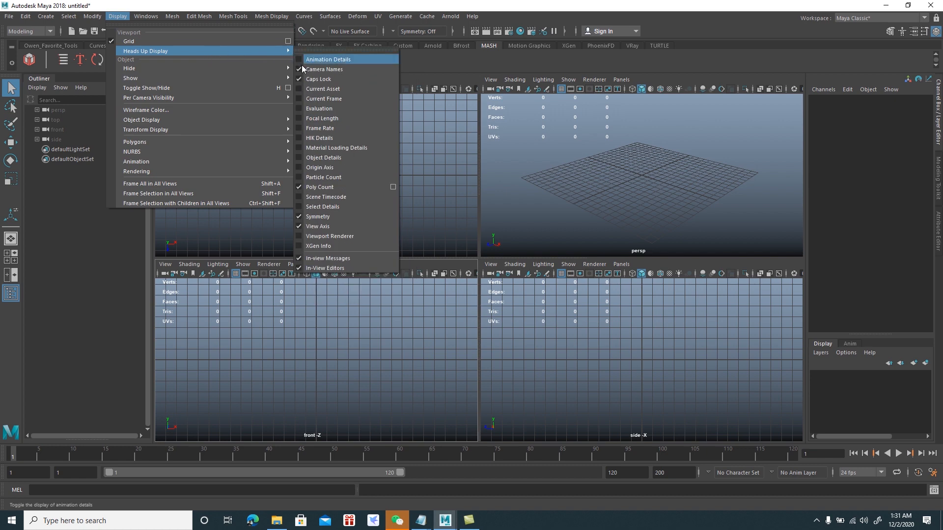
pyautogui.click(302, 185)
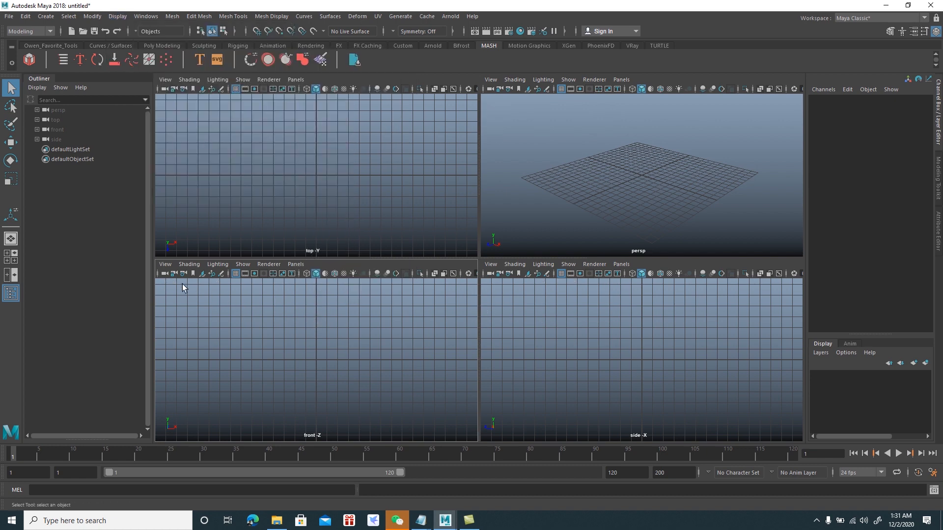
# - Import Chinese Pagoda.jpg from the Top Hard Surface Pictures folder as an image plane in the front view
pyautogui.click(165, 265)
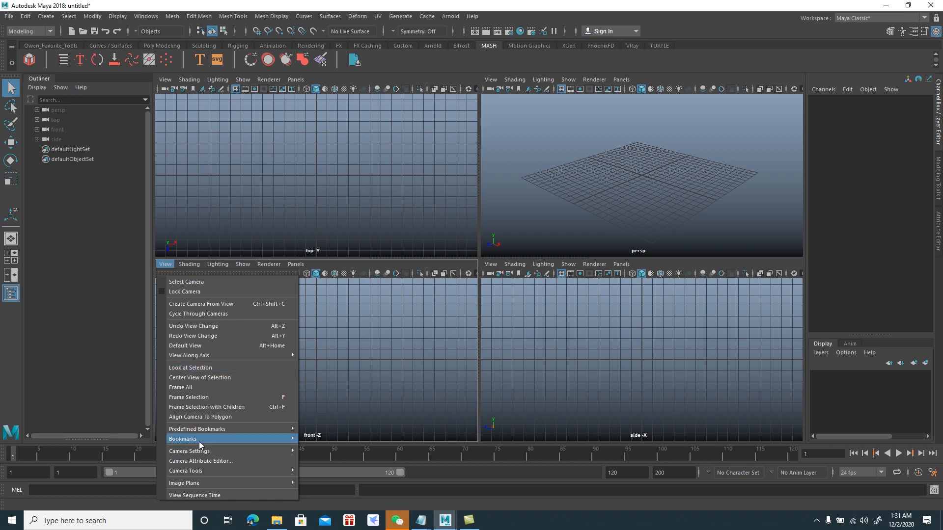
pyautogui.moveTo(215, 484)
pyautogui.click(330, 492)
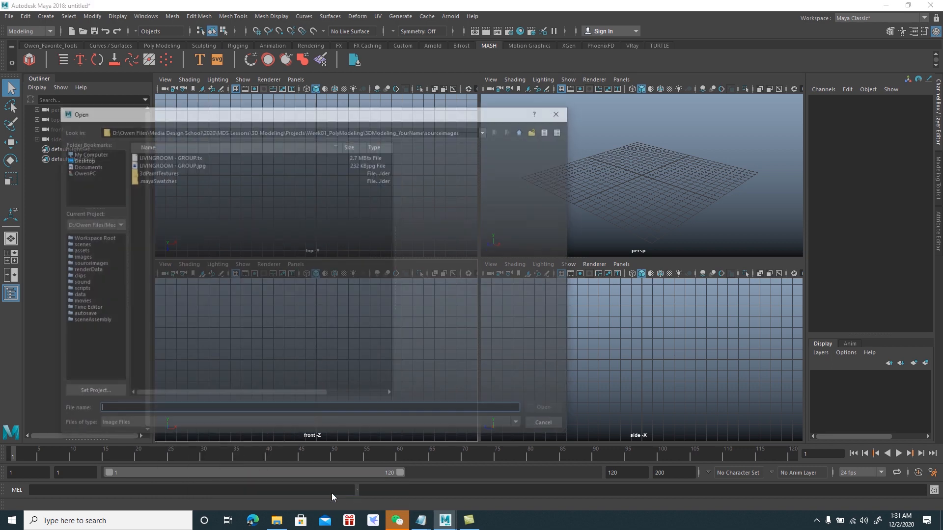
pyautogui.write('D:\\Owen Files\\Media Design School\\2020\\MDS Lessons\\3D Modeling\\Lesson Notes\\Week02 - HardSurface\\Top Hard Surface Pictures')
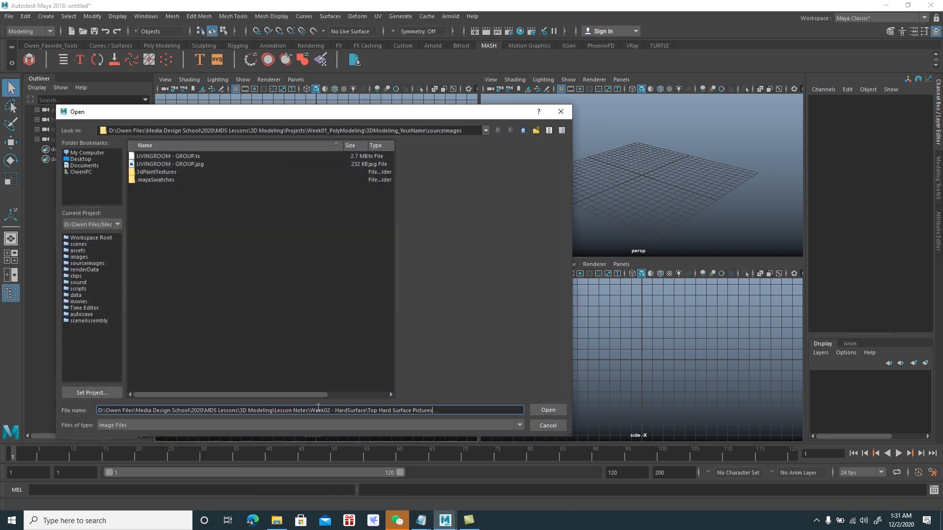
pyautogui.click(543, 410)
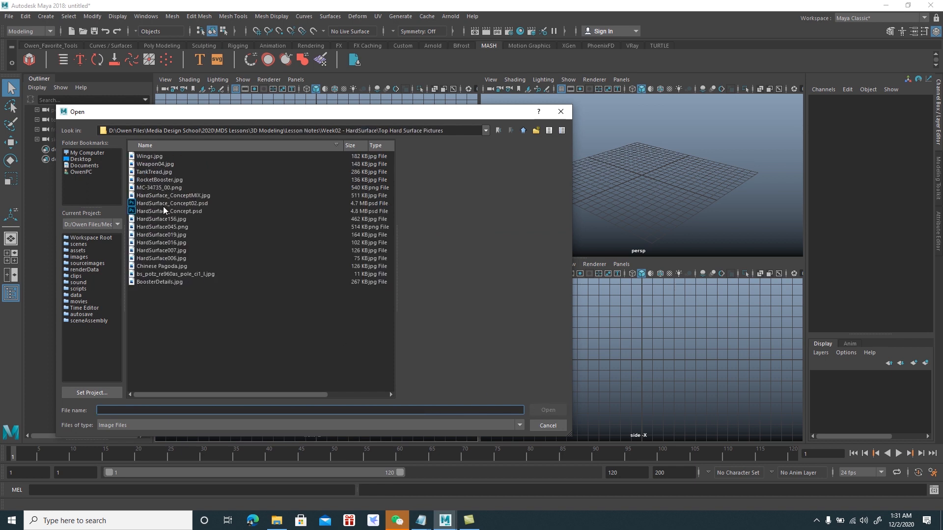
pyautogui.click(176, 266)
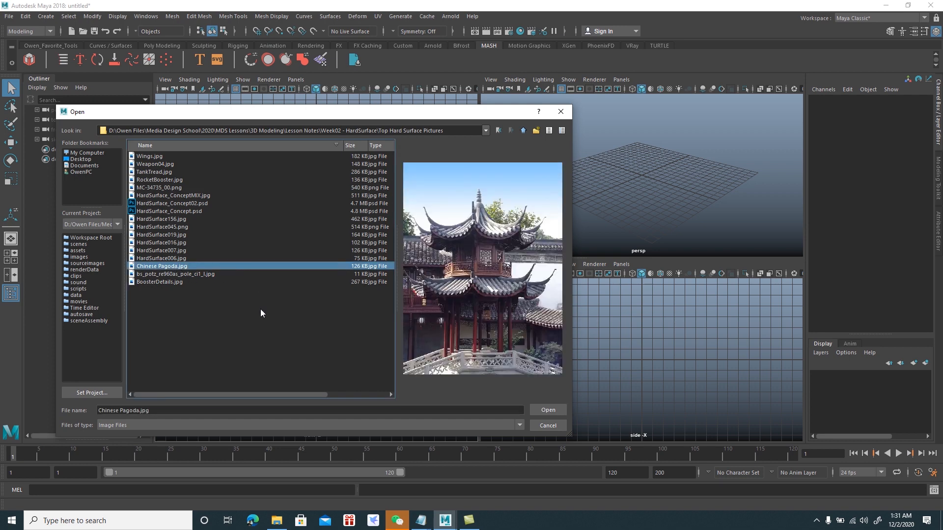
pyautogui.click(549, 411)
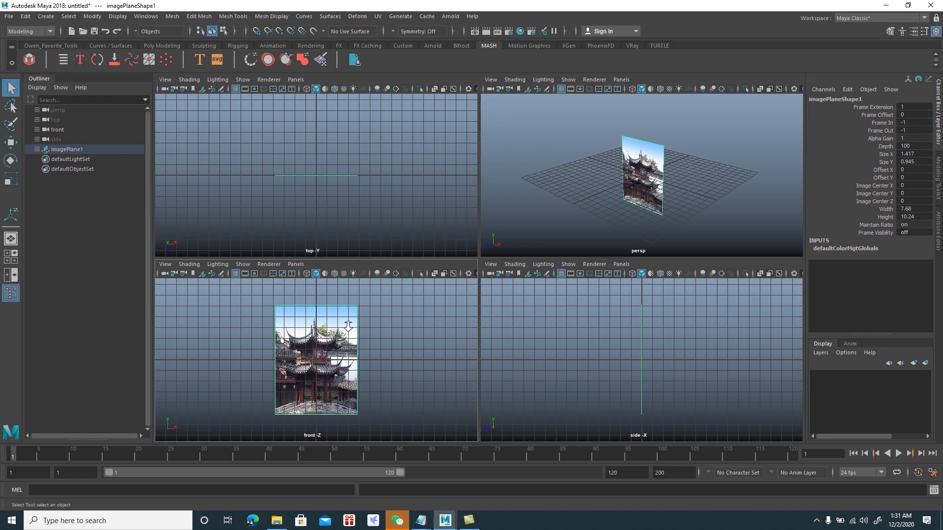
# - Move the pagoda image plane back behind the grid, scale it up and raise it above the ground
pyautogui.scroll(1, 347, 324)
pyautogui.press('w')
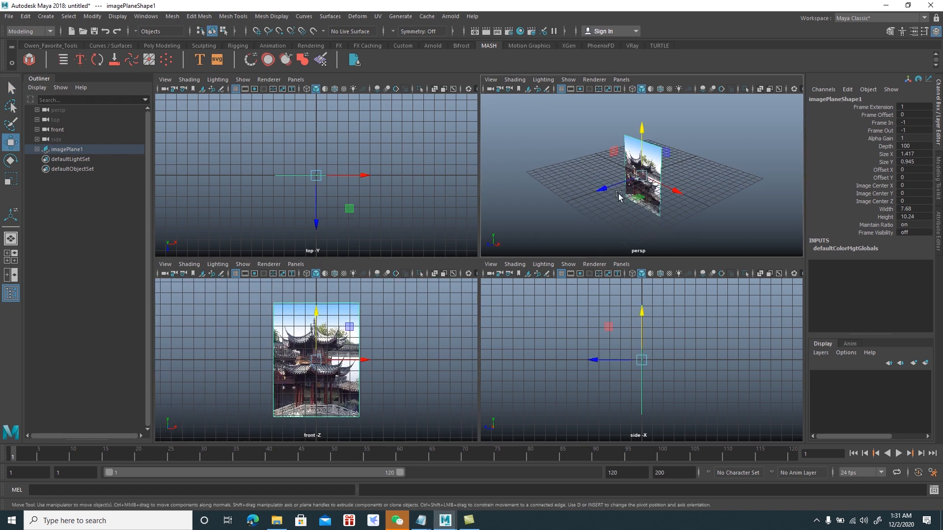
pyautogui.moveTo(622, 185); pyautogui.dragTo(703, 100)
pyautogui.keyDown('alt'); pyautogui.moveTo(738, 140); pyautogui.dragTo(731, 152); pyautogui.keyUp('alt')
pyautogui.keyDown('alt'); pyautogui.moveTo(737, 151); pyautogui.dragTo(736, 163, button='middle'); pyautogui.keyUp('alt')
pyautogui.press('r')
pyautogui.moveTo(683, 138); pyautogui.dragTo(744, 119)
pyautogui.press('w')
pyautogui.scroll(-1, 719, 209)
pyautogui.keyDown('alt'); pyautogui.moveTo(713, 201); pyautogui.dragTo(710, 219, button='middle'); pyautogui.keyUp('alt')
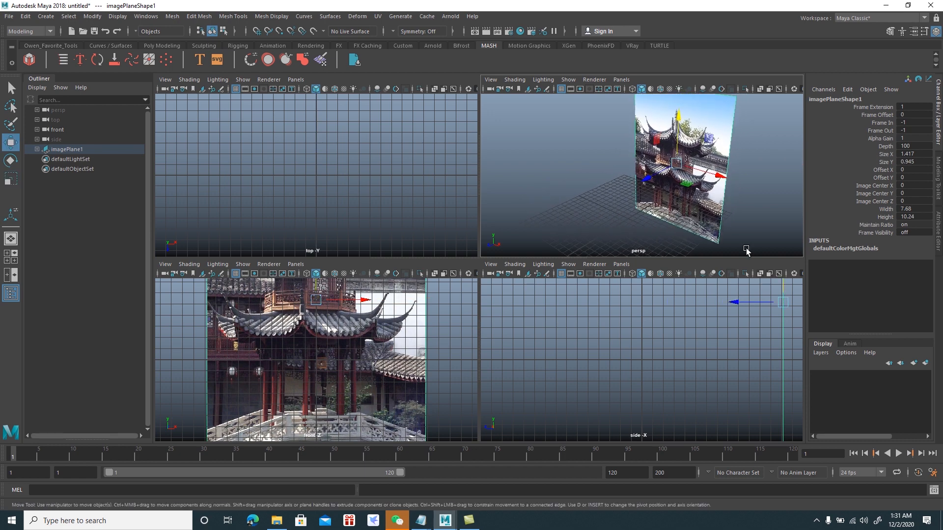
# - Put the image plane on a new display layer and set that layer to Reference so the image cannot be selected
pyautogui.click(820, 352)
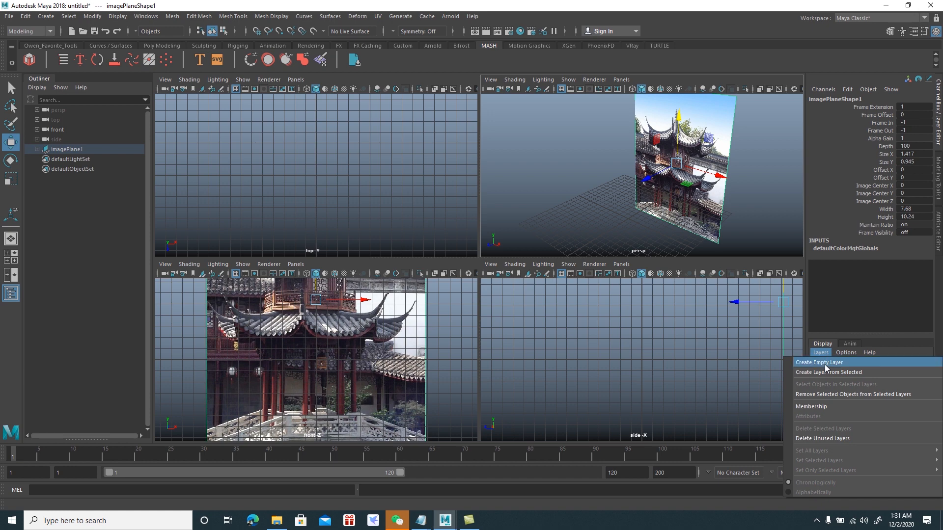
pyautogui.click(829, 373)
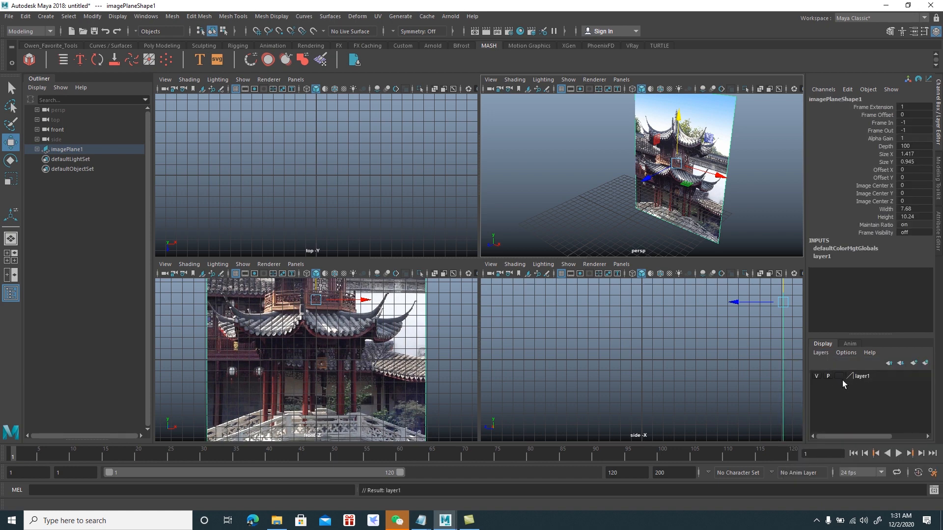
pyautogui.click(839, 375)
pyautogui.click(839, 376)
pyautogui.click(754, 195)
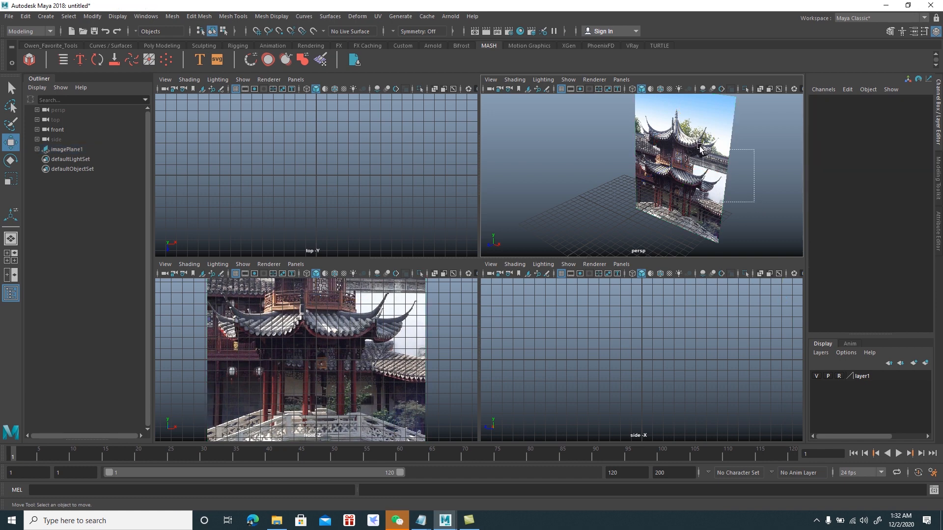
pyautogui.moveTo(748, 187); pyautogui.dragTo(713, 154)
pyautogui.moveTo(752, 192); pyautogui.dragTo(695, 154)
# - Maximize the perspective view and create a polygon plane at the origin in front of the reference image
pyautogui.keyDown('alt'); pyautogui.moveTo(746, 194); pyautogui.dragTo(641, 195); pyautogui.keyUp('alt')
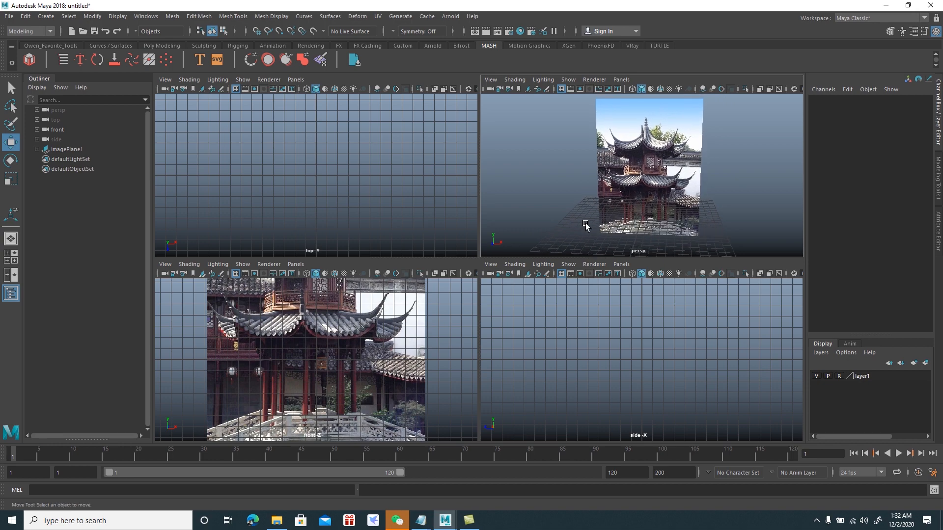
pyautogui.press('space')
pyautogui.keyDown('alt'); pyautogui.moveTo(605, 218); pyautogui.dragTo(527, 285); pyautogui.keyUp('alt')
pyautogui.keyDown('alt'); pyautogui.moveTo(526, 285); pyautogui.dragTo(561, 337, button='right'); pyautogui.keyUp('alt')
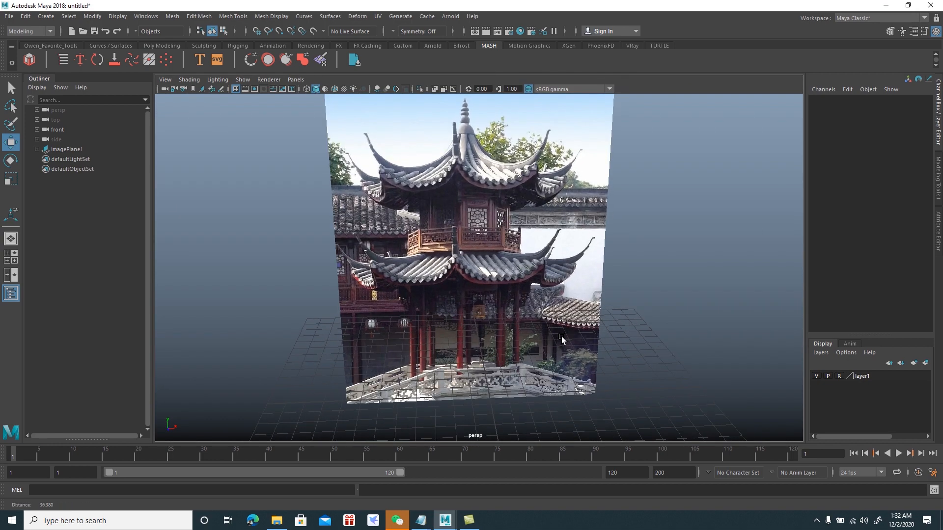
pyautogui.keyDown('alt'); pyautogui.moveTo(561, 337); pyautogui.dragTo(582, 295); pyautogui.keyUp('alt')
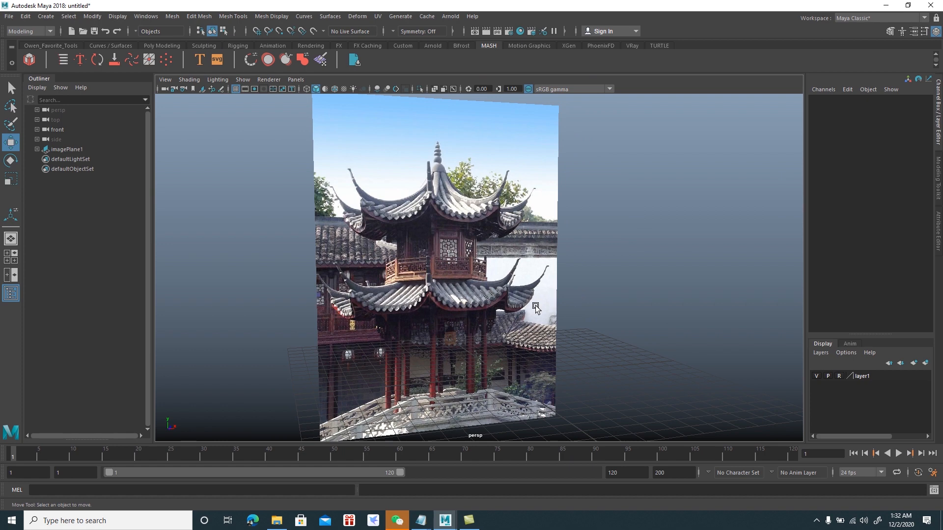
pyautogui.click(172, 45)
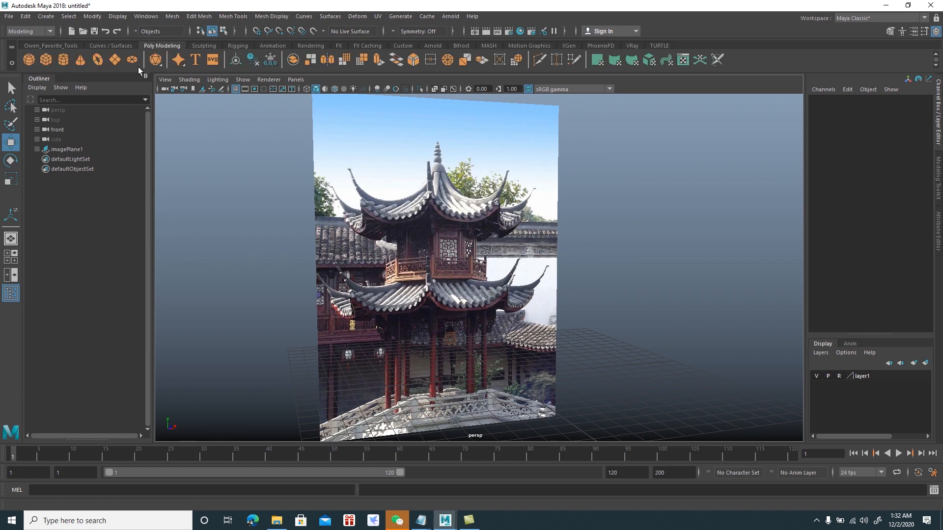
pyautogui.click(116, 60)
pyautogui.keyDown('alt'); pyautogui.moveTo(518, 319); pyautogui.dragTo(526, 339); pyautogui.keyUp('alt')
# - Scale the polygon plane uniformly to about 10.59 and raise it to about 0.95 in Y
pyautogui.press('r')
pyautogui.moveTo(505, 382); pyautogui.dragTo(616, 328)
pyautogui.press('w')
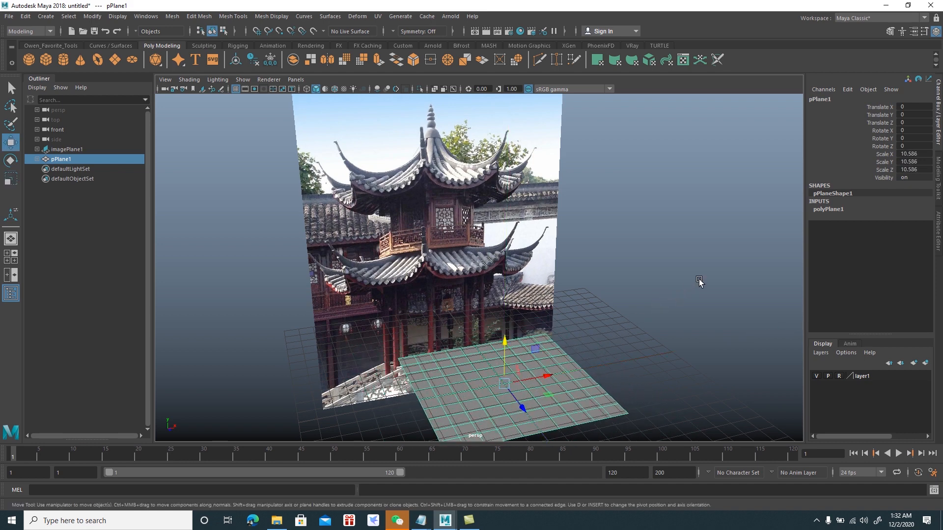
pyautogui.moveTo(509, 358); pyautogui.dragTo(549, 320)
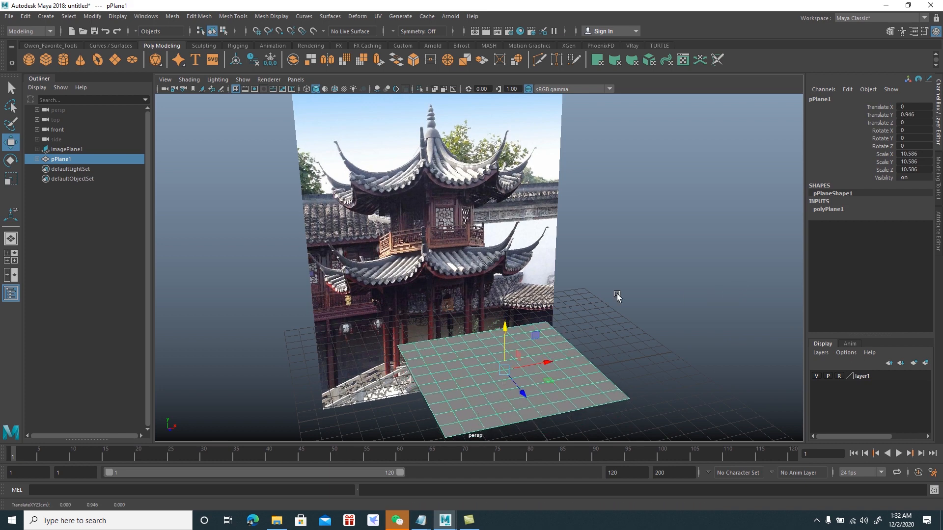
# - Set the plane's width and height subdivisions to 15
pyautogui.click(830, 208)
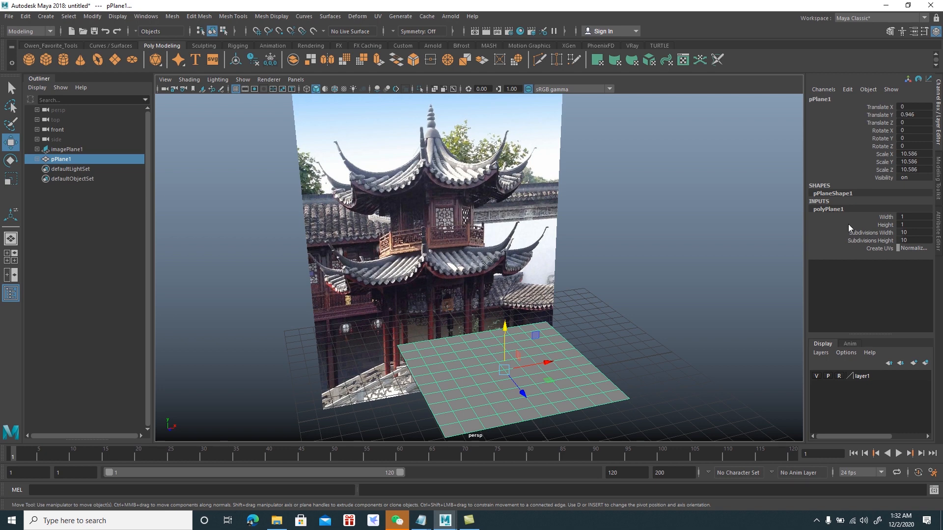
pyautogui.click(912, 233)
pyautogui.write('15')
pyautogui.press('Tab')
pyautogui.write('15')
pyautogui.press('Return')
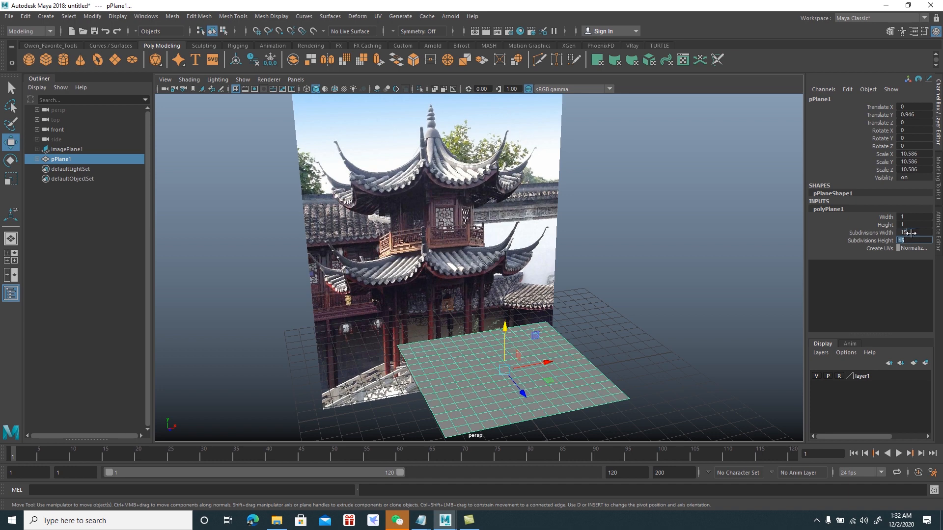
# - Set the plane's width and height subdivisions to 20
pyautogui.keyDown('alt'); pyautogui.moveTo(737, 344); pyautogui.dragTo(655, 361); pyautogui.keyUp('alt')
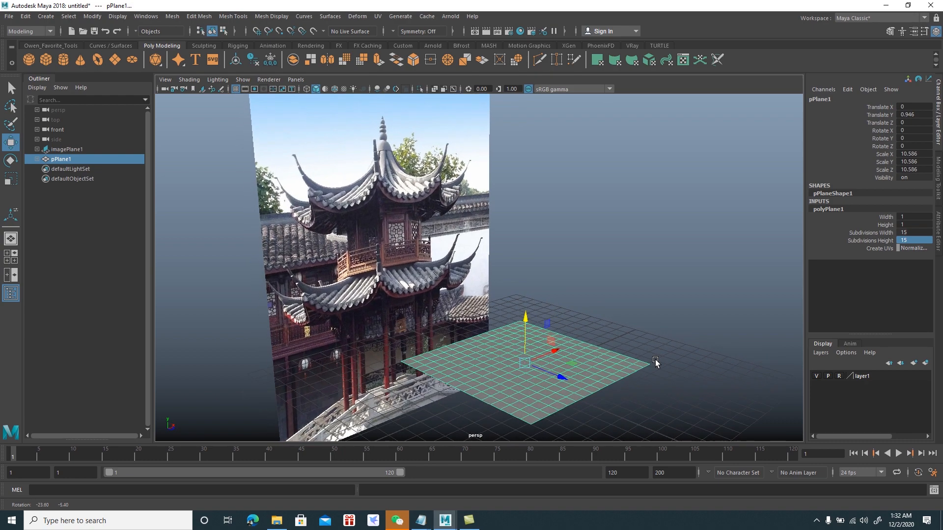
pyautogui.scroll(3, 654, 364)
pyautogui.keyDown('alt'); pyautogui.moveTo(651, 369); pyautogui.dragTo(655, 311, button='middle'); pyautogui.keyUp('alt')
pyautogui.doubleClick(907, 232)
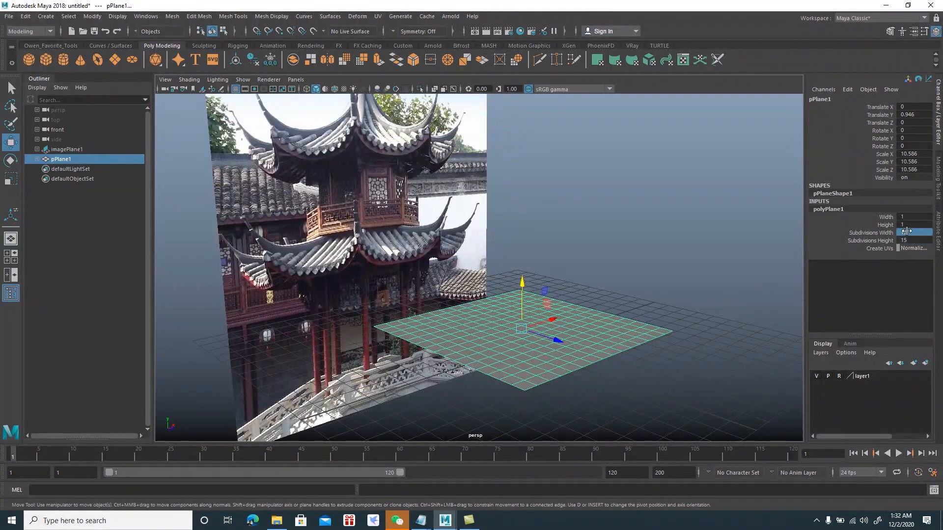
pyautogui.write('20')
pyautogui.press('Tab')
pyautogui.write('20')
pyautogui.press('Return')
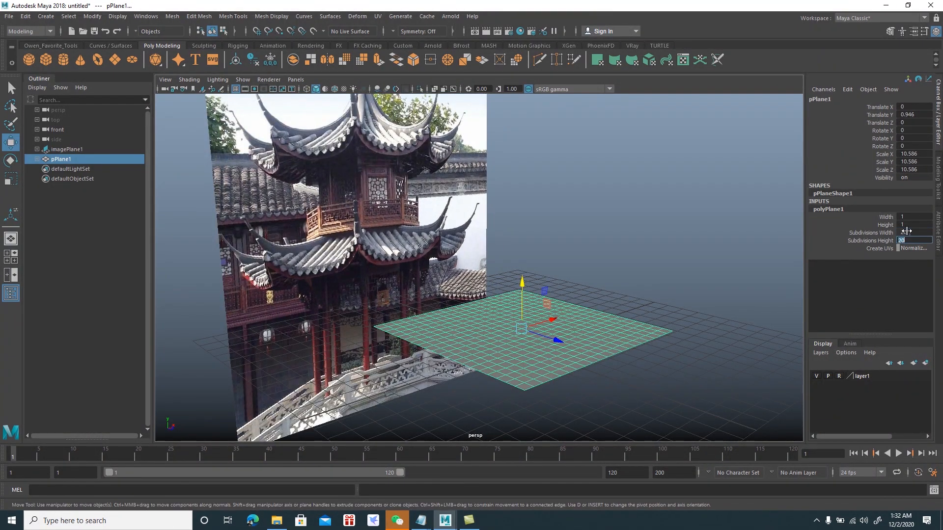
# - Delete the construction history of the polygon plane
pyautogui.scroll(-2, 677, 297)
pyautogui.moveTo(676, 297)
pyautogui.keyDown('alt'); pyautogui.mouseDown()
pyautogui.moveTo(722, 311)
pyautogui.moveTo(676, 312)
pyautogui.mouseUp(); pyautogui.keyUp('alt')
pyautogui.scroll(2, 682, 322)
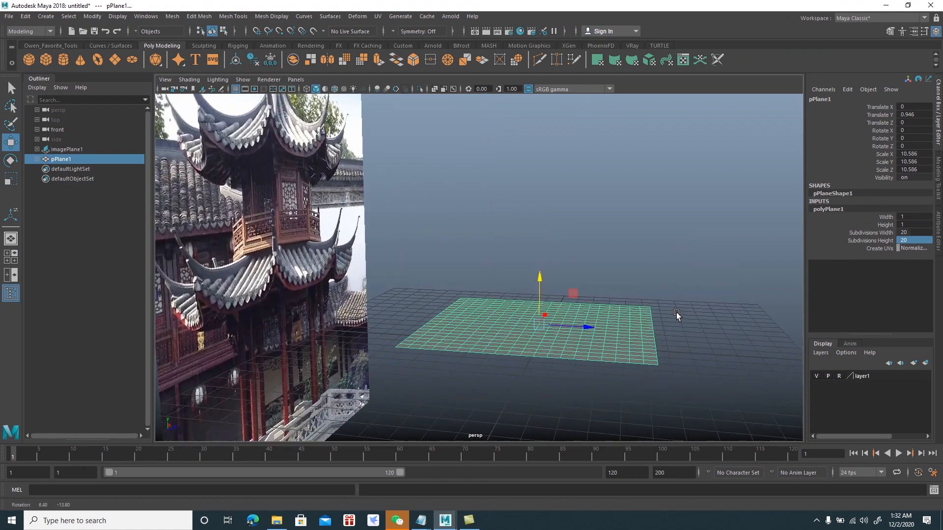
pyautogui.click(605, 320)
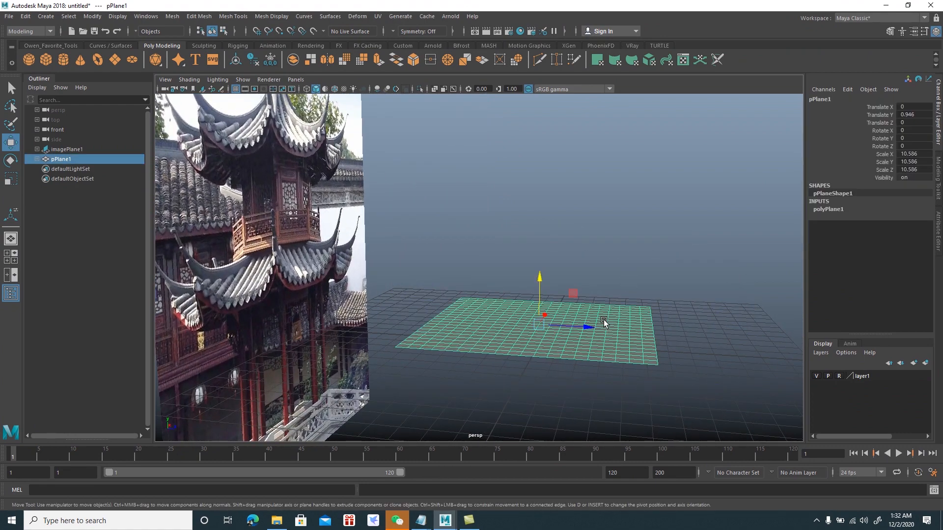
pyautogui.keyDown('alt'); pyautogui.moveTo(604, 319); pyautogui.dragTo(589, 314); pyautogui.keyUp('alt')
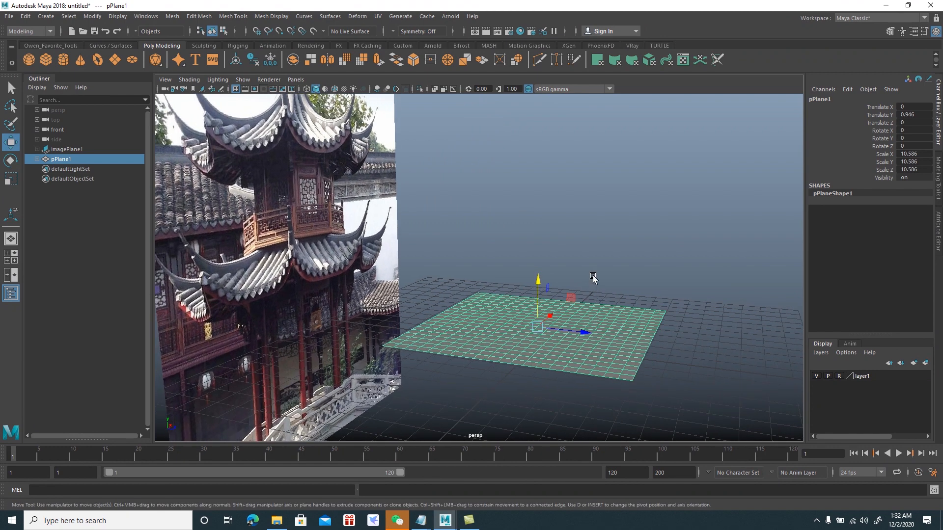
# - Add a nonlinear Bend deformer to the plane and rotate its handle to -90 in X so it lies along the plane
pyautogui.click(360, 18)
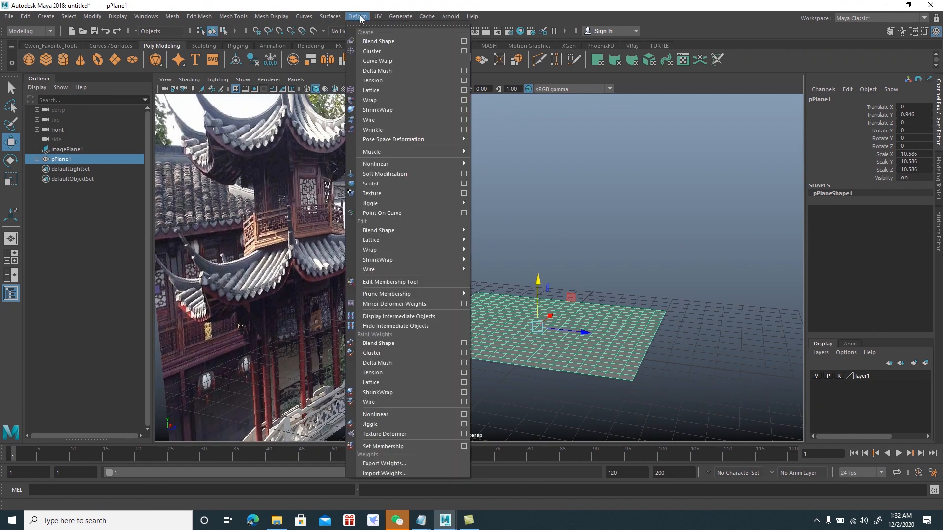
pyautogui.moveTo(392, 164)
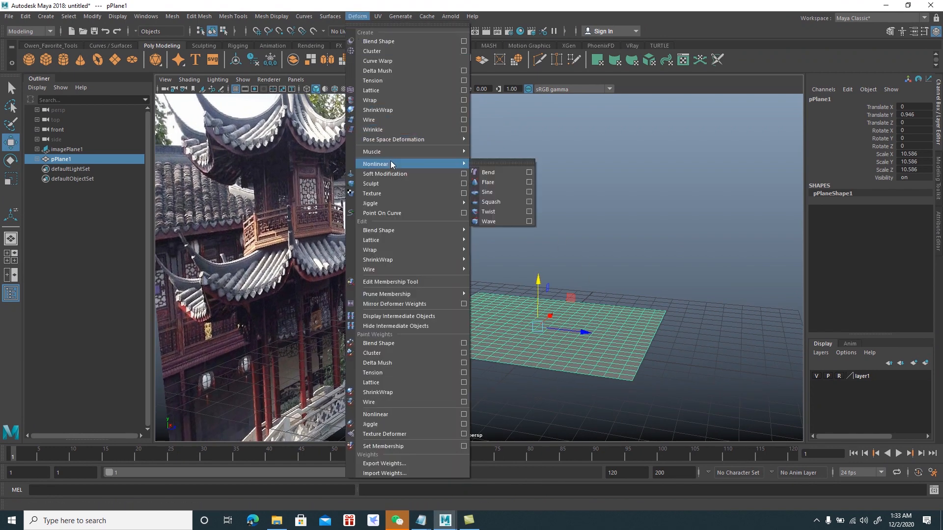
pyautogui.click(488, 173)
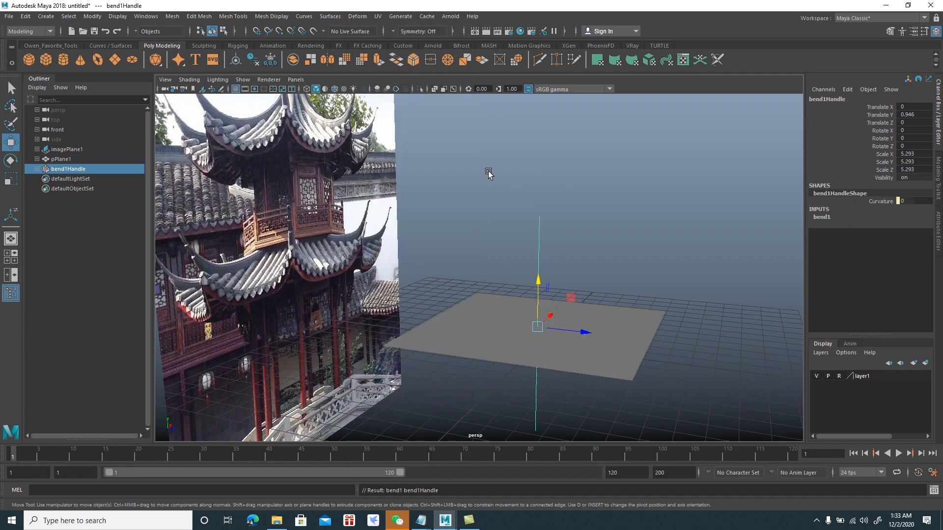
pyautogui.press('e')
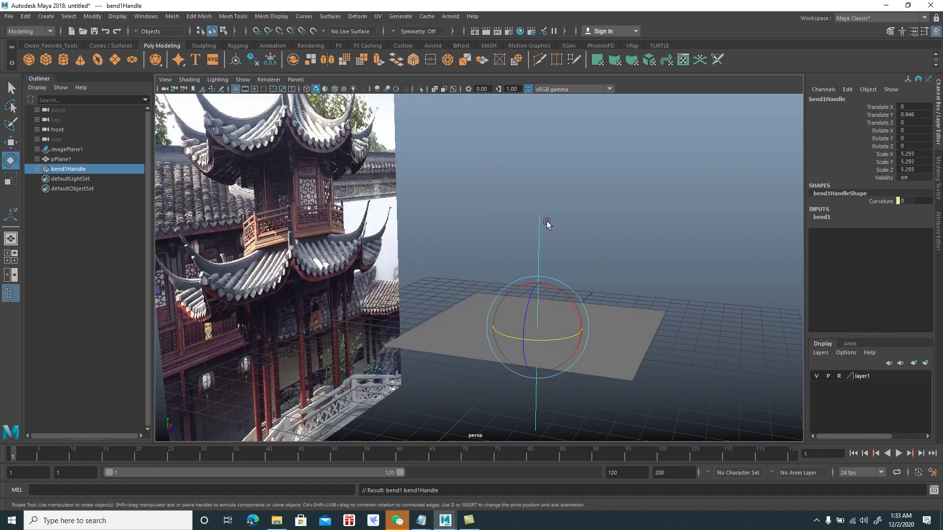
pyautogui.moveTo(563, 297); pyautogui.dragTo(503, 272)
pyautogui.press('w')
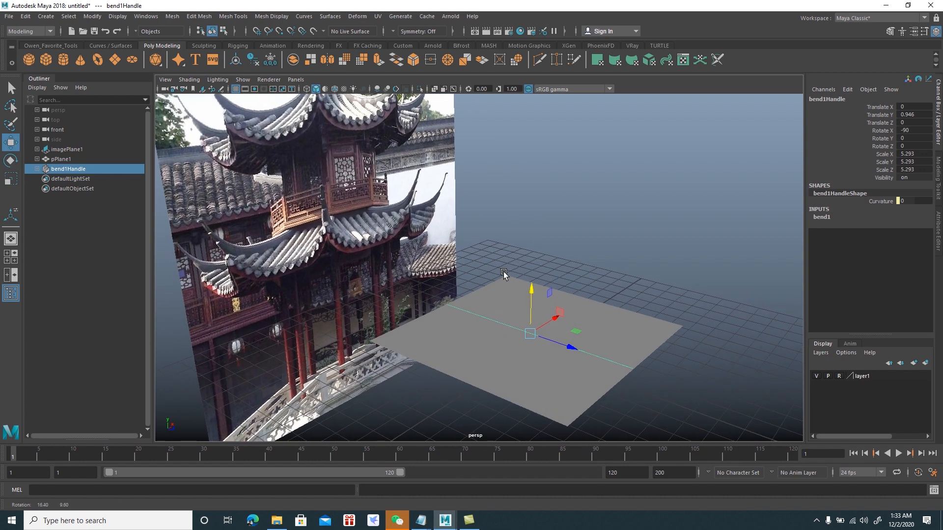
# - Set the Bend deformer's curvature to 45 so the plane curves upward at both ends
pyautogui.click(938, 233)
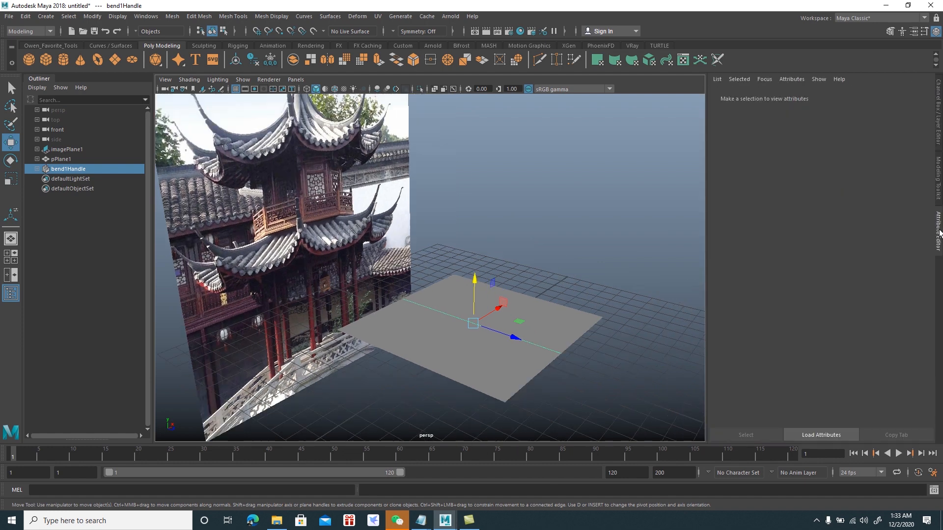
pyautogui.click(832, 97)
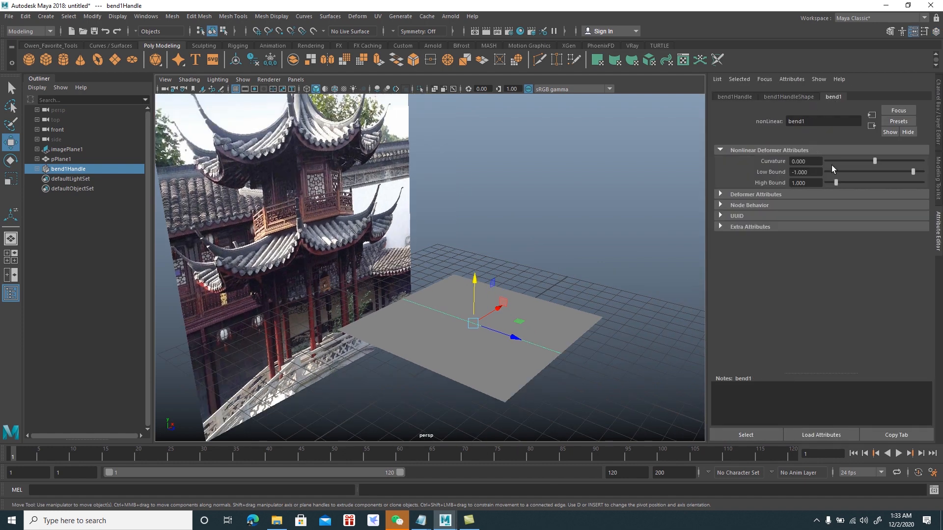
pyautogui.moveTo(874, 160); pyautogui.dragTo(885, 164)
pyautogui.keyDown('alt'); pyautogui.moveTo(590, 281); pyautogui.dragTo(577, 280); pyautogui.keyUp('alt')
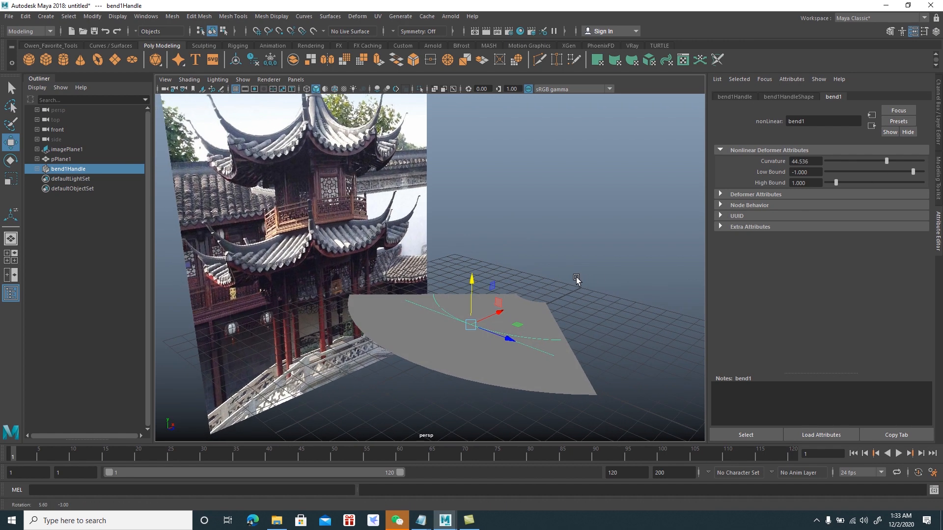
pyautogui.press('e')
pyautogui.moveTo(461, 306)
pyautogui.mouseDown()
pyautogui.moveTo(411, 340)
pyautogui.moveTo(480, 322)
pyautogui.moveTo(360, 325)
pyautogui.moveTo(463, 321)
pyautogui.moveTo(474, 305)
pyautogui.mouseUp()
pyautogui.moveTo(887, 161); pyautogui.dragTo(885, 162)
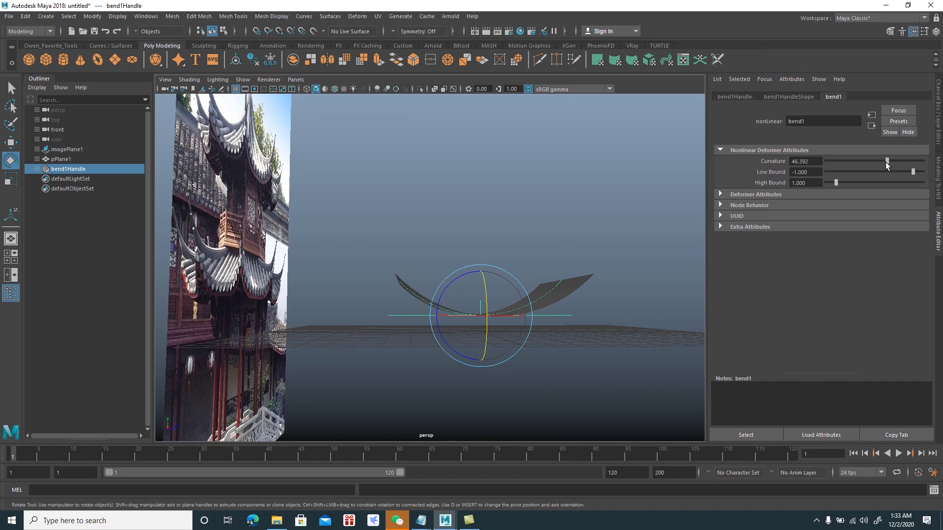
pyautogui.doubleClick(798, 161)
pyautogui.write('45')
pyautogui.press('Return')
pyautogui.keyDown('alt'); pyautogui.moveTo(573, 263); pyautogui.dragTo(553, 268); pyautogui.keyUp('alt')
# - Select the bent plane and delete its construction history, baking in the bend
pyautogui.press('w')
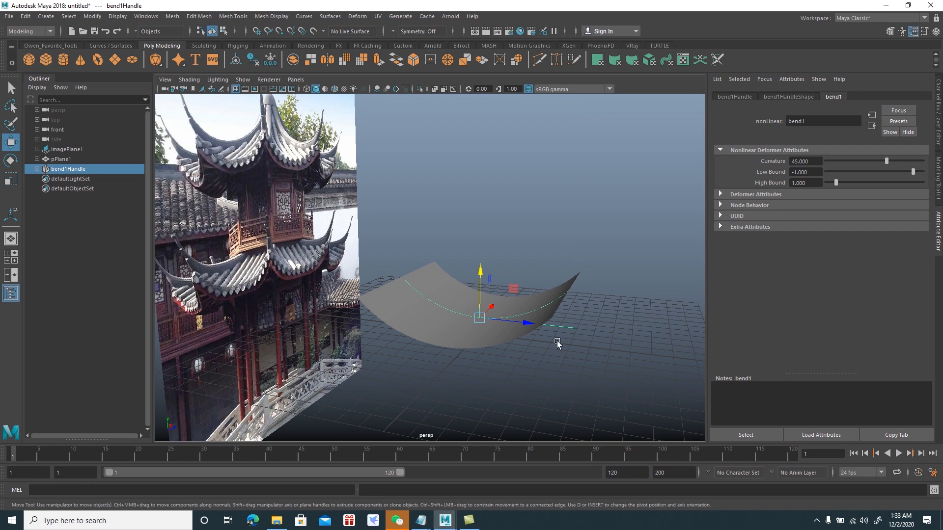
pyautogui.click(497, 352)
pyautogui.click(489, 339)
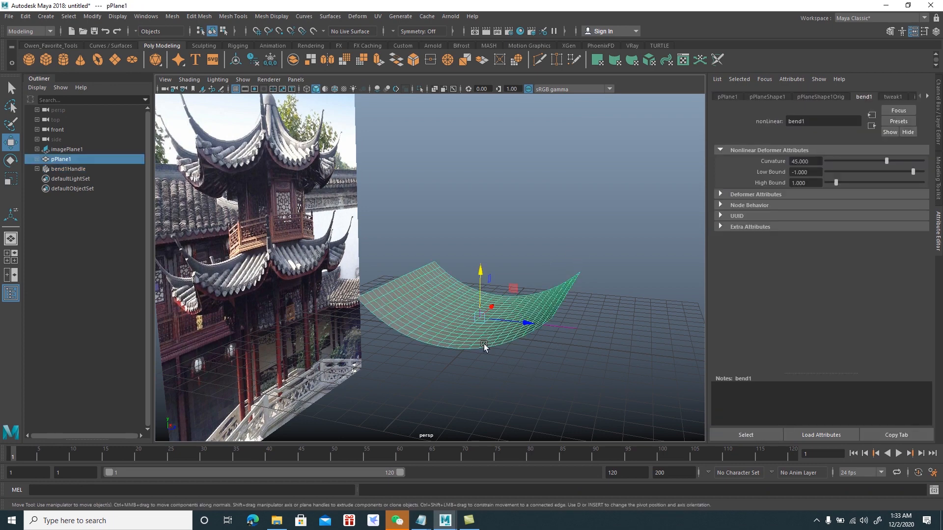
pyautogui.hotkey('alt', 'shift', 'd')
pyautogui.keyDown('alt'); pyautogui.moveTo(485, 344); pyautogui.dragTo(497, 338); pyautogui.keyUp('alt')
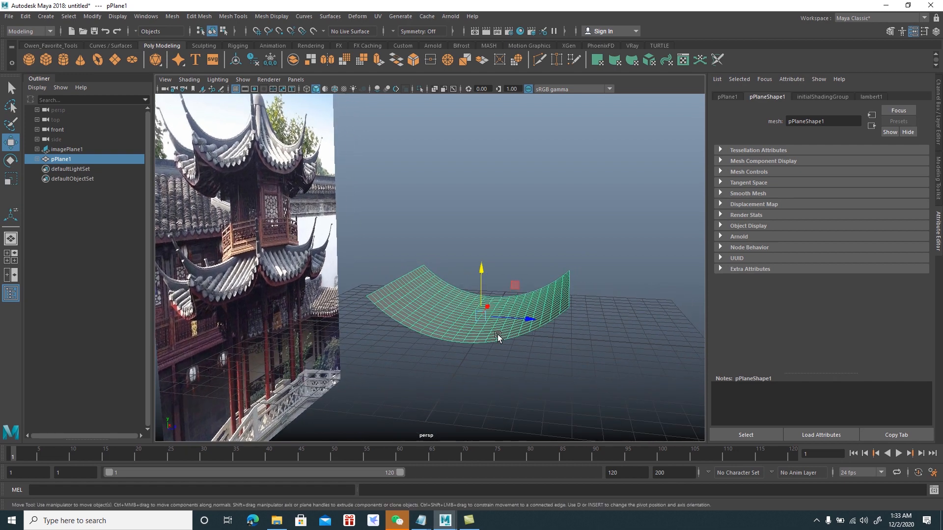
# - Rotate the curved plane 30 degrees about X and move it forward along Z to about 4.91
pyautogui.press('e')
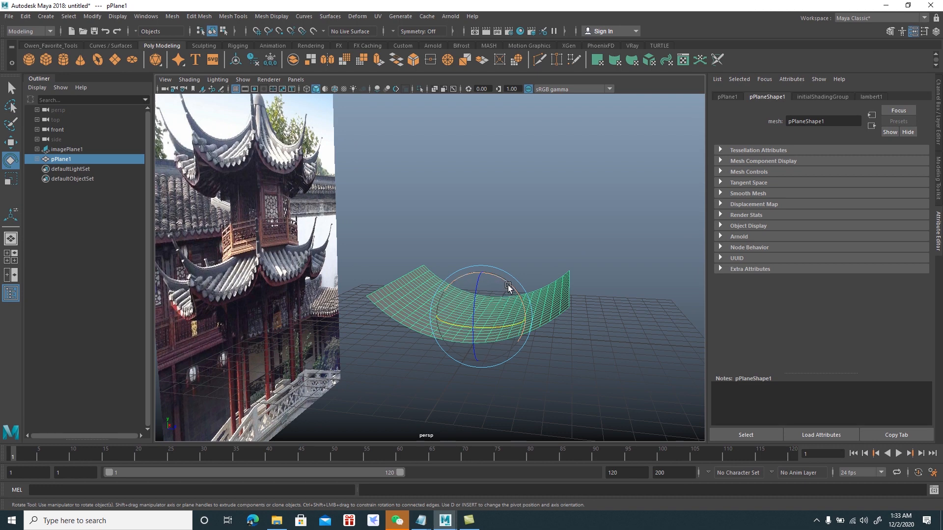
pyautogui.moveTo(504, 281); pyautogui.dragTo(514, 299)
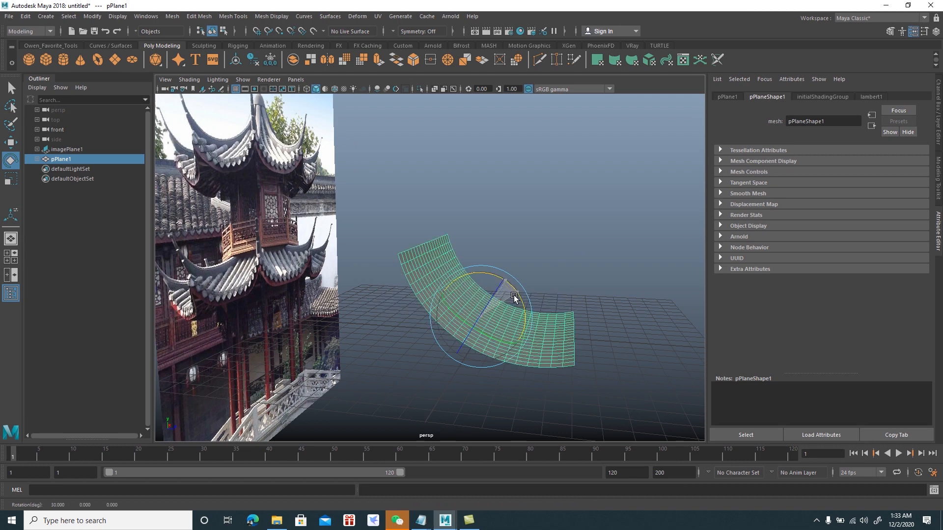
pyautogui.keyDown('alt'); pyautogui.moveTo(515, 293); pyautogui.dragTo(585, 315); pyautogui.keyUp('alt')
pyautogui.press('w')
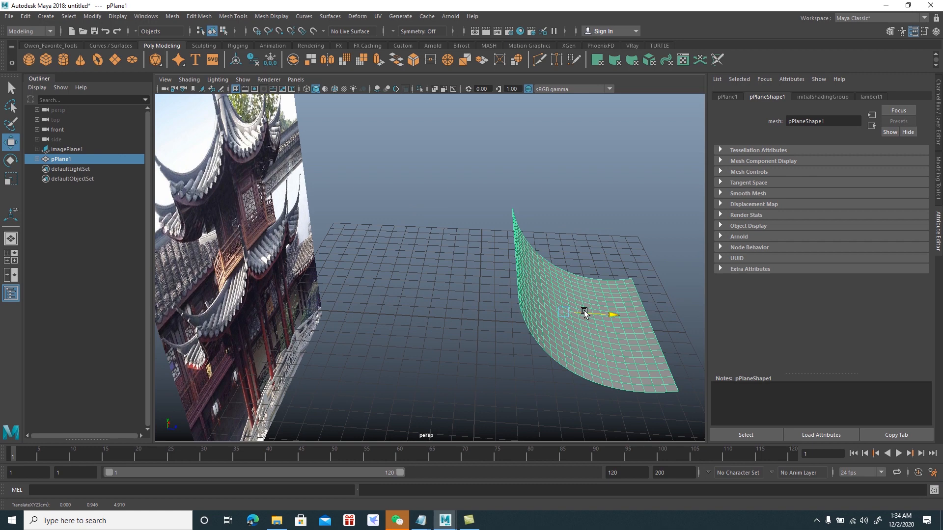
# - Relocate the curved plane's pivot to the centre of the grid with grid snapping
pyautogui.press('d')
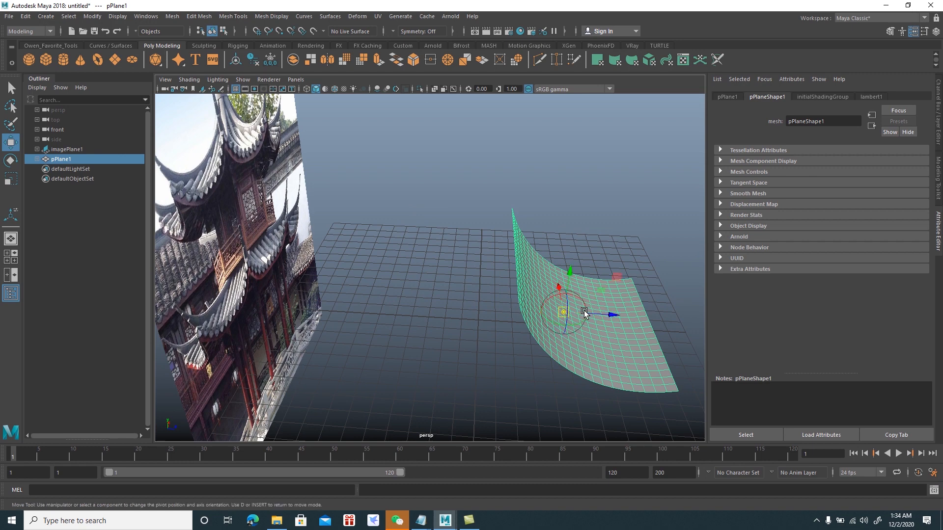
pyautogui.press('x')
pyautogui.moveTo(603, 315); pyautogui.dragTo(514, 313)
pyautogui.press('x')
pyautogui.moveTo(483, 286); pyautogui.dragTo(479, 318)
pyautogui.press('d')
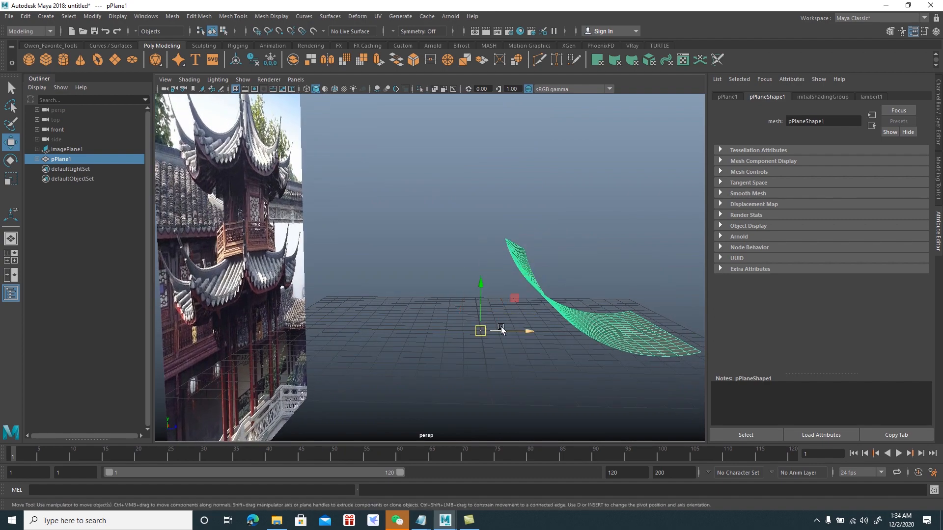
pyautogui.keyDown('alt'); pyautogui.moveTo(514, 323); pyautogui.dragTo(478, 290); pyautogui.keyUp('alt')
pyautogui.scroll(6, 503, 276)
pyautogui.keyDown('alt'); pyautogui.moveTo(478, 292); pyautogui.dragTo(480, 287, button='middle'); pyautogui.keyUp('alt')
pyautogui.moveTo(484, 241)
pyautogui.keyDown('alt'); pyautogui.mouseDown()
pyautogui.moveTo(478, 217)
pyautogui.moveTo(471, 244)
pyautogui.mouseUp(); pyautogui.keyUp('alt')
# - Save the scene in the Models folder as Chinese_Pagoda_Tutorial01
pyautogui.click(8, 16)
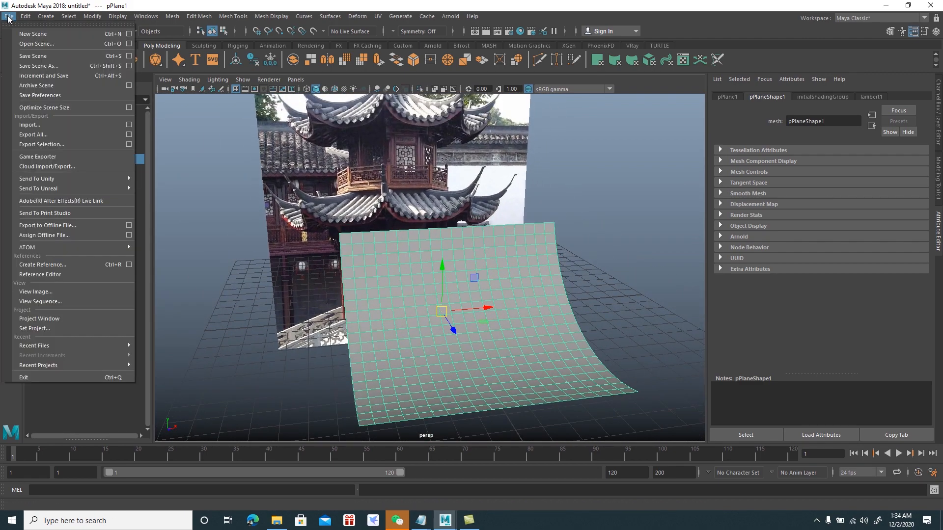
pyautogui.click(40, 63)
pyautogui.scroll(-6, 232, 276)
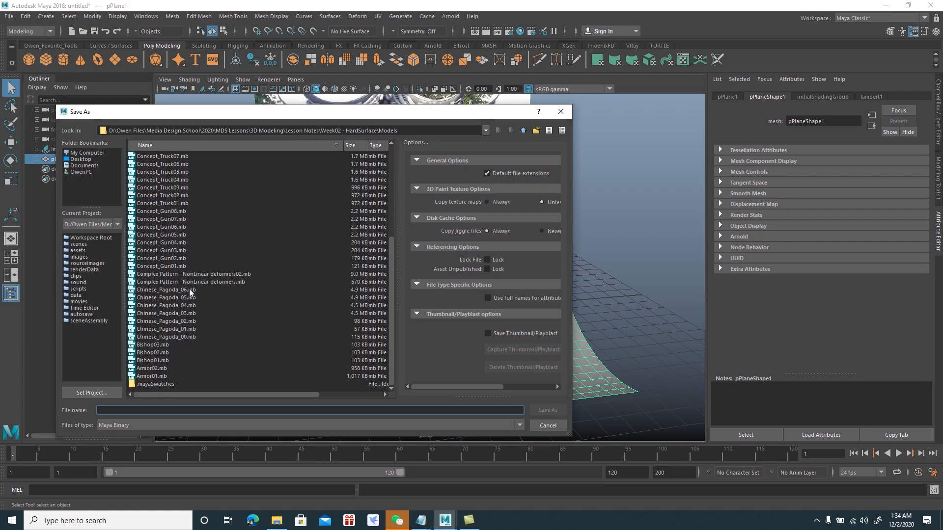
pyautogui.click(190, 289)
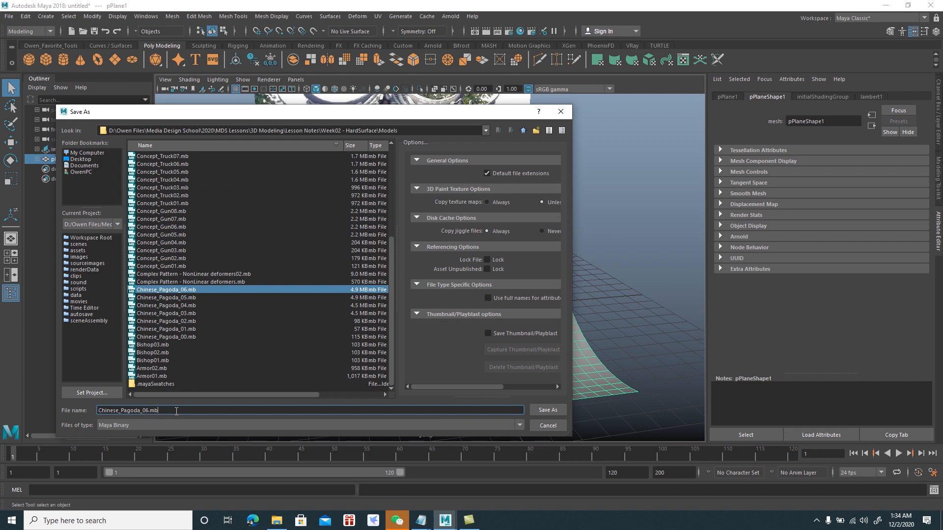
pyautogui.click(179, 411)
pyautogui.press('BackSpace')
pyautogui.press('BackSpace')
pyautogui.press('BackSpace')
pyautogui.press('BackSpace')
pyautogui.press('BackSpace')
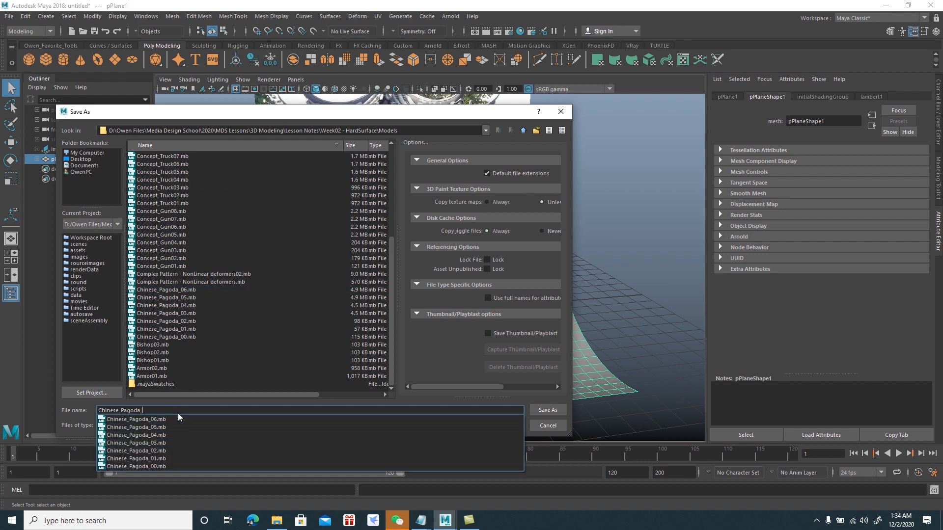
pyautogui.write('Tuto')
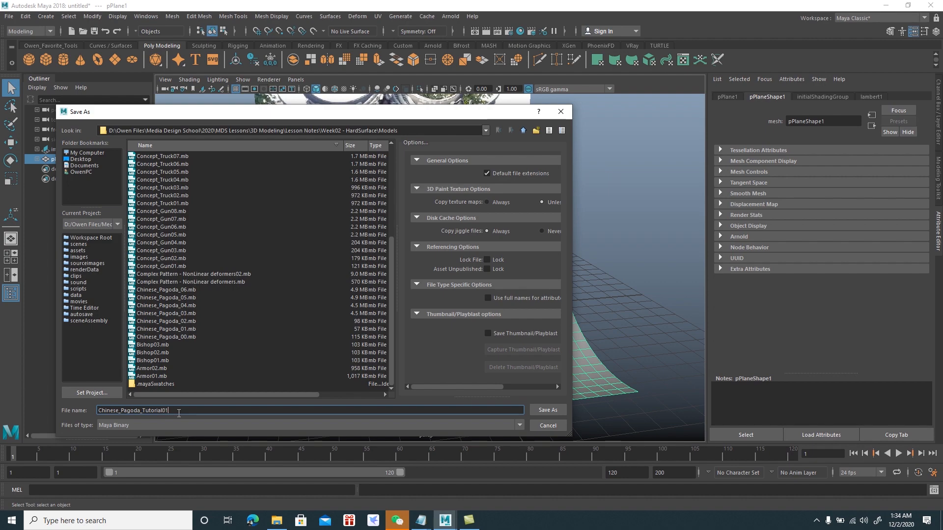
pyautogui.write('rial01')
pyautogui.click(548, 411)
pyautogui.keyDown('alt'); pyautogui.moveTo(570, 285); pyautogui.dragTo(530, 266); pyautogui.keyUp('alt')
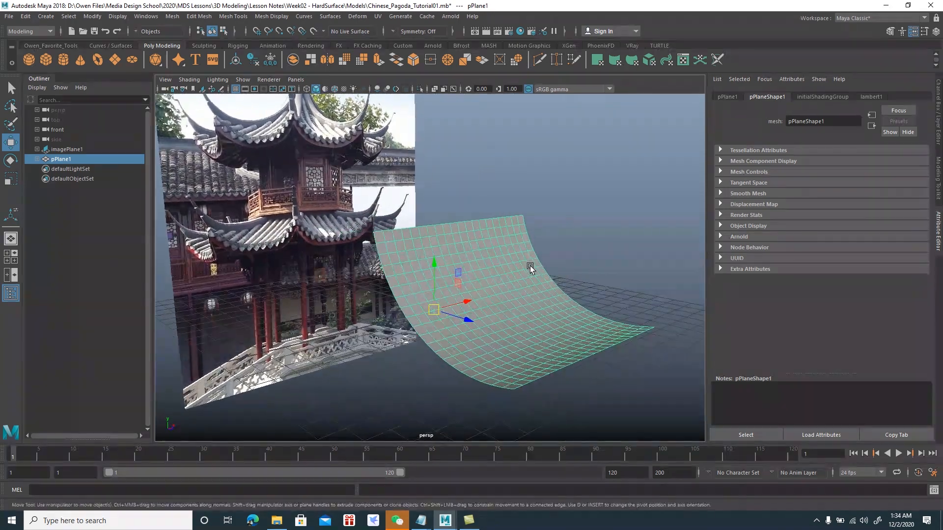
pyautogui.click(357, 16)
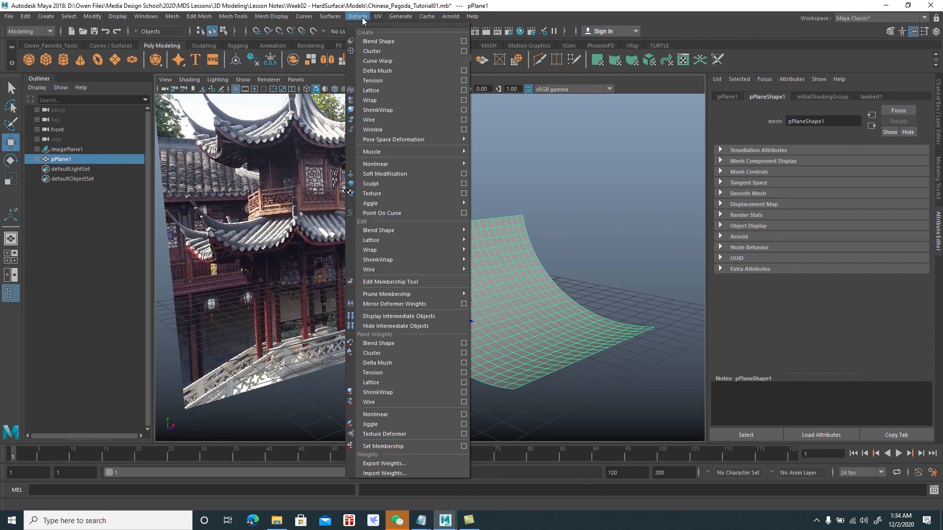
pyautogui.moveTo(436, 163)
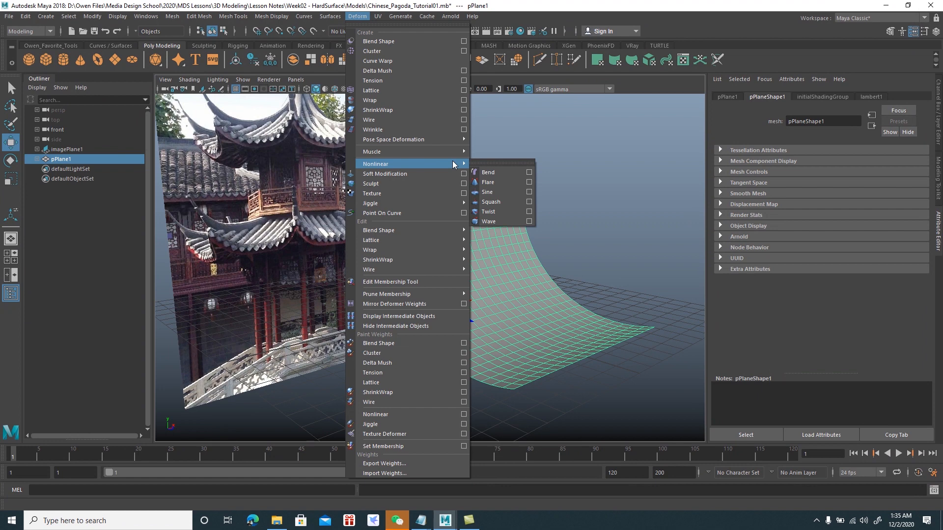
pyautogui.click(378, 90)
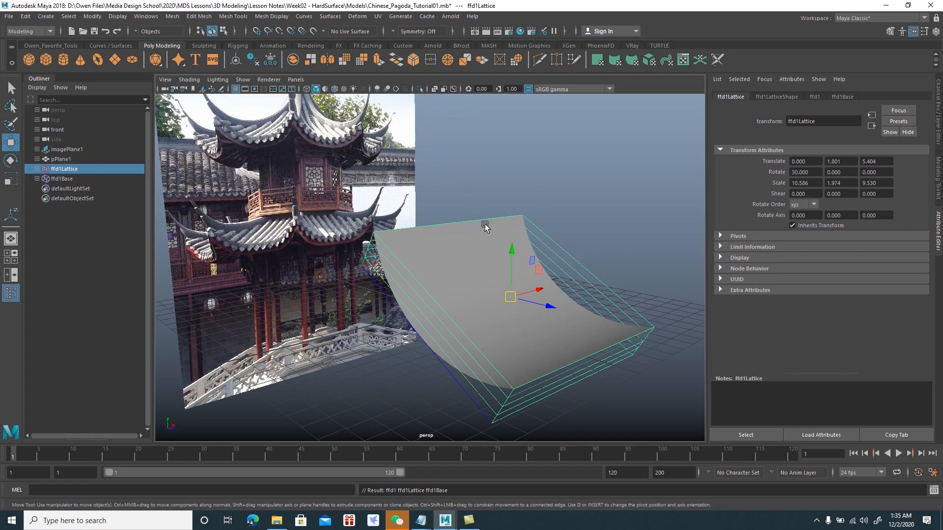
pyautogui.hotkey('ctrl', 'z')
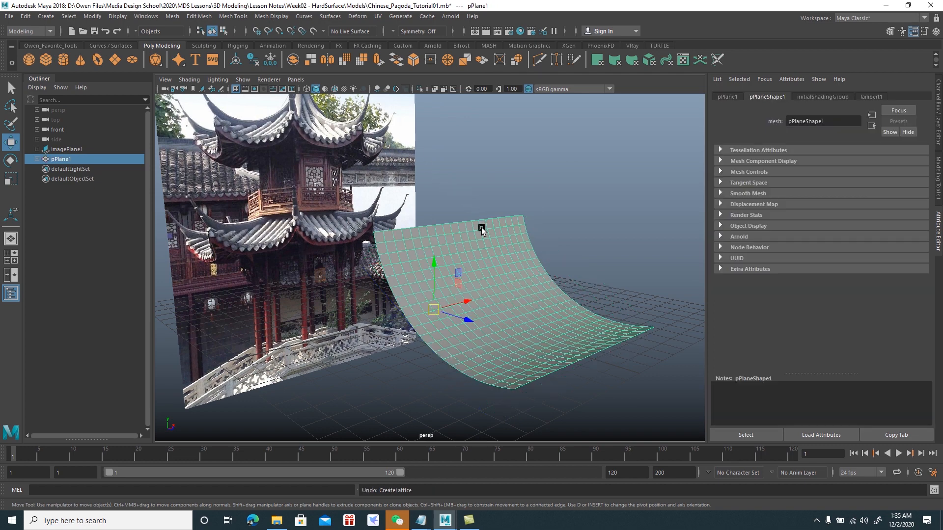
# - Freeze the transformations of the curved plane
pyautogui.click(93, 16)
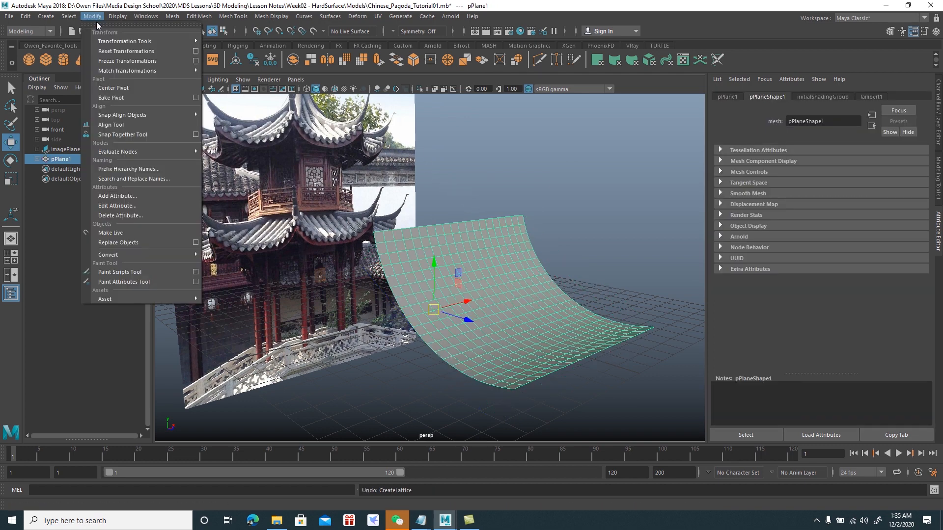
pyautogui.click(116, 63)
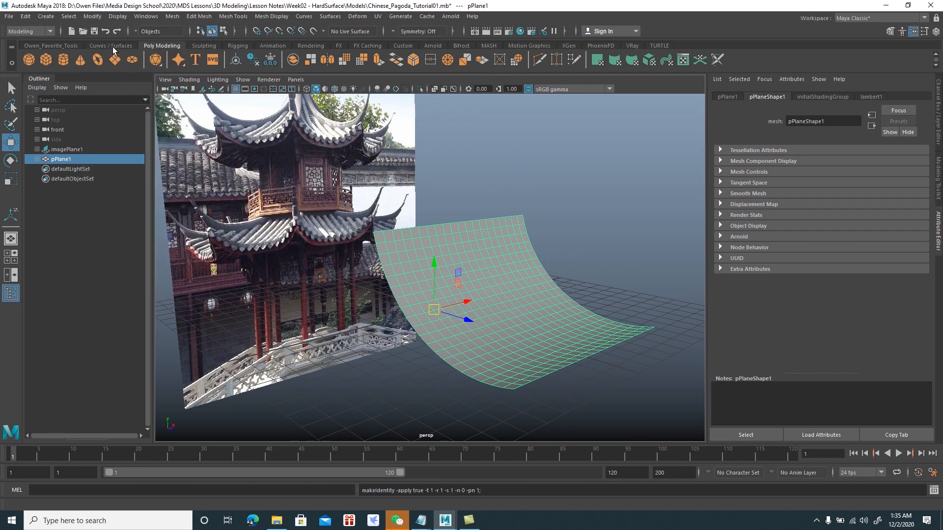
pyautogui.click(93, 16)
pyautogui.click(112, 61)
# - Add a Lattice deformer around the curved plane
pyautogui.moveTo(471, 263)
pyautogui.keyDown('alt'); pyautogui.mouseDown()
pyautogui.moveTo(527, 258)
pyautogui.moveTo(461, 267)
pyautogui.mouseUp(); pyautogui.keyUp('alt')
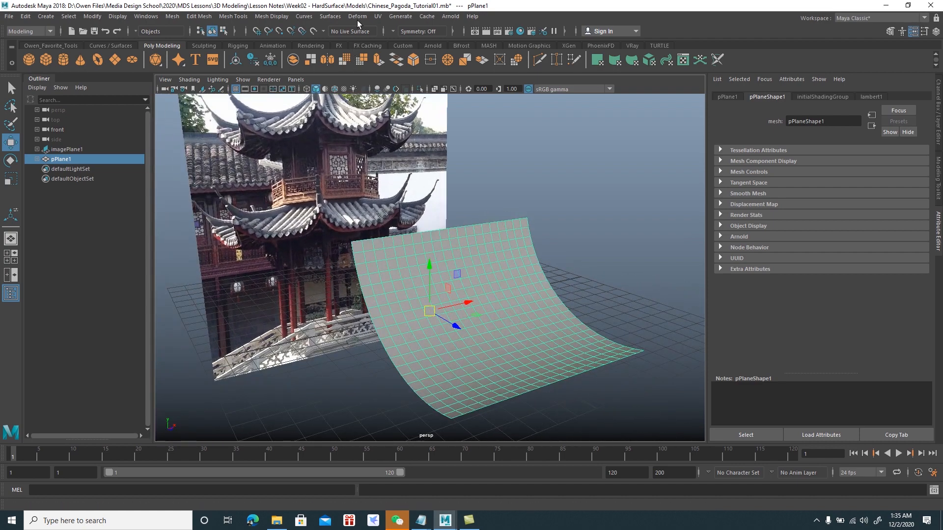
pyautogui.click(358, 16)
pyautogui.click(379, 95)
pyautogui.moveTo(467, 246)
pyautogui.keyDown('alt'); pyautogui.mouseDown()
pyautogui.moveTo(423, 236)
pyautogui.moveTo(496, 235)
pyautogui.moveTo(480, 238)
pyautogui.mouseUp(); pyautogui.keyUp('alt')
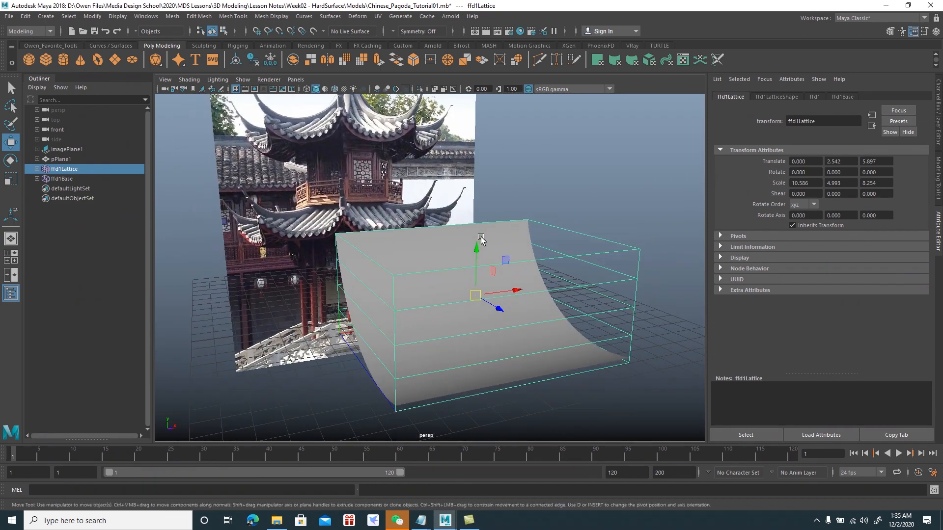
# - Set the lattice's T divisions to 2 and keep its S divisions at 2
pyautogui.click(939, 139)
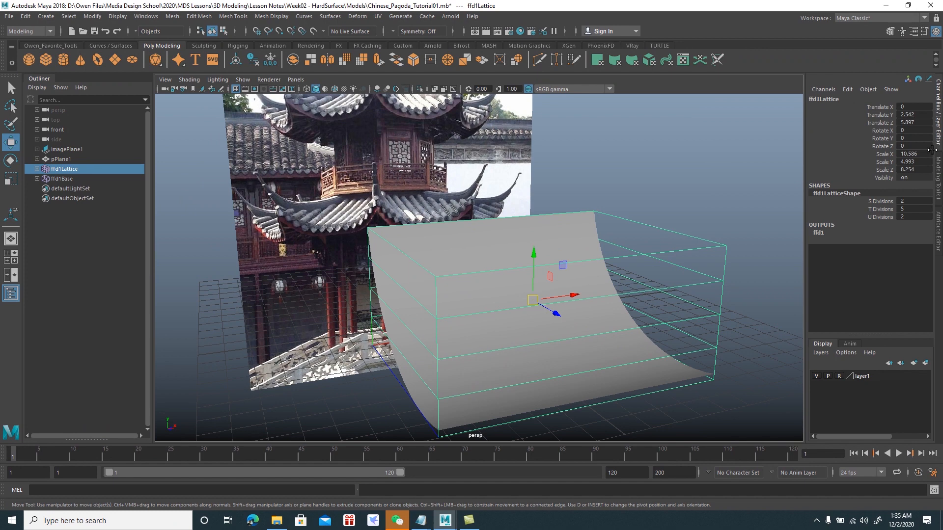
pyautogui.doubleClick(917, 208)
pyautogui.write('2')
pyautogui.press('Return')
pyautogui.doubleClick(910, 202)
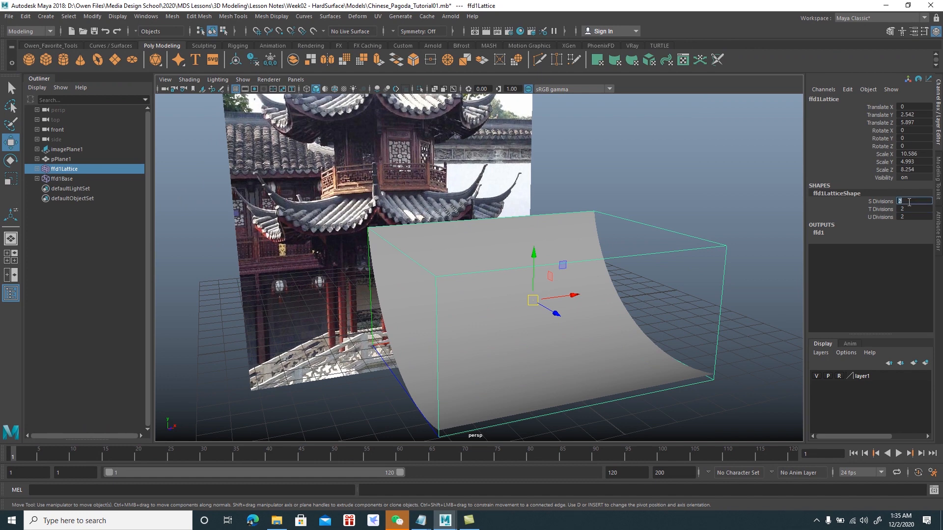
# - Select the four lattice points on the plane's raised back side and scale them inward along X into a narrow top
pyautogui.keyDown('alt'); pyautogui.moveTo(697, 253); pyautogui.dragTo(612, 234); pyautogui.keyUp('alt')
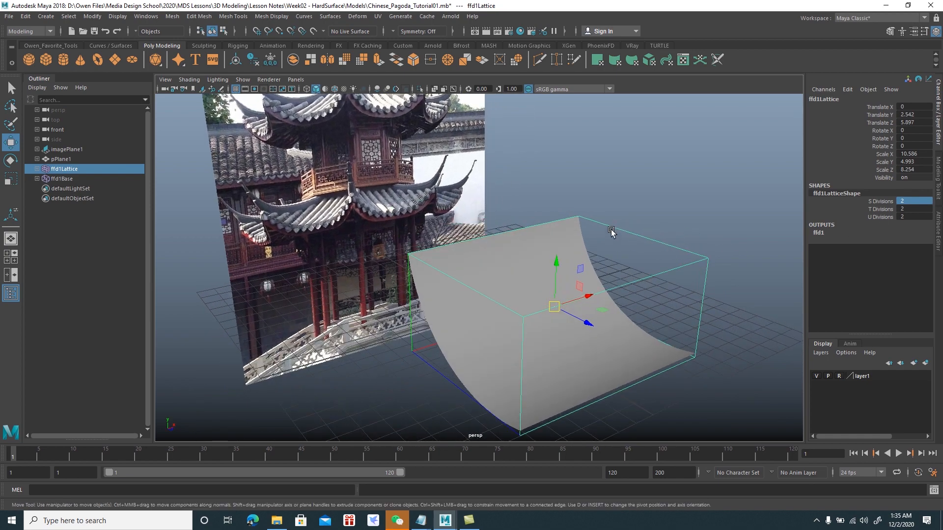
pyautogui.moveTo(612, 226); pyautogui.dragTo(609, 200, button='right')
pyautogui.keyDown('alt'); pyautogui.moveTo(616, 201); pyautogui.dragTo(677, 194); pyautogui.keyUp('alt')
pyautogui.moveTo(490, 162); pyautogui.dragTo(562, 371)
pyautogui.keyDown('alt'); pyautogui.moveTo(579, 265); pyautogui.dragTo(483, 350); pyautogui.keyUp('alt')
pyautogui.press('r')
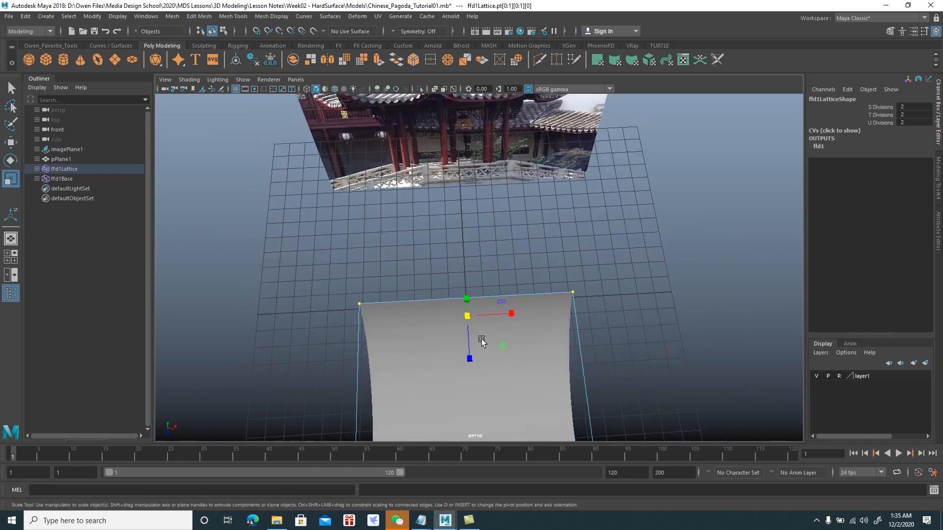
pyautogui.moveTo(510, 317); pyautogui.dragTo(505, 271)
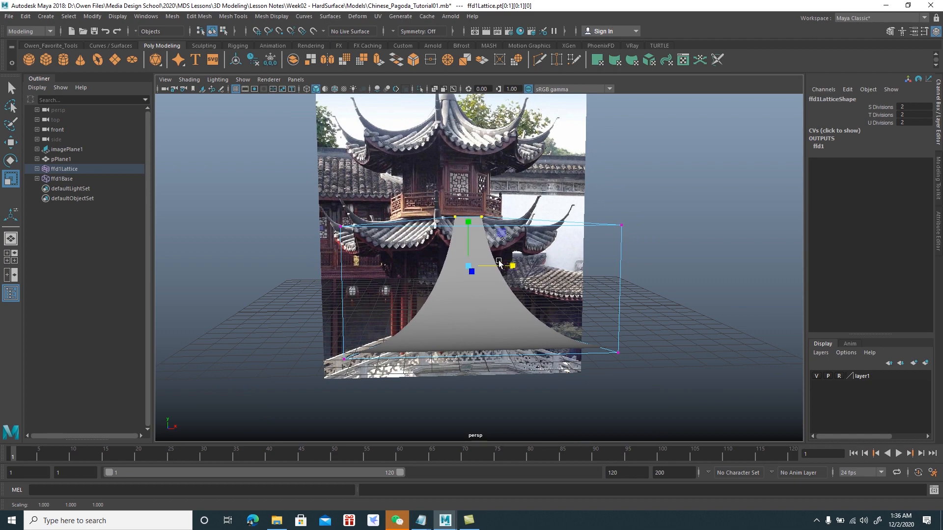
# - Show the wireframe over the shaded roof surface, return the lattice to object mode and clear the selection
pyautogui.click(335, 89)
pyautogui.moveTo(372, 191)
pyautogui.keyDown('alt'); pyautogui.mouseDown()
pyautogui.moveTo(349, 208)
pyautogui.moveTo(468, 201)
pyautogui.moveTo(432, 197)
pyautogui.mouseUp(); pyautogui.keyUp('alt')
pyautogui.press('w')
pyautogui.moveTo(567, 250); pyautogui.dragTo(609, 237, button='right')
pyautogui.scroll(2, 617, 278)
pyautogui.keyDown('alt'); pyautogui.moveTo(617, 278); pyautogui.dragTo(551, 312, button='middle'); pyautogui.keyUp('alt')
pyautogui.keyDown('alt'); pyautogui.moveTo(540, 313); pyautogui.dragTo(556, 331); pyautogui.keyUp('alt')
pyautogui.click(730, 418)
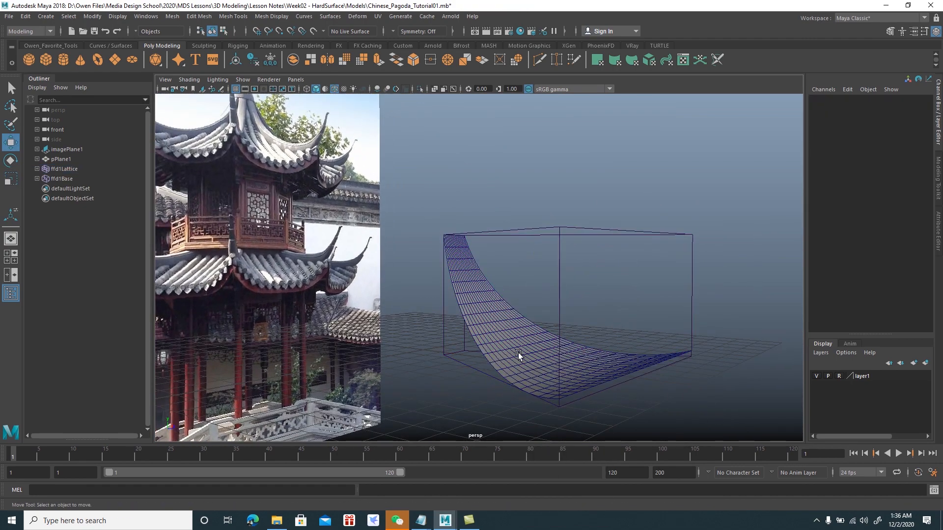
# - Delete the construction history of the tapered roof plane to bake in the lattice deformation
pyautogui.click(519, 354)
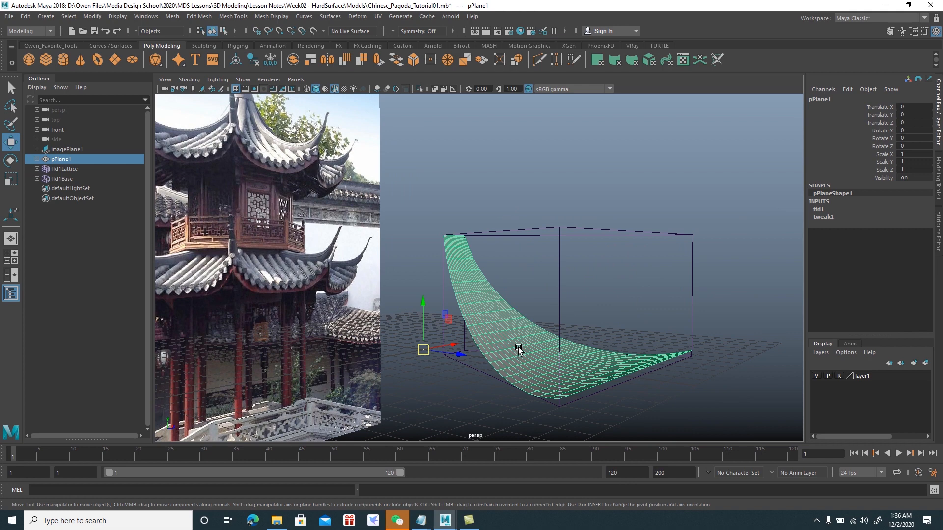
pyautogui.hotkey('alt', 'shift', 'd')
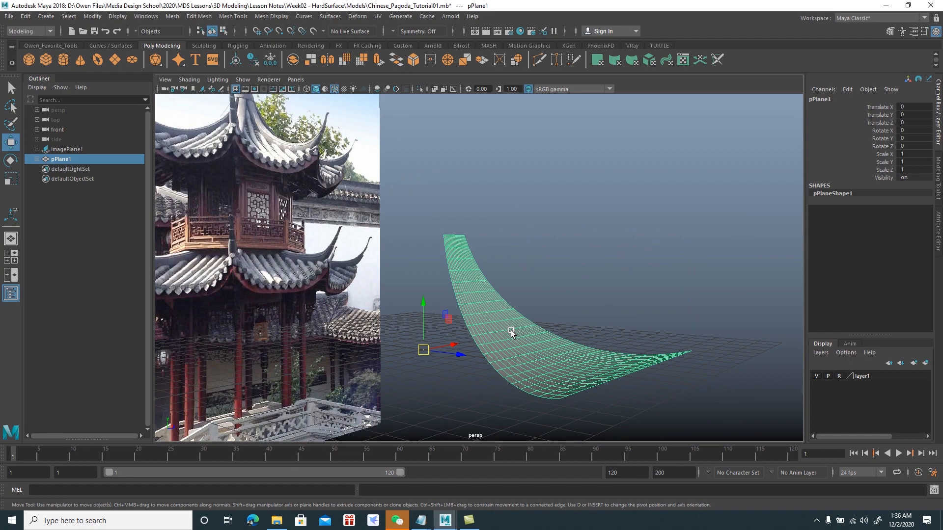
pyautogui.moveTo(523, 320)
pyautogui.keyDown('alt'); pyautogui.mouseDown()
pyautogui.moveTo(467, 322)
pyautogui.moveTo(552, 319)
pyautogui.moveTo(515, 317)
pyautogui.moveTo(528, 303)
pyautogui.mouseUp(); pyautogui.keyUp('alt')
pyautogui.keyDown('alt'); pyautogui.moveTo(527, 303); pyautogui.dragTo(569, 276, button='middle'); pyautogui.keyUp('alt')
pyautogui.keyDown('alt'); pyautogui.moveTo(535, 236); pyautogui.dragTo(555, 251, button='right'); pyautogui.keyUp('alt')
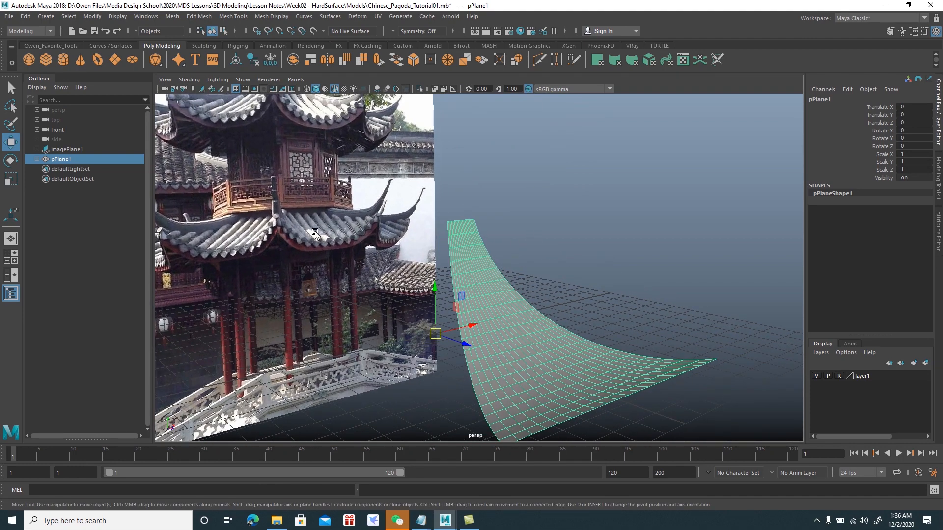
# - Create a polygon cube beside the curved roof and flatten it along Y to a scale of 0.225
pyautogui.keyDown('alt'); pyautogui.moveTo(347, 236); pyautogui.dragTo(414, 329, button='right'); pyautogui.keyUp('alt')
pyautogui.keyDown('alt'); pyautogui.moveTo(417, 329); pyautogui.dragTo(489, 280, button='middle'); pyautogui.keyUp('alt')
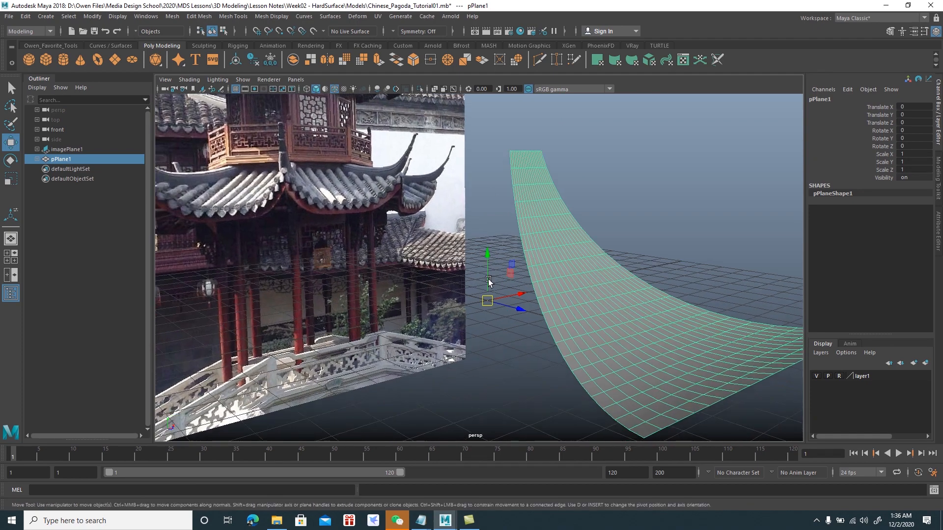
pyautogui.click(406, 300)
pyautogui.keyDown('alt'); pyautogui.moveTo(424, 328); pyautogui.dragTo(438, 322); pyautogui.keyUp('alt')
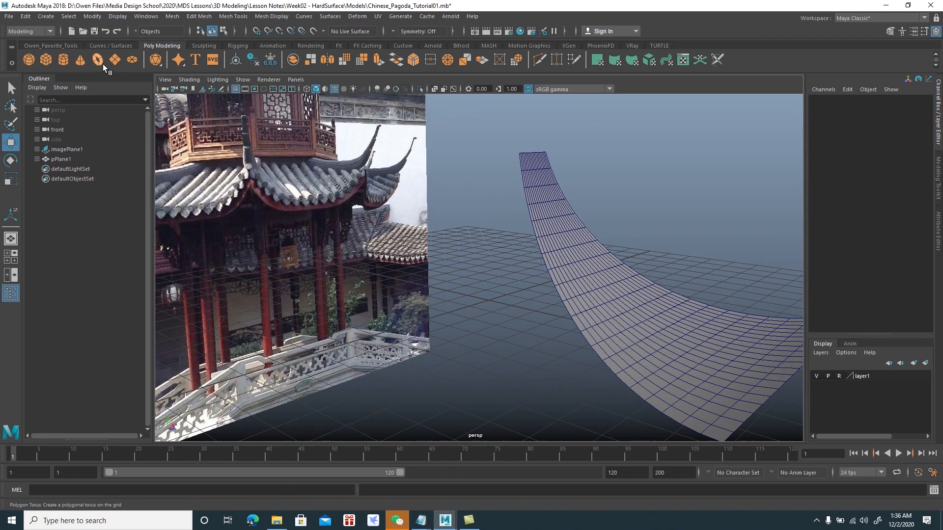
pyautogui.click(46, 60)
pyautogui.keyDown('alt'); pyautogui.moveTo(464, 296); pyautogui.dragTo(525, 340); pyautogui.keyUp('alt')
pyautogui.press('r')
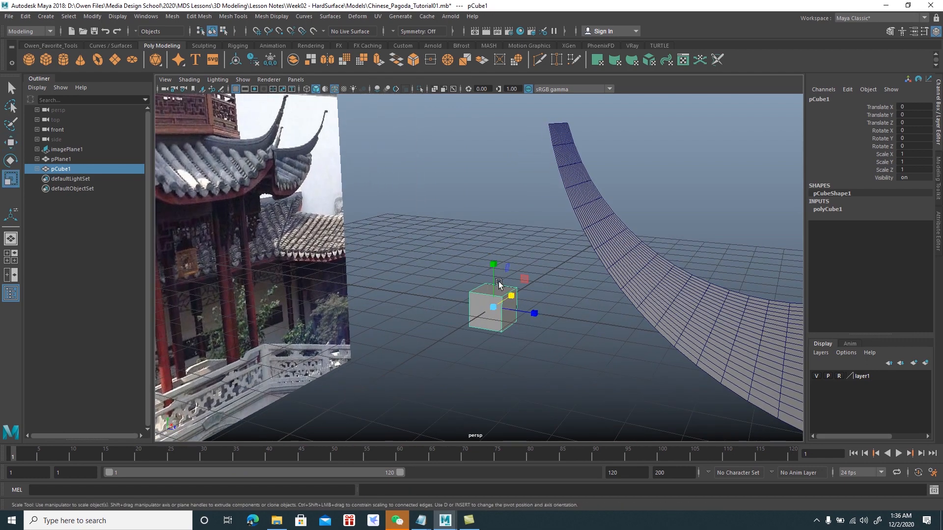
pyautogui.moveTo(494, 264); pyautogui.dragTo(495, 293)
pyautogui.keyDown('alt'); pyautogui.moveTo(495, 299); pyautogui.dragTo(526, 287, button='right'); pyautogui.keyUp('alt')
pyautogui.keyDown('alt'); pyautogui.moveTo(525, 287); pyautogui.dragTo(505, 290); pyautogui.keyUp('alt')
# - Extrude the flattened cube's front Z face, narrow it along X into a tapered tip, and return to object mode
pyautogui.press('w')
pyautogui.moveTo(562, 290); pyautogui.dragTo(564, 275, button='right')
pyautogui.click(569, 289)
pyautogui.keyDown('alt'); pyautogui.moveTo(569, 289); pyautogui.dragTo(624, 327); pyautogui.keyUp('alt')
pyautogui.press('r')
pyautogui.moveTo(559, 250); pyautogui.dragTo(609, 238, button='right')
pyautogui.keyDown('alt'); pyautogui.moveTo(596, 248); pyautogui.dragTo(570, 252); pyautogui.keyUp('alt')
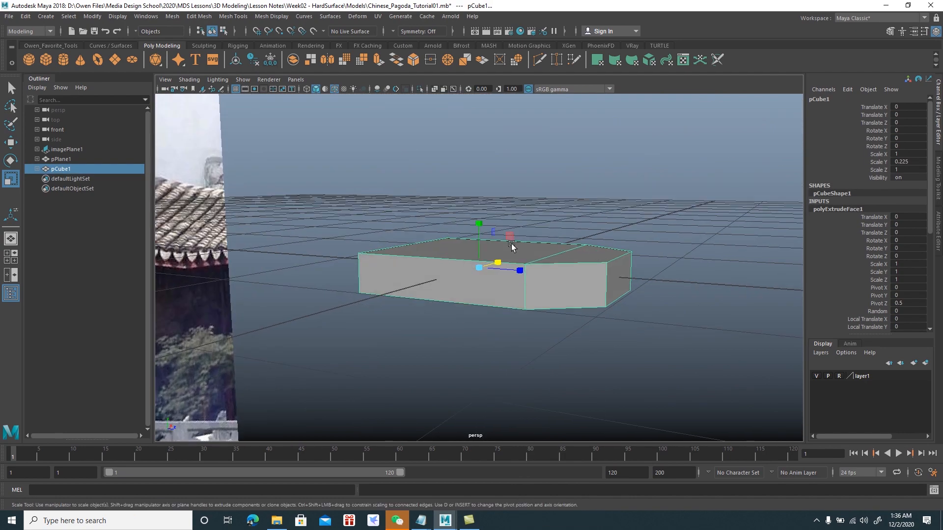
# - Scale the tapered block down to a small thin tile of 0.46 in X, 0.051 in Y and 0.404 in Z
pyautogui.moveTo(475, 225); pyautogui.dragTo(482, 251)
pyautogui.keyDown('alt'); pyautogui.moveTo(482, 251); pyautogui.dragTo(581, 261); pyautogui.keyUp('alt')
pyautogui.moveTo(520, 279); pyautogui.dragTo(431, 300)
pyautogui.scroll(-10, 488, 297)
pyautogui.keyDown('alt'); pyautogui.moveTo(534, 323); pyautogui.dragTo(552, 335); pyautogui.keyUp('alt')
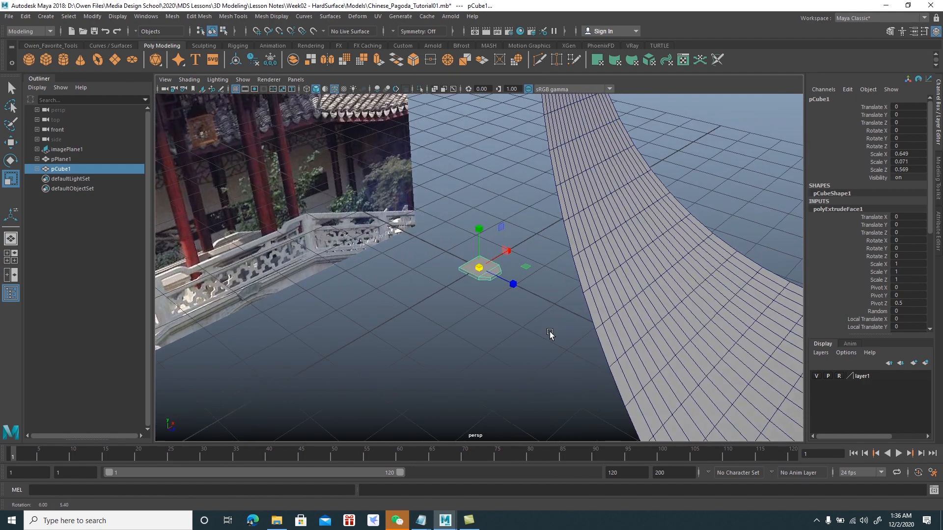
pyautogui.moveTo(483, 270); pyautogui.dragTo(551, 390)
pyautogui.press('w')
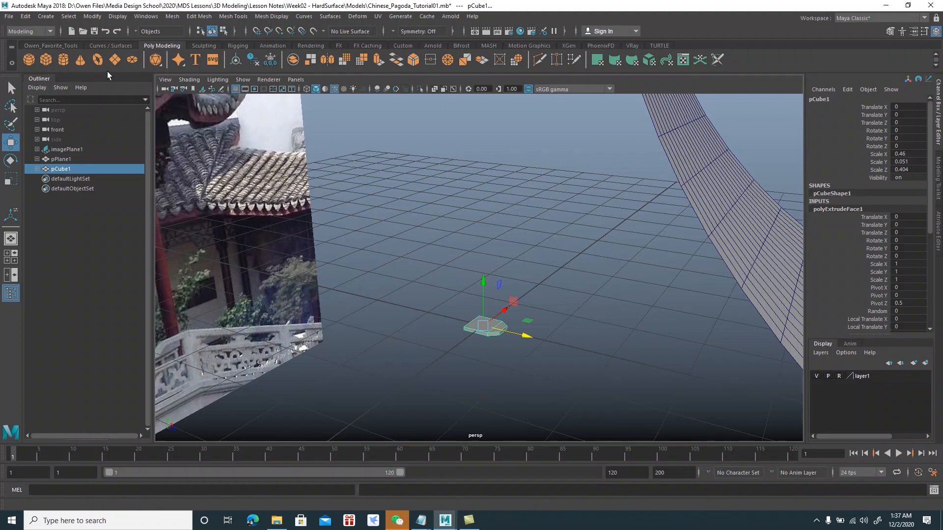
# - Freeze the small tile's transformations and reset them
pyautogui.click(92, 16)
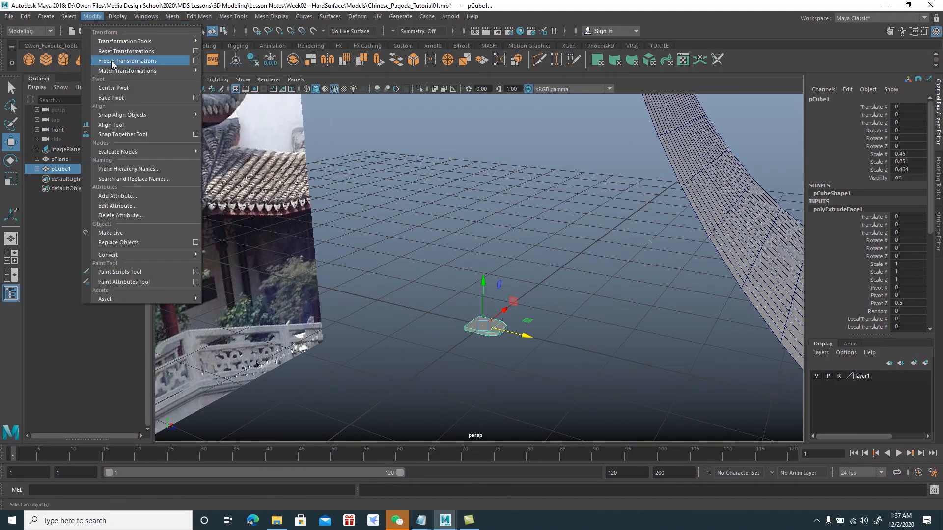
pyautogui.click(112, 62)
pyautogui.click(96, 17)
pyautogui.click(112, 52)
pyautogui.scroll(-3, 495, 305)
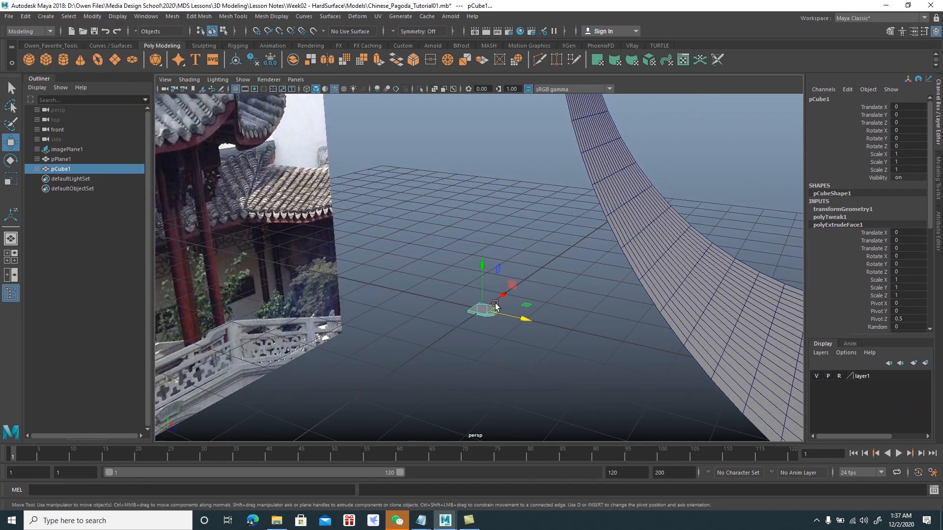
pyautogui.keyDown('alt'); pyautogui.moveTo(495, 304); pyautogui.dragTo(492, 321); pyautogui.keyUp('alt')
pyautogui.keyDown('alt'); pyautogui.moveTo(493, 321); pyautogui.dragTo(456, 276, button='middle'); pyautogui.keyUp('alt')
pyautogui.moveTo(456, 276)
pyautogui.keyDown('alt'); pyautogui.mouseDown()
pyautogui.moveTo(464, 304)
pyautogui.moveTo(459, 265)
pyautogui.mouseUp(); pyautogui.keyUp('alt')
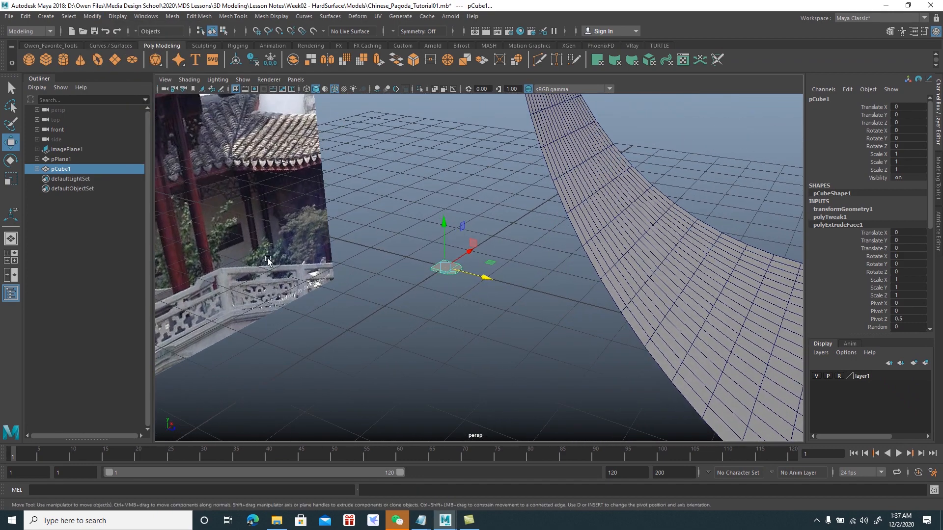
# - Rename the flat cube tile as SmallTile01
pyautogui.doubleClick(69, 168)
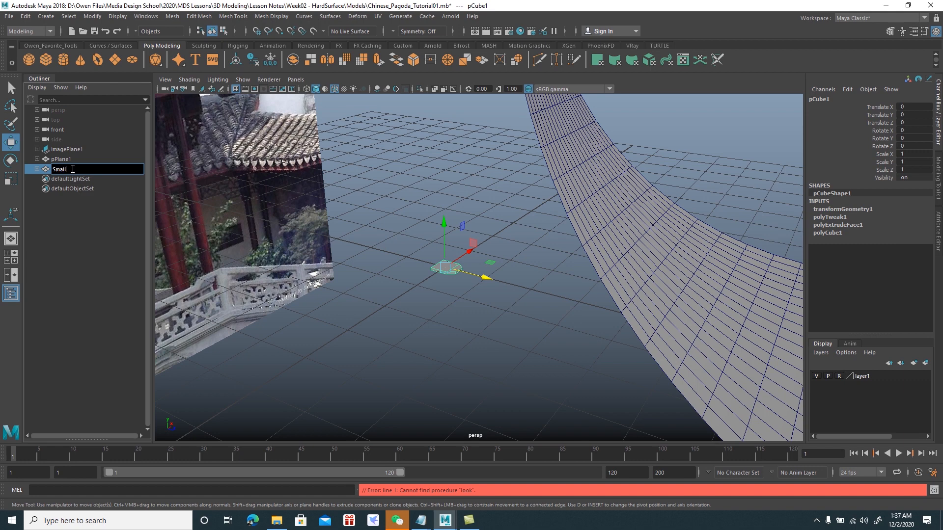
pyautogui.write('SmallTile01')
pyautogui.press('Return')
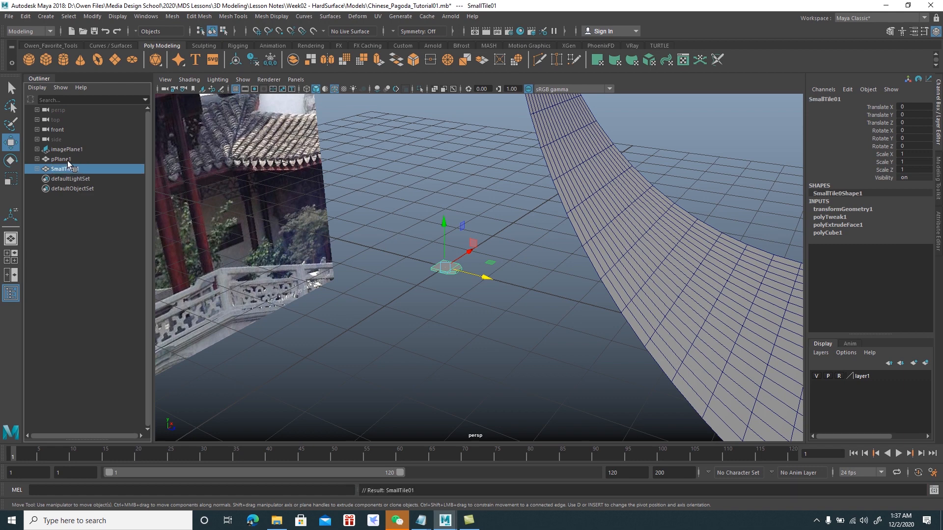
# - Rename the curved roof plane as BaseRoof01
pyautogui.click(68, 160)
pyautogui.doubleClick(71, 160)
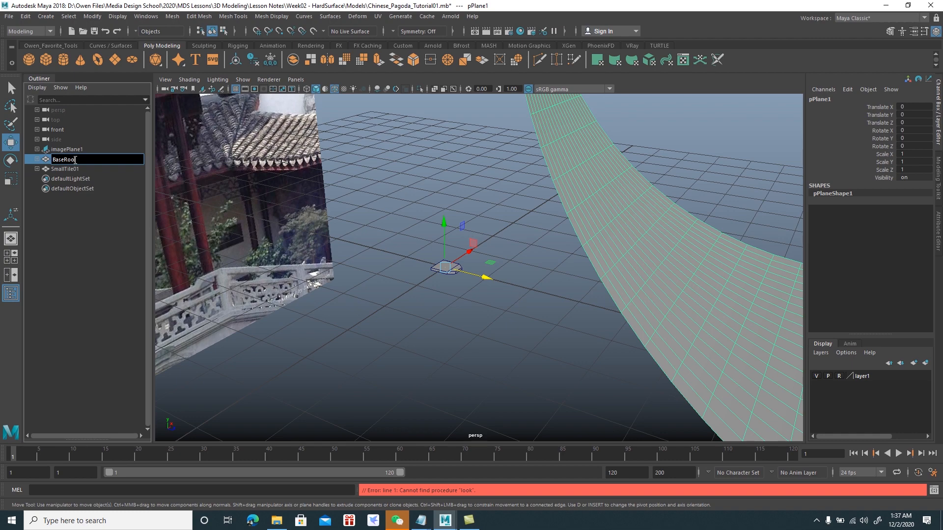
pyautogui.press('Return')
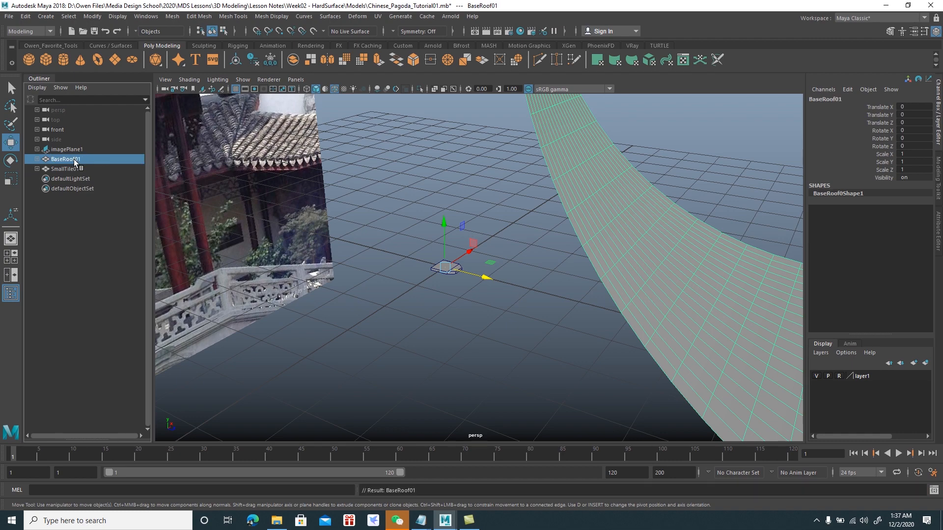
# - Examine the rounded tile rows on the pagoda roof in the reference image
pyautogui.keyDown('alt'); pyautogui.moveTo(391, 249); pyautogui.dragTo(468, 280); pyautogui.keyUp('alt')
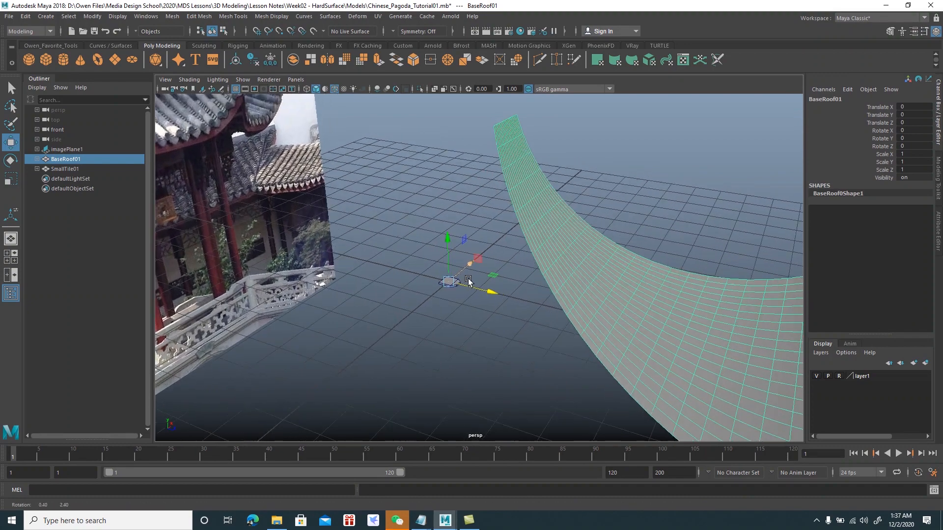
pyautogui.scroll(2, 357, 264)
pyautogui.keyDown('alt'); pyautogui.moveTo(357, 265); pyautogui.dragTo(447, 294, button='middle'); pyautogui.keyUp('alt')
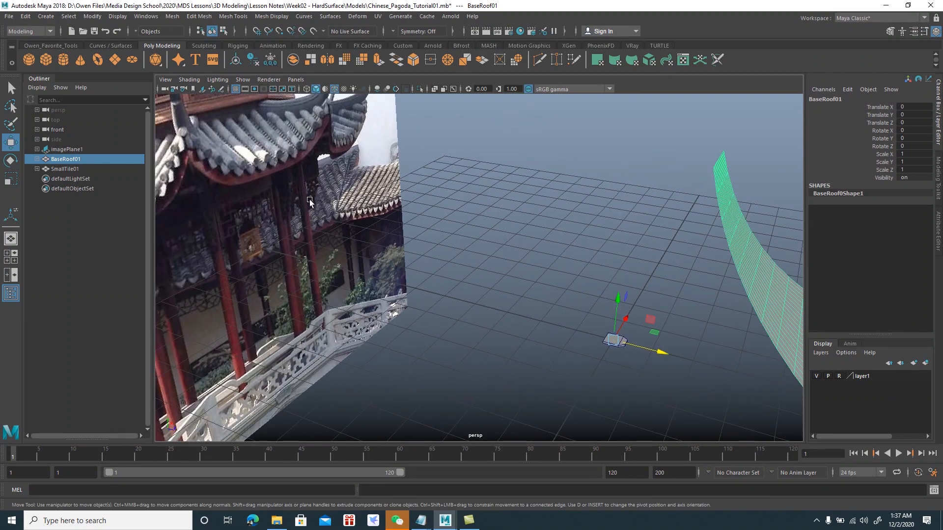
pyautogui.keyDown('alt'); pyautogui.moveTo(354, 246); pyautogui.dragTo(408, 271, button='middle'); pyautogui.keyUp('alt')
pyautogui.keyDown('alt'); pyautogui.moveTo(368, 266); pyautogui.dragTo(476, 273, button='right'); pyautogui.keyUp('alt')
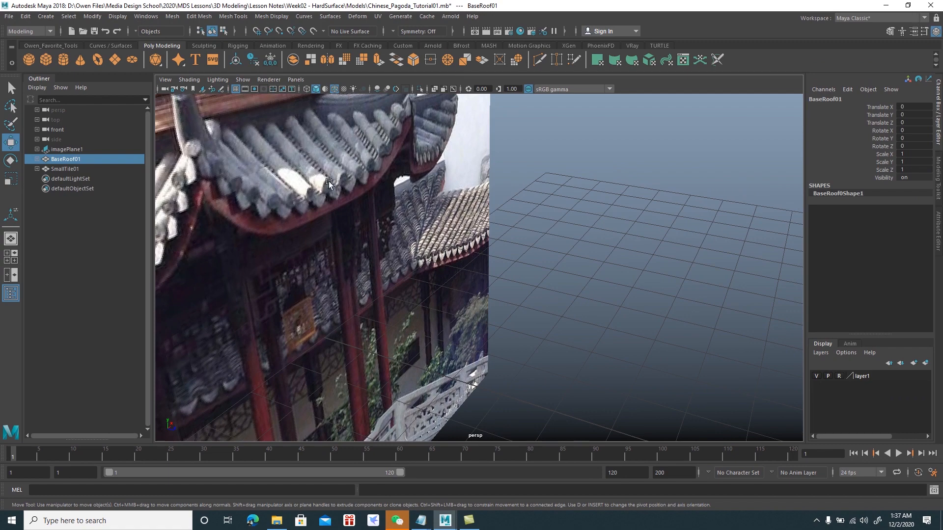
pyautogui.keyDown('alt'); pyautogui.moveTo(466, 260); pyautogui.dragTo(435, 257, button='right'); pyautogui.keyUp('alt')
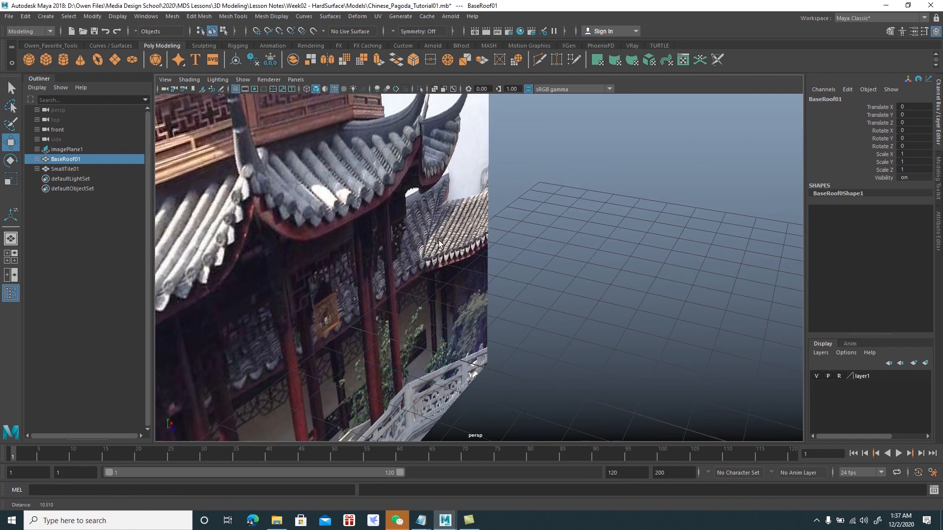
pyautogui.keyDown('alt'); pyautogui.moveTo(457, 241); pyautogui.dragTo(420, 222, button='middle'); pyautogui.keyUp('alt')
pyautogui.keyDown('alt'); pyautogui.moveTo(628, 268); pyautogui.dragTo(594, 263, button='right'); pyautogui.keyUp('alt')
pyautogui.keyDown('alt'); pyautogui.moveTo(527, 217); pyautogui.dragTo(573, 243); pyautogui.keyUp('alt')
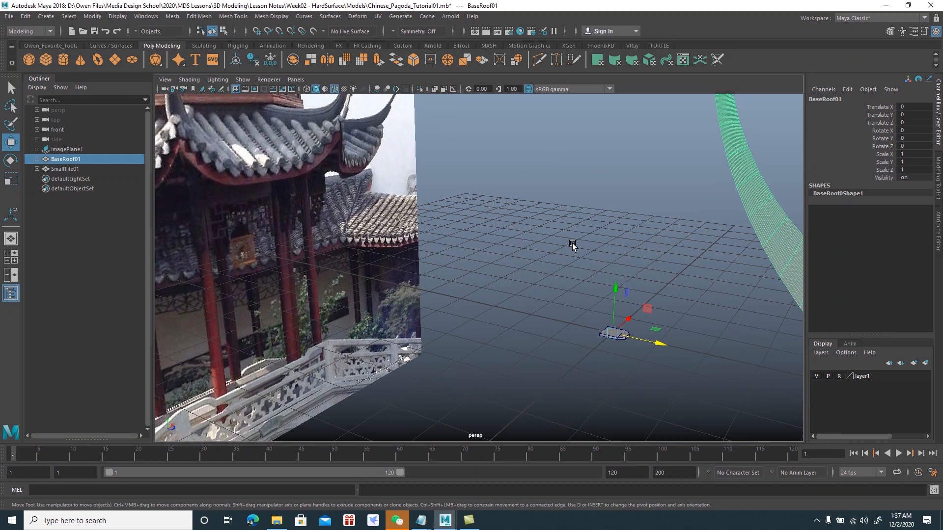
# - Create a polygon pipe primitive and rotate it -90 degrees around X
pyautogui.click(572, 243)
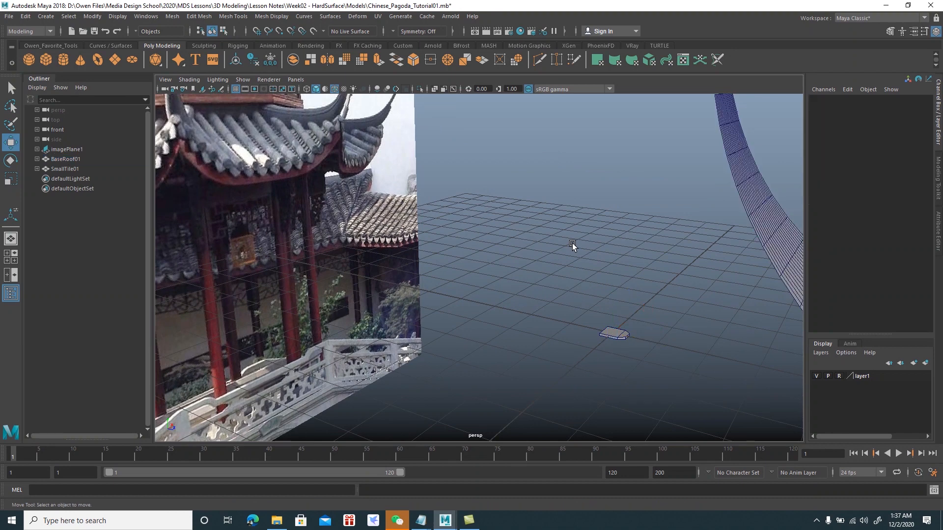
pyautogui.click(45, 16)
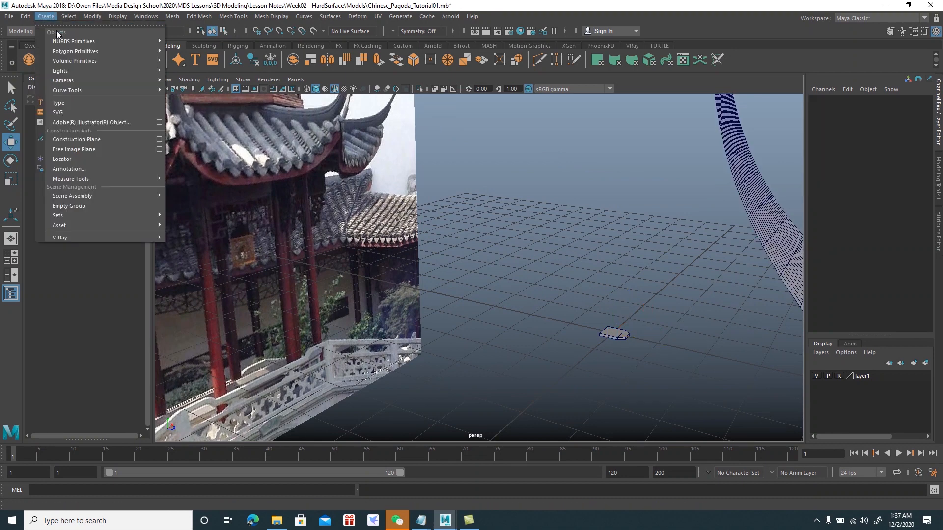
pyautogui.moveTo(76, 52)
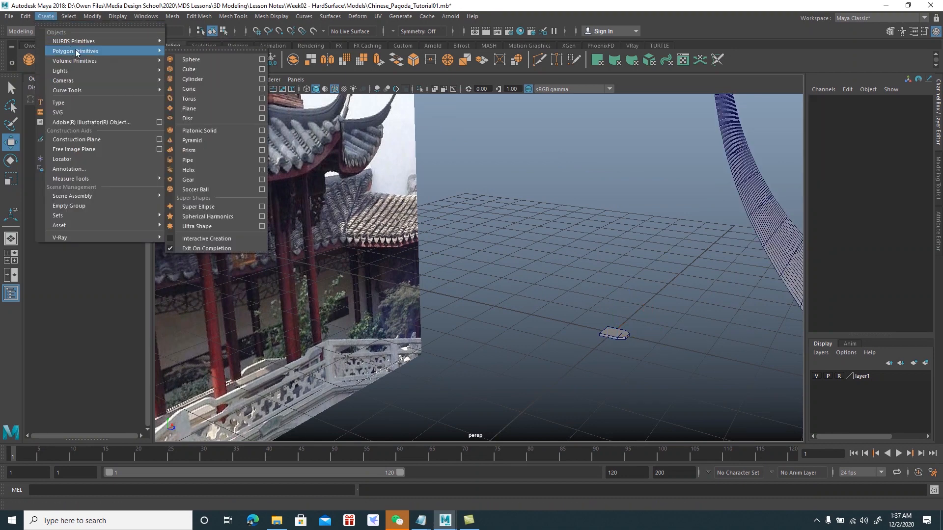
pyautogui.click(193, 159)
pyautogui.keyDown('alt'); pyautogui.moveTo(656, 326); pyautogui.dragTo(610, 302, button='middle'); pyautogui.keyUp('alt')
pyautogui.keyDown('alt'); pyautogui.moveTo(610, 302); pyautogui.dragTo(565, 247); pyautogui.keyUp('alt')
pyautogui.press('e')
pyautogui.keyDown('alt'); pyautogui.moveTo(565, 247); pyautogui.dragTo(594, 299, button='right'); pyautogui.keyUp('alt')
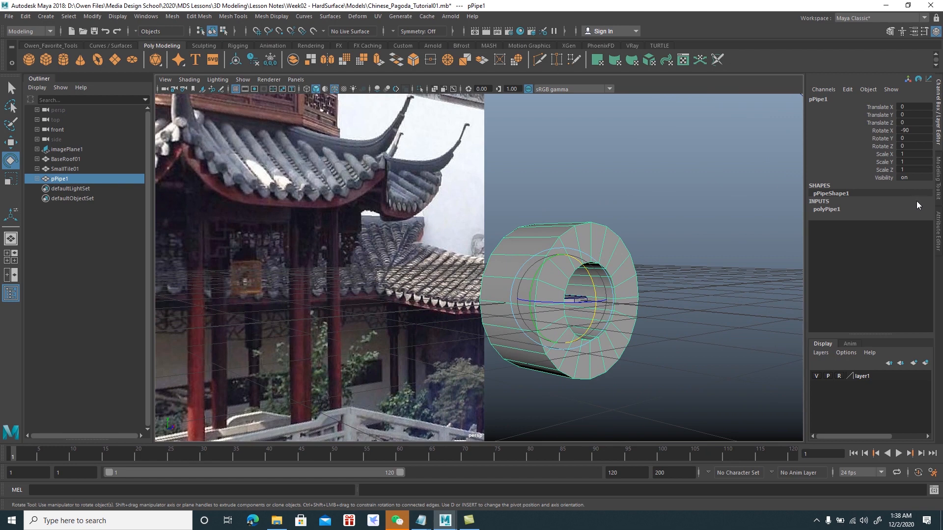
# - Set the pipe's radius to 1.5 and its thickness to 0.35
pyautogui.click(938, 226)
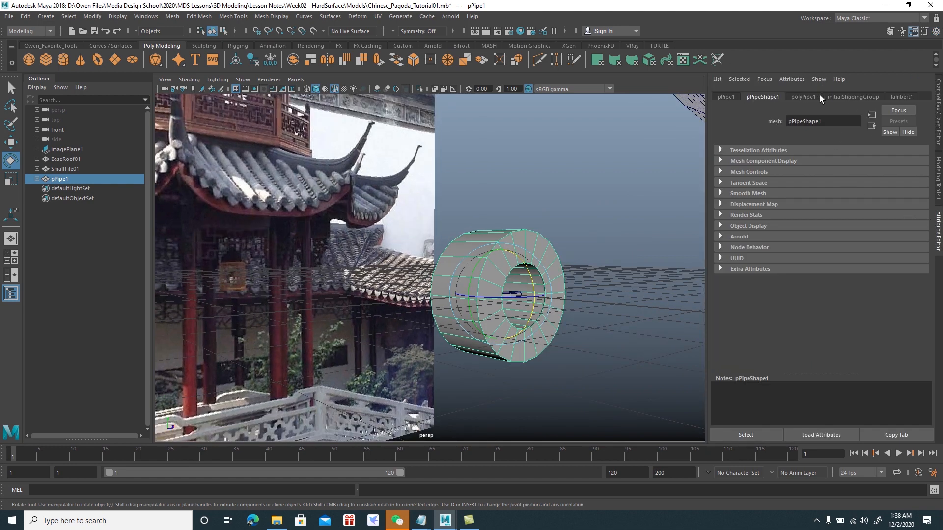
pyautogui.click(804, 97)
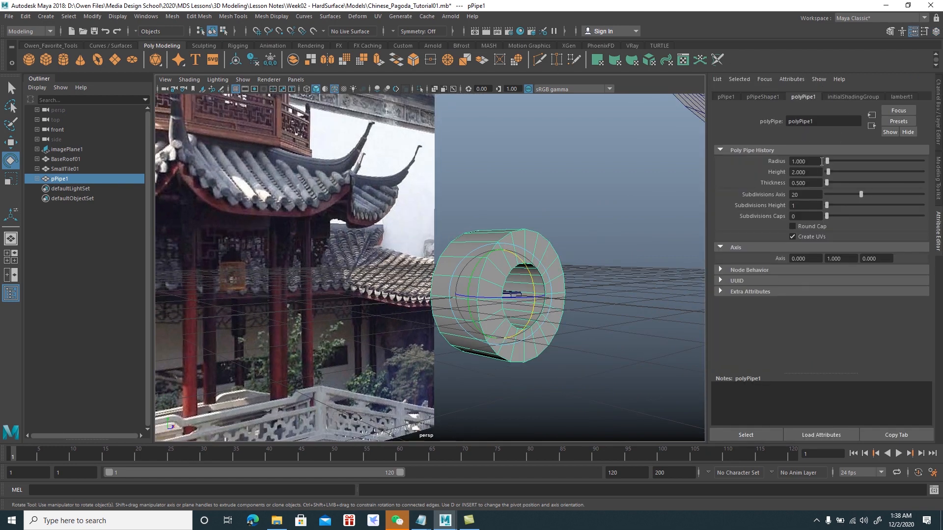
pyautogui.click(789, 165)
pyautogui.write('1.5')
pyautogui.press('Return')
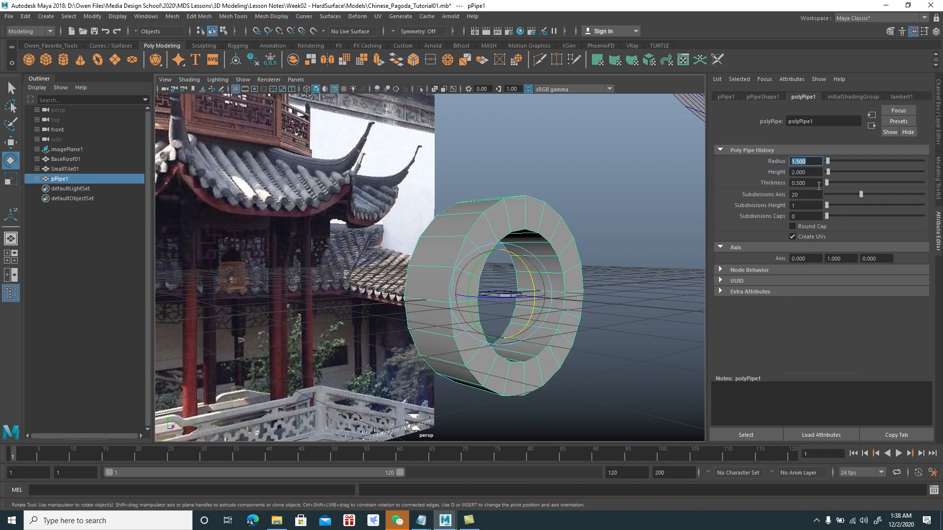
pyautogui.moveTo(592, 266)
pyautogui.keyDown('alt'); pyautogui.mouseDown()
pyautogui.moveTo(546, 265)
pyautogui.moveTo(597, 260)
pyautogui.mouseUp(); pyautogui.keyUp('alt')
pyautogui.click(809, 183)
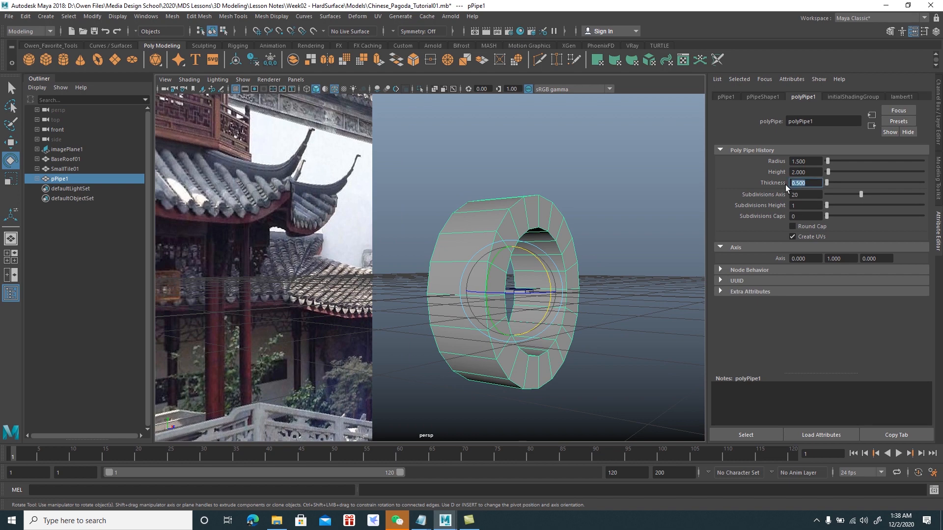
pyautogui.write('0.35')
pyautogui.press('Return')
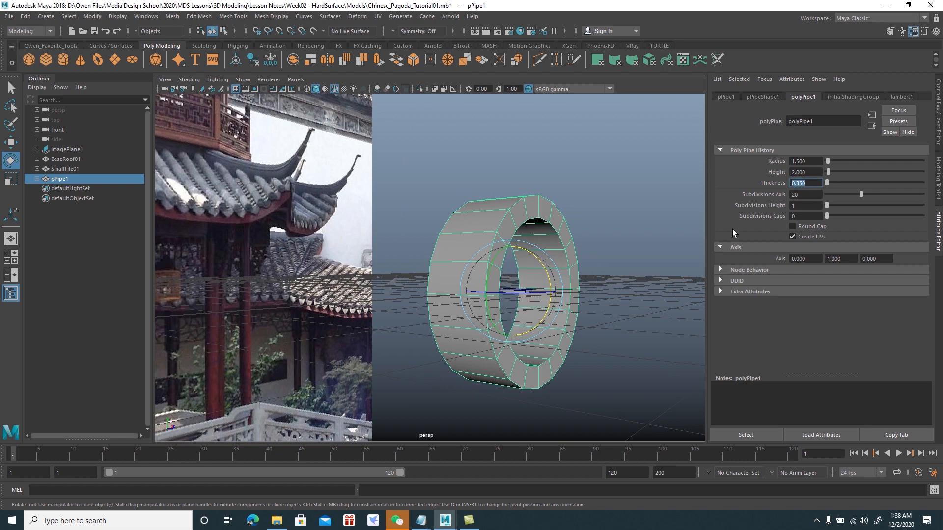
# - Select the faces of the pipe's lower half and delete them to leave a half-pipe arch
pyautogui.moveTo(602, 266)
pyautogui.keyDown('alt'); pyautogui.mouseDown()
pyautogui.moveTo(573, 265)
pyautogui.moveTo(594, 264)
pyautogui.mouseUp(); pyautogui.keyUp('alt')
pyautogui.press('w')
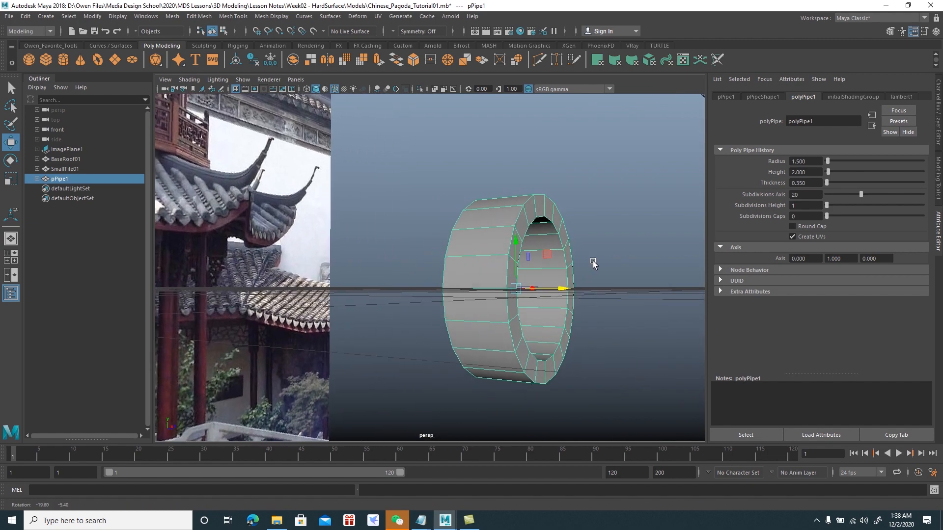
pyautogui.rightClick(553, 218)
pyautogui.click(554, 246)
pyautogui.keyDown('alt'); pyautogui.moveTo(562, 249); pyautogui.dragTo(641, 253); pyautogui.keyUp('alt')
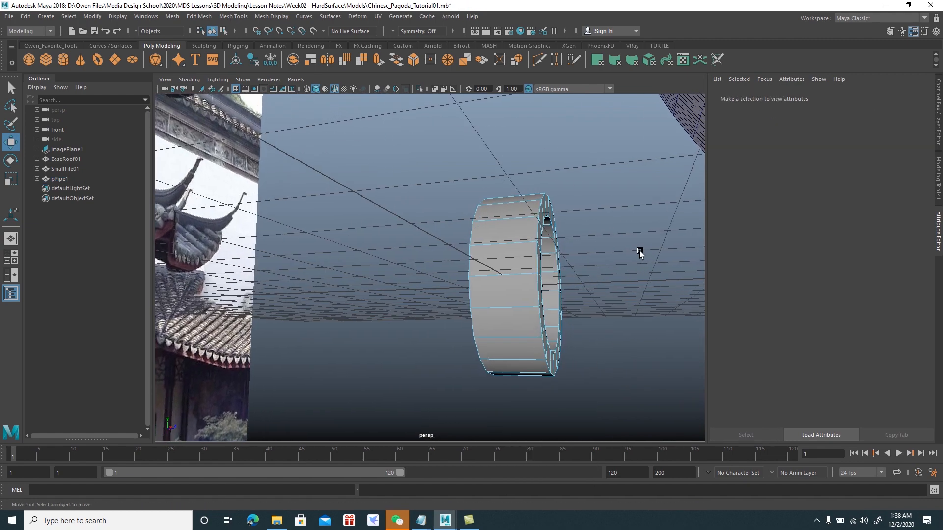
pyautogui.keyDown('alt'); pyautogui.moveTo(622, 417); pyautogui.dragTo(629, 417); pyautogui.keyUp('alt')
pyautogui.moveTo(631, 414); pyautogui.dragTo(451, 301)
pyautogui.keyDown('alt'); pyautogui.moveTo(579, 345); pyautogui.dragTo(466, 334); pyautogui.keyUp('alt')
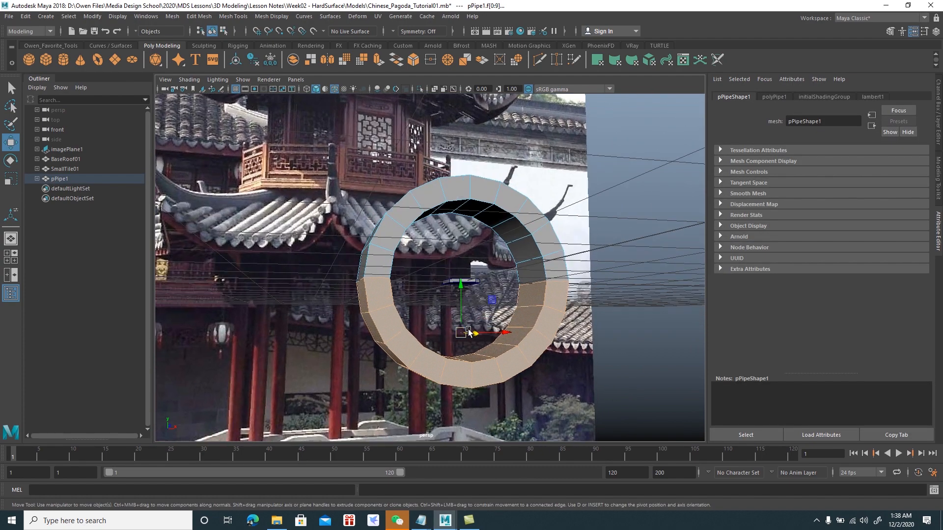
pyautogui.press('Delete')
# - Select opposite border edges at one open end of the half pipe and bridge them to cap it
pyautogui.moveTo(483, 194); pyautogui.dragTo(568, 262, button='right')
pyautogui.keyDown('alt'); pyautogui.moveTo(567, 263); pyautogui.dragTo(570, 235); pyautogui.keyUp('alt')
pyautogui.keyDown('alt'); pyautogui.moveTo(570, 236); pyautogui.dragTo(581, 213, button='right'); pyautogui.keyUp('alt')
pyautogui.click(650, 290)
pyautogui.click(578, 339)
pyautogui.keyDown('shift'); pyautogui.moveTo(580, 339); pyautogui.dragTo(580, 343, button='right'); pyautogui.keyUp('shift')
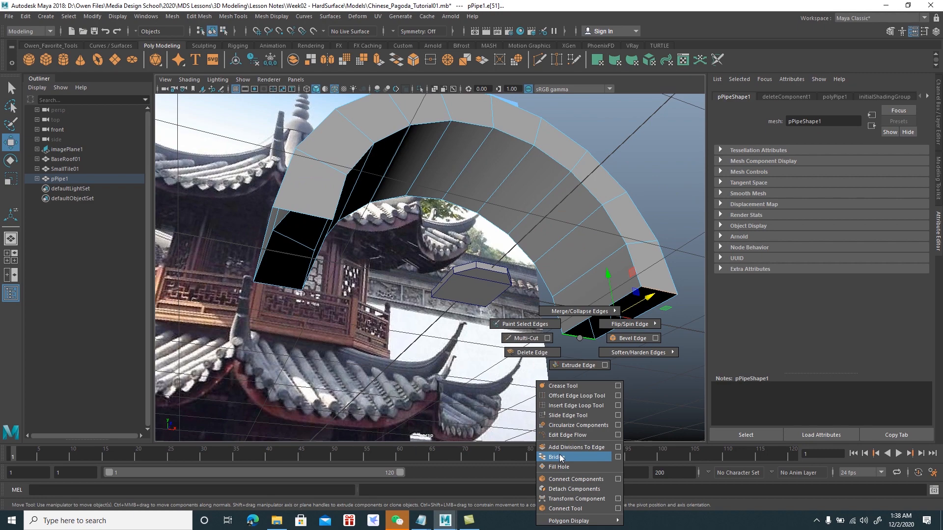
pyautogui.click(597, 457)
# - Cap the half pipe's other open end by bridging its border edges, and return to object mode
pyautogui.click(311, 216)
pyautogui.keyDown('shift'); pyautogui.click(279, 284); pyautogui.keyUp('shift')
pyautogui.press('g')
pyautogui.keyDown('alt'); pyautogui.moveTo(279, 287); pyautogui.dragTo(373, 258); pyautogui.keyUp('alt')
pyautogui.moveTo(374, 258); pyautogui.dragTo(395, 242, button='right')
pyautogui.keyDown('alt'); pyautogui.moveTo(388, 245); pyautogui.dragTo(457, 250); pyautogui.keyUp('alt')
pyautogui.press('w')
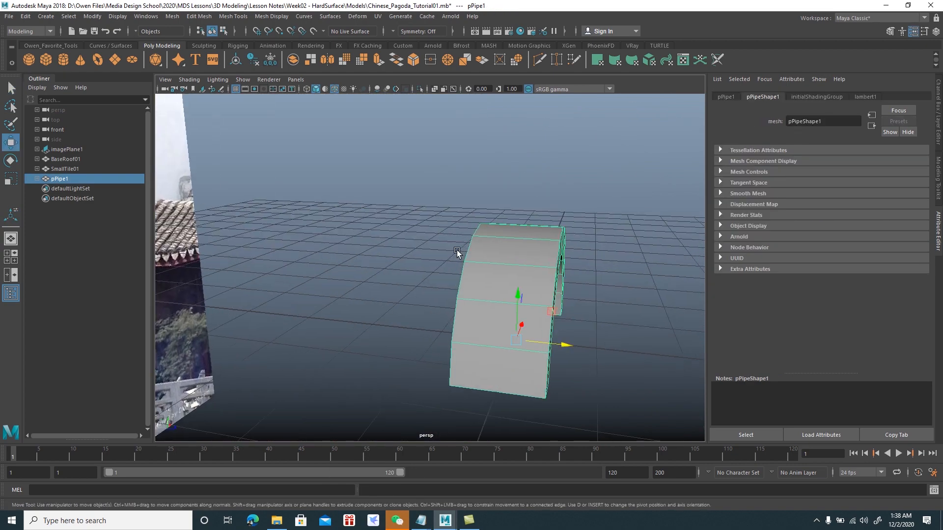
# - Stretch the half pipe along its length and scale it down uniformly to a small roof tile
pyautogui.keyDown('alt'); pyautogui.moveTo(543, 286); pyautogui.dragTo(482, 269); pyautogui.keyUp('alt')
pyautogui.press('r')
pyautogui.moveTo(464, 341); pyautogui.dragTo(542, 331)
pyautogui.moveTo(453, 317); pyautogui.dragTo(392, 259)
pyautogui.keyDown('alt'); pyautogui.moveTo(393, 259); pyautogui.dragTo(369, 254, button='right'); pyautogui.keyUp('alt')
pyautogui.keyDown('alt'); pyautogui.moveTo(369, 254); pyautogui.dragTo(432, 303); pyautogui.keyUp('alt')
pyautogui.press('w')
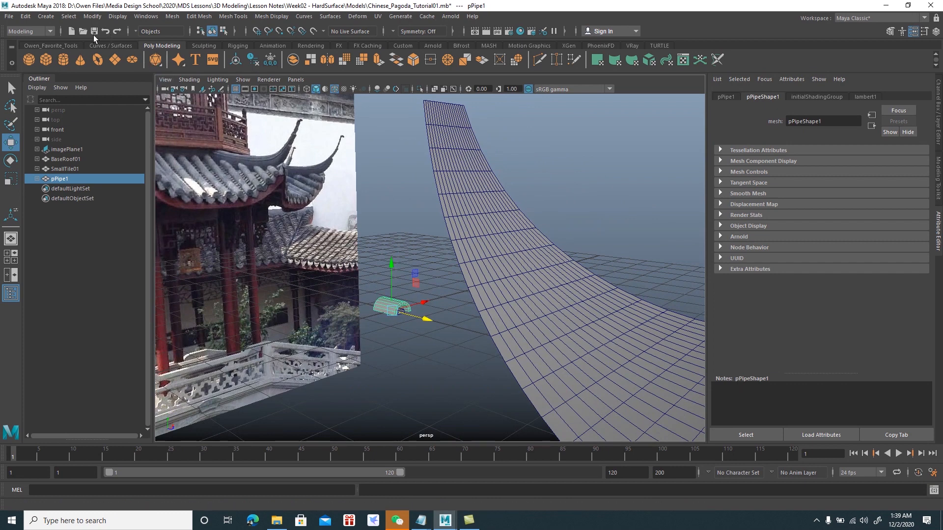
# - Center the half-pipe tile's pivot, freeze and reset its transformations, and save the scene
pyautogui.click(92, 16)
pyautogui.click(113, 85)
pyautogui.click(94, 18)
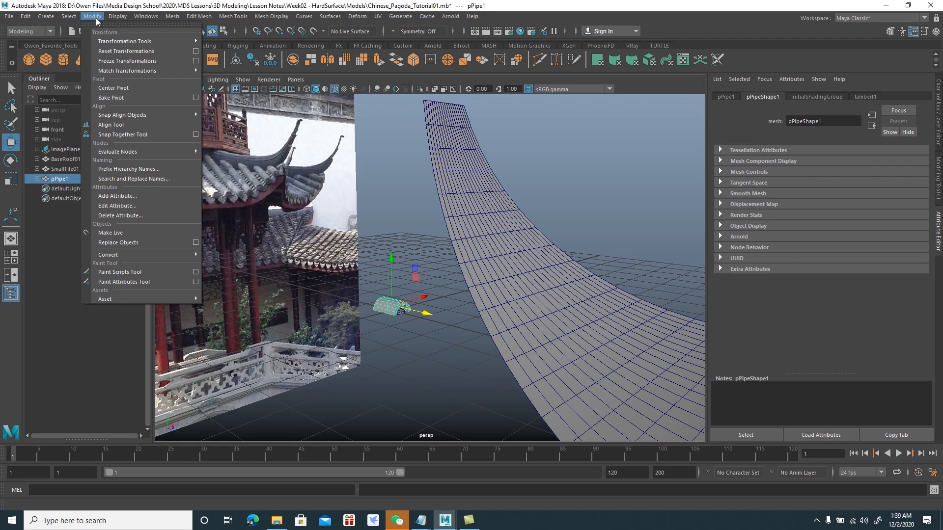
pyautogui.click(118, 62)
pyautogui.click(93, 16)
pyautogui.click(112, 51)
pyautogui.keyDown('alt'); pyautogui.moveTo(308, 237); pyautogui.dragTo(329, 242); pyautogui.keyUp('alt')
pyautogui.hotkey('ctrl', 's')
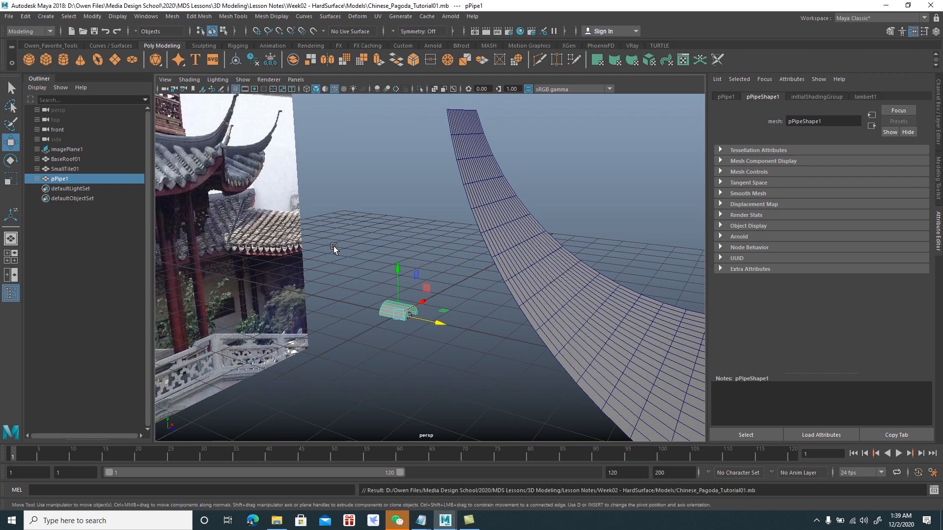
# - Examine the ridges and curved borders along the pagoda's roof edges in the reference image
pyautogui.keyDown('alt'); pyautogui.moveTo(385, 286); pyautogui.dragTo(469, 342); pyautogui.keyUp('alt')
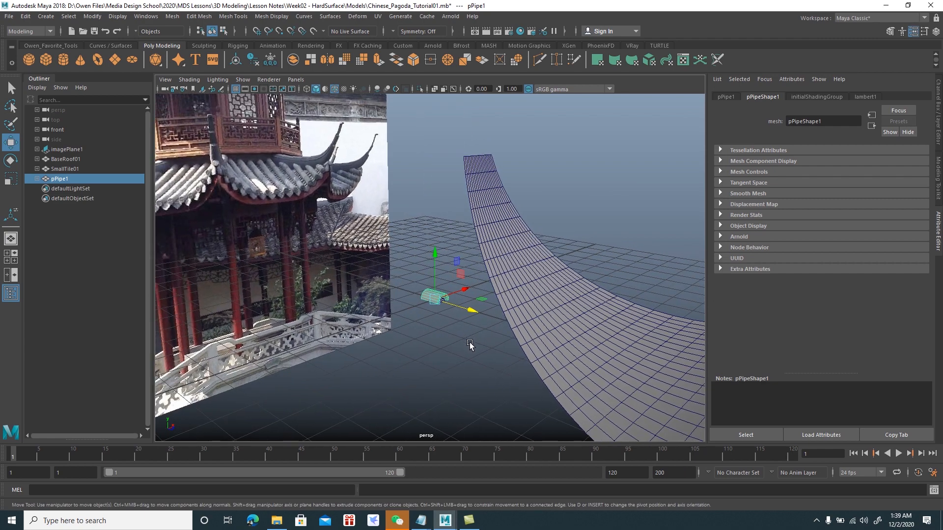
pyautogui.click(509, 320)
pyautogui.moveTo(523, 329)
pyautogui.keyDown('alt'); pyautogui.mouseDown()
pyautogui.moveTo(505, 314)
pyautogui.moveTo(488, 322)
pyautogui.moveTo(519, 321)
pyautogui.mouseUp(); pyautogui.keyUp('alt')
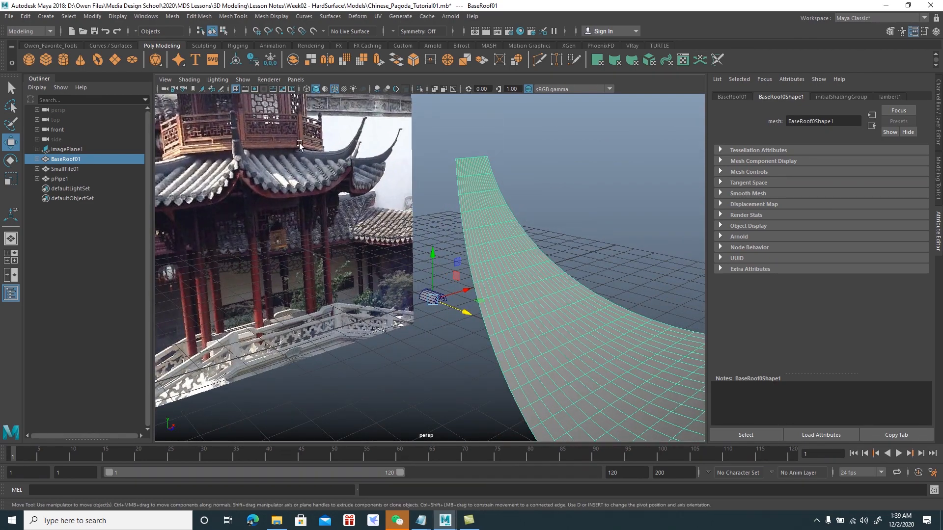
pyautogui.keyDown('alt'); pyautogui.moveTo(349, 137); pyautogui.dragTo(379, 139, button='right'); pyautogui.keyUp('alt')
pyautogui.keyDown('alt'); pyautogui.moveTo(233, 111); pyautogui.dragTo(366, 312, button='middle'); pyautogui.keyUp('alt')
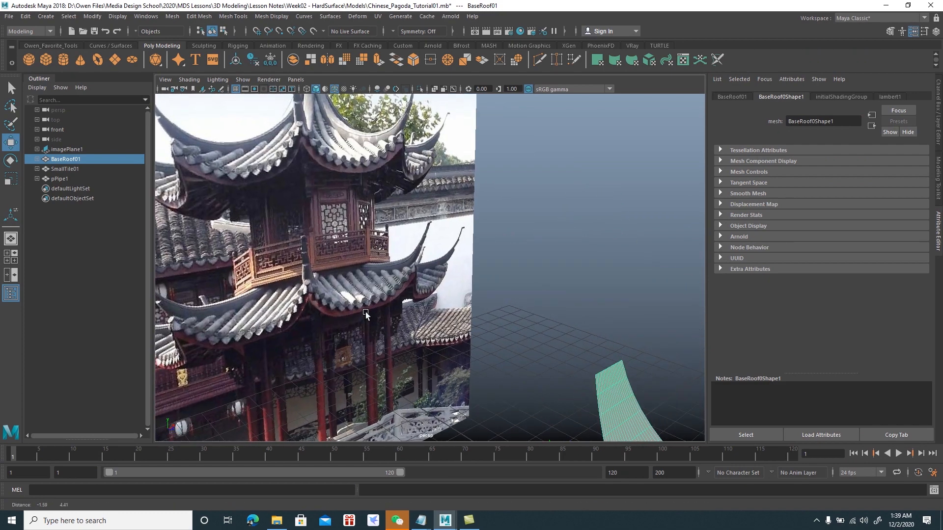
pyautogui.keyDown('alt'); pyautogui.moveTo(393, 293); pyautogui.dragTo(373, 278); pyautogui.keyUp('alt')
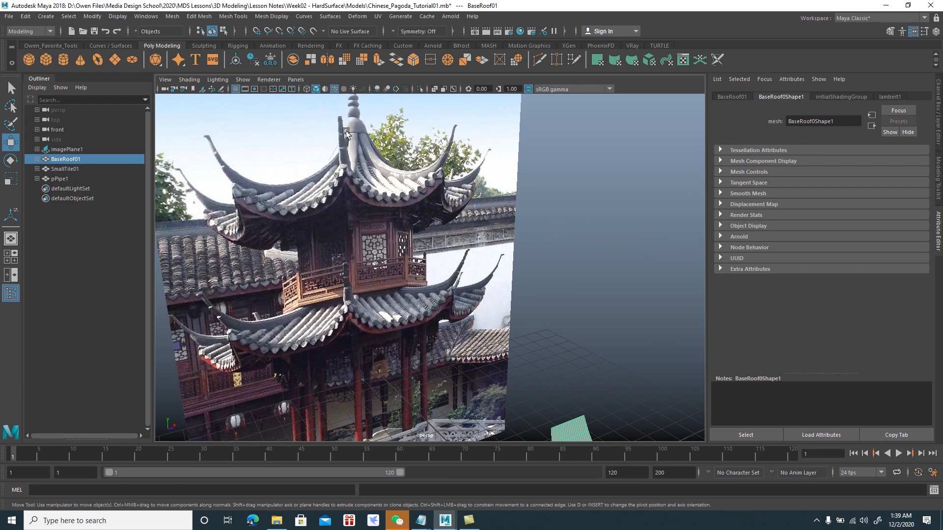
pyautogui.keyDown('alt'); pyautogui.moveTo(470, 295); pyautogui.dragTo(458, 280, button='right'); pyautogui.keyUp('alt')
# - Select the border edges along one curved side of the base roof, from its narrow end to its wide corner
pyautogui.keyDown('alt'); pyautogui.moveTo(516, 425); pyautogui.dragTo(498, 218, button='middle'); pyautogui.keyUp('alt')
pyautogui.keyDown('alt'); pyautogui.moveTo(498, 218); pyautogui.dragTo(510, 210); pyautogui.keyUp('alt')
pyautogui.moveTo(510, 210); pyautogui.dragTo(514, 187, button='right')
pyautogui.keyDown('alt'); pyautogui.moveTo(517, 153); pyautogui.dragTo(530, 217, button='right'); pyautogui.keyUp('alt')
pyautogui.keyDown('alt'); pyautogui.moveTo(531, 216); pyautogui.dragTo(521, 287, button='middle'); pyautogui.keyUp('alt')
pyautogui.press('q')
pyautogui.click(476, 163)
pyautogui.keyDown('alt'); pyautogui.moveTo(478, 184); pyautogui.dragTo(524, 365); pyautogui.keyUp('alt')
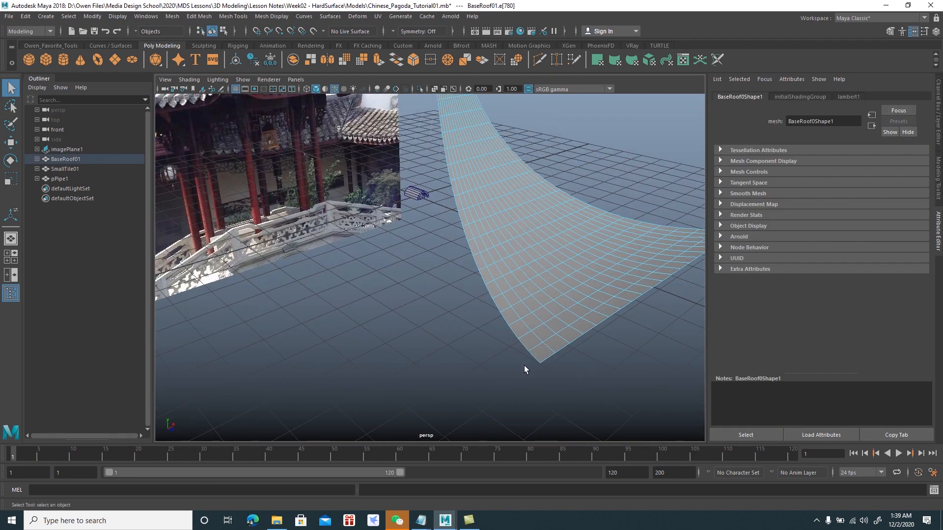
pyautogui.click(535, 362)
pyautogui.keyDown('alt'); pyautogui.moveTo(535, 361); pyautogui.dragTo(517, 372, button='middle'); pyautogui.keyUp('alt')
pyautogui.keyDown('alt'); pyautogui.moveTo(516, 373); pyautogui.dragTo(464, 347); pyautogui.keyUp('alt')
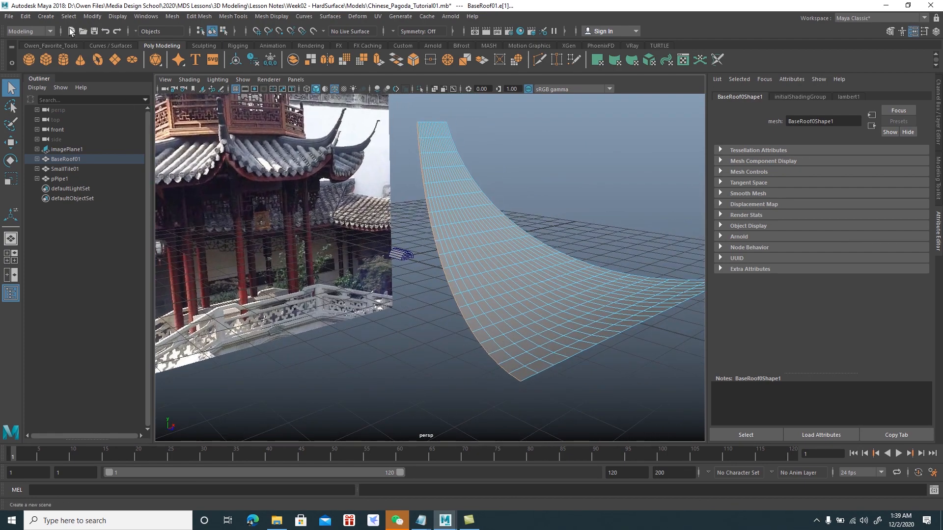
# - Convert the selected roof border edges into a curve with Polygon Edges to Curve
pyautogui.click(89, 18)
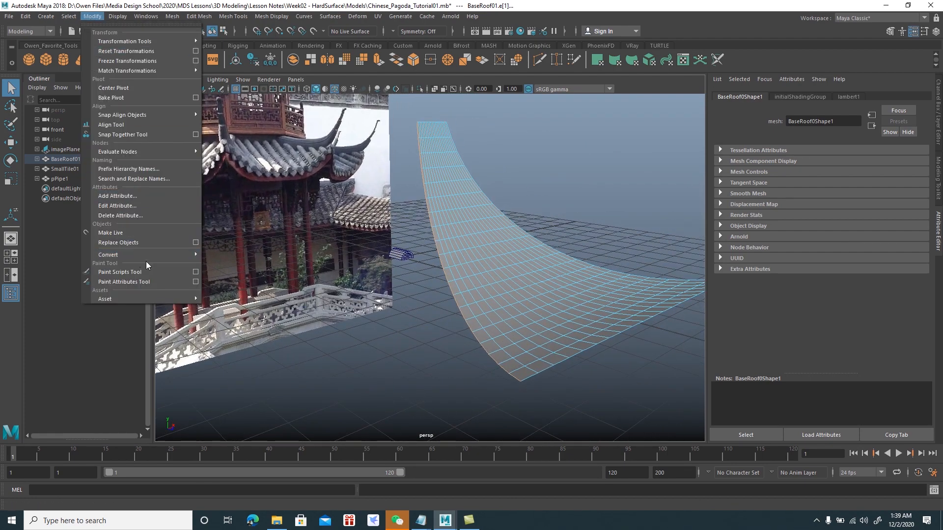
pyautogui.moveTo(162, 253)
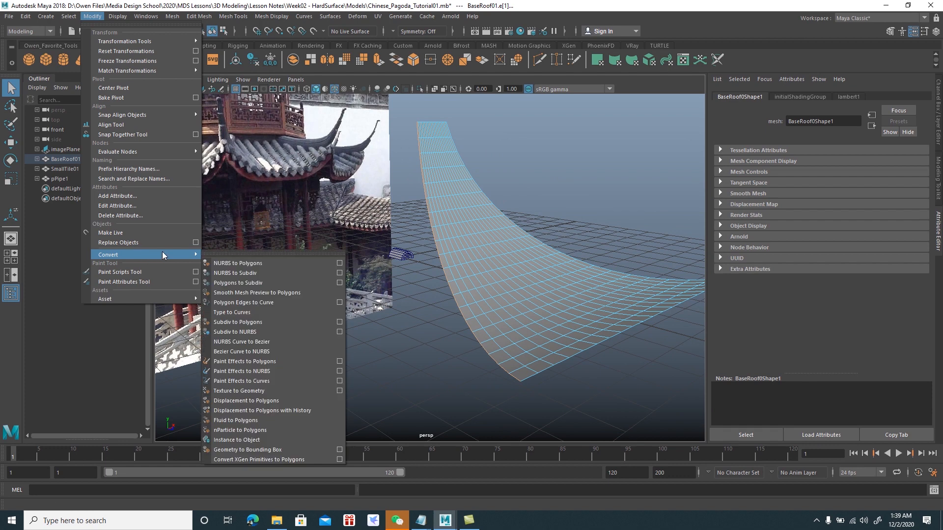
pyautogui.click(244, 303)
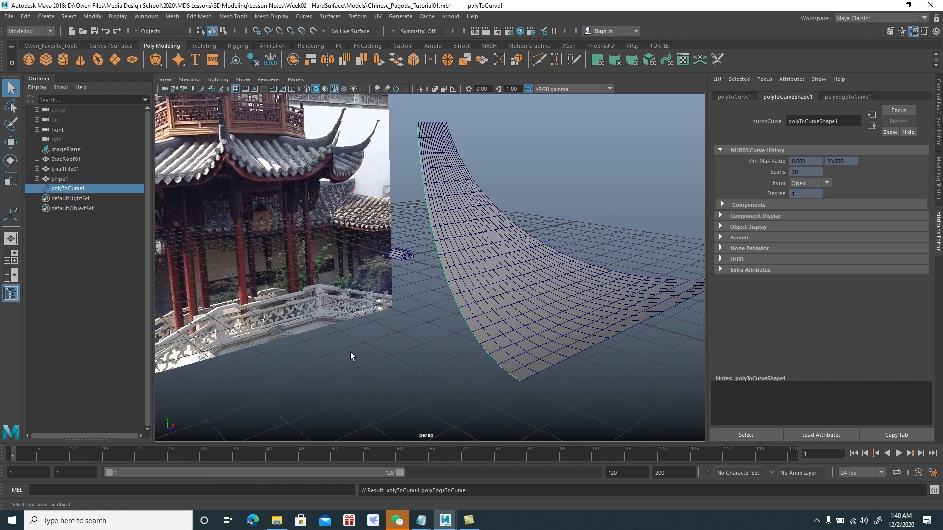
pyautogui.keyDown('alt'); pyautogui.moveTo(405, 351); pyautogui.dragTo(427, 337); pyautogui.keyUp('alt')
pyautogui.press('w')
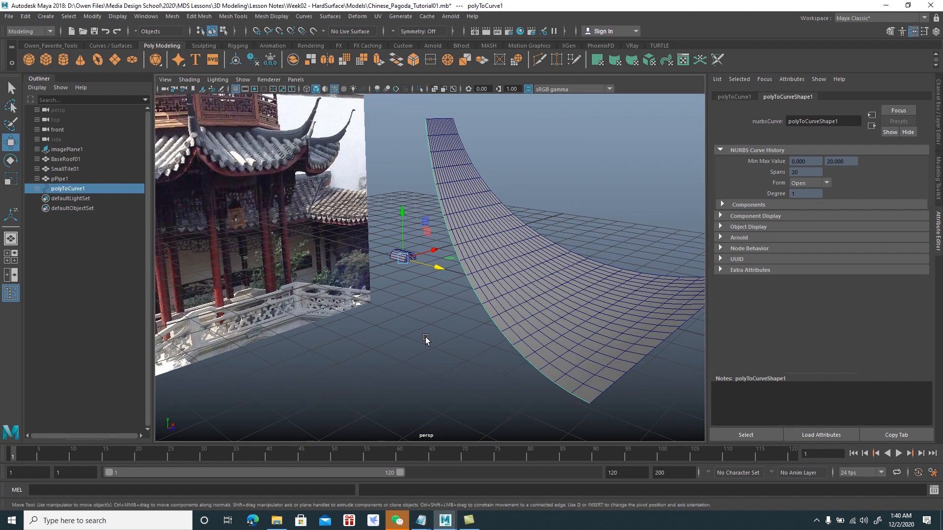
# - Rename the half-pipe tile object as PipeTile01
pyautogui.click(64, 179)
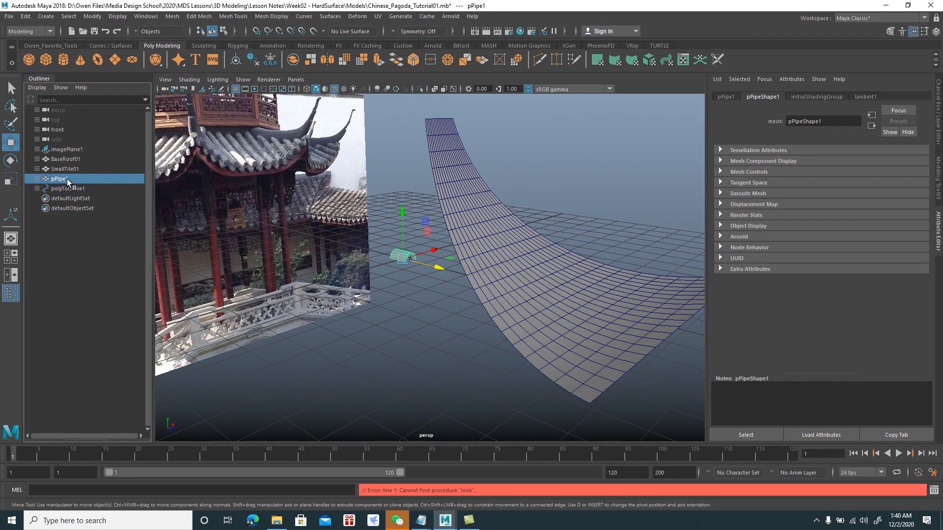
pyautogui.doubleClick(67, 179)
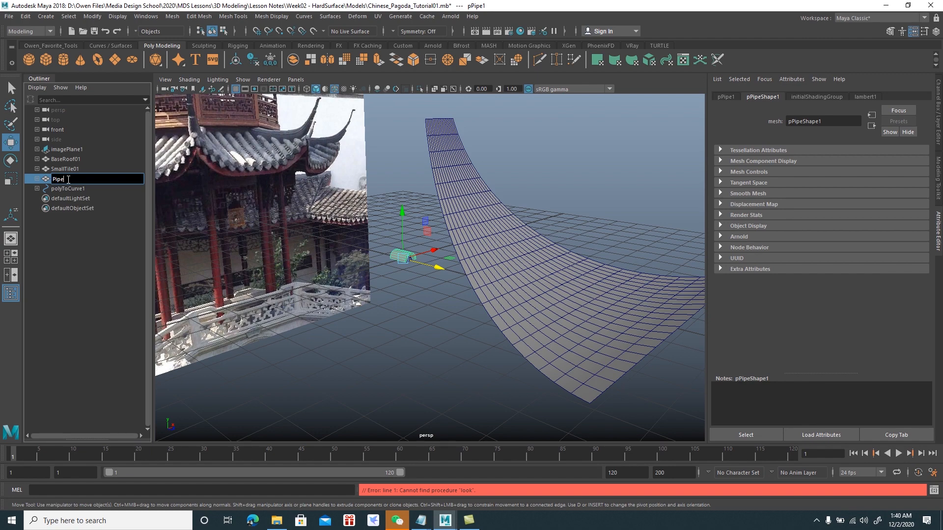
pyautogui.write('PipeTile01')
pyautogui.press('Return')
pyautogui.scroll(5, 388, 293)
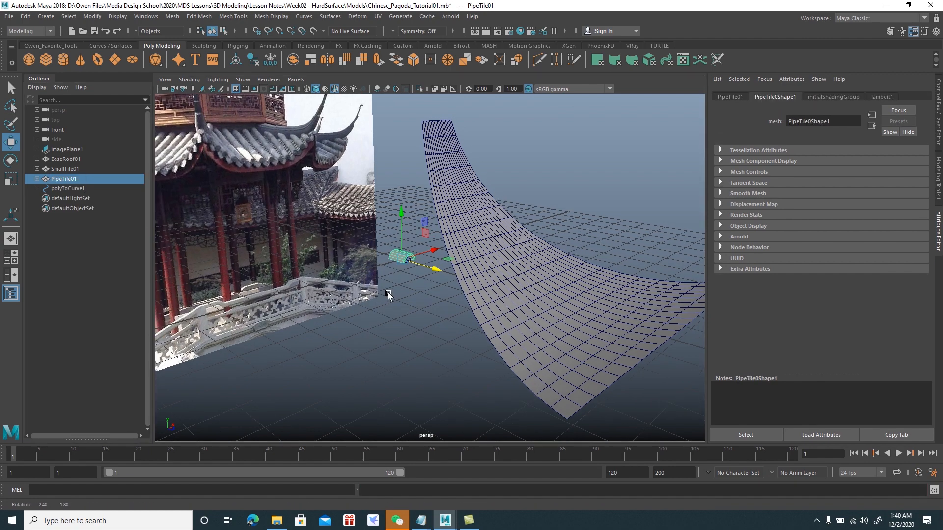
pyautogui.scroll(-1, 447, 328)
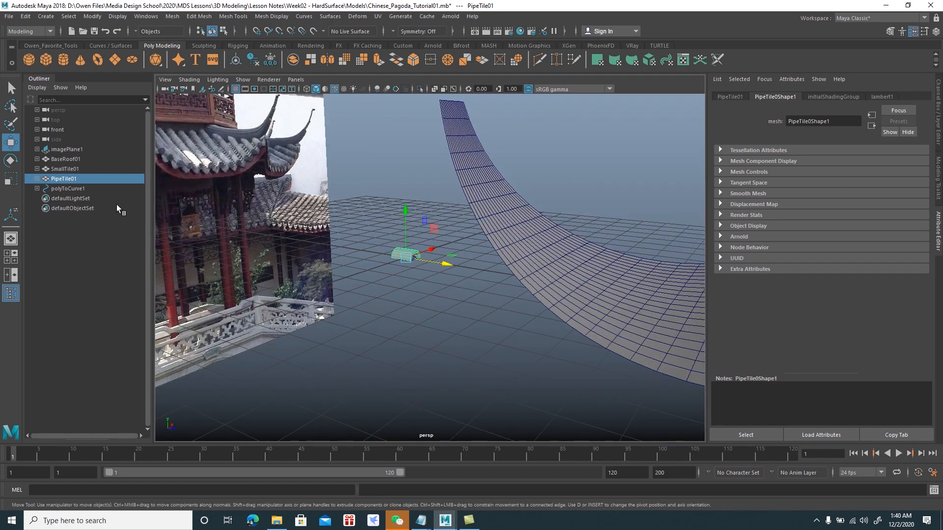
# - Clear the selection after highlighting the roof-edge curve, and create a polygon cube at the grid's origin
pyautogui.click(78, 189)
pyautogui.keyDown('alt'); pyautogui.moveTo(440, 290); pyautogui.dragTo(437, 322); pyautogui.keyUp('alt')
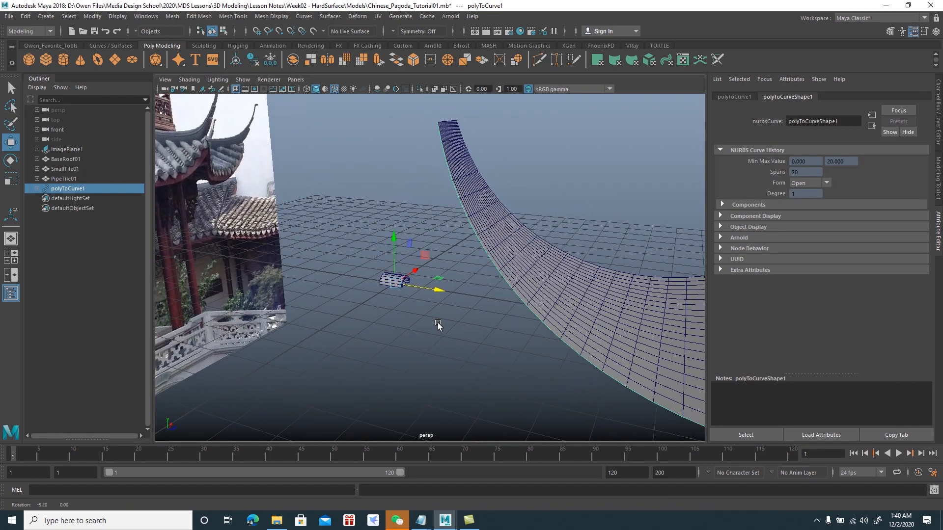
pyautogui.click(440, 324)
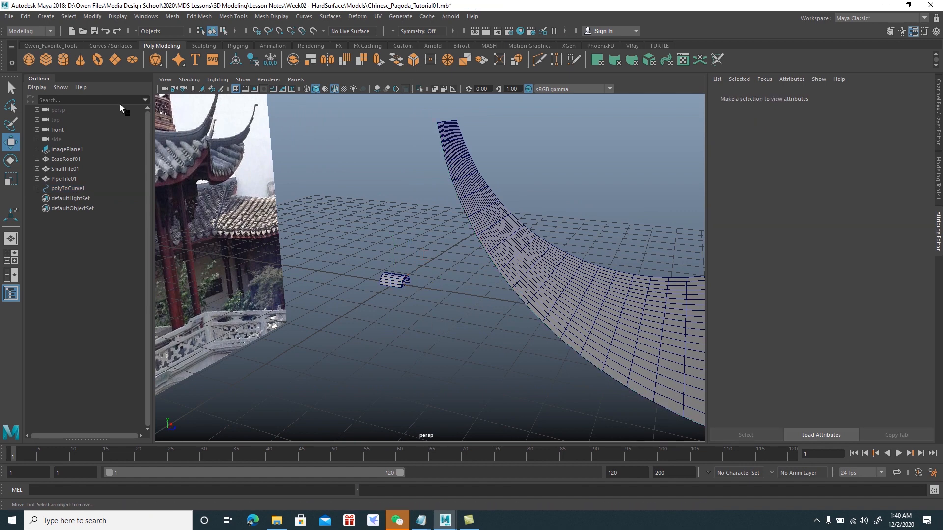
pyautogui.click(50, 63)
pyautogui.keyDown('alt'); pyautogui.moveTo(416, 344); pyautogui.dragTo(484, 380, button='right'); pyautogui.keyUp('alt')
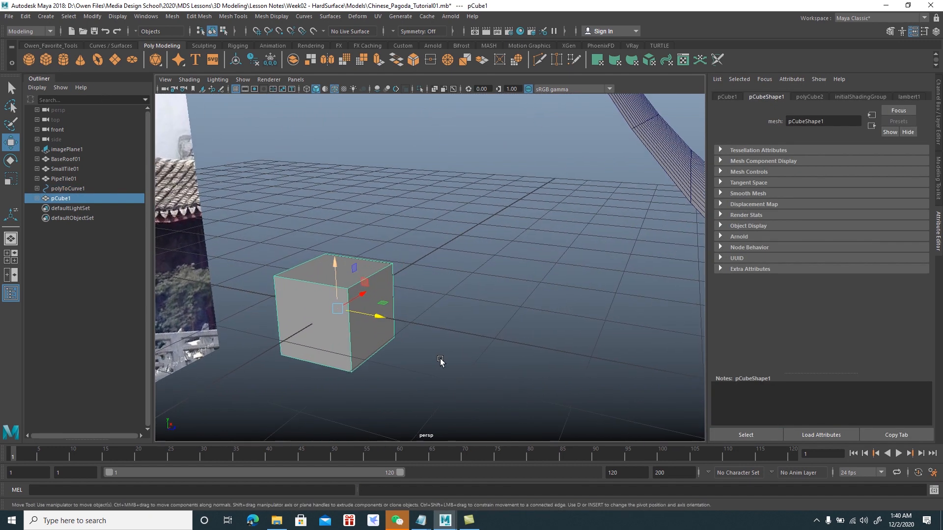
pyautogui.keyDown('alt'); pyautogui.moveTo(440, 359); pyautogui.dragTo(503, 307, button='middle'); pyautogui.keyUp('alt')
pyautogui.keyDown('alt'); pyautogui.moveTo(513, 297); pyautogui.dragTo(518, 298); pyautogui.keyUp('alt')
# - Bevel the cube's four parallel lengthwise edges with a fraction of 0.13, and return to object mode
pyautogui.rightClick(399, 247)
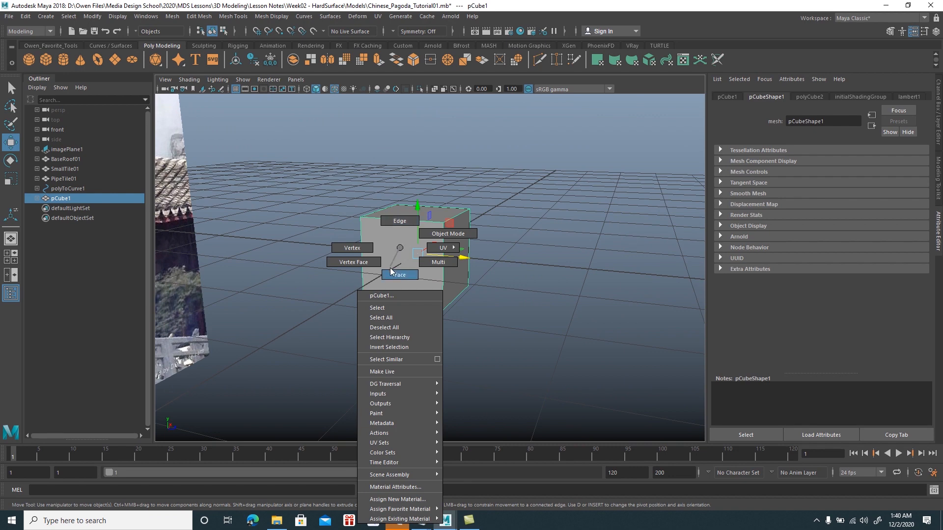
pyautogui.moveTo(398, 228); pyautogui.dragTo(398, 226, button='right')
pyautogui.keyDown('alt'); pyautogui.moveTo(398, 228); pyautogui.dragTo(427, 220); pyautogui.keyUp('alt')
pyautogui.moveTo(447, 179); pyautogui.dragTo(484, 309)
pyautogui.keyDown('alt'); pyautogui.moveTo(498, 308); pyautogui.dragTo(441, 308); pyautogui.keyUp('alt')
pyautogui.keyDown('alt'); pyautogui.moveTo(441, 308); pyautogui.dragTo(479, 340, button='right'); pyautogui.keyUp('alt')
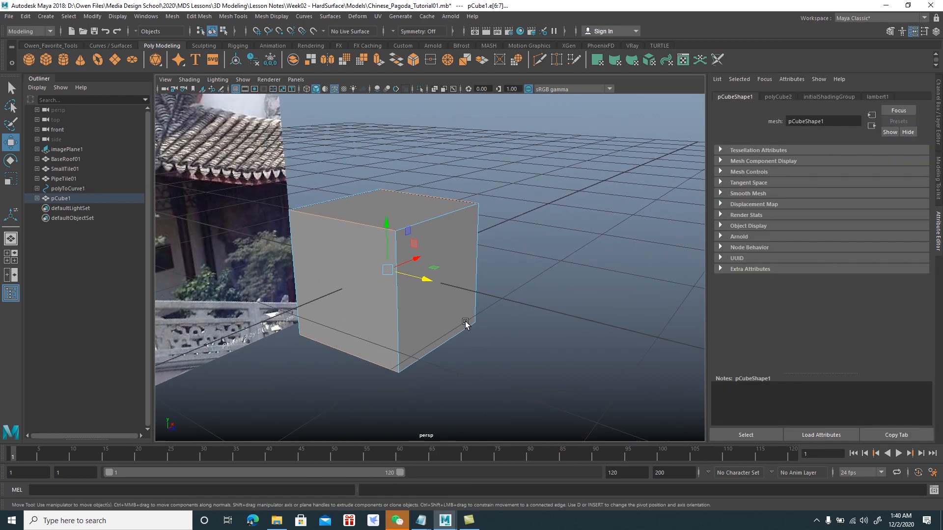
pyautogui.keyDown('shift'); pyautogui.moveTo(350, 221); pyautogui.dragTo(403, 220, button='right'); pyautogui.keyUp('shift')
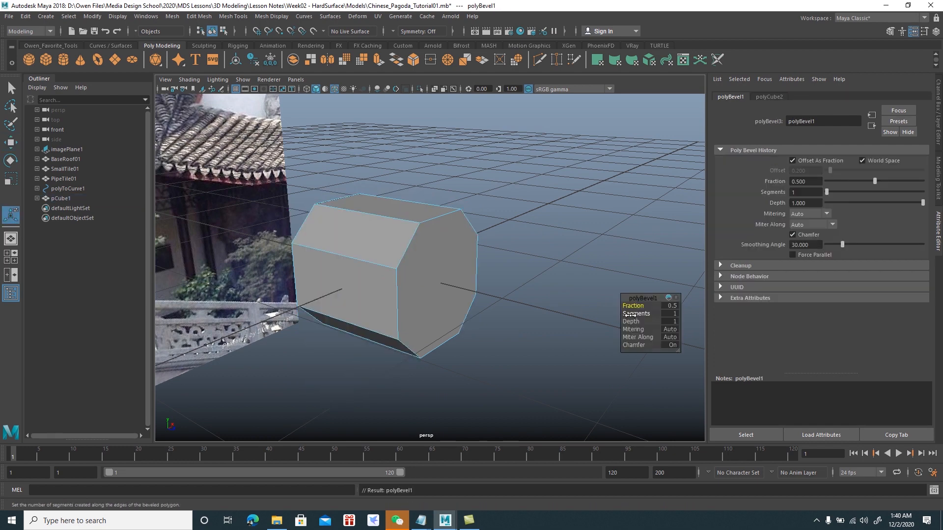
pyautogui.moveTo(626, 314); pyautogui.dragTo(616, 319, button='middle')
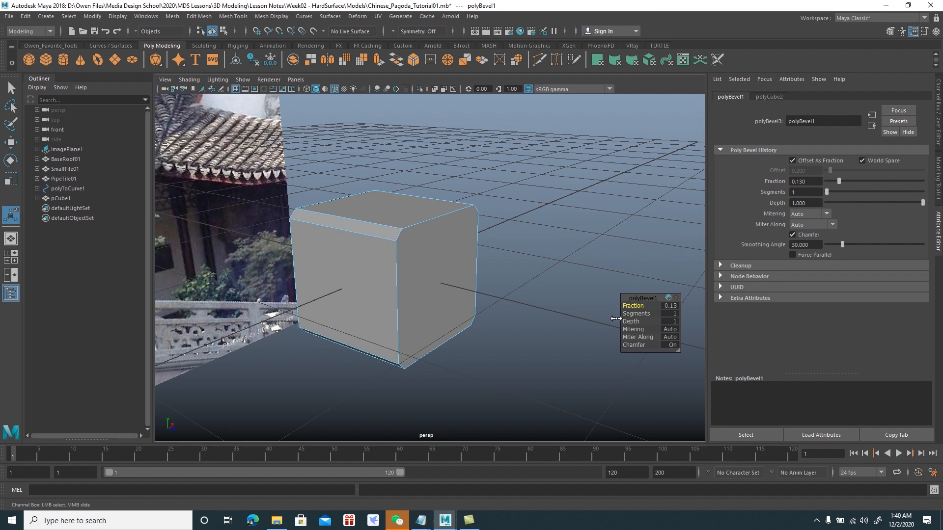
pyautogui.moveTo(446, 249); pyautogui.dragTo(494, 252, button='right')
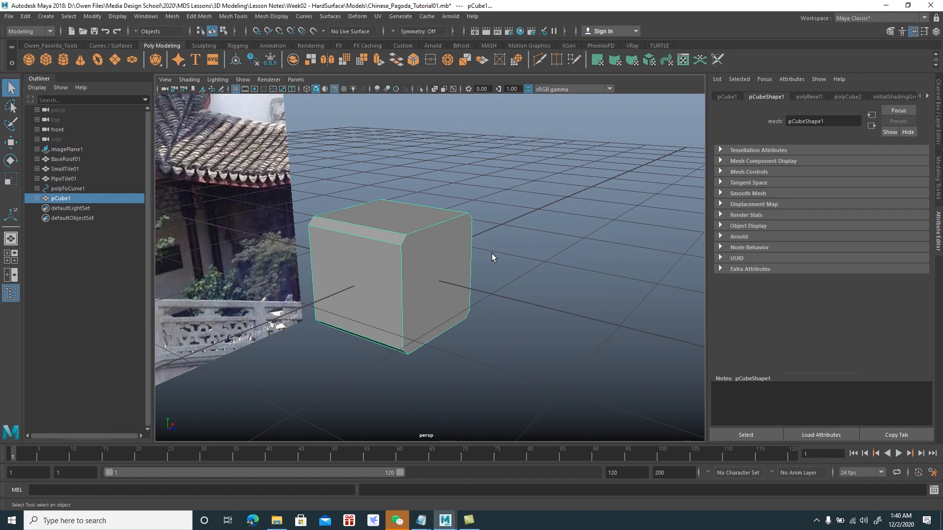
# - Scale the bevelled cube down uniformly to about 0.53 and raise it slightly above the half-pipe tile
pyautogui.press('r')
pyautogui.moveTo(396, 268); pyautogui.dragTo(343, 321)
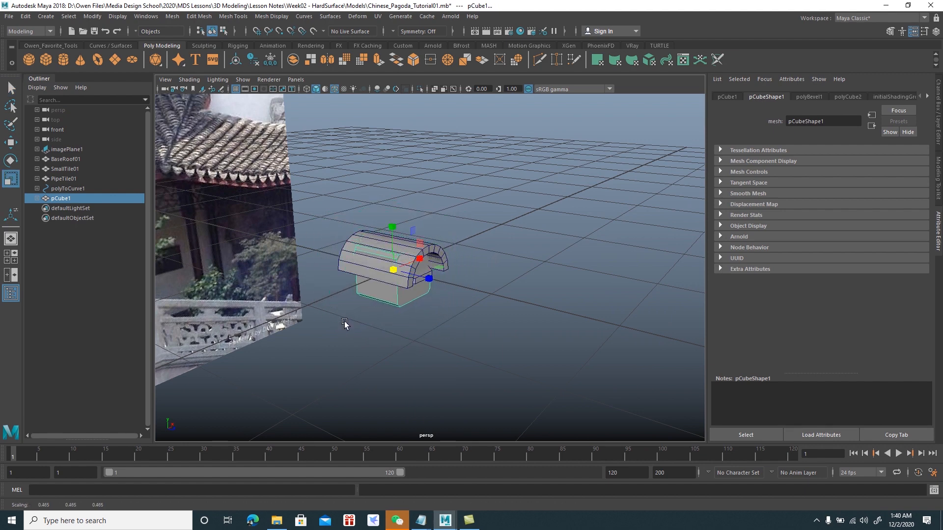
pyautogui.press('w')
pyautogui.moveTo(392, 249); pyautogui.dragTo(411, 286)
pyautogui.scroll(-2, 432, 271)
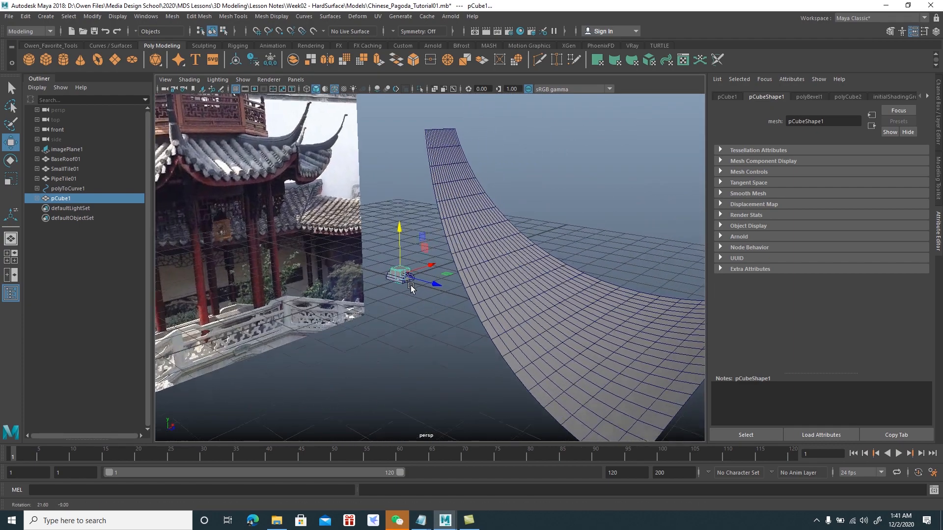
pyautogui.keyDown('alt'); pyautogui.moveTo(411, 287); pyautogui.dragTo(433, 326, button='right'); pyautogui.keyUp('alt')
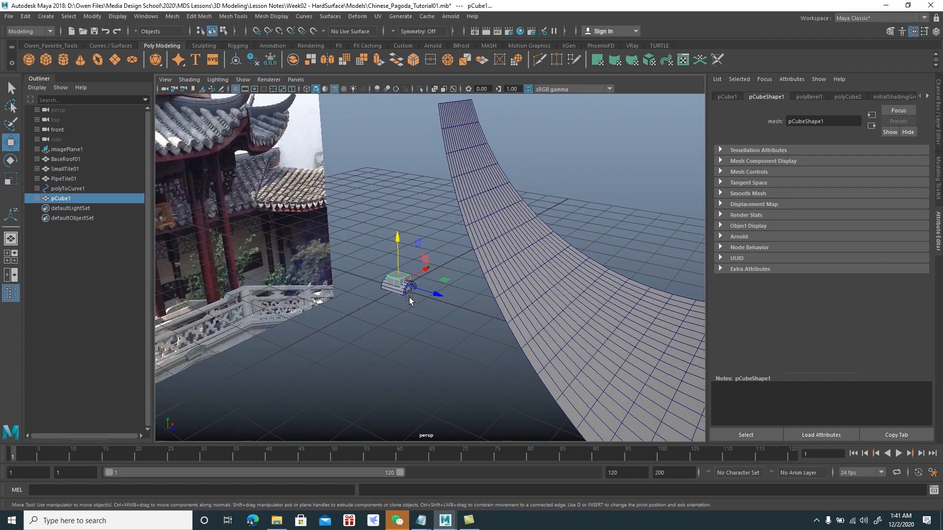
pyautogui.keyDown('alt'); pyautogui.moveTo(425, 303); pyautogui.dragTo(403, 279); pyautogui.keyUp('alt')
pyautogui.press('r')
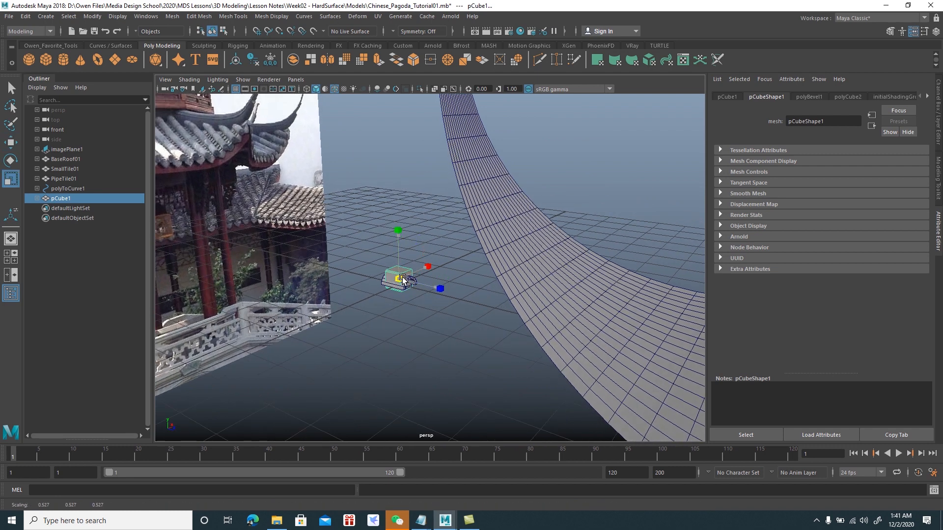
pyautogui.press('w')
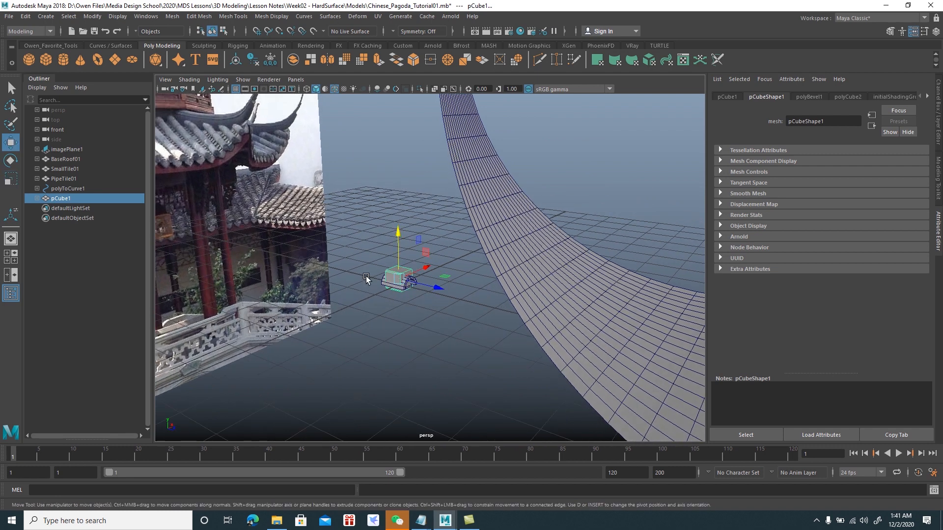
# - Freeze and reset the bevelled cube's transformations
pyautogui.click(93, 17)
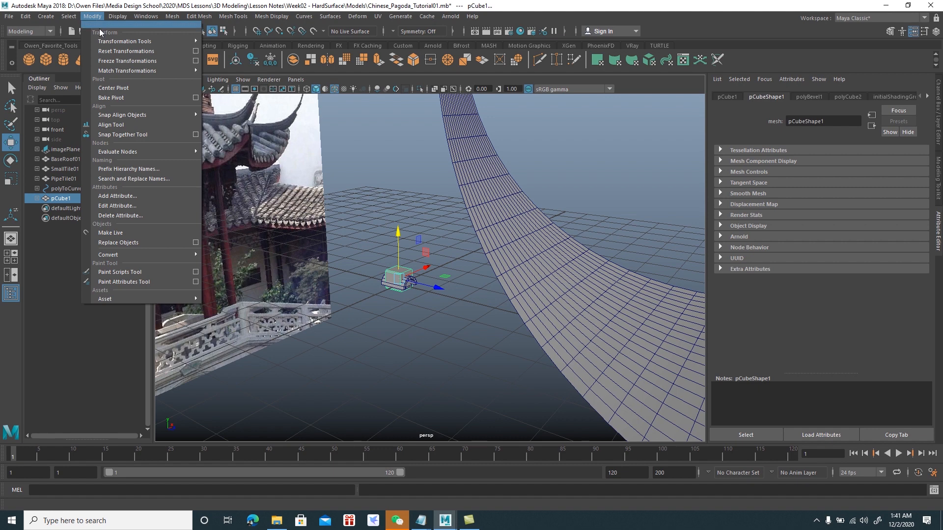
pyautogui.click(118, 61)
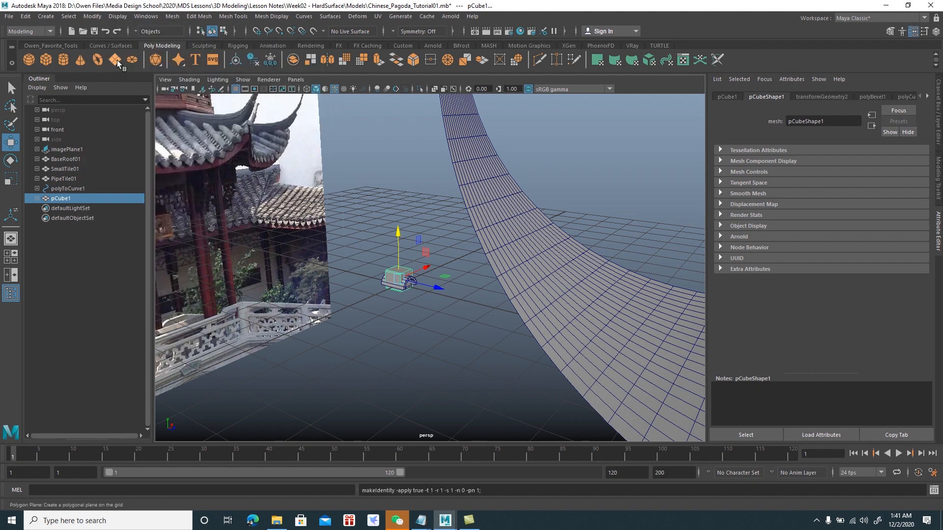
pyautogui.click(92, 16)
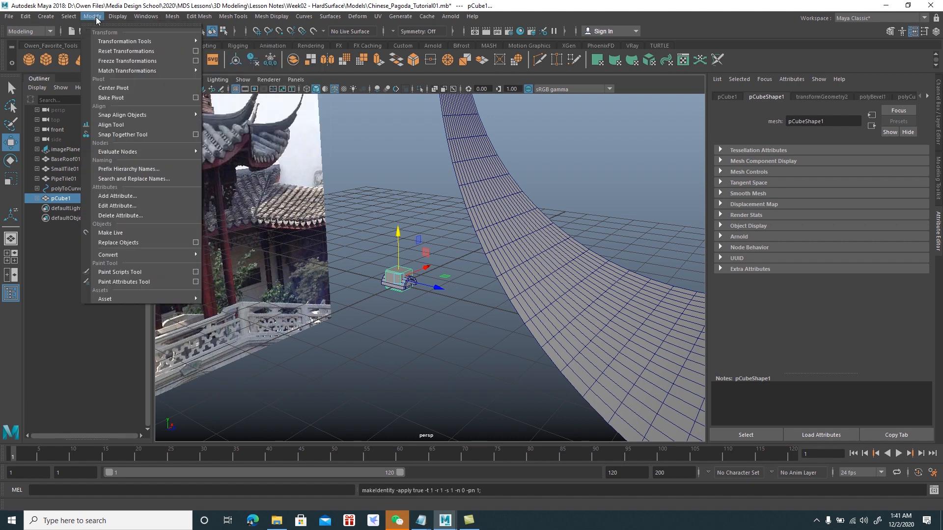
pyautogui.click(110, 52)
pyautogui.keyDown('alt'); pyautogui.moveTo(323, 275); pyautogui.dragTo(338, 279, button='right'); pyautogui.keyUp('alt')
pyautogui.keyDown('alt'); pyautogui.moveTo(338, 279); pyautogui.dragTo(398, 293); pyautogui.keyUp('alt')
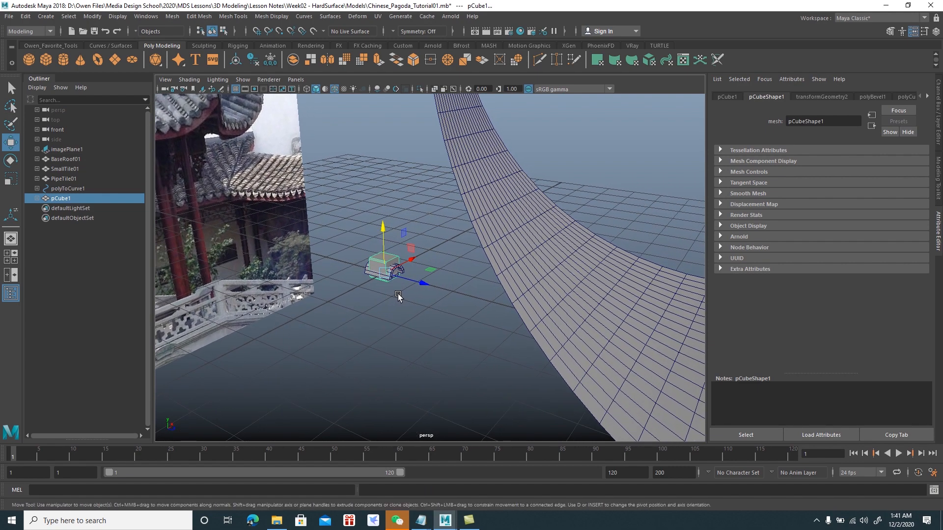
# - Rename the bevelled cube as ThickEdgeBorder
pyautogui.doubleClick(72, 199)
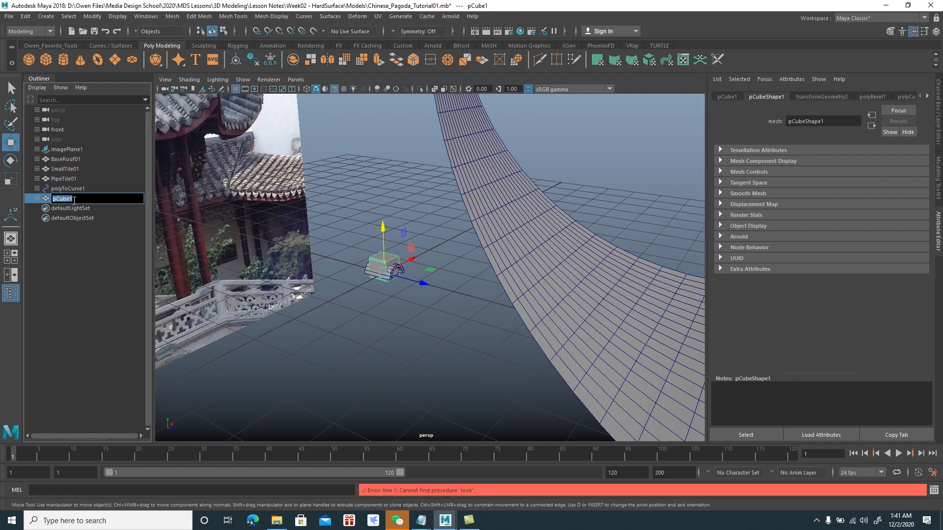
pyautogui.write('ThickTi')
pyautogui.write('Ed')
pyautogui.write('geBorder')
pyautogui.press('Return')
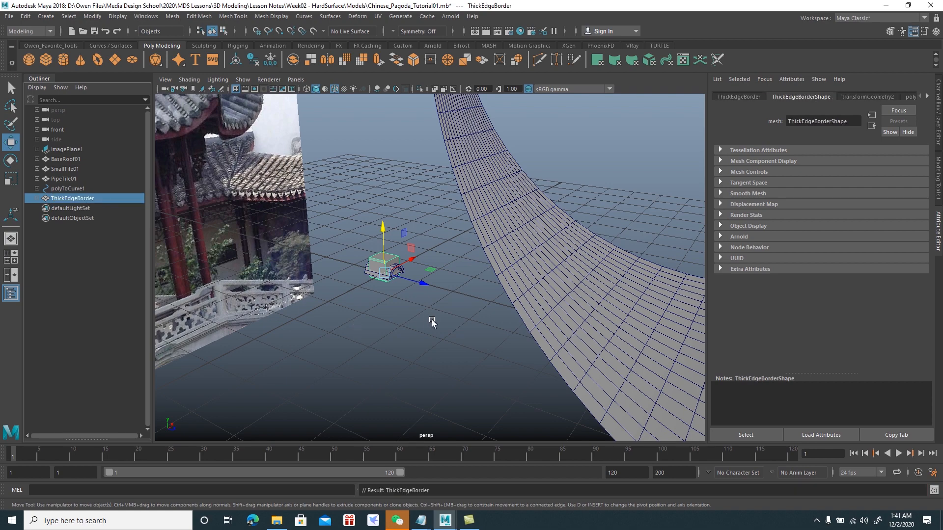
# - Deselect the border piece, save the scene, and bring up the MASH tools
pyautogui.keyDown('alt'); pyautogui.moveTo(432, 320); pyautogui.dragTo(418, 287, button='right'); pyautogui.keyUp('alt')
pyautogui.moveTo(418, 287)
pyautogui.keyDown('alt'); pyautogui.mouseDown()
pyautogui.moveTo(376, 270)
pyautogui.moveTo(396, 262)
pyautogui.moveTo(423, 284)
pyautogui.moveTo(428, 275)
pyautogui.moveTo(406, 275)
pyautogui.mouseUp(); pyautogui.keyUp('alt')
pyautogui.click(425, 282)
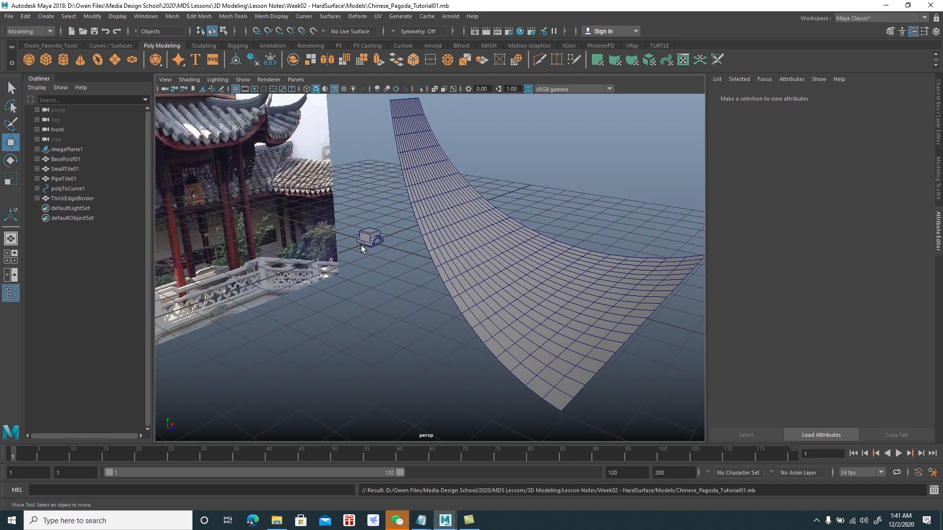
pyautogui.click(487, 45)
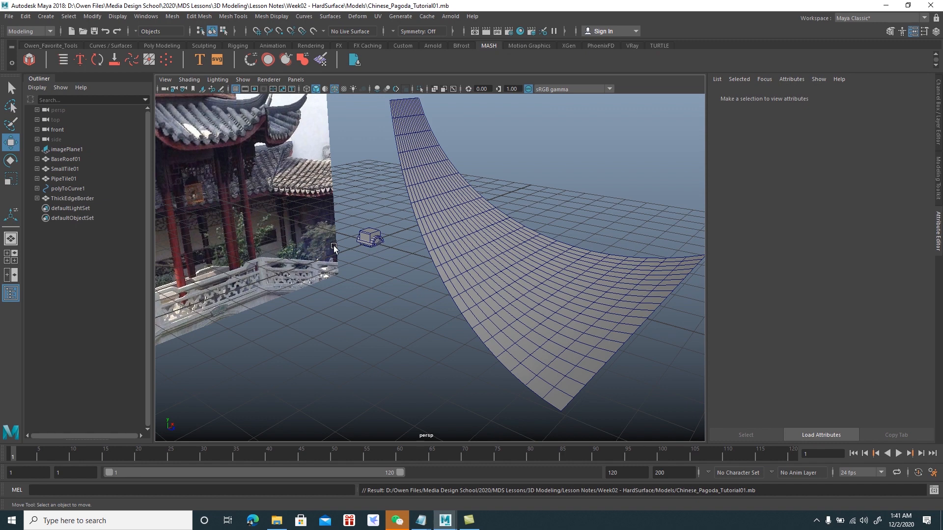
# - Hide PipeTile01 and ThickEdgeBorder so that only the small tile remains shown beside the base roof
pyautogui.click(73, 169)
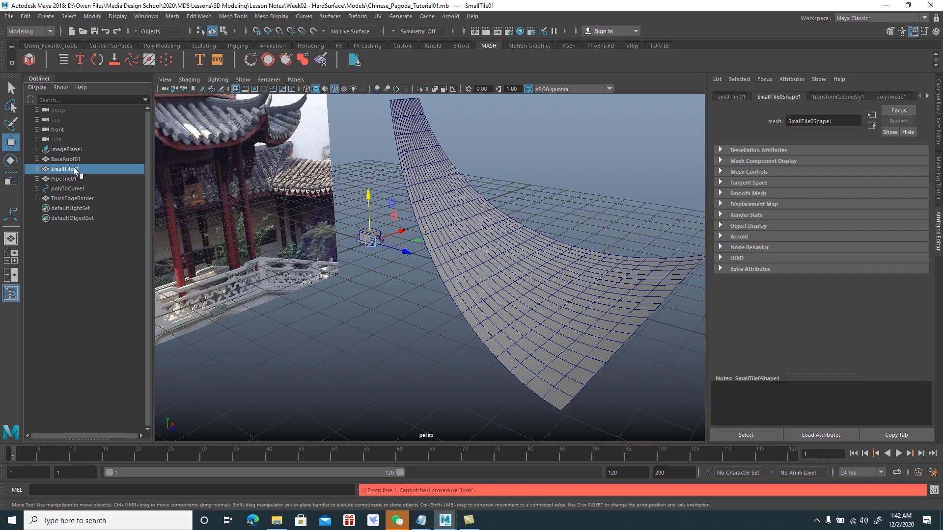
pyautogui.click(72, 178)
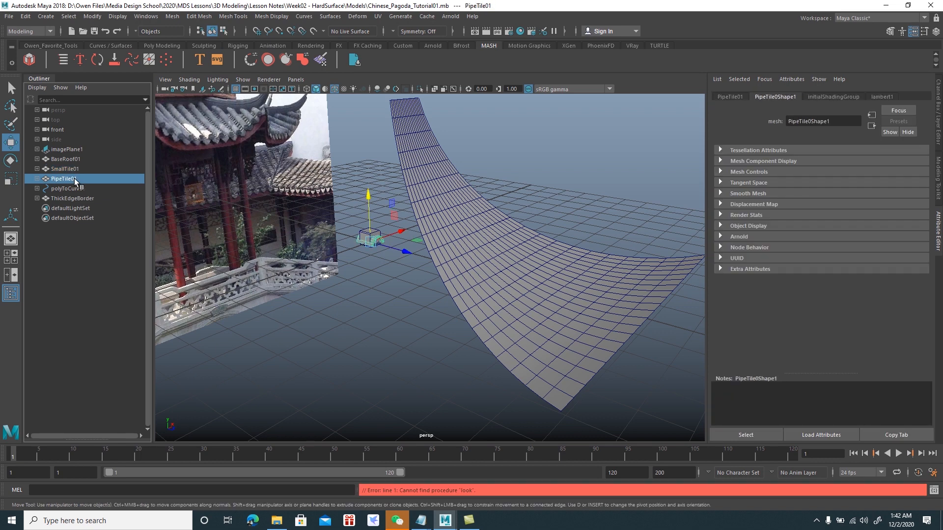
pyautogui.hotkey('ctrl', 'h')
pyautogui.click(83, 196)
pyautogui.hotkey('ctrl', 'h')
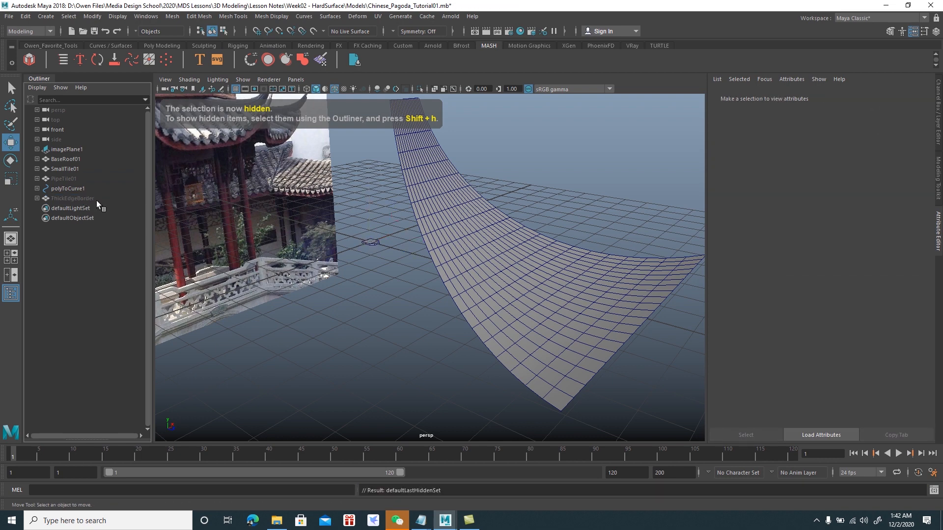
# - Delete the history of SmallTile01 and freeze and reset its transformations
pyautogui.click(71, 169)
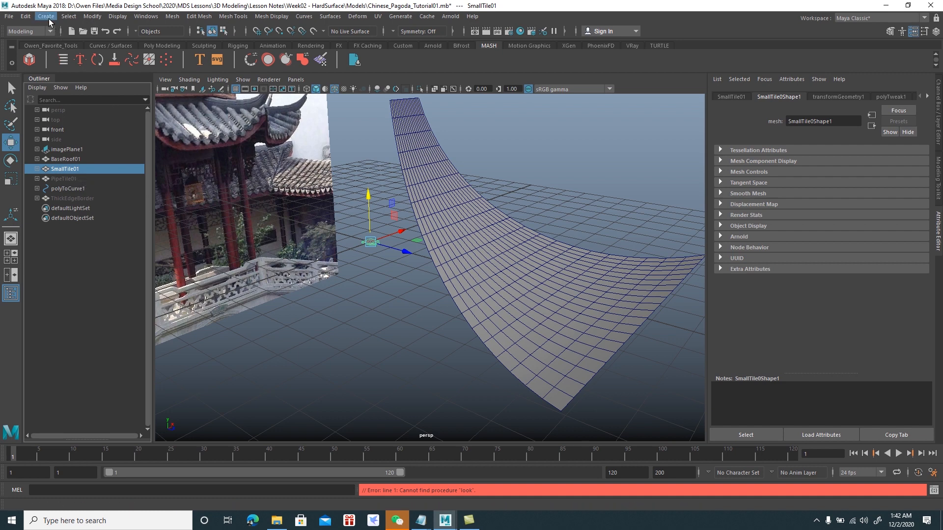
pyautogui.click(25, 16)
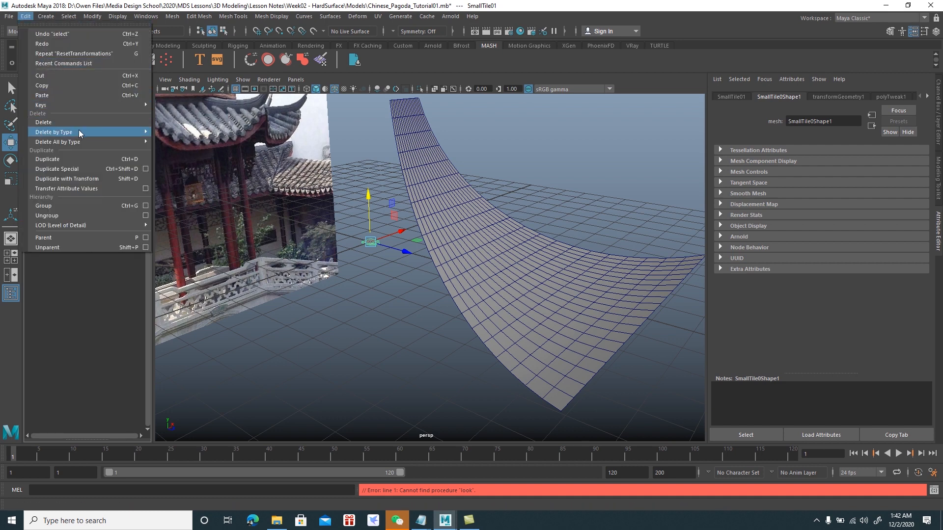
pyautogui.moveTo(78, 132)
pyautogui.click(176, 140)
pyautogui.click(92, 16)
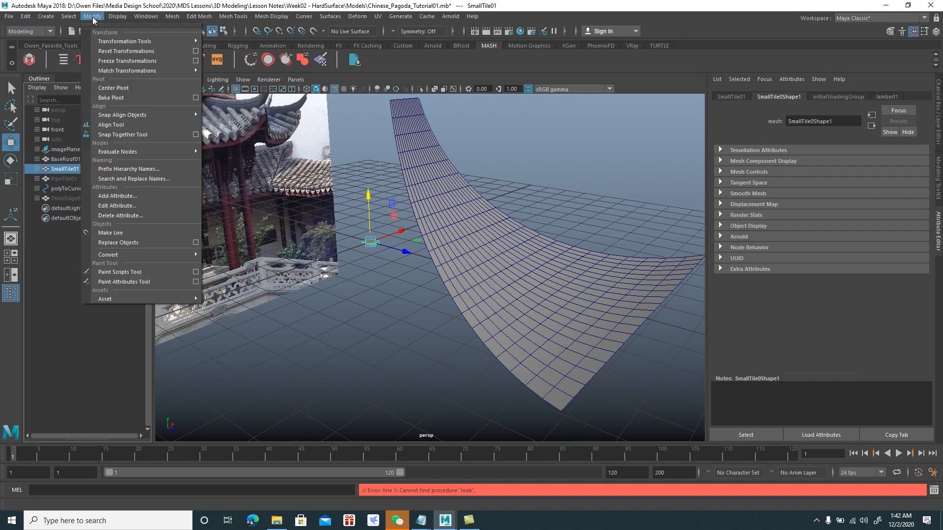
pyautogui.click(113, 58)
pyautogui.click(94, 18)
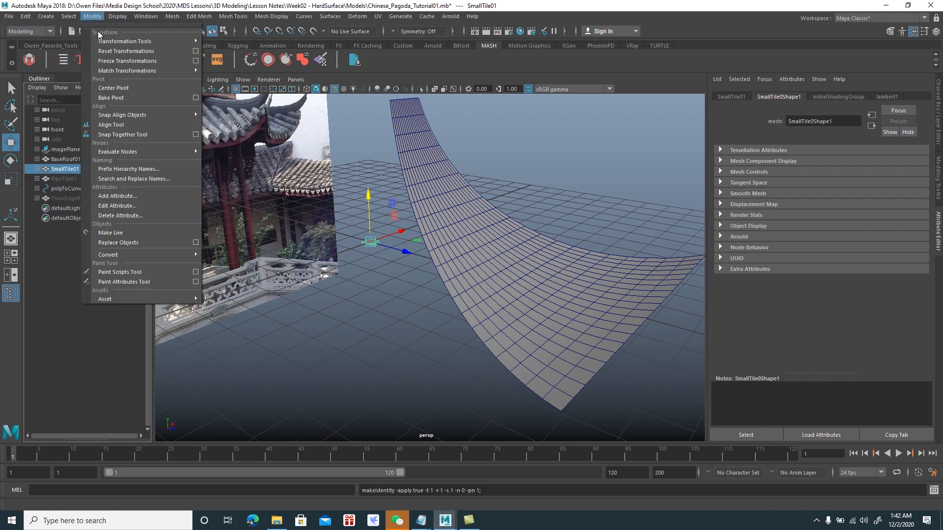
pyautogui.click(105, 50)
pyautogui.keyDown('alt'); pyautogui.moveTo(277, 189); pyautogui.dragTo(332, 221); pyautogui.keyUp('alt')
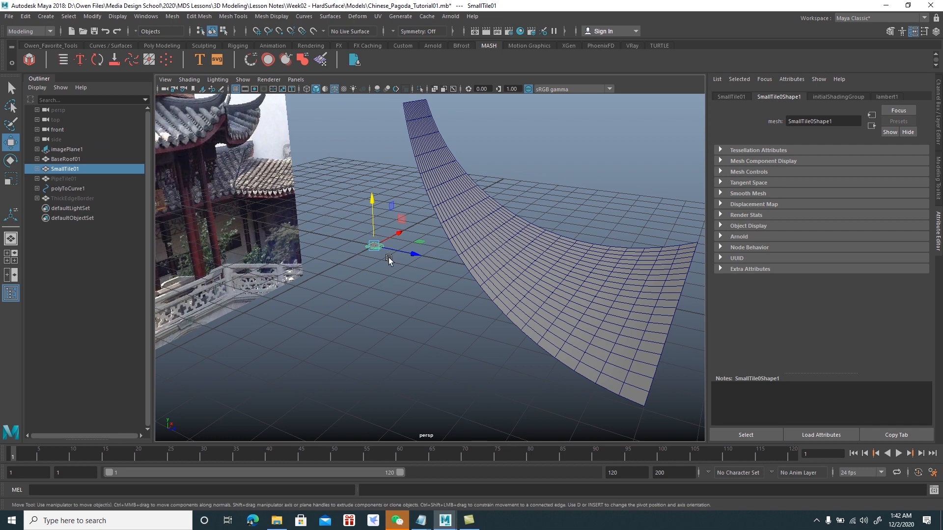
pyautogui.keyDown('alt'); pyautogui.moveTo(382, 255); pyautogui.dragTo(349, 271); pyautogui.keyUp('alt')
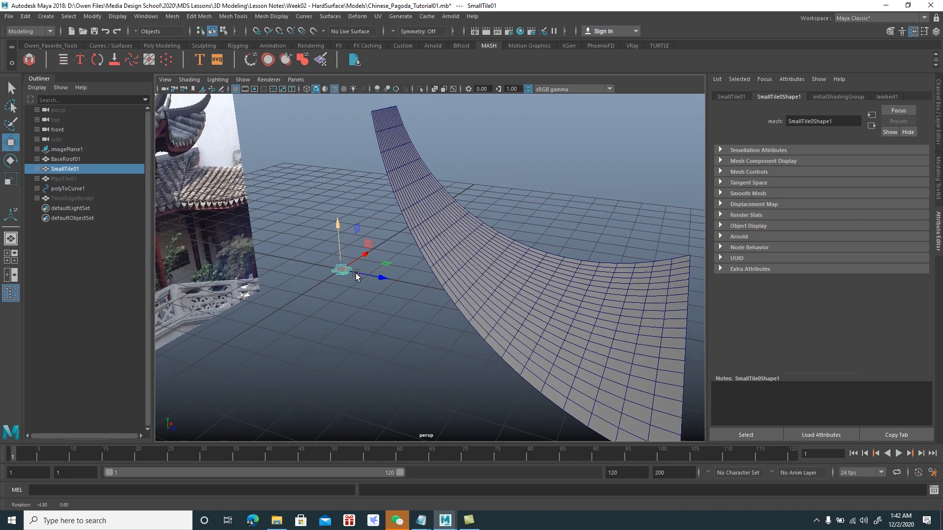
# - Create a MASH network from SmallTile01 and bring up the MASH Editor
pyautogui.click(30, 59)
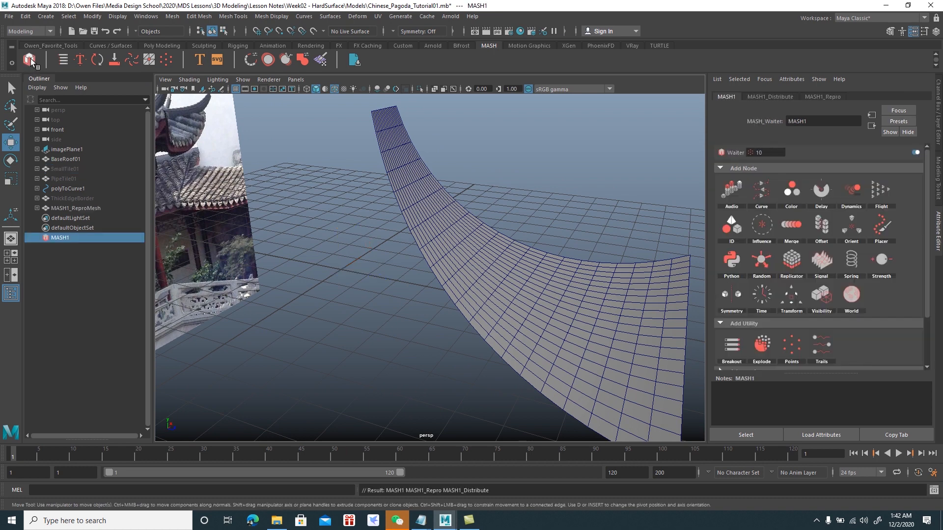
pyautogui.click(63, 60)
pyautogui.moveTo(215, 252); pyautogui.dragTo(162, 257)
pyautogui.keyDown('alt'); pyautogui.moveTo(367, 282); pyautogui.dragTo(362, 263); pyautogui.keyUp('alt')
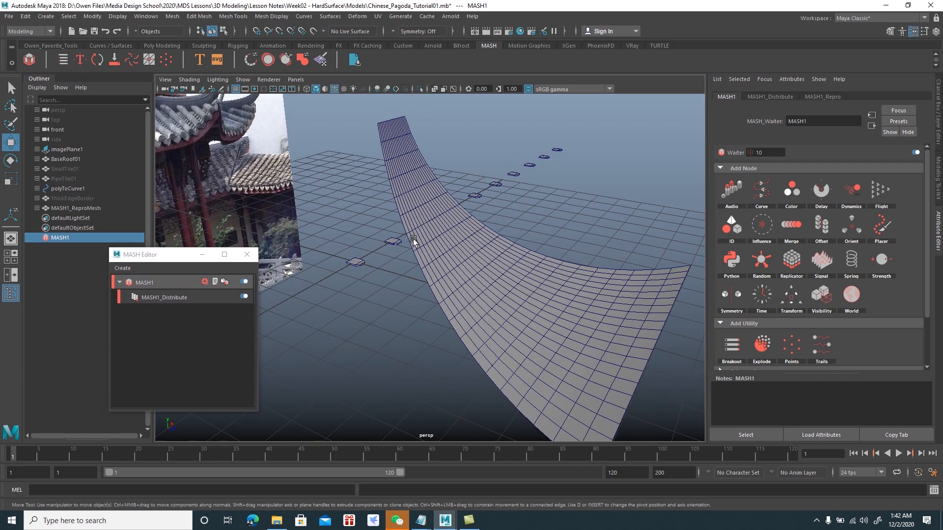
# - Set the MASH1_Distribute distribution type to Mesh and connect BaseRoof01 as its input mesh
pyautogui.click(760, 97)
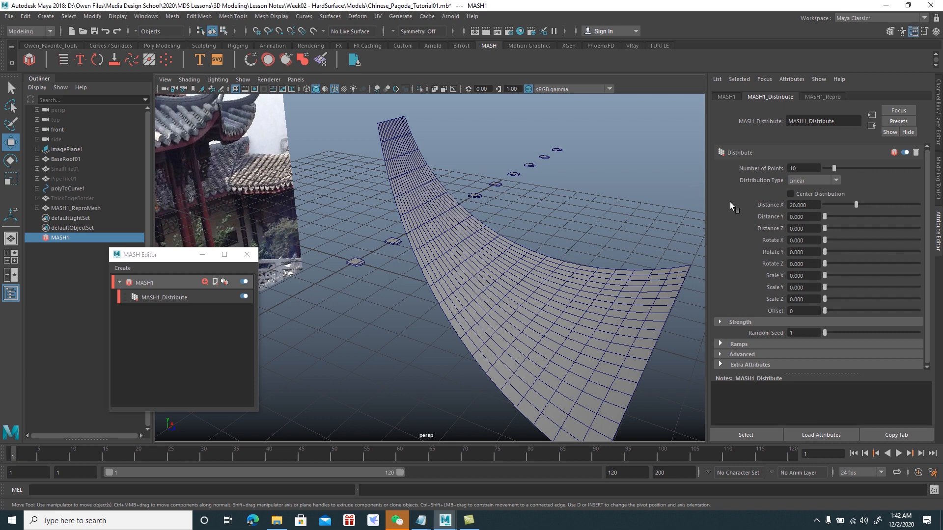
pyautogui.click(835, 182)
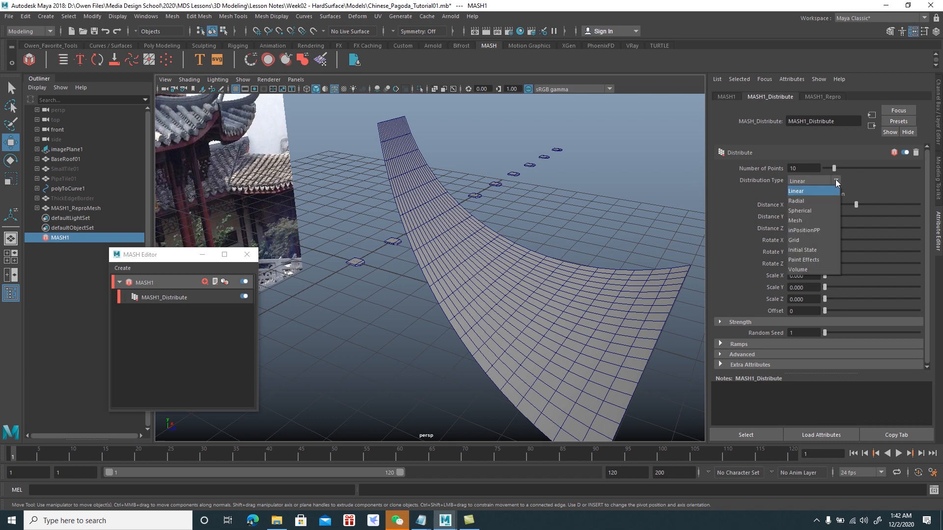
pyautogui.click(791, 219)
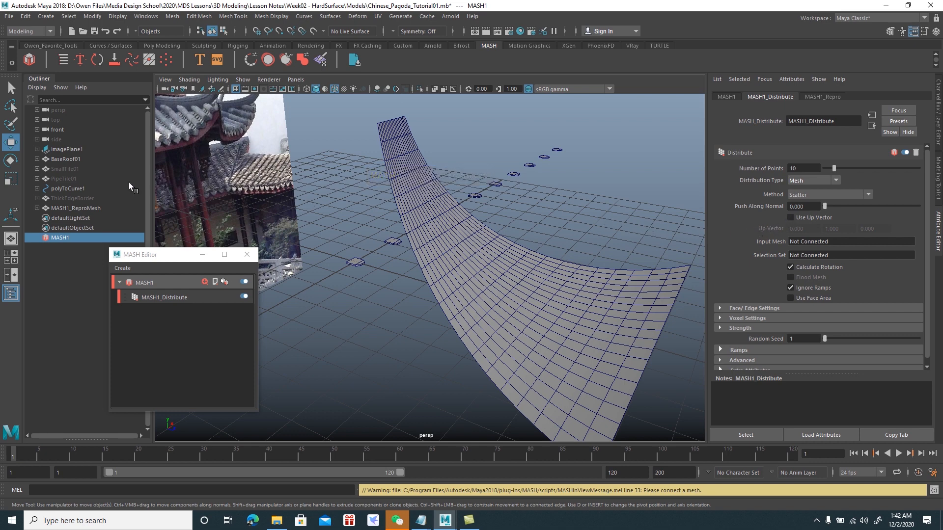
pyautogui.click(70, 159)
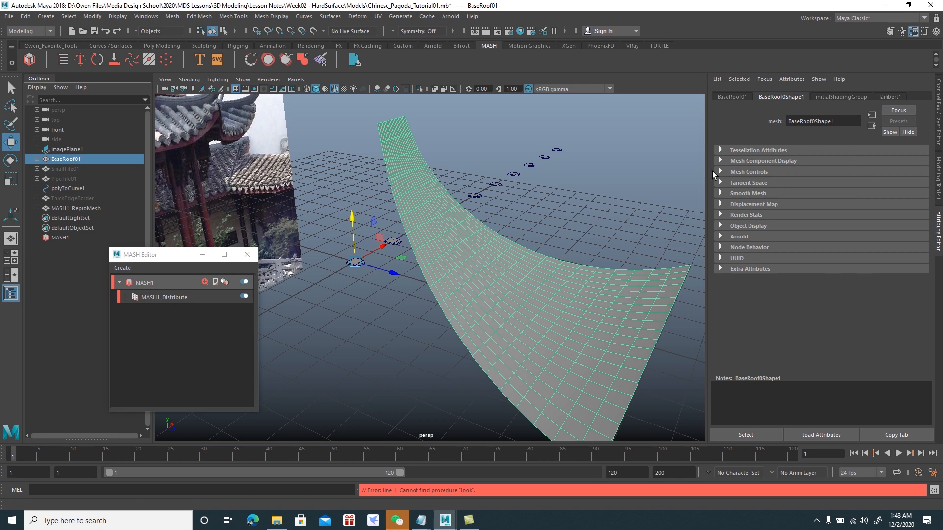
pyautogui.click(162, 301)
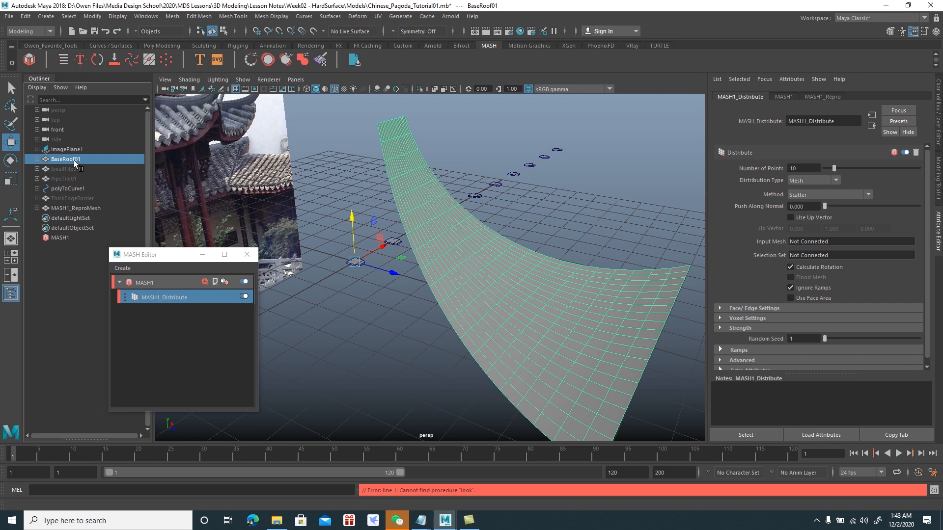
pyautogui.moveTo(74, 158); pyautogui.dragTo(802, 240, button='middle')
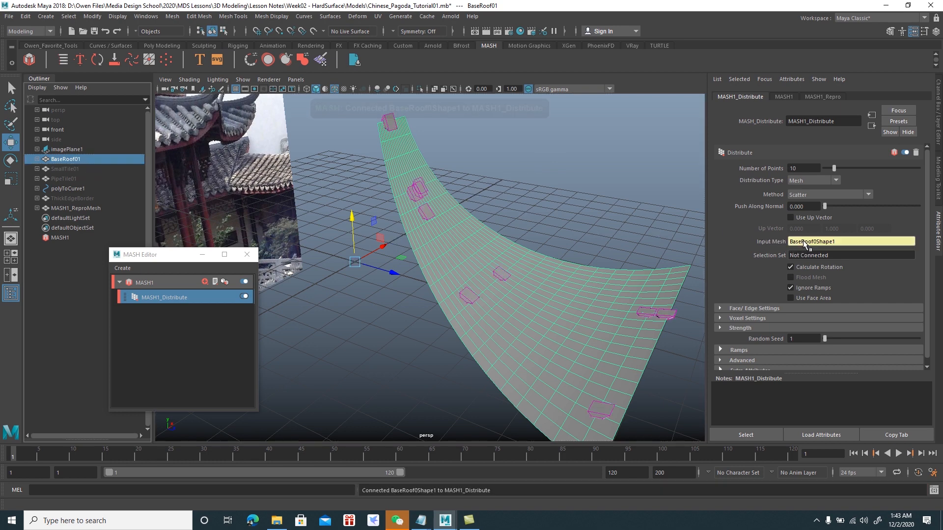
# - Examine from several angles how the scattered tiles sit on the curved base roof
pyautogui.keyDown('alt'); pyautogui.moveTo(576, 235); pyautogui.dragTo(537, 223); pyautogui.keyUp('alt')
pyautogui.keyDown('alt'); pyautogui.moveTo(537, 223); pyautogui.dragTo(540, 226, button='right'); pyautogui.keyUp('alt')
pyautogui.keyDown('alt'); pyautogui.moveTo(540, 225); pyautogui.dragTo(535, 238, button='middle'); pyautogui.keyUp('alt')
pyautogui.keyDown('alt'); pyautogui.moveTo(481, 217); pyautogui.dragTo(506, 225, button='right'); pyautogui.keyUp('alt')
pyautogui.keyDown('alt'); pyautogui.moveTo(506, 225); pyautogui.dragTo(482, 196); pyautogui.keyUp('alt')
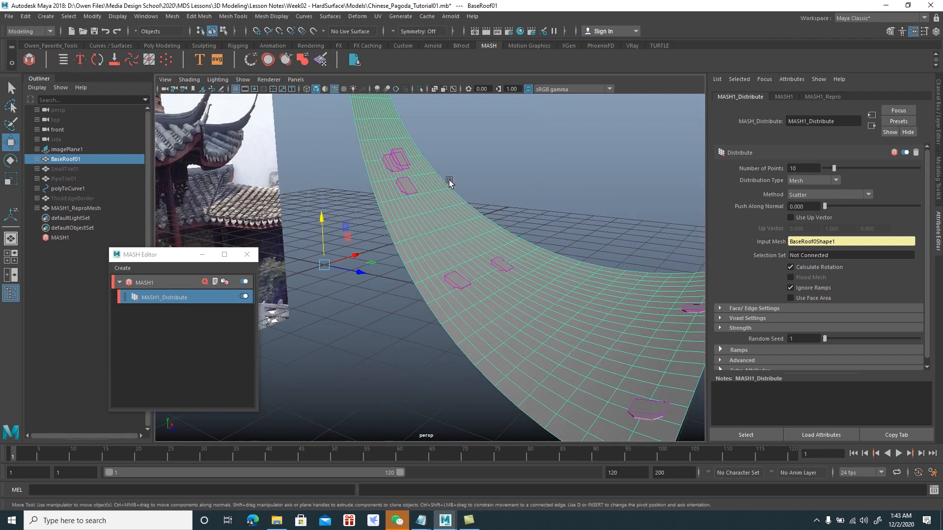
pyautogui.keyDown('alt'); pyautogui.moveTo(486, 210); pyautogui.dragTo(476, 199, button='right'); pyautogui.keyUp('alt')
pyautogui.keyDown('alt'); pyautogui.moveTo(476, 199); pyautogui.dragTo(466, 213, button='middle'); pyautogui.keyUp('alt')
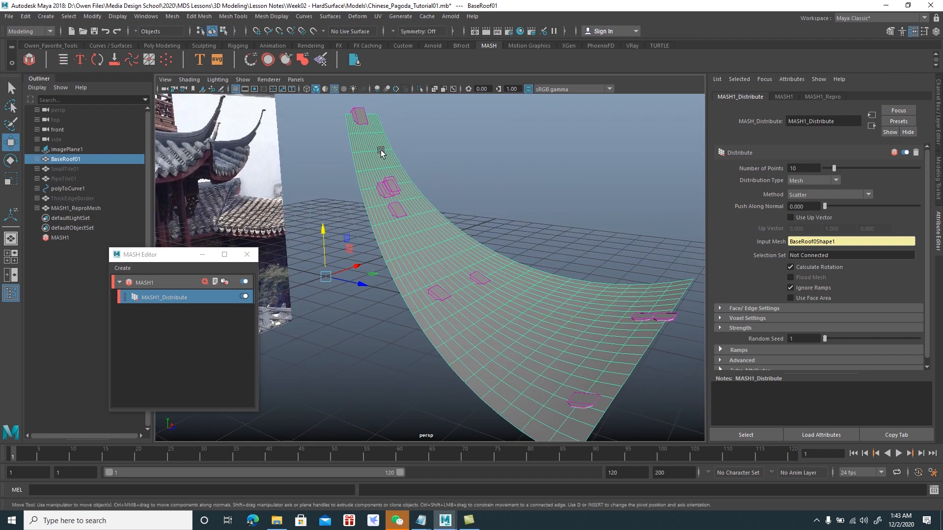
pyautogui.keyDown('alt'); pyautogui.moveTo(498, 242); pyautogui.dragTo(418, 171); pyautogui.keyUp('alt')
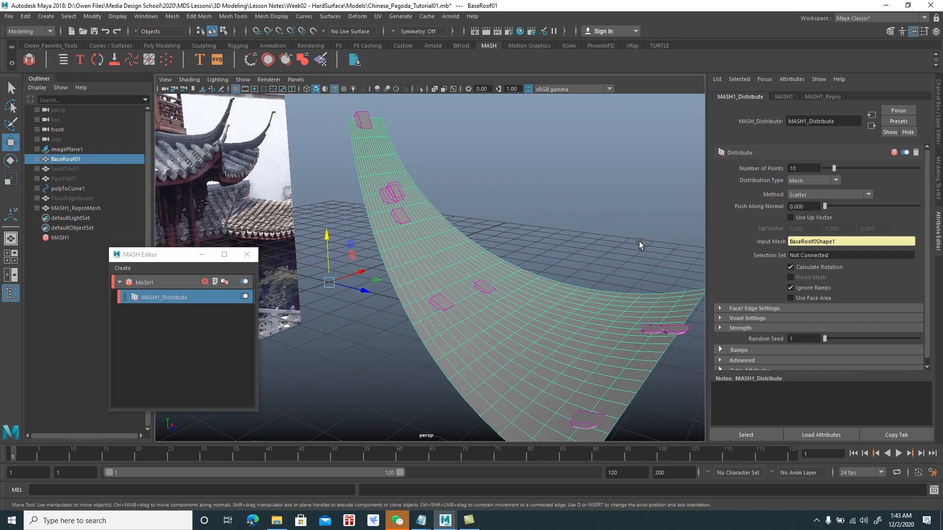
pyautogui.scroll(-1, 620, 222)
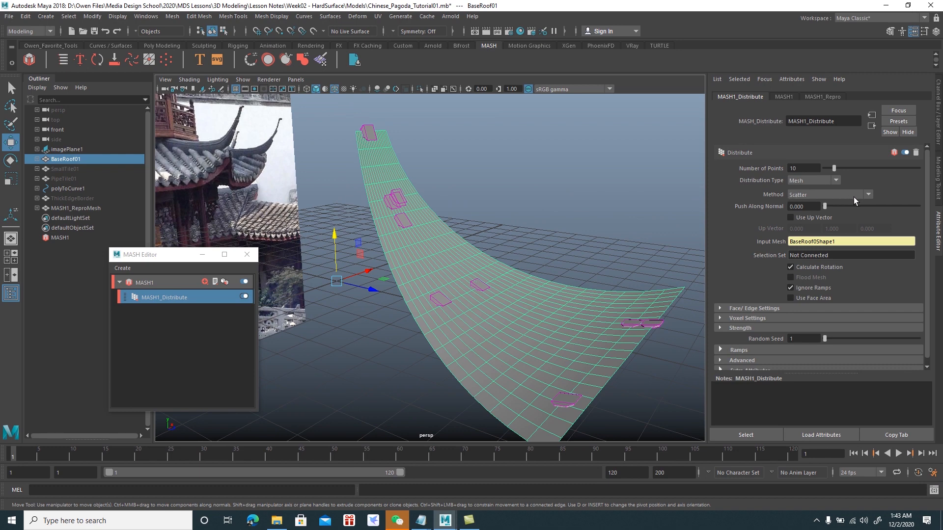
# - Change the mesh distribution method of MASH1_Distribute to Face Centre
pyautogui.click(868, 196)
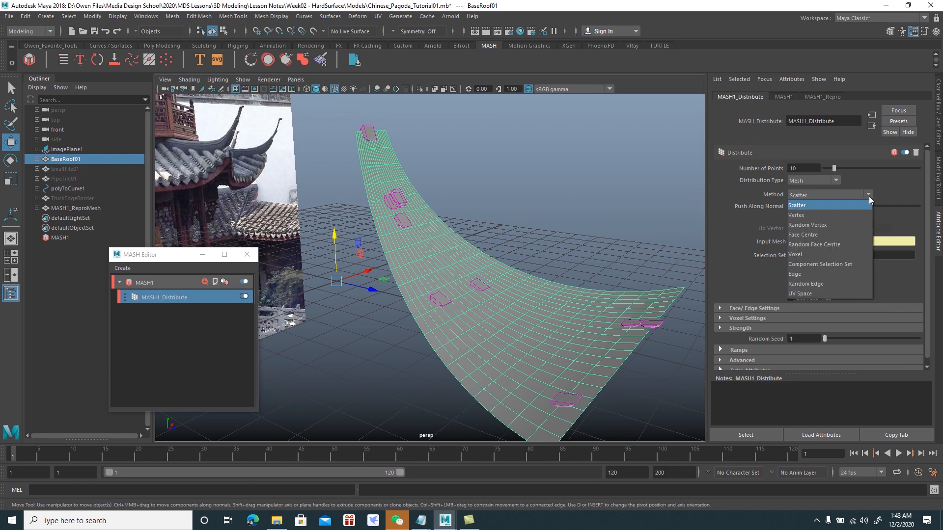
pyautogui.click(823, 231)
pyautogui.keyDown('alt'); pyautogui.moveTo(644, 286); pyautogui.dragTo(607, 236); pyautogui.keyUp('alt')
pyautogui.scroll(3, 607, 236)
pyautogui.keyDown('alt'); pyautogui.moveTo(590, 274); pyautogui.dragTo(618, 291); pyautogui.keyUp('alt')
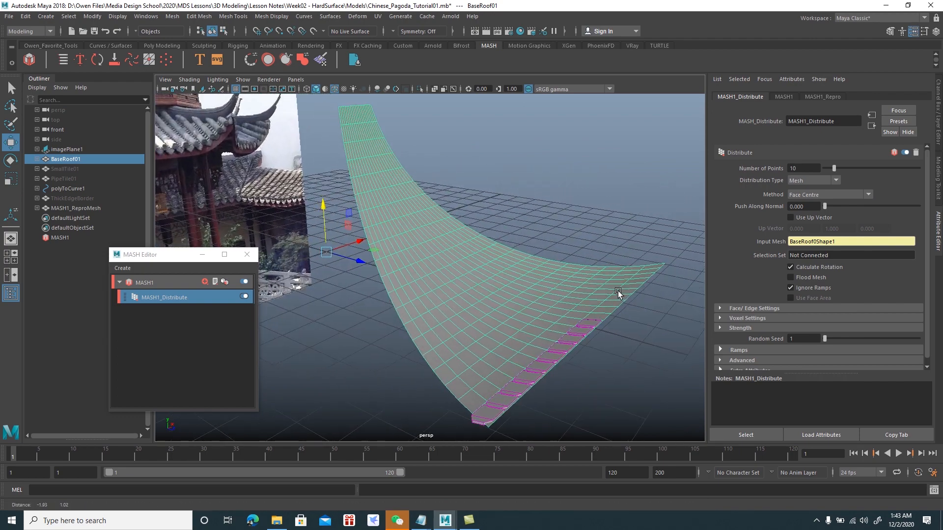
# - Enable Flood Mesh so that a tile is placed on every face of the base roof
pyautogui.click(790, 277)
pyautogui.keyDown('alt'); pyautogui.moveTo(563, 234); pyautogui.dragTo(563, 281, button='middle'); pyautogui.keyUp('alt')
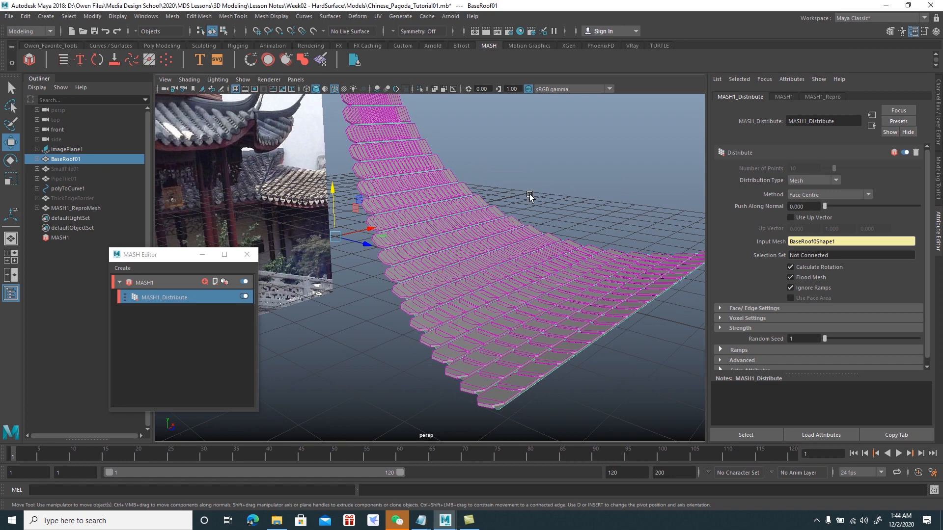
pyautogui.moveTo(570, 270)
pyautogui.keyDown('alt'); pyautogui.mouseDown()
pyautogui.moveTo(558, 257)
pyautogui.moveTo(558, 274)
pyautogui.mouseUp(); pyautogui.keyUp('alt')
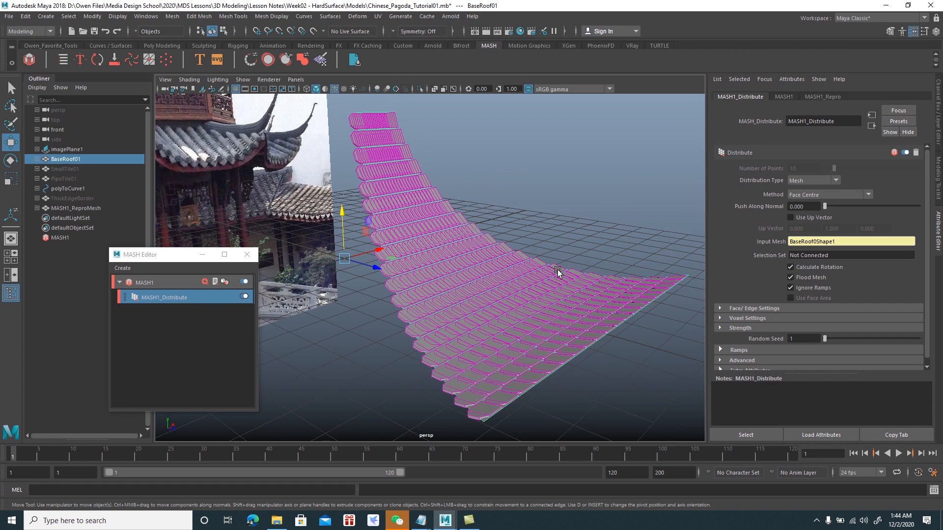
pyautogui.scroll(3, 558, 273)
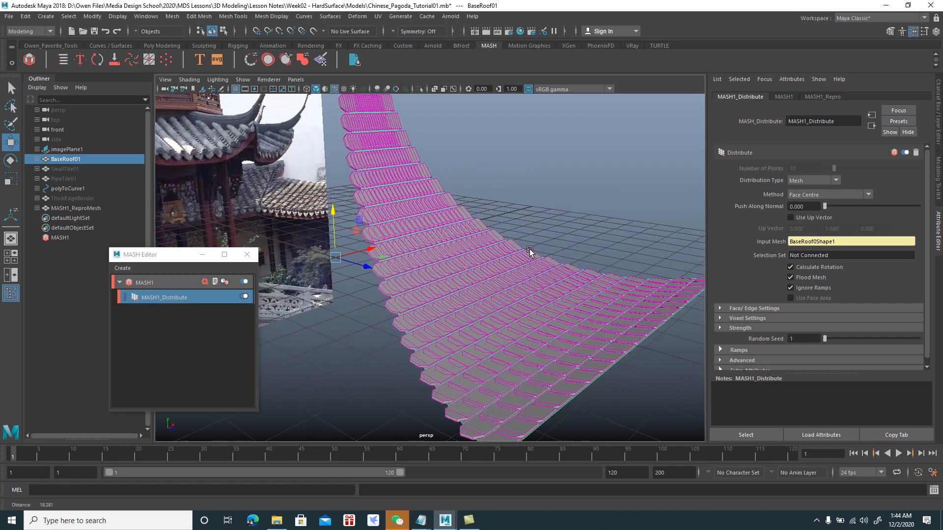
pyautogui.keyDown('alt'); pyautogui.moveTo(416, 248); pyautogui.dragTo(396, 257); pyautogui.keyUp('alt')
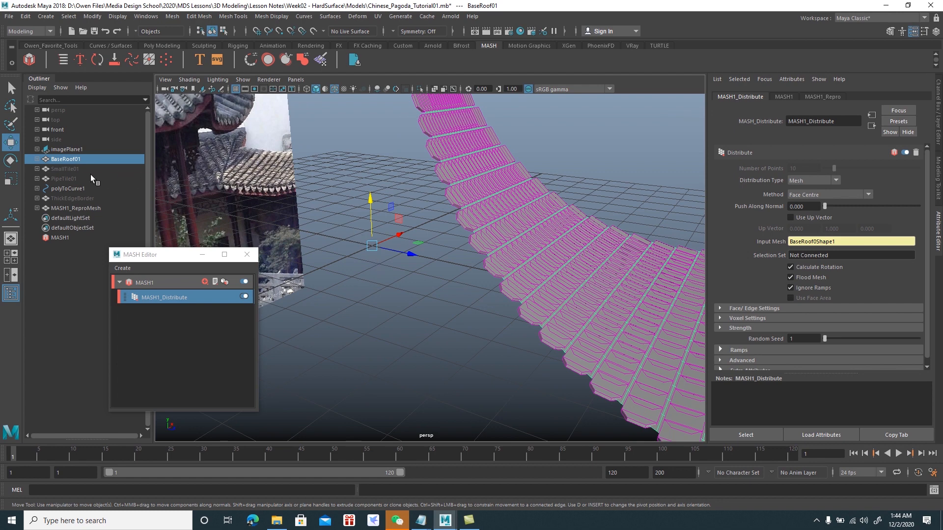
# - Unhide the source tile SmallTile01 and rotate it 90 degrees about its vertical axis
pyautogui.click(73, 170)
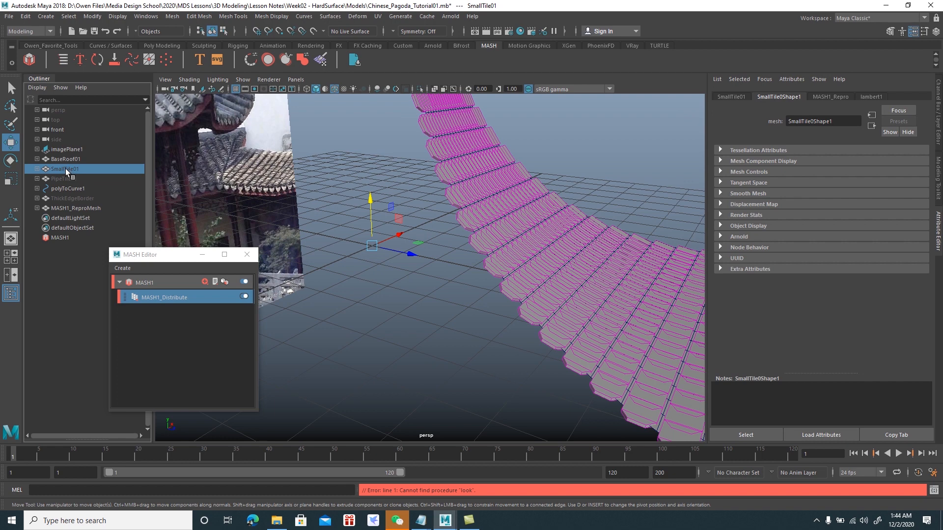
pyautogui.hotkey('shift', 'h')
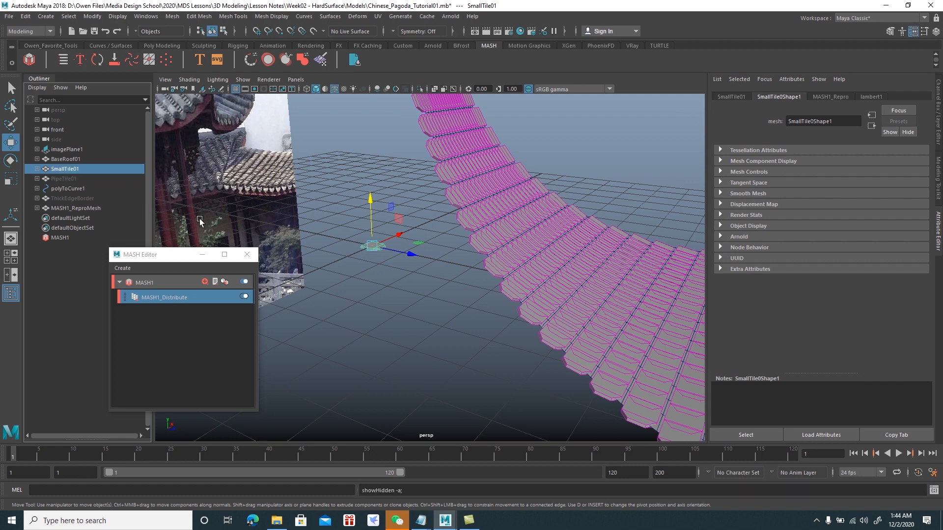
pyautogui.scroll(1, 366, 241)
pyautogui.keyDown('alt'); pyautogui.moveTo(367, 242); pyautogui.dragTo(349, 265, button='middle'); pyautogui.keyUp('alt')
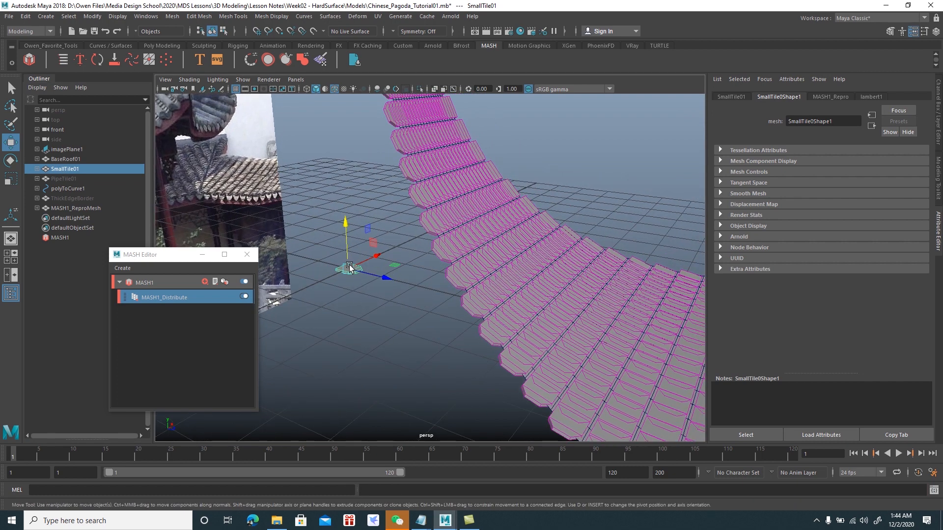
pyautogui.press('e')
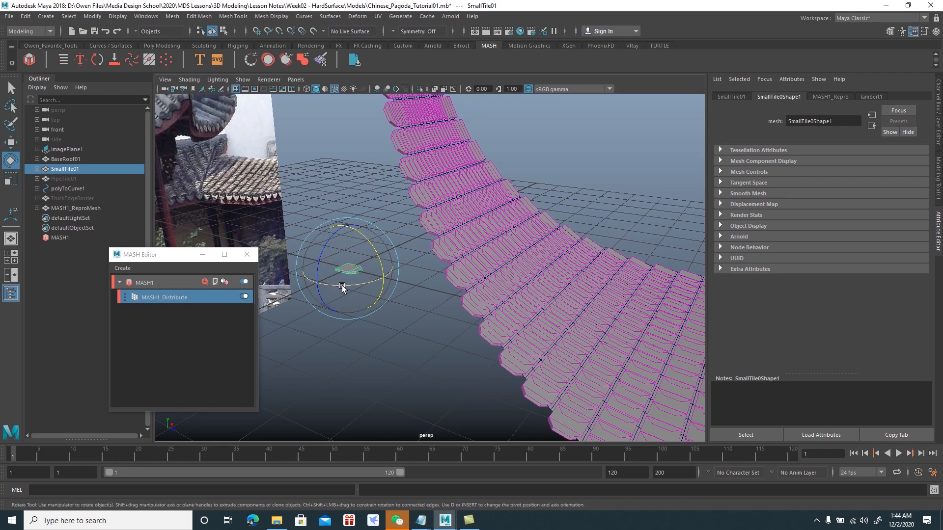
pyautogui.moveTo(343, 286); pyautogui.dragTo(373, 278)
pyautogui.moveTo(357, 281); pyautogui.dragTo(546, 268)
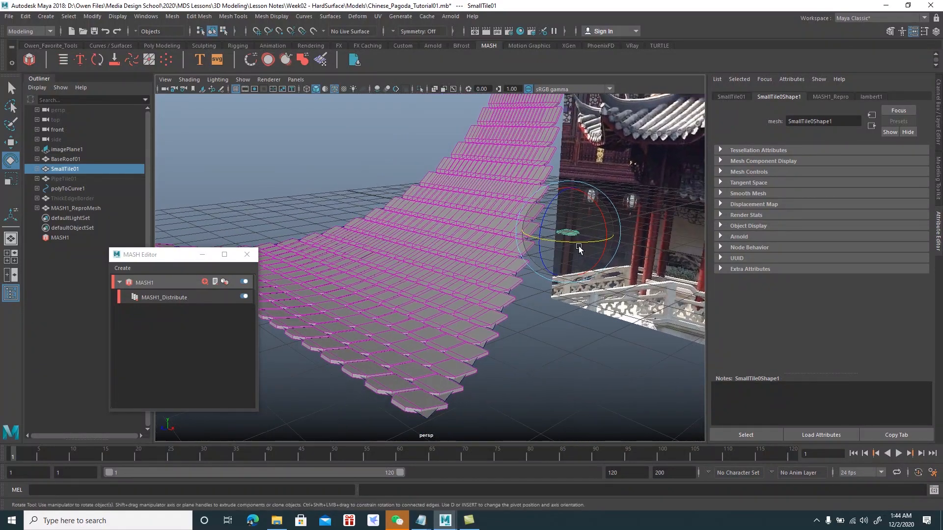
# - Tilt SmallTile01 by about 4.4 degrees around X so that the roof tiles overlap
pyautogui.moveTo(606, 225); pyautogui.dragTo(604, 224)
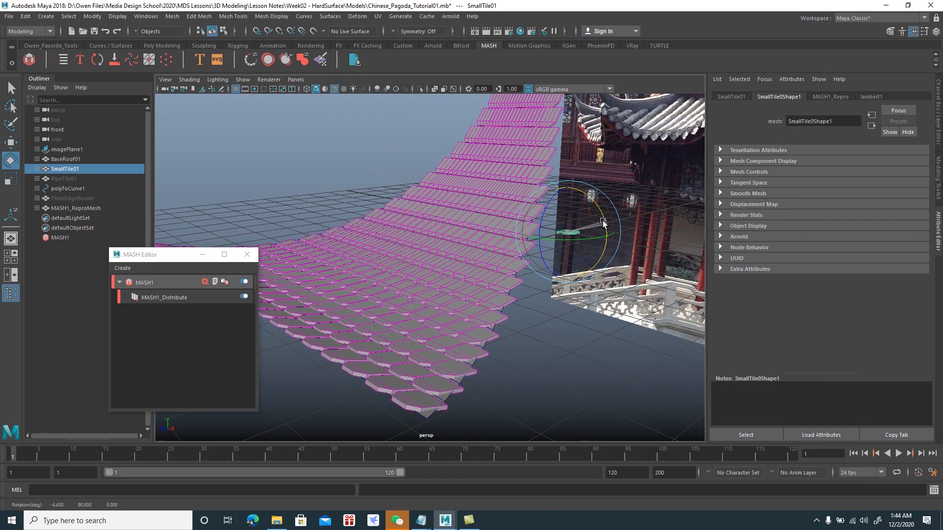
pyautogui.keyDown('alt'); pyautogui.moveTo(476, 293); pyautogui.dragTo(511, 261); pyautogui.keyUp('alt')
pyautogui.keyDown('alt'); pyautogui.moveTo(512, 261); pyautogui.dragTo(573, 232, button='middle'); pyautogui.keyUp('alt')
pyautogui.keyDown('alt'); pyautogui.moveTo(574, 231); pyautogui.dragTo(491, 234, button='right'); pyautogui.keyUp('alt')
pyautogui.keyDown('alt'); pyautogui.moveTo(491, 234); pyautogui.dragTo(567, 251); pyautogui.keyUp('alt')
pyautogui.keyDown('alt'); pyautogui.moveTo(567, 252); pyautogui.dragTo(496, 211, button='middle'); pyautogui.keyUp('alt')
pyautogui.keyDown('alt'); pyautogui.moveTo(496, 211); pyautogui.dragTo(482, 295, button='right'); pyautogui.keyUp('alt')
pyautogui.keyDown('alt'); pyautogui.moveTo(482, 294); pyautogui.dragTo(596, 298); pyautogui.keyUp('alt')
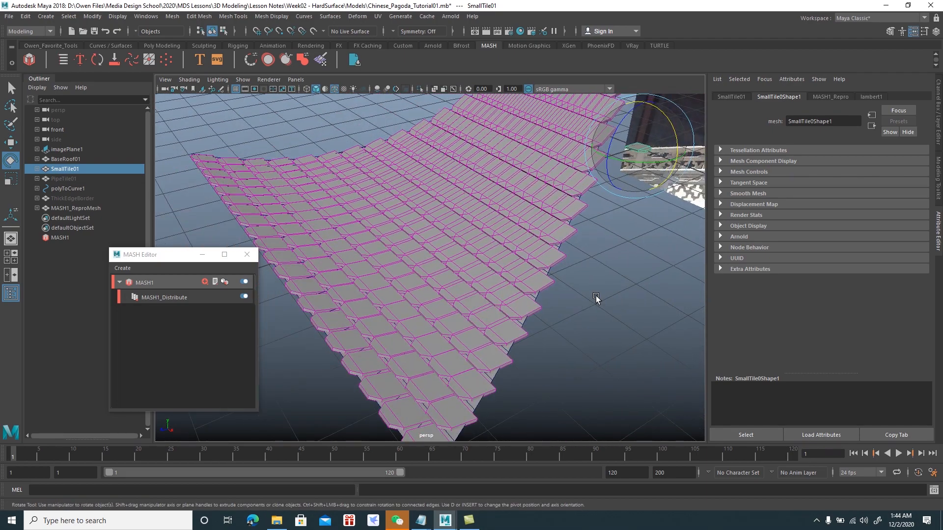
# - Scale SmallTile01 up slightly along one axis and deselect it
pyautogui.press('r')
pyautogui.keyDown('alt'); pyautogui.moveTo(661, 183); pyautogui.dragTo(639, 191); pyautogui.keyUp('alt')
pyautogui.moveTo(690, 157); pyautogui.dragTo(694, 154)
pyautogui.keyDown('alt'); pyautogui.moveTo(558, 280); pyautogui.dragTo(606, 280); pyautogui.keyUp('alt')
pyautogui.keyDown('alt'); pyautogui.moveTo(606, 280); pyautogui.dragTo(600, 281, button='middle'); pyautogui.keyUp('alt')
pyautogui.moveTo(599, 284)
pyautogui.keyDown('alt'); pyautogui.mouseDown()
pyautogui.moveTo(567, 317)
pyautogui.moveTo(577, 285)
pyautogui.moveTo(562, 299)
pyautogui.moveTo(617, 291)
pyautogui.mouseUp(); pyautogui.keyUp('alt')
pyautogui.press('w')
pyautogui.click(576, 285)
pyautogui.keyDown('alt'); pyautogui.moveTo(466, 194); pyautogui.dragTo(370, 193); pyautogui.keyUp('alt')
pyautogui.moveTo(371, 193)
pyautogui.keyDown('alt'); pyautogui.mouseDown(button='right')
pyautogui.moveTo(375, 214)
pyautogui.moveTo(362, 208)
pyautogui.mouseUp(button='right'); pyautogui.keyUp('alt')
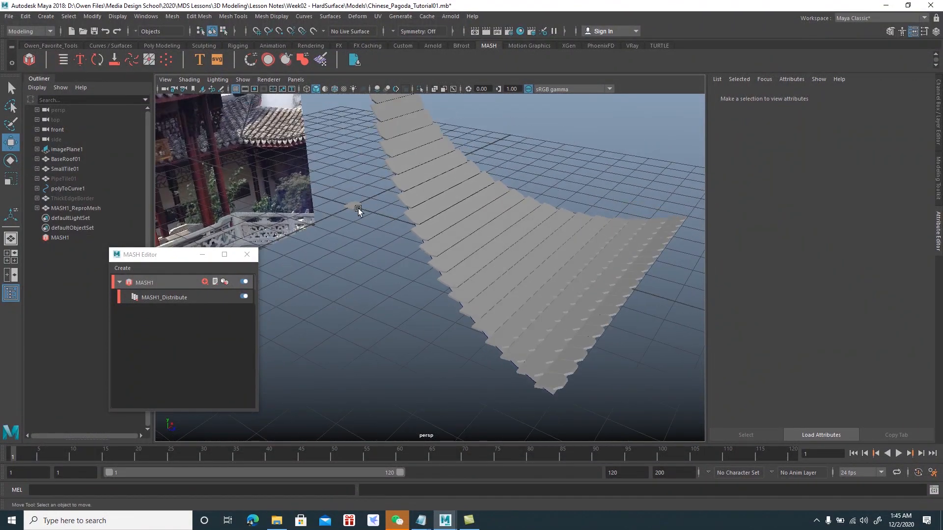
# - Hide the source tile SmallTile01
pyautogui.click(358, 211)
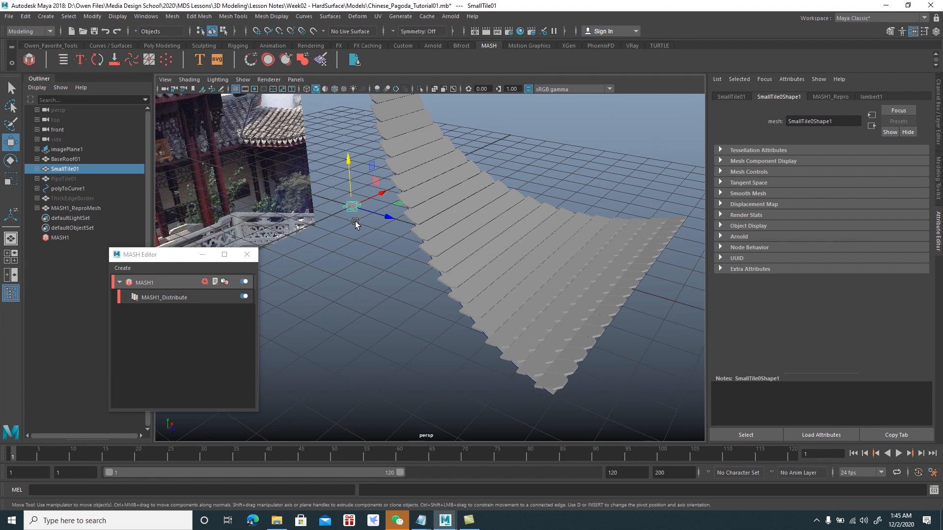
pyautogui.hotkey('ctrl', 'h')
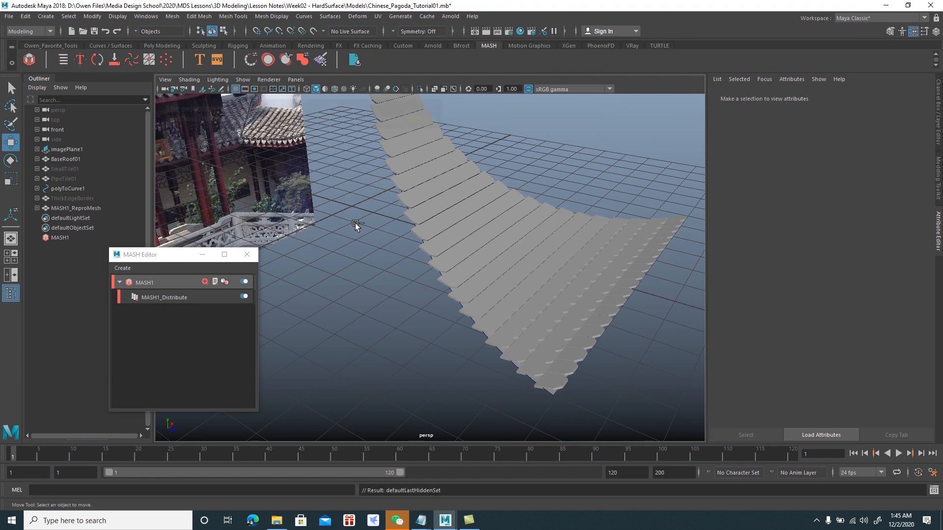
pyautogui.keyDown('alt'); pyautogui.moveTo(364, 237); pyautogui.dragTo(480, 276); pyautogui.keyUp('alt')
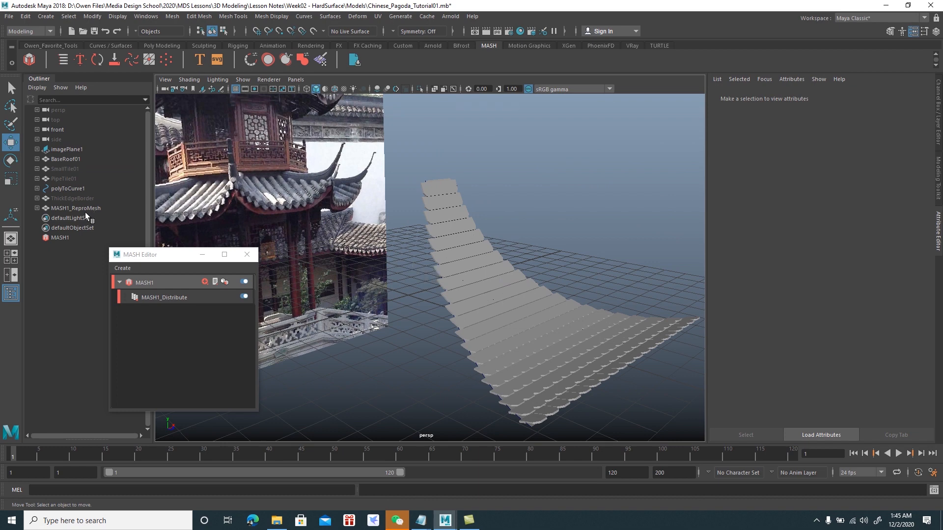
# - Isolate BaseRoof01 in the viewport and switch it to face selection mode
pyautogui.click(72, 161)
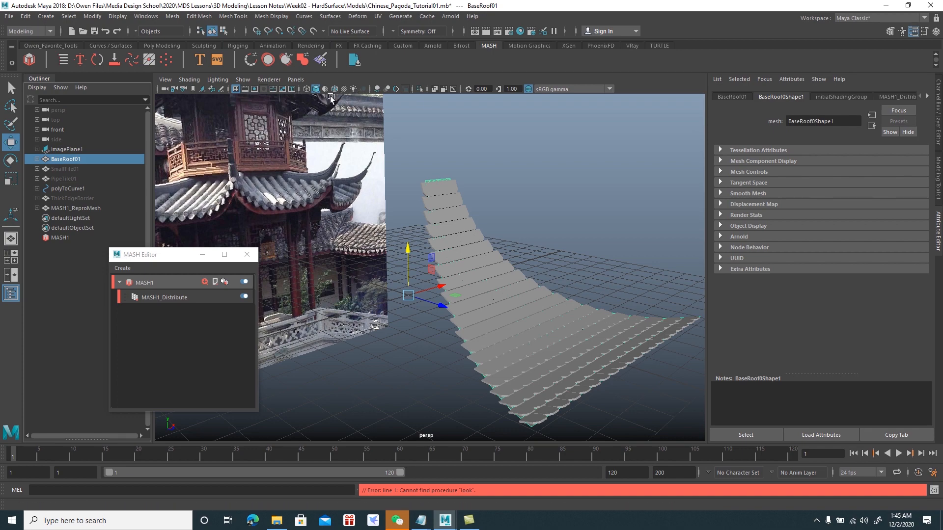
pyautogui.click(419, 89)
pyautogui.keyDown('alt'); pyautogui.moveTo(414, 143); pyautogui.dragTo(425, 169, button='right'); pyautogui.keyUp('alt')
pyautogui.moveTo(426, 168)
pyautogui.keyDown('alt'); pyautogui.mouseDown()
pyautogui.moveTo(433, 240)
pyautogui.moveTo(435, 175)
pyautogui.mouseUp(); pyautogui.keyUp('alt')
pyautogui.moveTo(441, 164); pyautogui.dragTo(441, 192, button='right')
pyautogui.press('q')
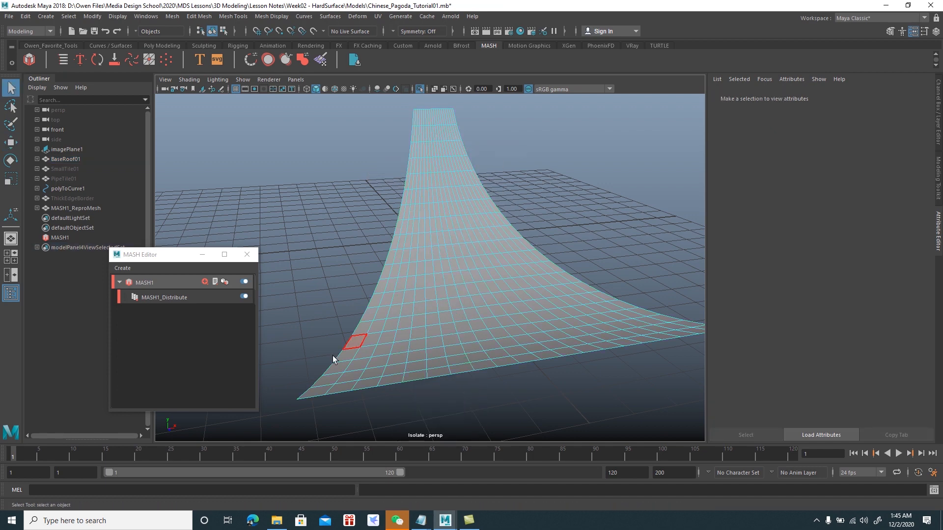
# - Select seven full-length face strips of BaseRoof01, starting with the second column and leaving two unselected columns between neighbouring strips
pyautogui.click(345, 386)
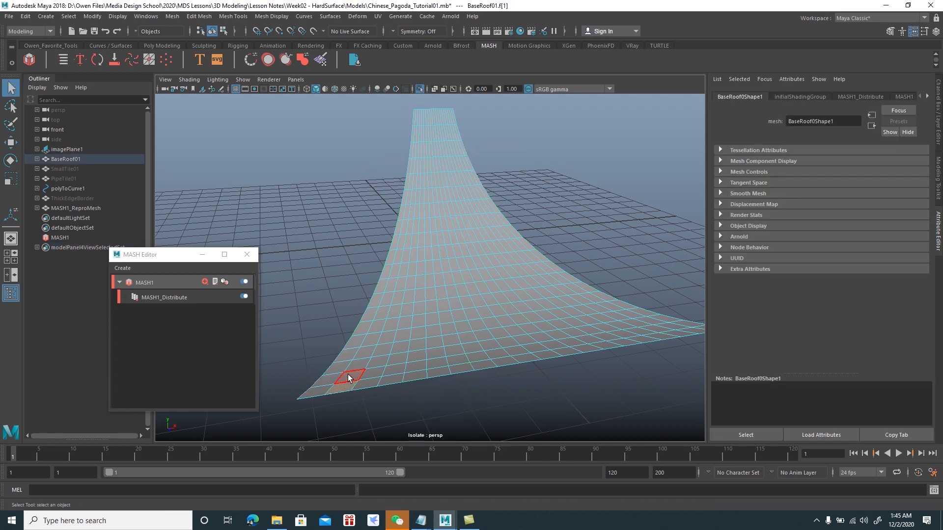
pyautogui.keyDown('shift'); pyautogui.doubleClick(358, 365); pyautogui.keyUp('shift')
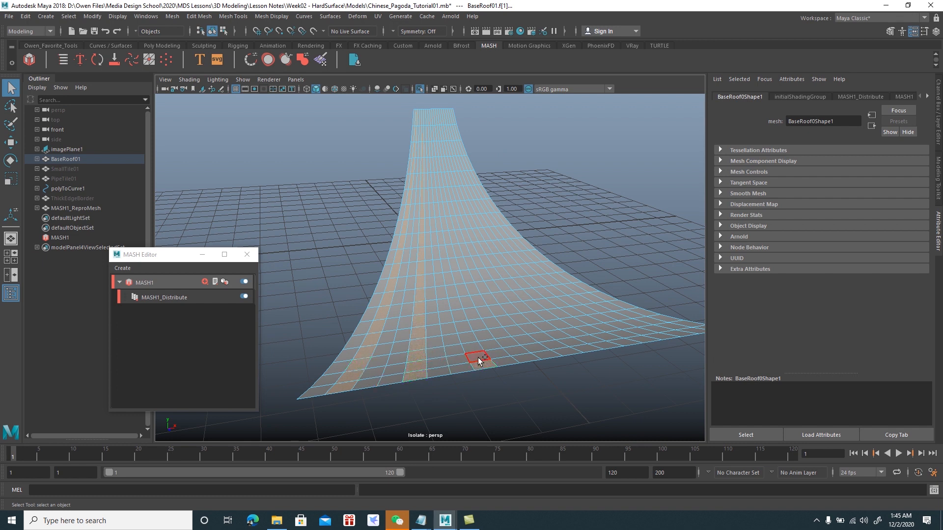
pyautogui.keyDown('alt'); pyautogui.moveTo(474, 348); pyautogui.dragTo(457, 353); pyautogui.keyUp('alt')
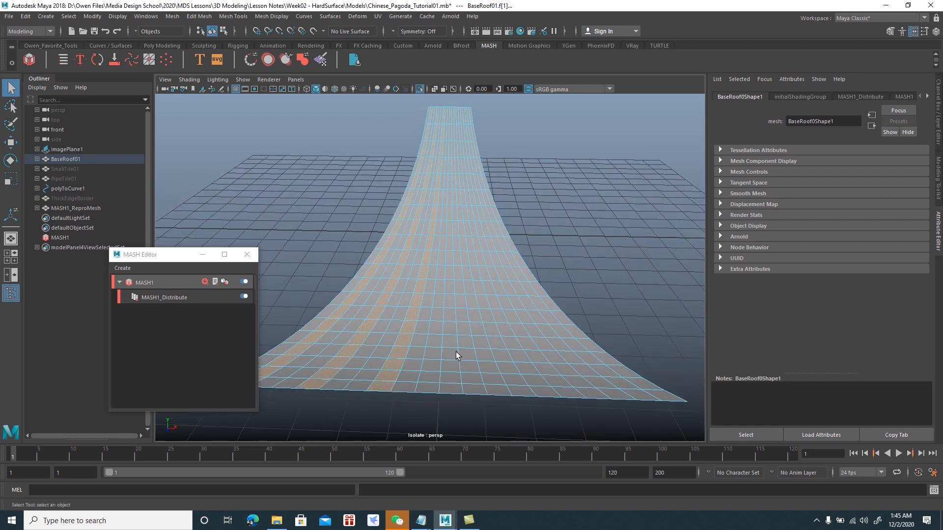
pyautogui.keyDown('shift'); pyautogui.doubleClick(450, 388); pyautogui.keyUp('shift')
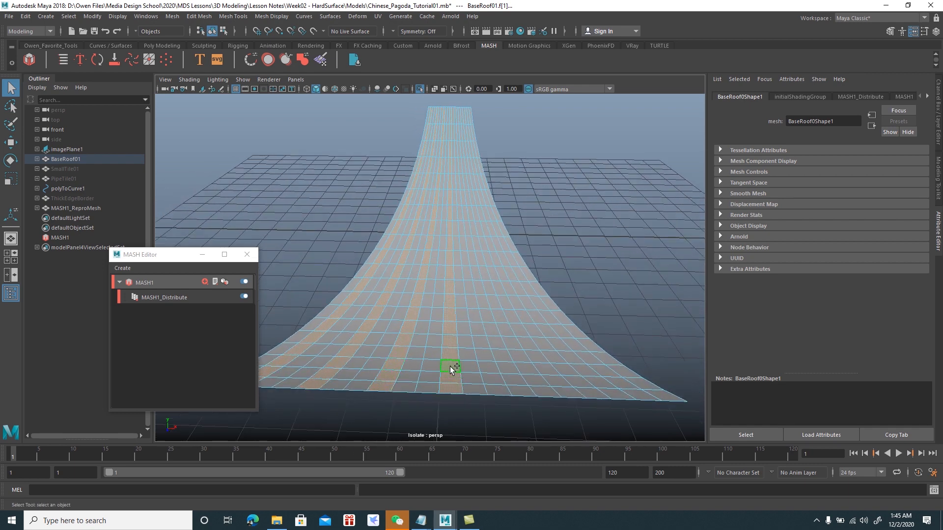
pyautogui.keyDown('shift'); pyautogui.doubleClick(508, 390); pyautogui.keyUp('shift')
pyautogui.keyDown('shift'); pyautogui.doubleClick(585, 391); pyautogui.keyUp('shift')
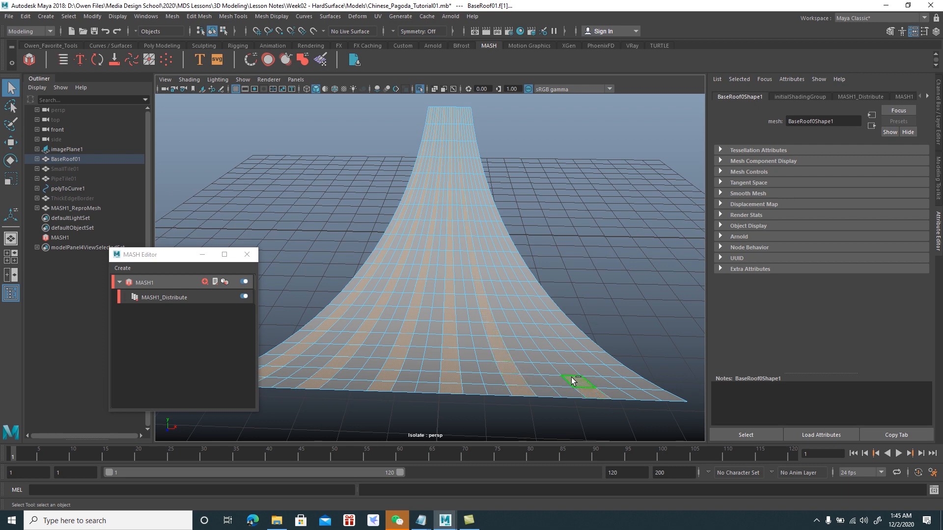
pyautogui.keyDown('shift'); pyautogui.doubleClick(564, 371); pyautogui.keyUp('shift')
pyautogui.keyDown('shift'); pyautogui.click(658, 392); pyautogui.keyUp('shift')
pyautogui.keyDown('shift'); pyautogui.click(642, 384); pyautogui.keyUp('shift')
pyautogui.keyDown('alt'); pyautogui.moveTo(624, 375); pyautogui.dragTo(495, 329); pyautogui.keyUp('alt')
pyautogui.press('w')
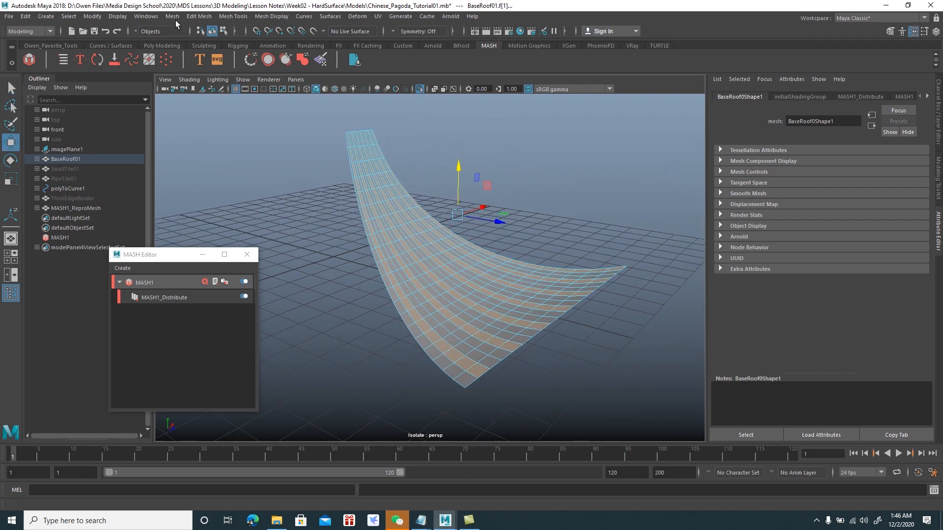
# - Close the MASH Editor and duplicate the selected face strips of BaseRoof01 as separate meshes
pyautogui.click(247, 254)
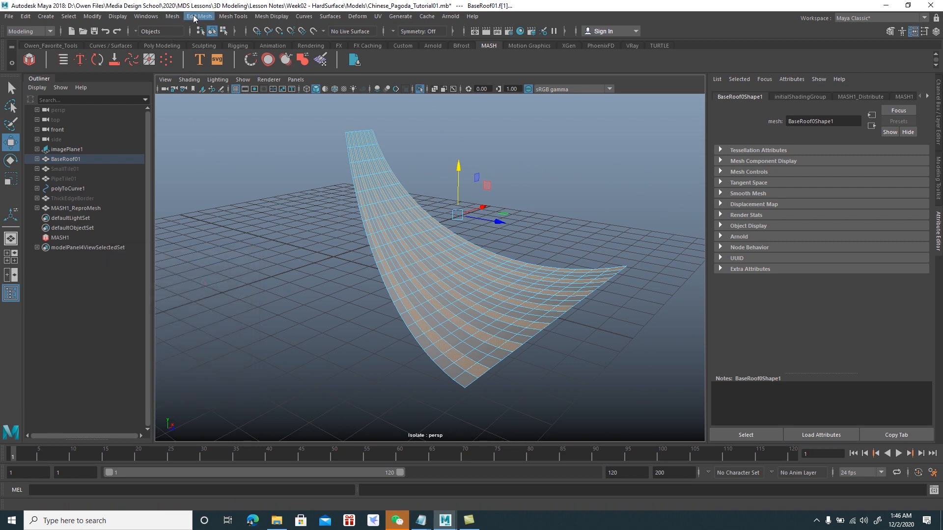
pyautogui.click(195, 17)
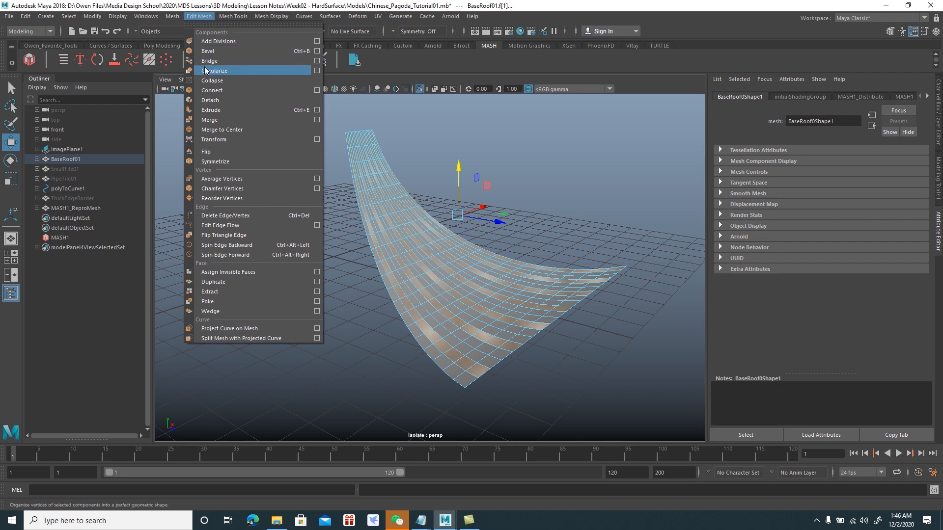
pyautogui.click(214, 282)
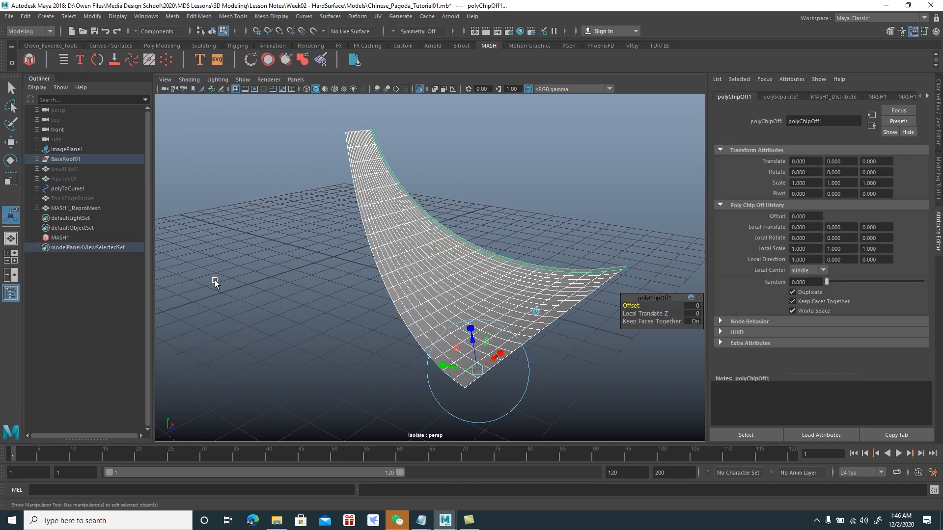
pyautogui.click(37, 159)
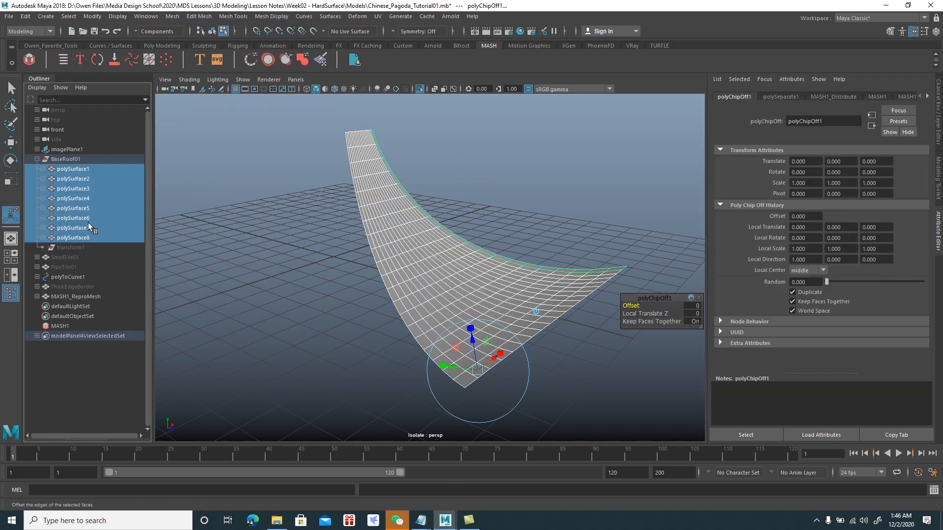
pyautogui.click(37, 159)
# - Select the BaseRoof01 group and leave the isolated view to show the whole scene
pyautogui.click(58, 160)
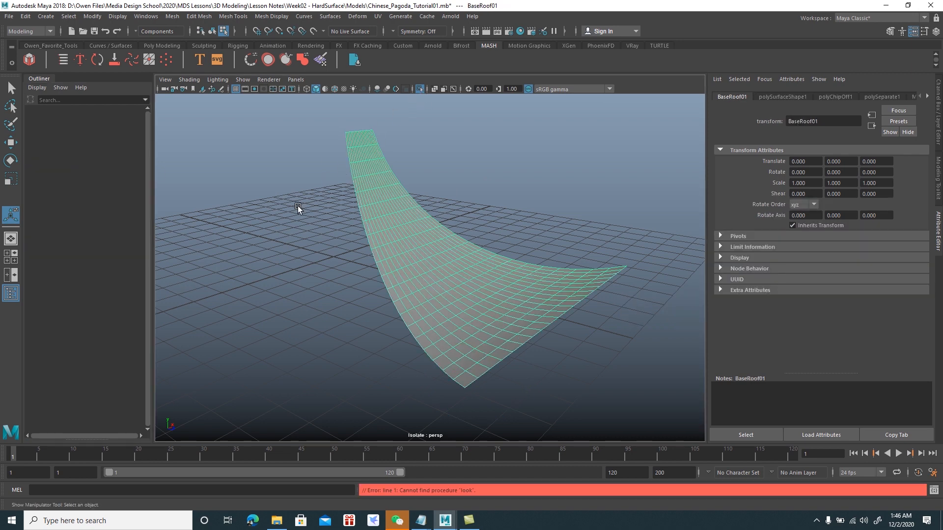
pyautogui.press('w')
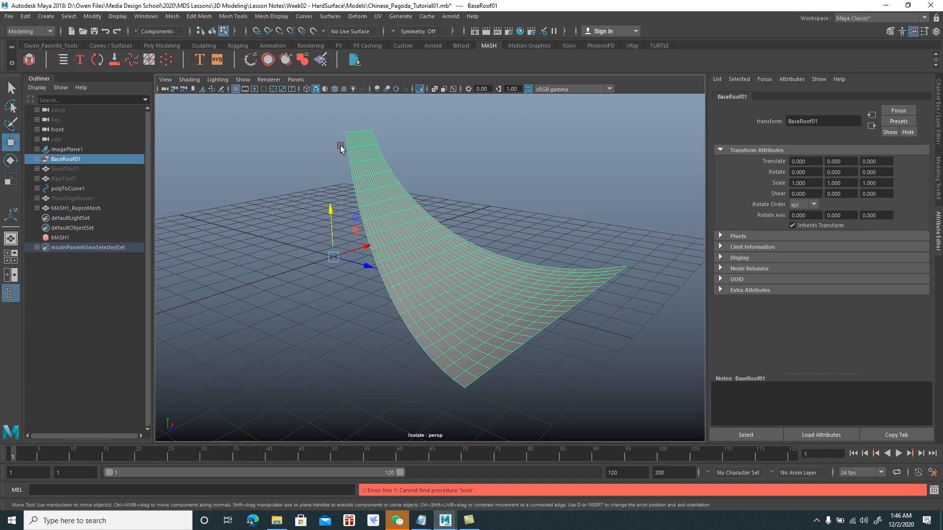
pyautogui.click(419, 90)
pyautogui.keyDown('alt'); pyautogui.moveTo(423, 156); pyautogui.dragTo(444, 149); pyautogui.keyUp('alt')
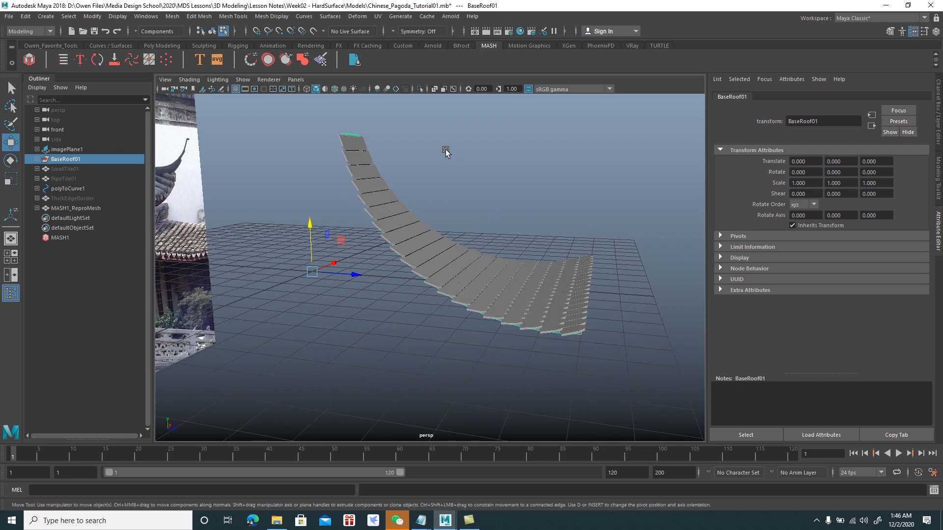
# - Check polySurface2 to polySurface8 in isolation and move them out of the BaseRoof01 group
pyautogui.click(36, 159)
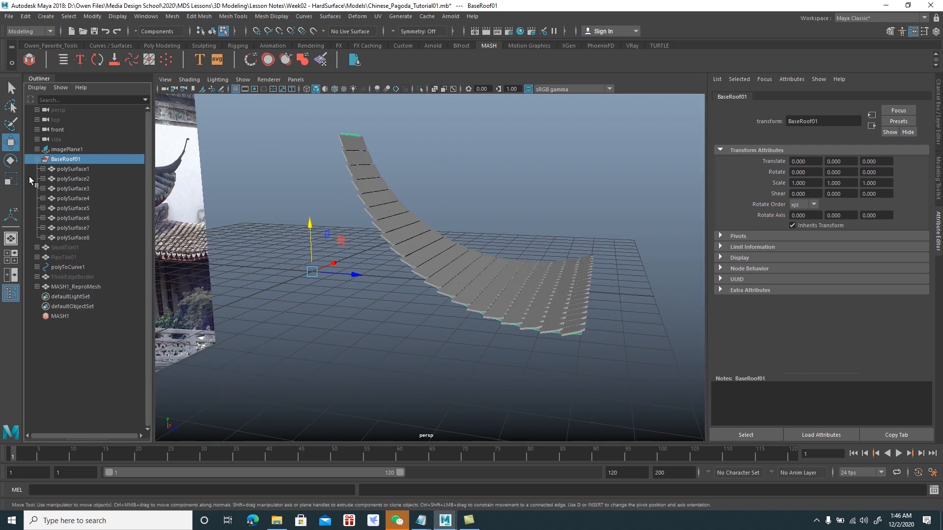
pyautogui.click(85, 178)
pyautogui.keyDown('shift'); pyautogui.click(85, 237); pyautogui.keyUp('shift')
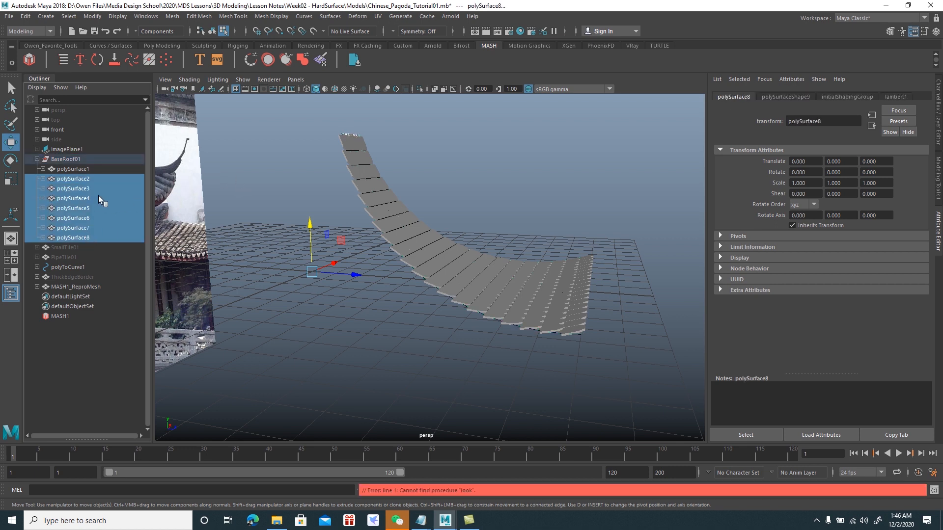
pyautogui.click(420, 89)
pyautogui.keyDown('alt'); pyautogui.moveTo(415, 150); pyautogui.dragTo(406, 189); pyautogui.keyUp('alt')
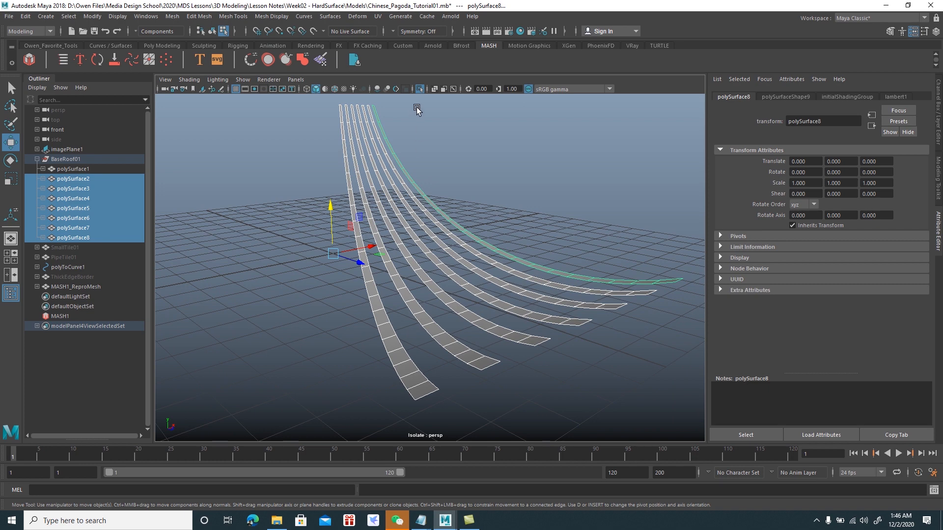
pyautogui.click(420, 89)
pyautogui.moveTo(403, 177)
pyautogui.keyDown('alt'); pyautogui.mouseDown()
pyautogui.moveTo(441, 177)
pyautogui.moveTo(404, 178)
pyautogui.mouseUp(); pyautogui.keyUp('alt')
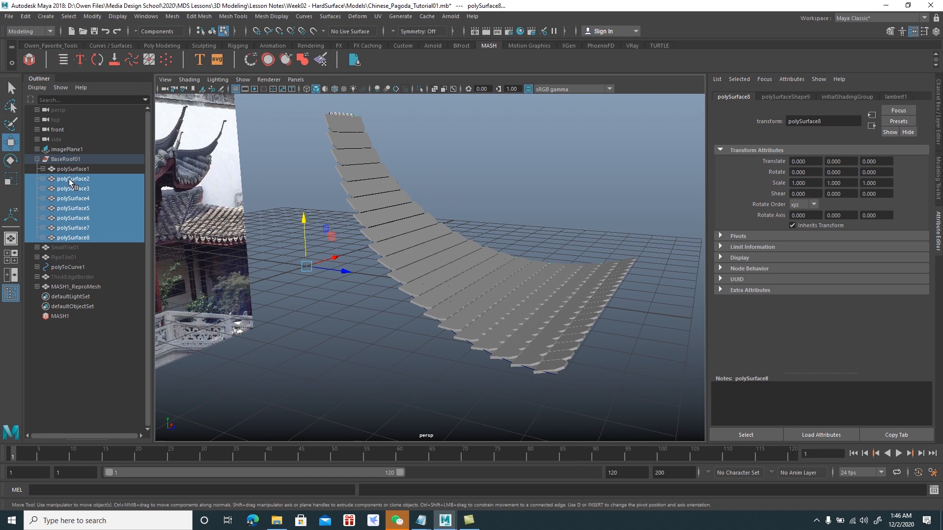
pyautogui.moveTo(68, 180); pyautogui.dragTo(69, 156, button='middle')
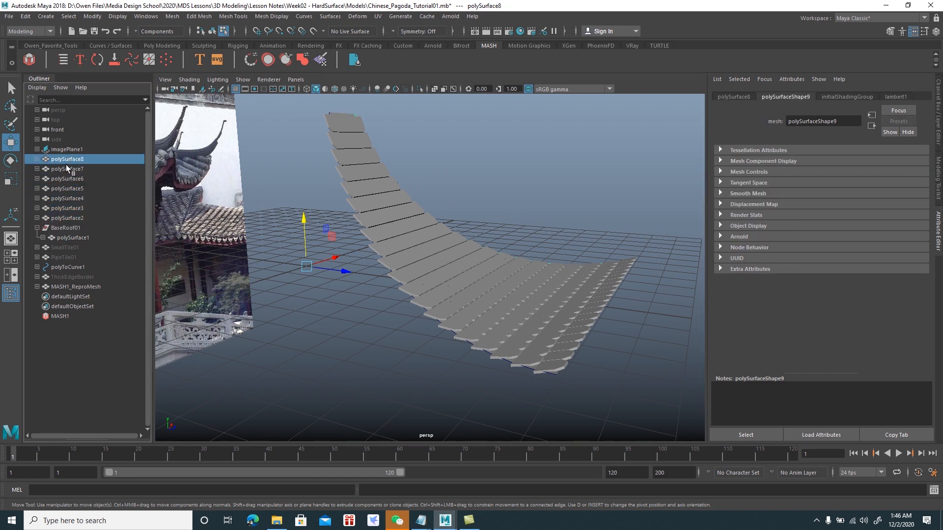
pyautogui.click(37, 228)
pyautogui.click(61, 227)
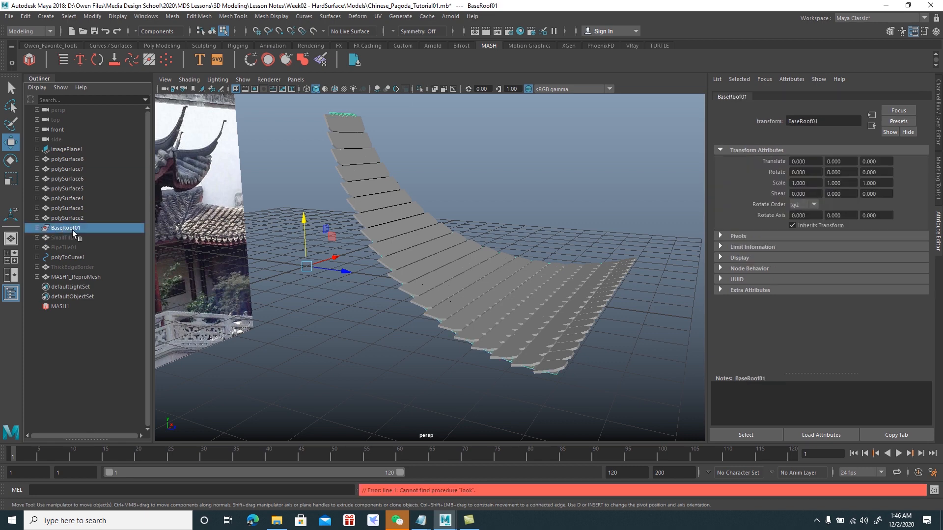
pyautogui.keyDown('alt'); pyautogui.moveTo(327, 221); pyautogui.dragTo(328, 225); pyautogui.keyUp('alt')
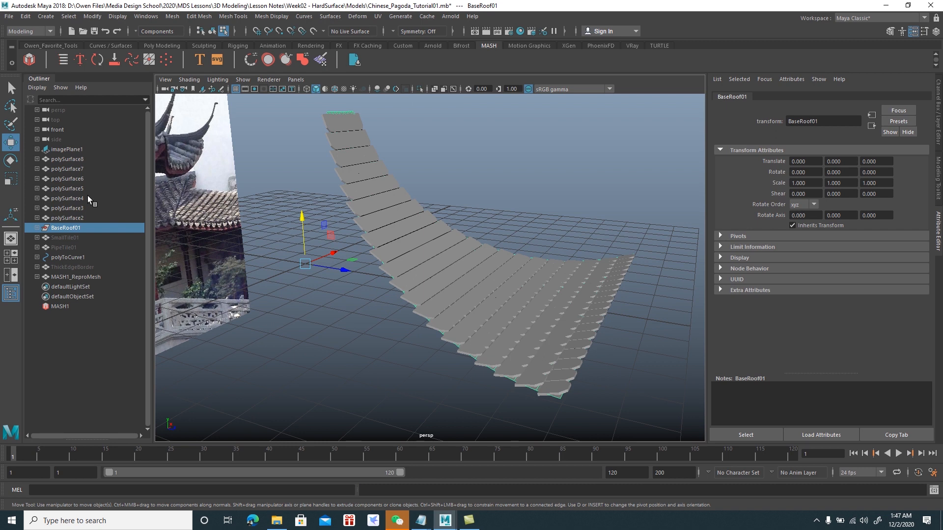
# - Check polySurface2 in isolation and rename it to BaseRoofLine01
pyautogui.click(81, 218)
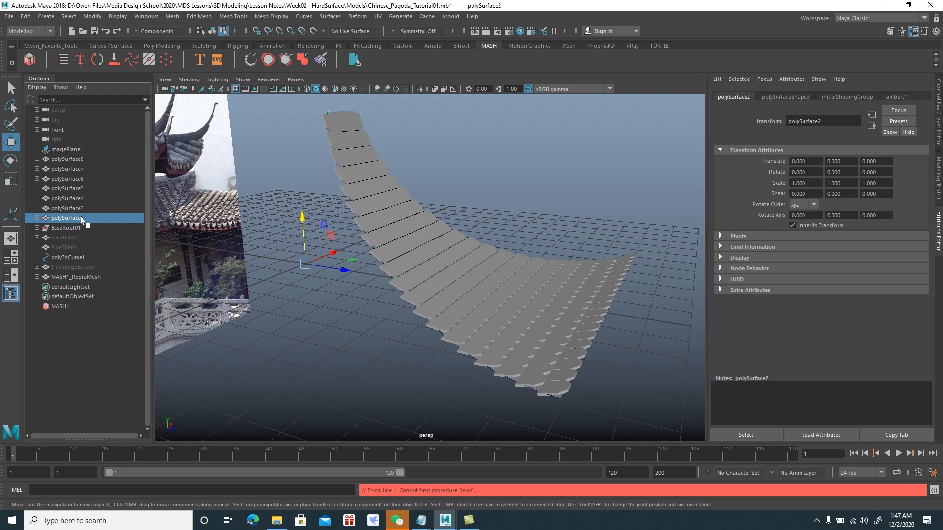
pyautogui.click(420, 89)
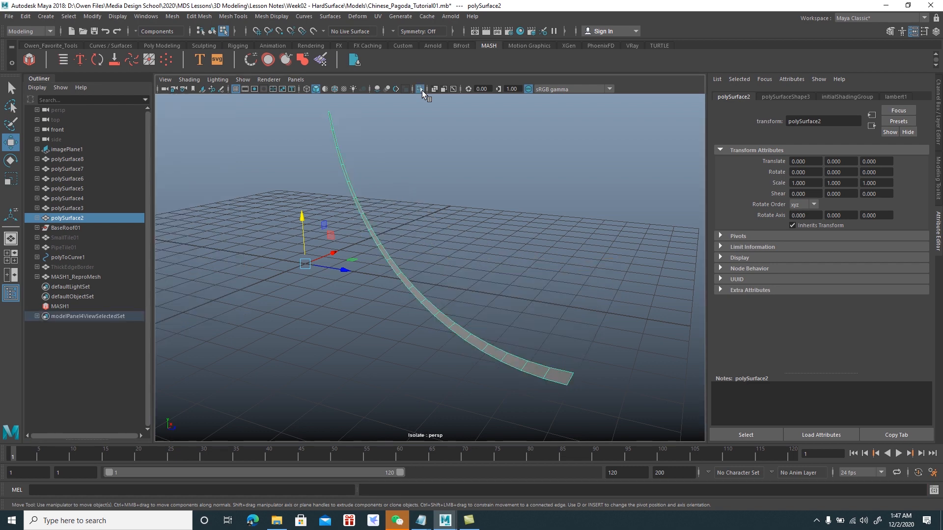
pyautogui.click(420, 90)
pyautogui.doubleClick(82, 218)
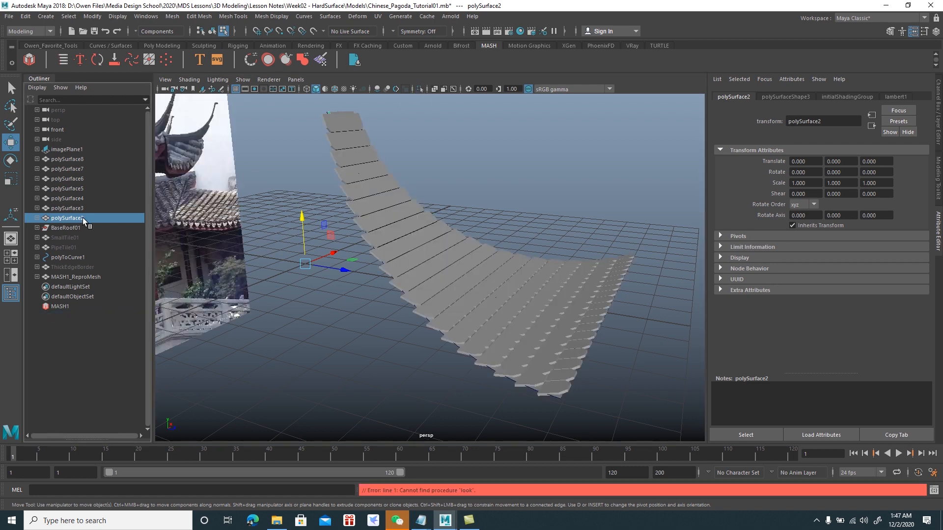
pyautogui.click(92, 219)
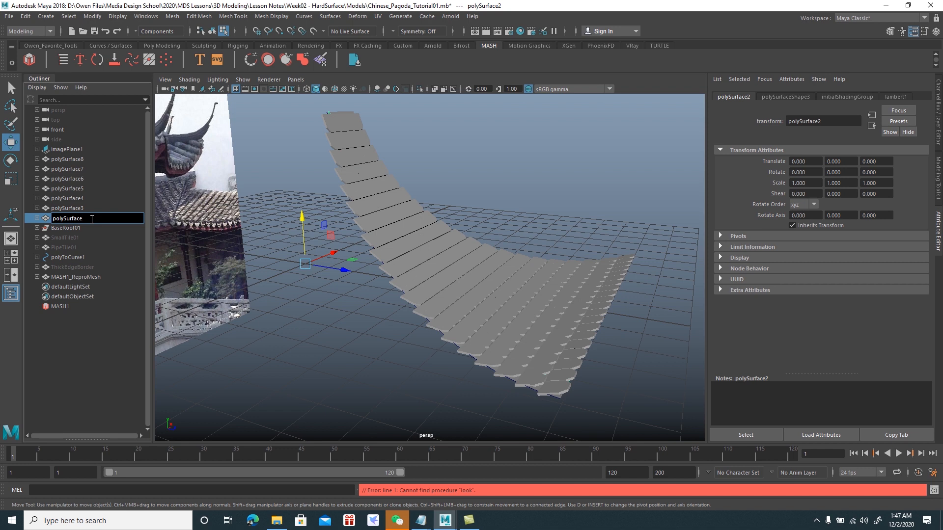
pyautogui.press('BackSpace')
pyautogui.press('BackSpace')
pyautogui.press('BackSpace')
pyautogui.press('BackSpace')
pyautogui.press('BackSpace')
pyautogui.press('BackSpace')
pyautogui.write('BaseRoo')
# - Copy the complete name BaseRoofLine01 to the clipboard
pyautogui.moveTo(93, 219); pyautogui.dragTo(50, 221)
pyautogui.hotkey('ctrl', 'c')
pyautogui.rightClick(58, 221)
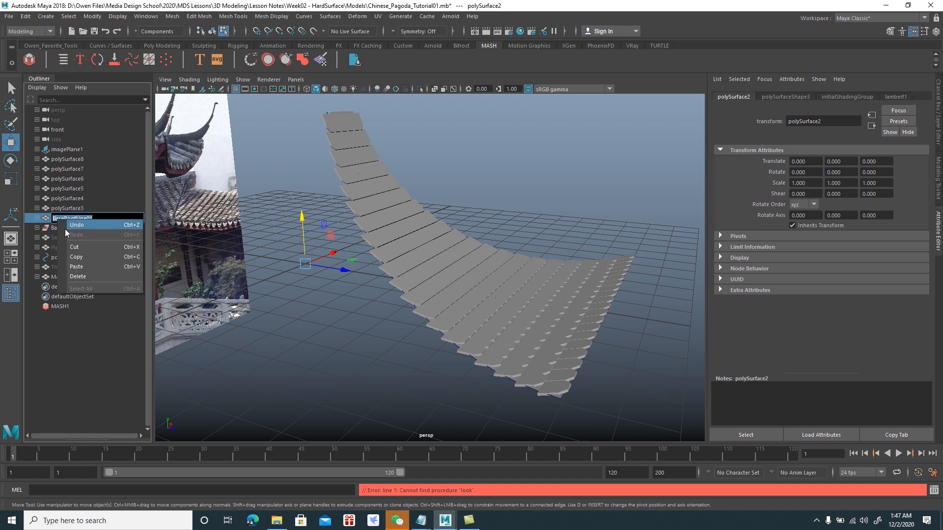
pyautogui.click(81, 258)
# - Using the copied name as a base, rename polySurface3 to BaseRoofLine02 and polySurface4 to BaseRoofLine03
pyautogui.doubleClick(84, 209)
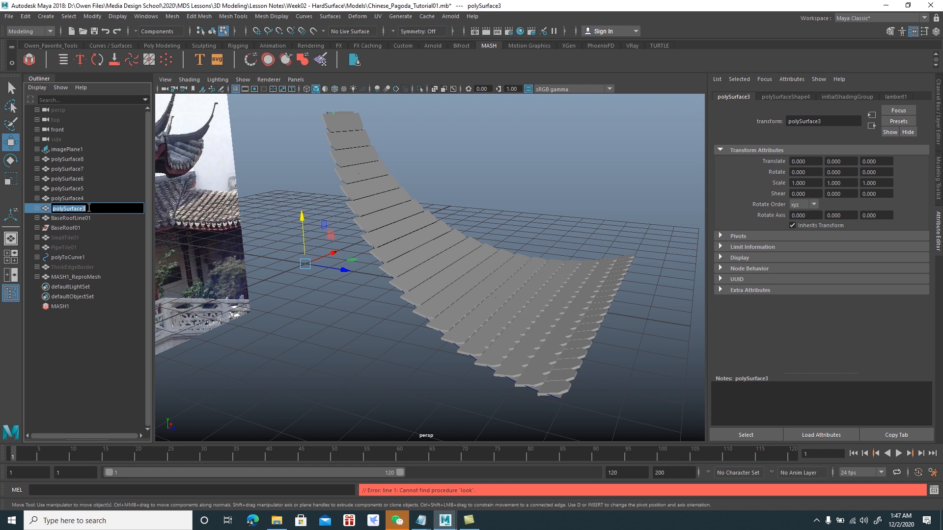
pyautogui.hotkey('ctrl', 'v')
pyautogui.write('2')
pyautogui.doubleClick(106, 198)
pyautogui.hotkey('ctrl', 'v')
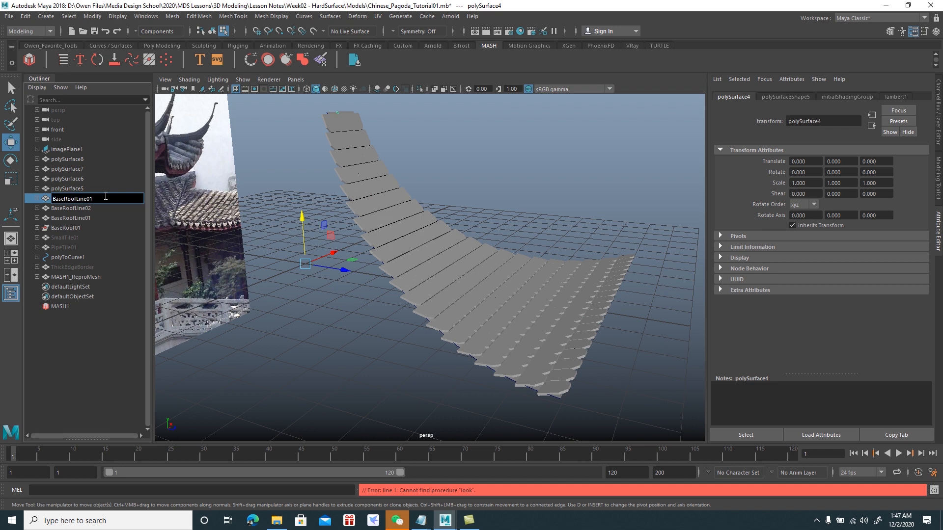
# - Rename polySurface5 to BaseRoofLine04 and polySurface6 to BaseRoofLine05 from the copied name
pyautogui.doubleClick(83, 189)
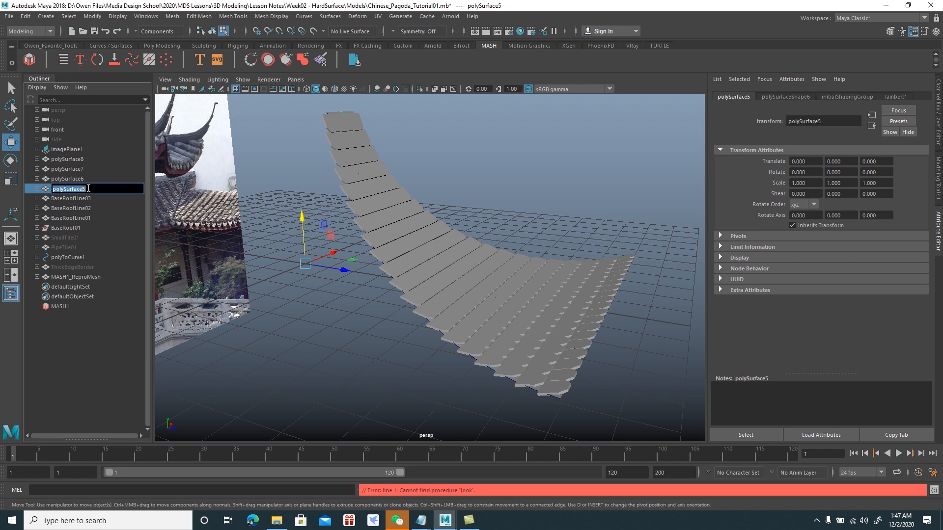
pyautogui.hotkey('ctrl', 'v')
pyautogui.doubleClick(82, 178)
pyautogui.hotkey('ctrl', 'v')
pyautogui.write('5')
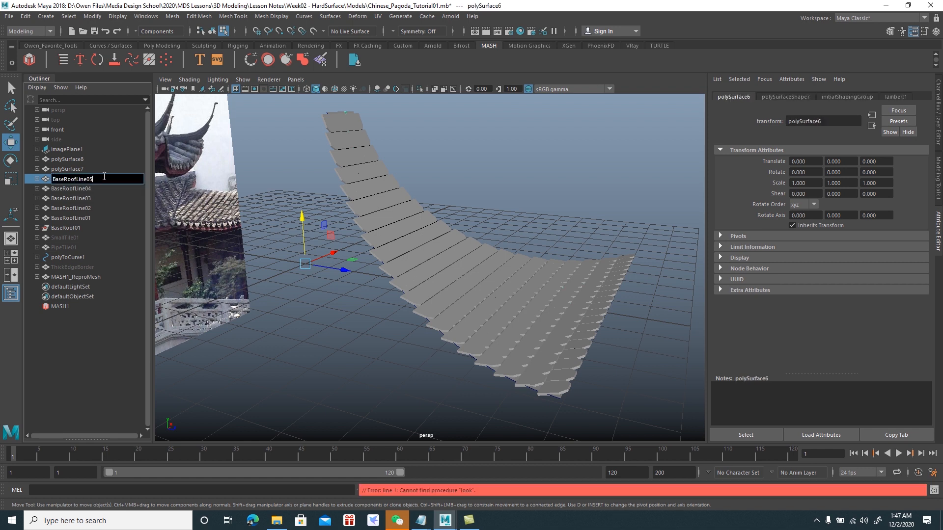
# - Rename polySurface7 to BaseRoofLine06 and polySurface8 to BaseRoofLine07, using the copied name as the base
pyautogui.doubleClick(78, 168)
pyautogui.hotkey('ctrl', 'v')
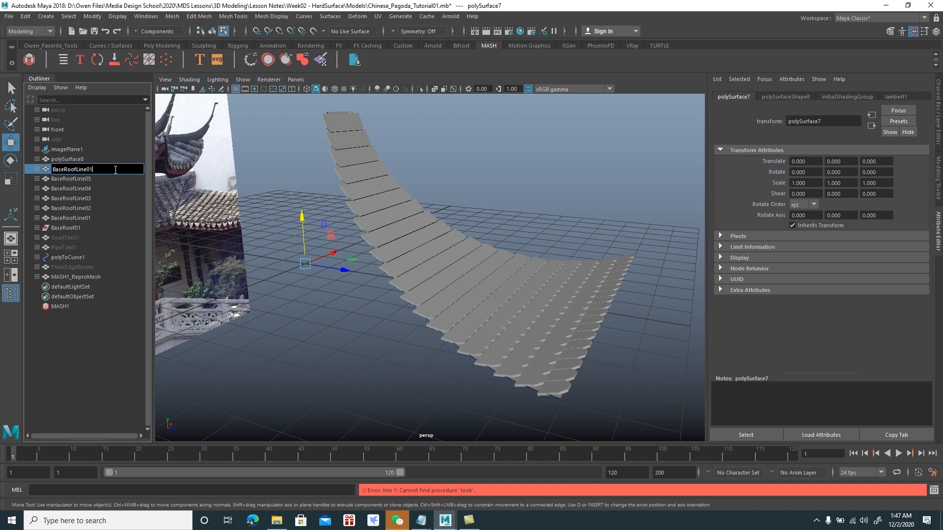
pyautogui.doubleClick(83, 160)
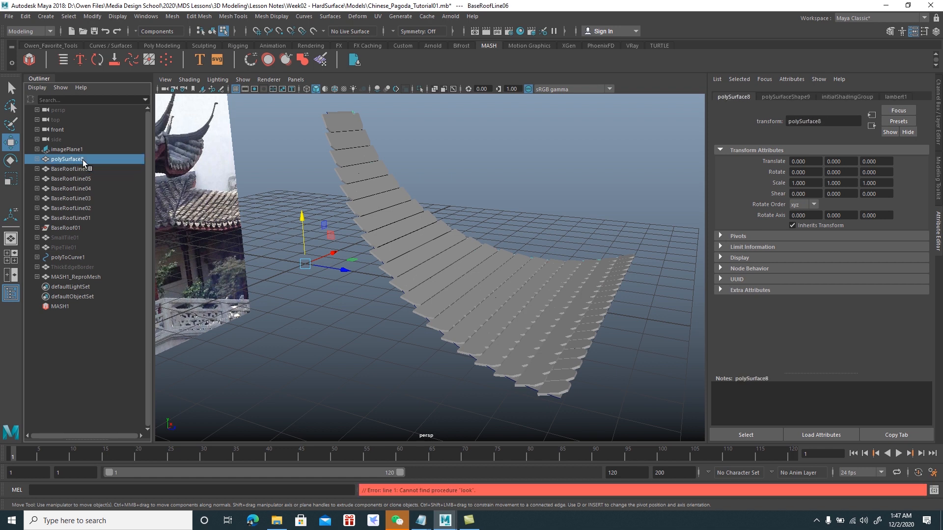
pyautogui.write('BaseRoofLine01')
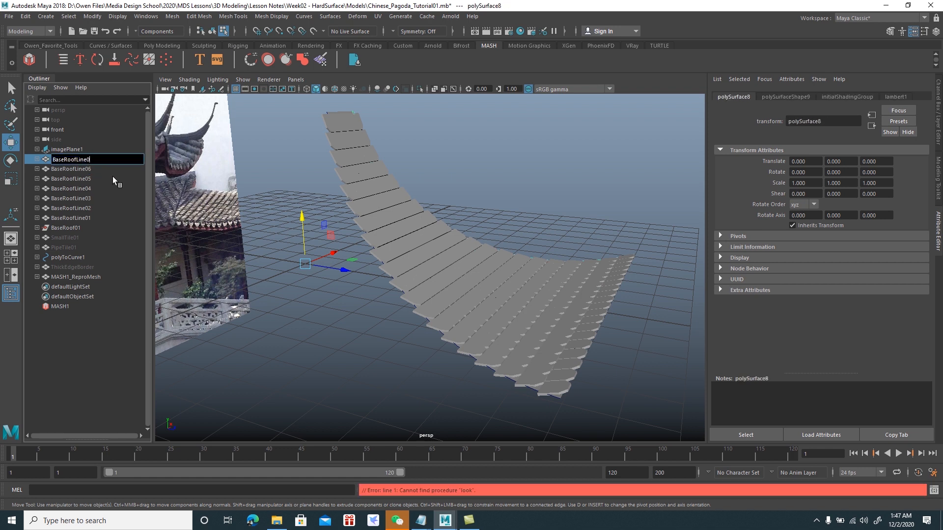
# - Isolate strips BaseRoofLine01 through BaseRoofLine07 to inspect them together, and restore the full scene view
pyautogui.click(90, 218)
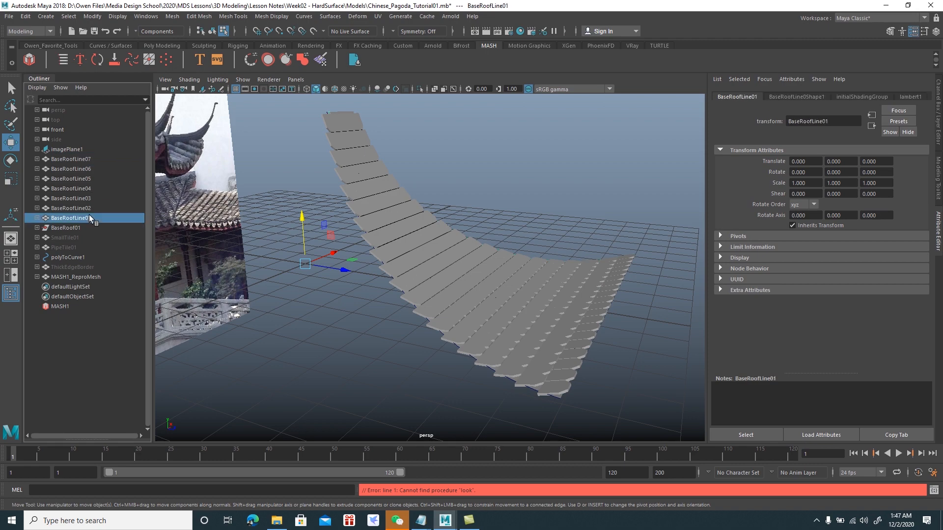
pyautogui.keyDown('alt'); pyautogui.moveTo(347, 246); pyautogui.dragTo(368, 264); pyautogui.keyUp('alt')
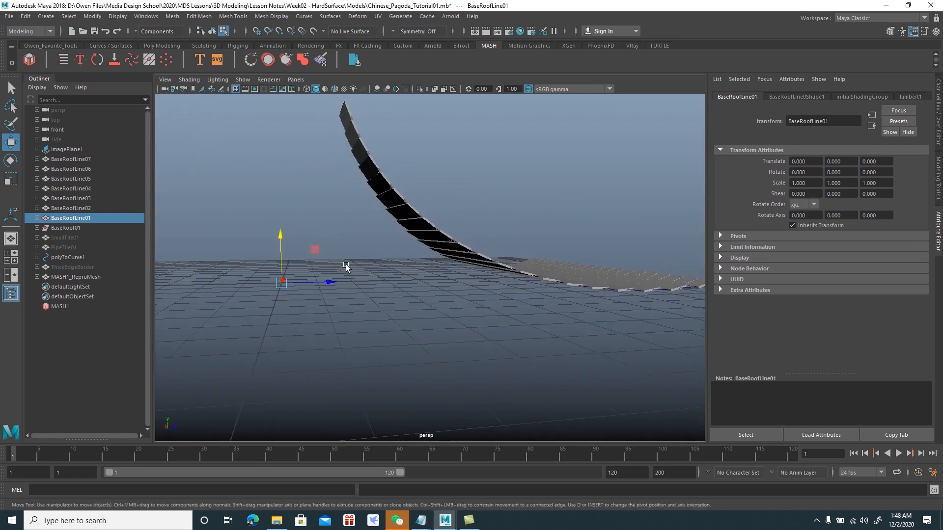
pyautogui.click(87, 158)
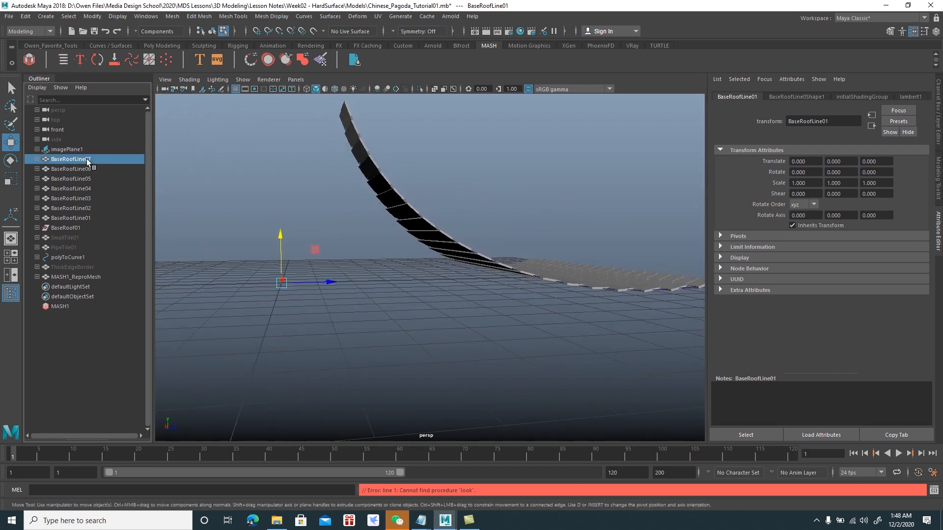
pyautogui.keyDown('shift'); pyautogui.click(90, 217); pyautogui.keyUp('shift')
pyautogui.keyDown('alt'); pyautogui.moveTo(351, 249); pyautogui.dragTo(367, 244); pyautogui.keyUp('alt')
pyautogui.click(419, 89)
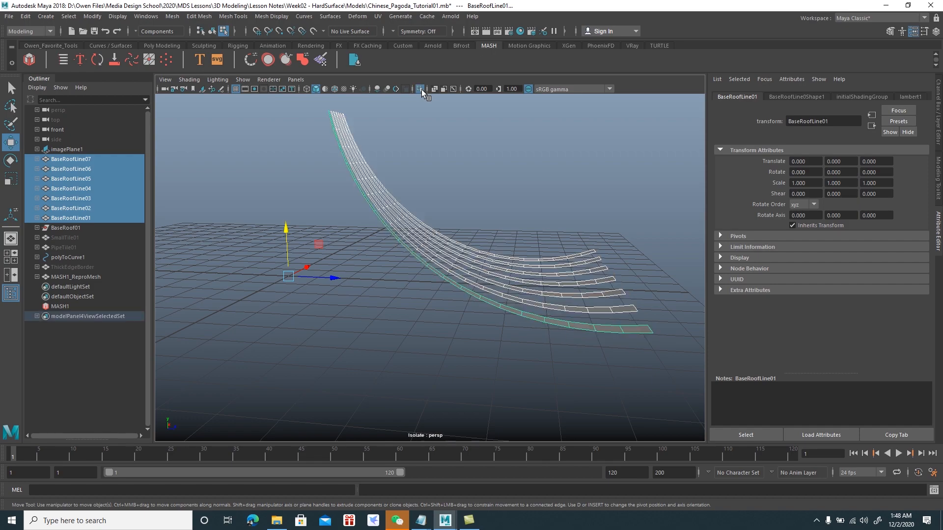
pyautogui.moveTo(412, 127)
pyautogui.keyDown('alt'); pyautogui.mouseDown()
pyautogui.moveTo(393, 165)
pyautogui.moveTo(366, 155)
pyautogui.moveTo(352, 173)
pyautogui.moveTo(387, 160)
pyautogui.moveTo(430, 163)
pyautogui.moveTo(415, 139)
pyautogui.mouseUp(); pyautogui.keyUp('alt')
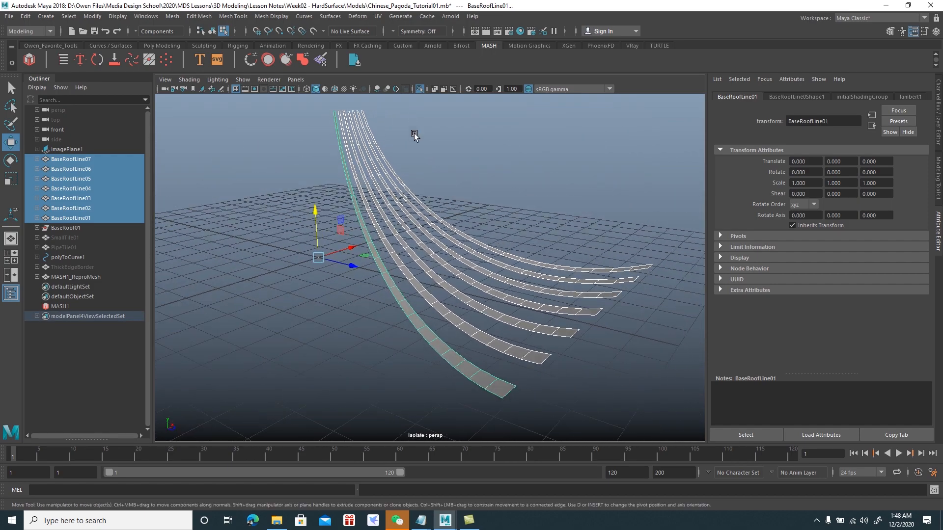
pyautogui.click(419, 89)
pyautogui.keyDown('alt'); pyautogui.moveTo(442, 168); pyautogui.dragTo(456, 167); pyautogui.keyUp('alt')
pyautogui.click(462, 166)
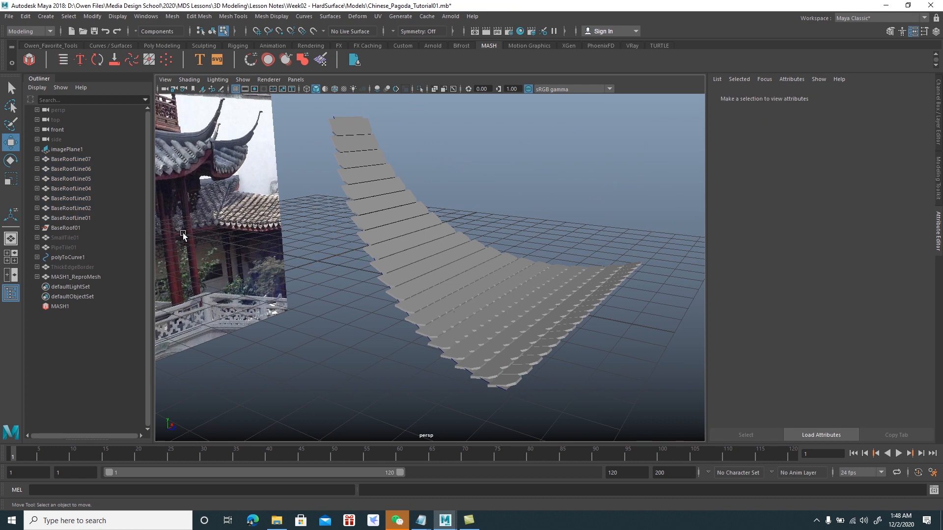
pyautogui.keyDown('alt'); pyautogui.moveTo(182, 248); pyautogui.dragTo(330, 255); pyautogui.keyUp('alt')
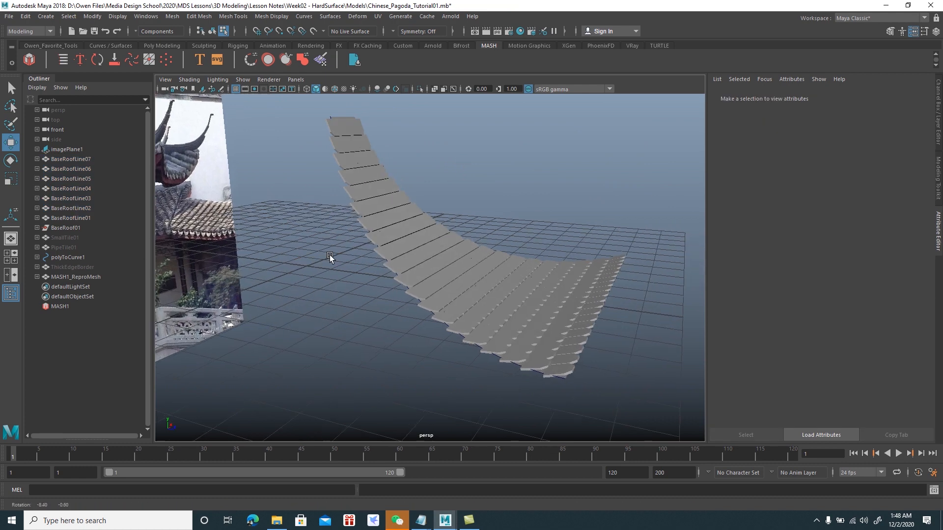
# - Unhide the PipeTile01 mesh beside the tiled roof
pyautogui.click(72, 248)
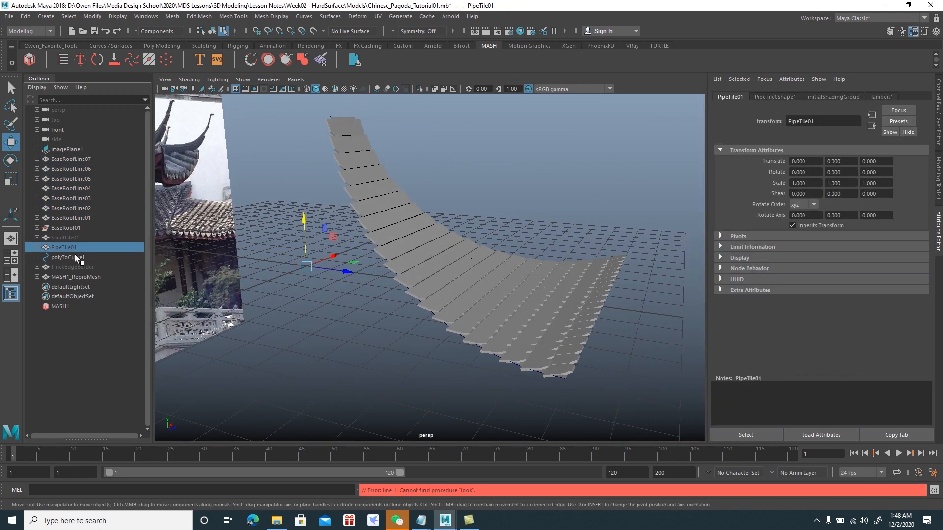
pyautogui.hotkey('shift', 'h')
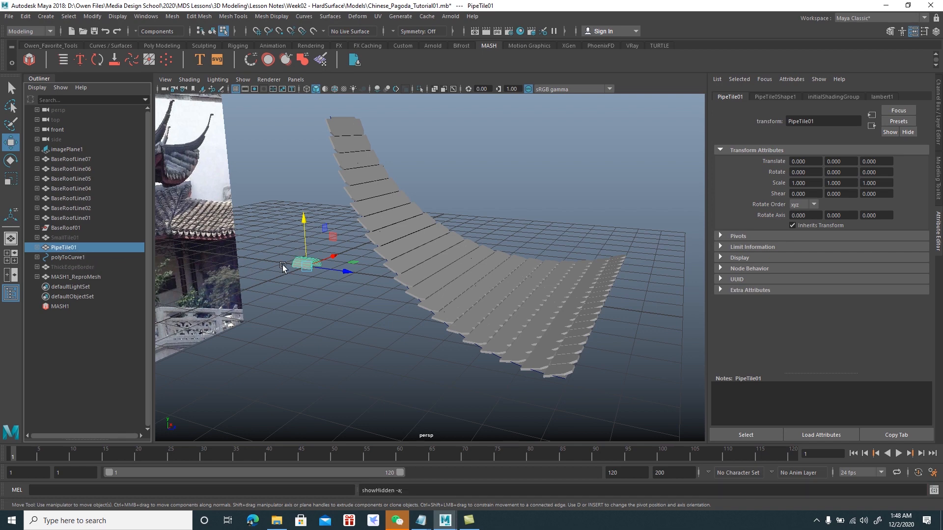
pyautogui.keyDown('alt'); pyautogui.moveTo(282, 265); pyautogui.dragTo(305, 277, button='right'); pyautogui.keyUp('alt')
pyautogui.keyDown('alt'); pyautogui.moveTo(305, 277); pyautogui.dragTo(353, 299, button='middle'); pyautogui.keyUp('alt')
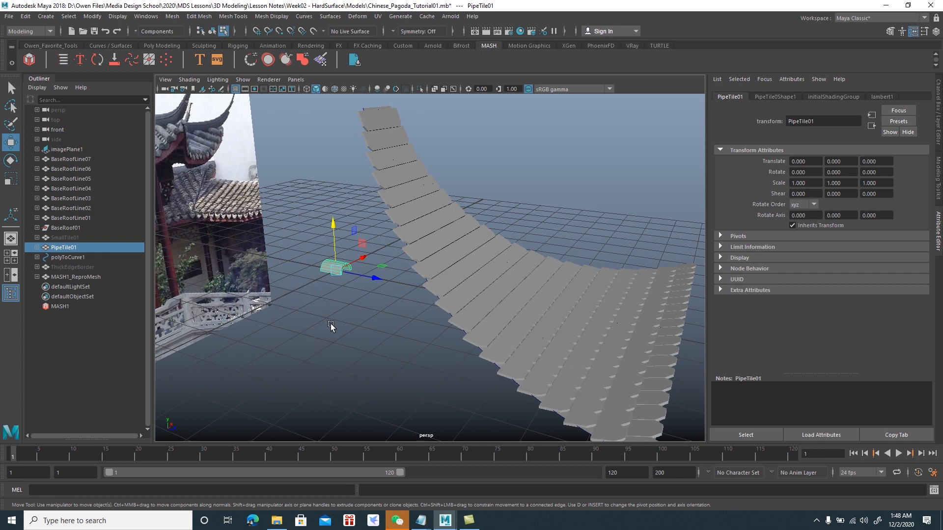
# - Duplicate PipeTile01 six times in place, making copies PipeTile02 through PipeTile07
pyautogui.hotkey('ctrl', 'd')
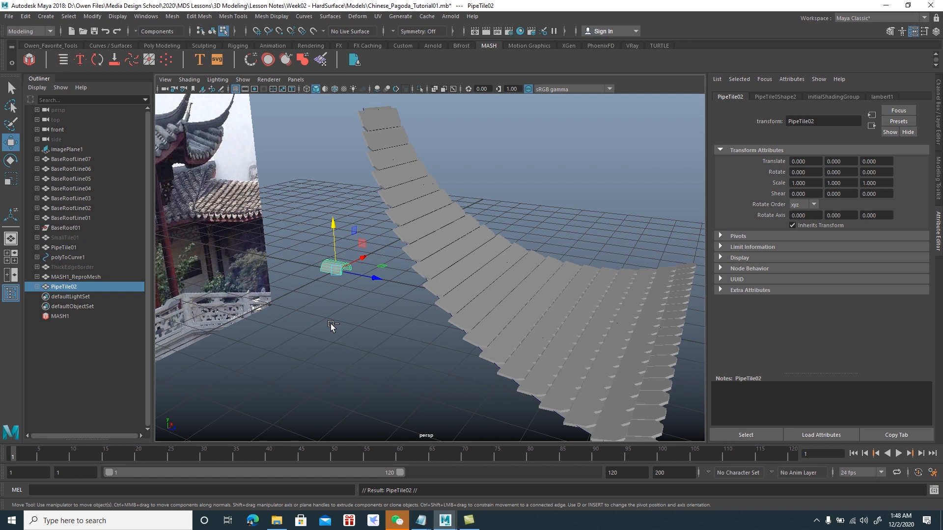
pyautogui.hotkey('ctrl', 'd')
pyautogui.hotkey('ctrl', 'd')
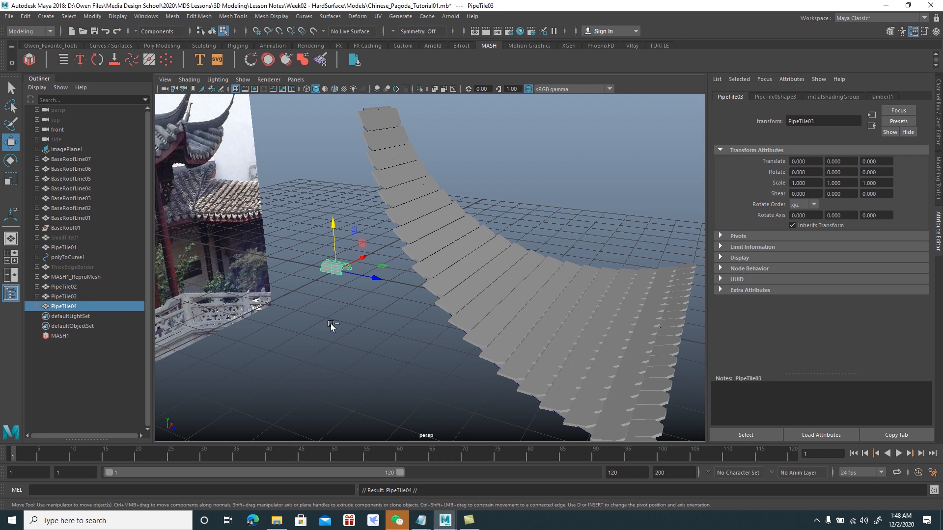
pyautogui.hotkey('ctrl', 'd')
pyautogui.hotkey('ctrl', 'd')
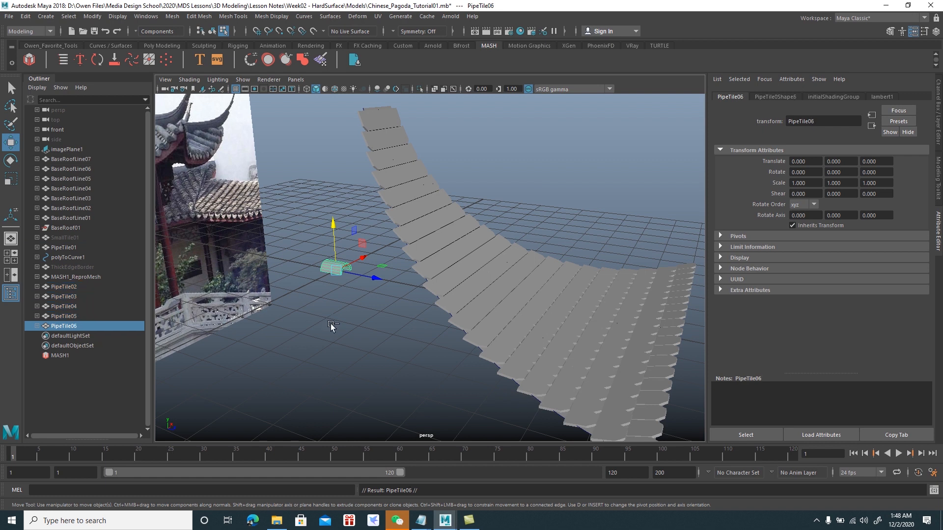
pyautogui.hotkey('ctrl', 'd')
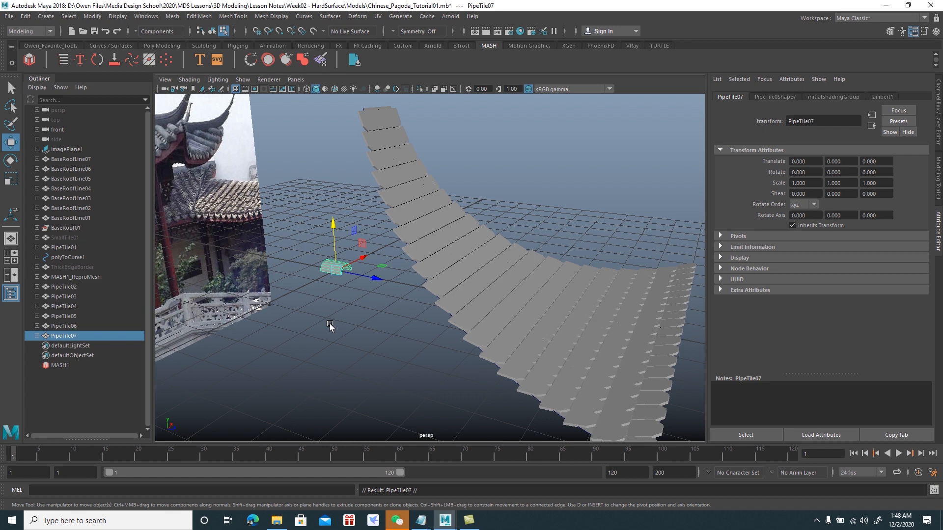
# - Group the six copies with PipeTile01 in the scene list order, and place all seven between BaseRoofLine01 and BaseRoof01
pyautogui.moveTo(72, 323); pyautogui.dragTo(72, 251)
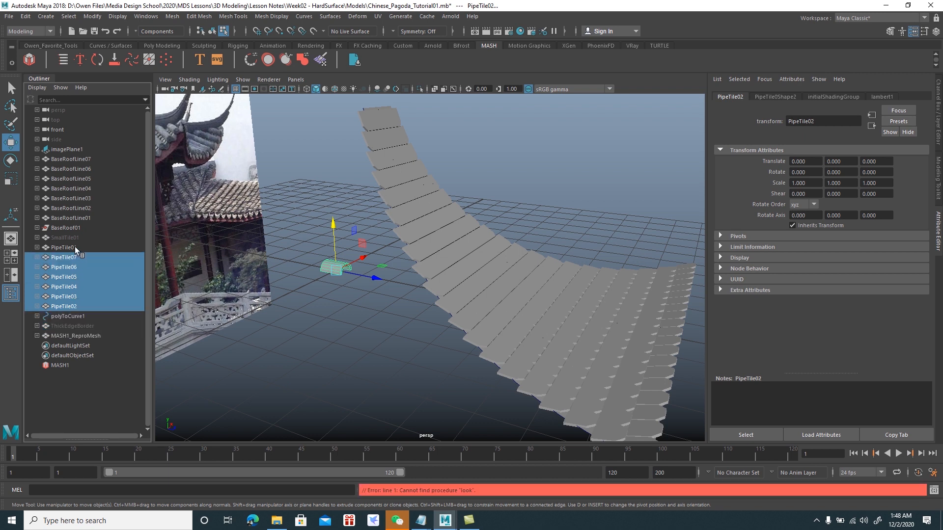
pyautogui.click(69, 248)
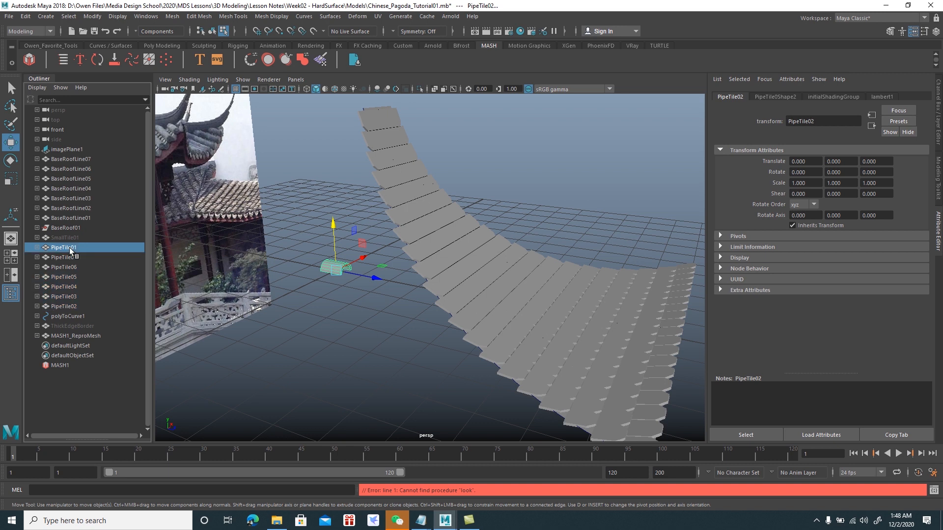
pyautogui.keyDown('shift'); pyautogui.click(67, 306); pyautogui.keyUp('shift')
pyautogui.moveTo(64, 248); pyautogui.dragTo(68, 223)
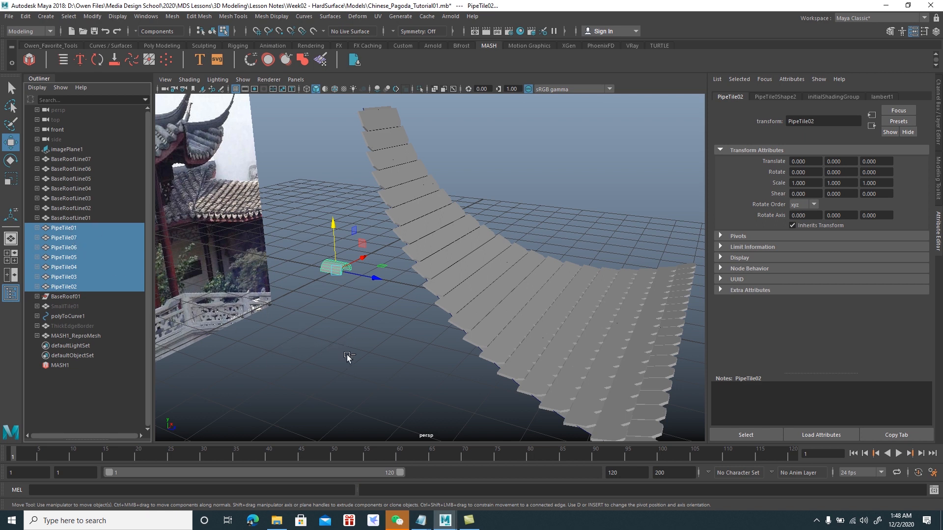
pyautogui.click(70, 229)
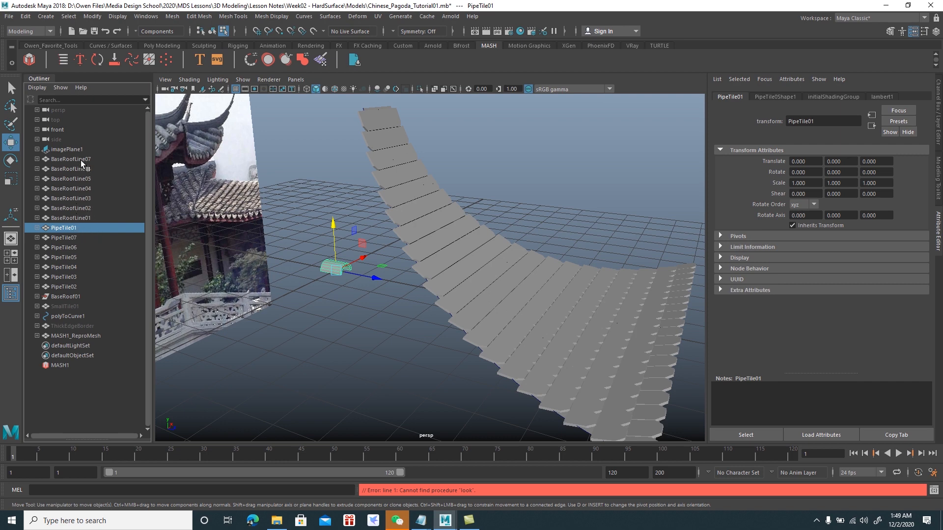
pyautogui.click(80, 161)
pyautogui.keyDown('shift'); pyautogui.click(82, 217); pyautogui.keyUp('shift')
pyautogui.keyDown('alt'); pyautogui.moveTo(329, 260); pyautogui.dragTo(322, 256); pyautogui.keyUp('alt')
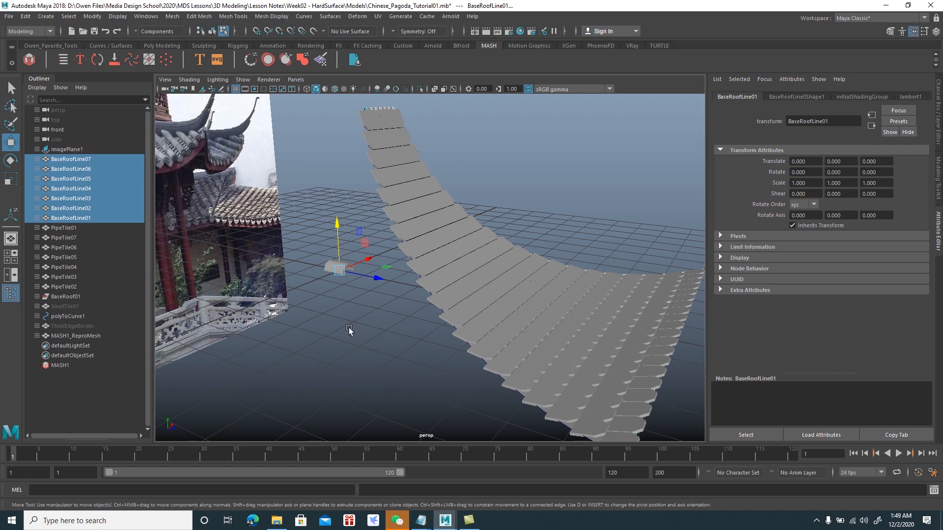
pyautogui.scroll(4, 348, 329)
pyautogui.click(390, 321)
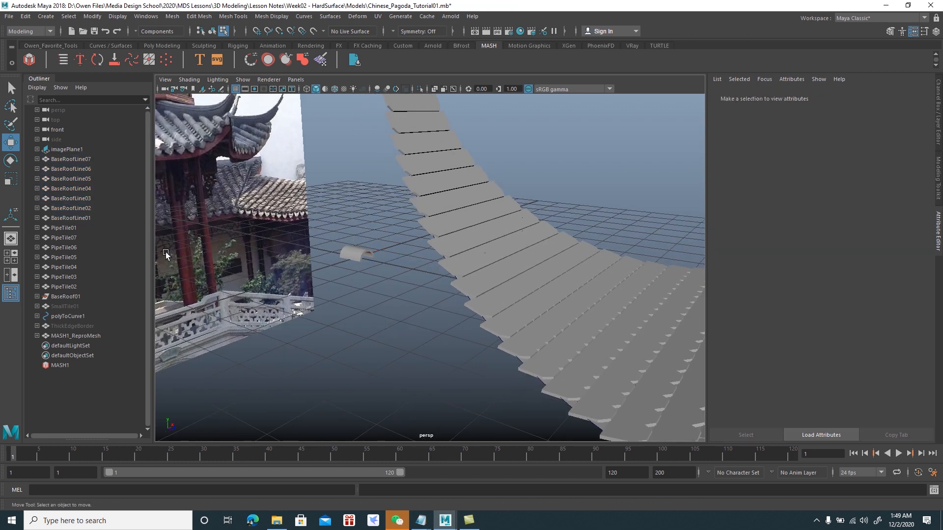
# - Create a MASH network from PipeTile01 with the Mesh distribution type and BaseRoofLine01 as its input mesh
pyautogui.click(74, 228)
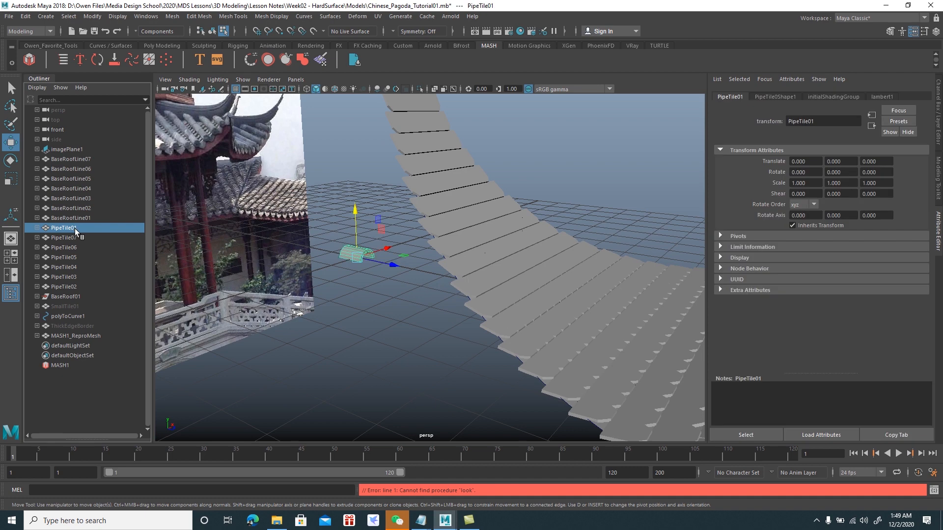
pyautogui.click(30, 61)
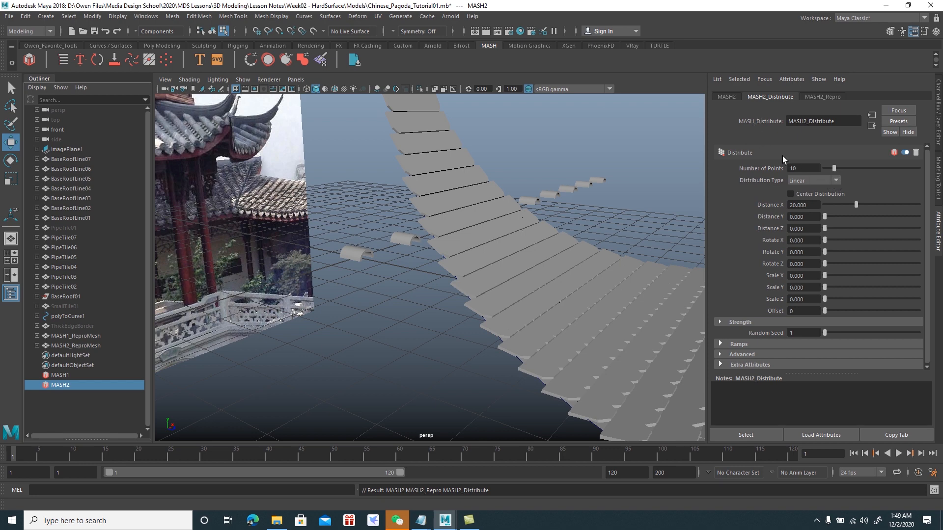
pyautogui.click(837, 180)
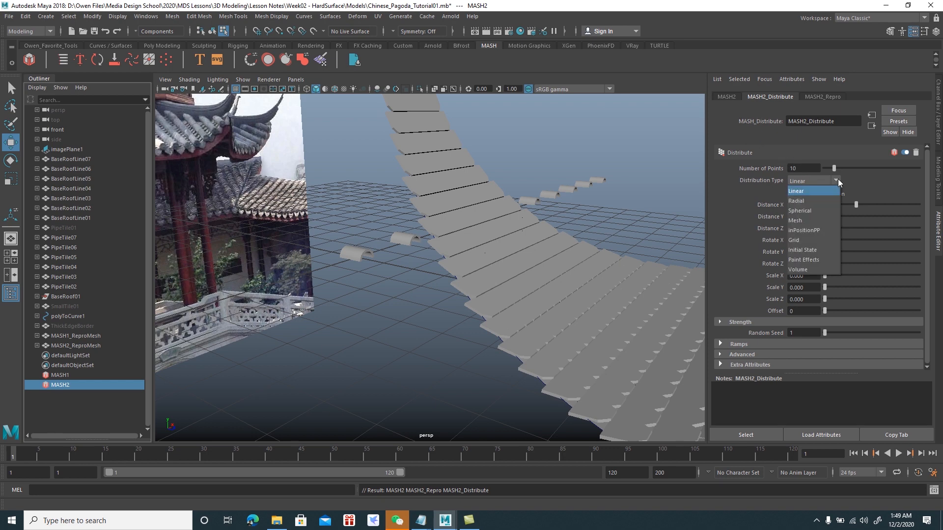
pyautogui.click(806, 219)
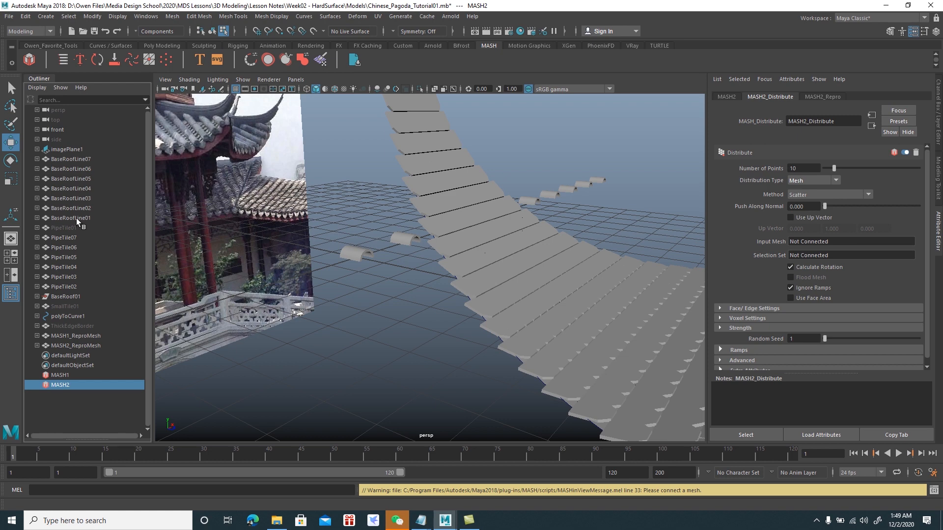
pyautogui.moveTo(75, 218); pyautogui.dragTo(804, 241, button='middle')
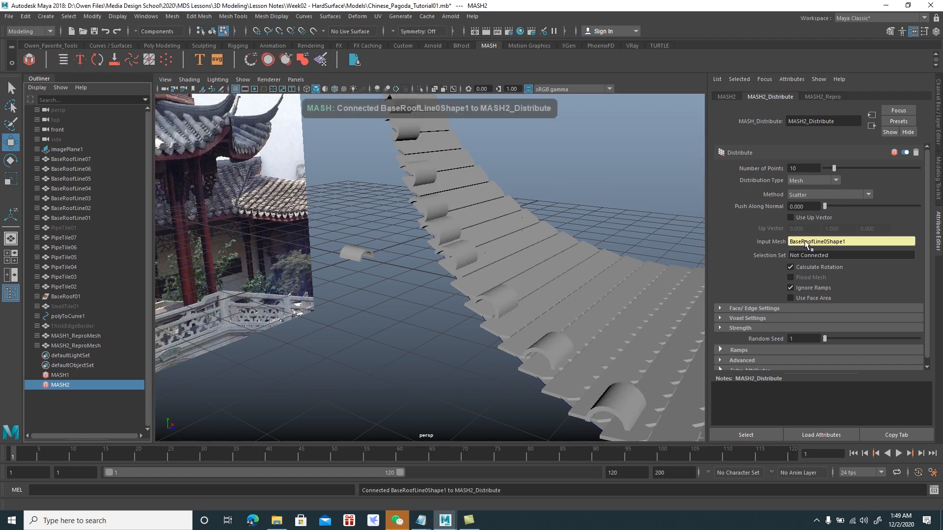
# - Show wireframe on shaded, and distribute the pipe tiles by the Face Centre method with Flood Mesh enabled
pyautogui.keyDown('alt'); pyautogui.moveTo(584, 270); pyautogui.dragTo(452, 202); pyautogui.keyUp('alt')
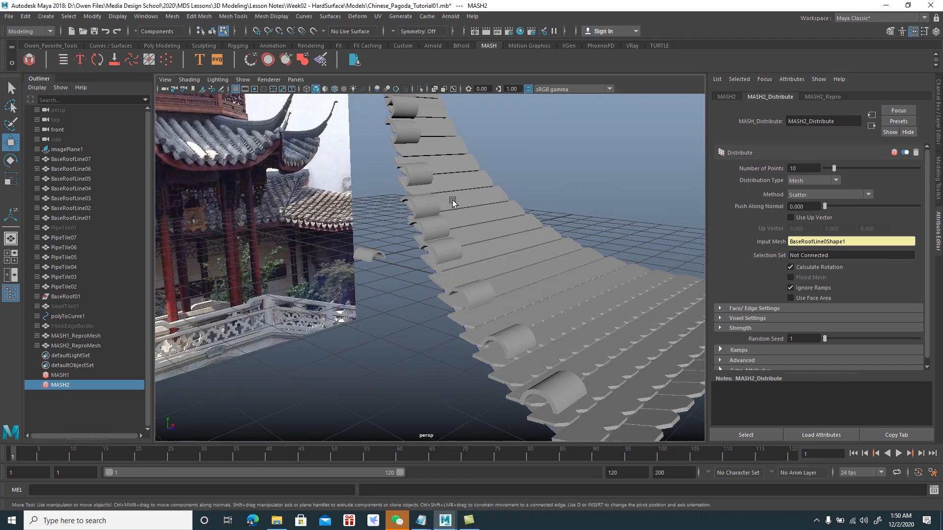
pyautogui.click(334, 89)
pyautogui.scroll(1, 411, 172)
pyautogui.keyDown('alt'); pyautogui.moveTo(411, 172); pyautogui.dragTo(424, 187); pyautogui.keyUp('alt')
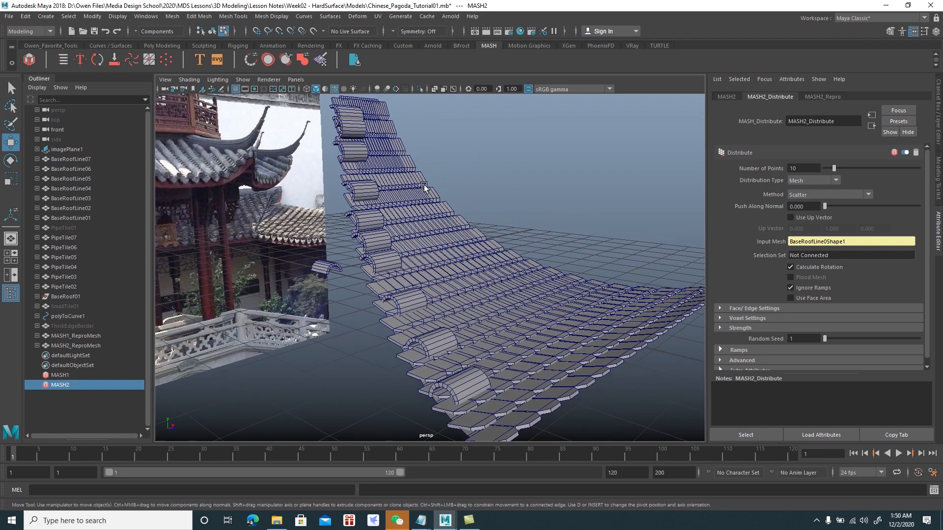
pyautogui.click(839, 195)
pyautogui.click(820, 234)
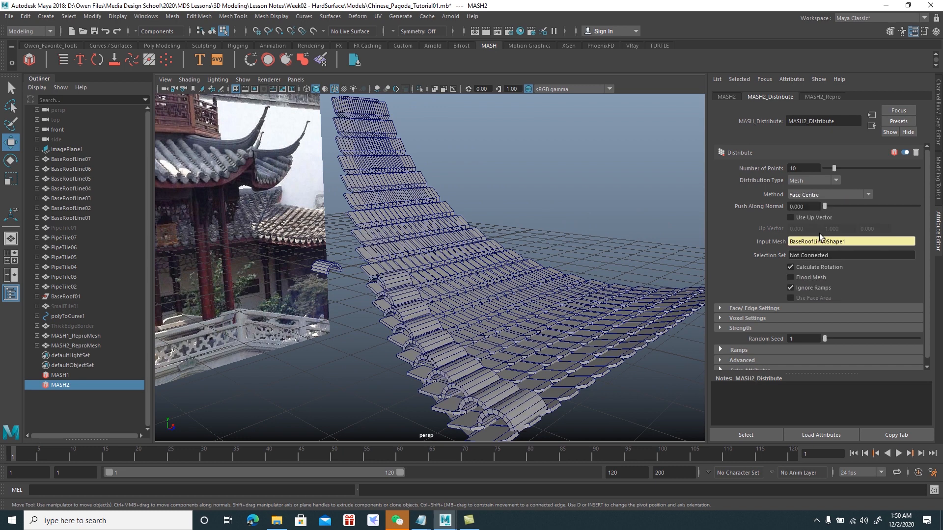
pyautogui.click(791, 278)
pyautogui.keyDown('alt'); pyautogui.moveTo(497, 276); pyautogui.dragTo(509, 272); pyautogui.keyUp('alt')
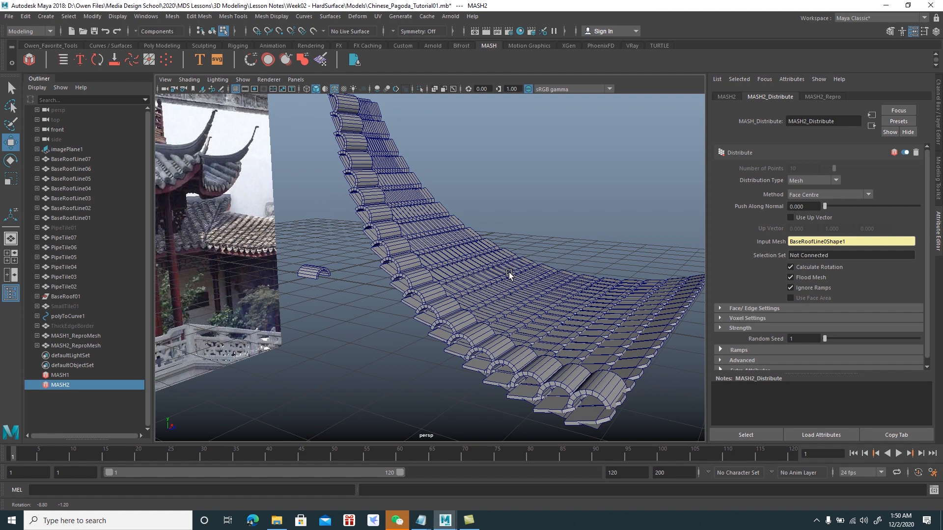
# - Rotate PipeTile01 about 69° around Y and about -12° around X to orient the pipe tiles along the roof strip
pyautogui.click(72, 228)
pyautogui.keyDown('alt'); pyautogui.moveTo(314, 282); pyautogui.dragTo(338, 281); pyautogui.keyUp('alt')
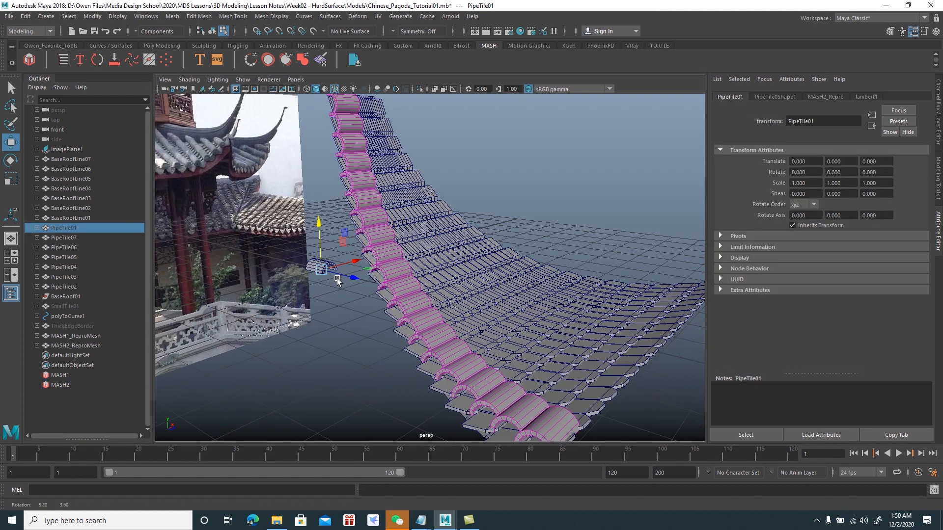
pyautogui.press('e')
pyautogui.moveTo(320, 285); pyautogui.dragTo(375, 278)
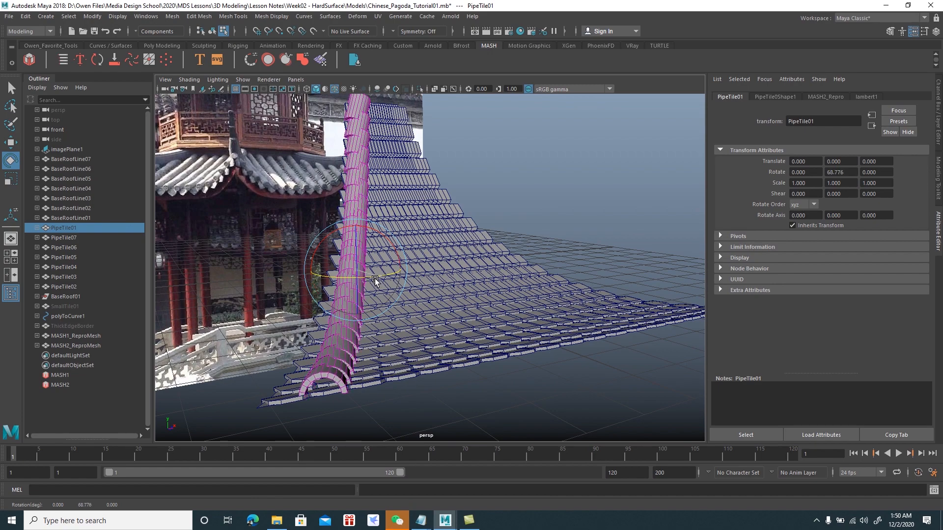
pyautogui.keyDown('alt'); pyautogui.moveTo(375, 279); pyautogui.dragTo(297, 279); pyautogui.keyUp('alt')
pyautogui.moveTo(510, 275); pyautogui.dragTo(563, 271)
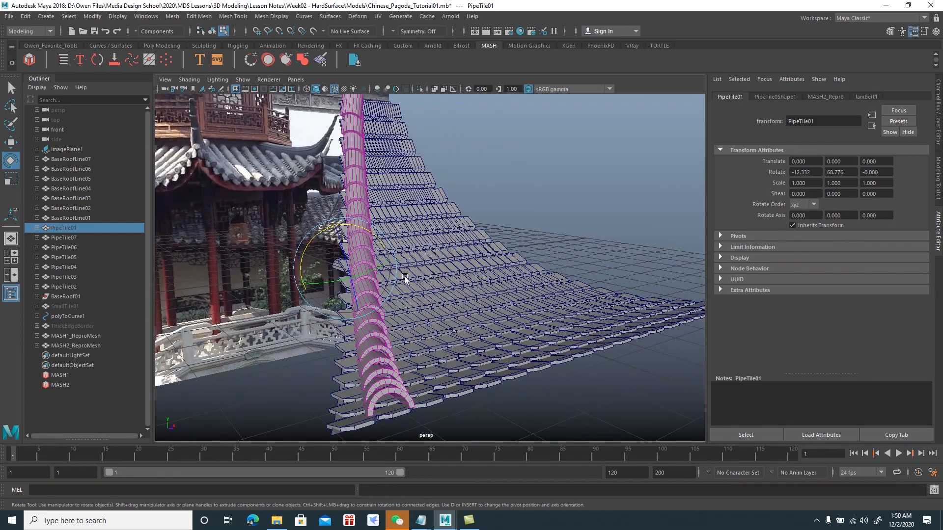
# - Try to refine PipeTile01's rotation to about -11° around X, 66° around Y and 2° around Z
pyautogui.moveTo(375, 270); pyautogui.dragTo(418, 279)
pyautogui.press('w')
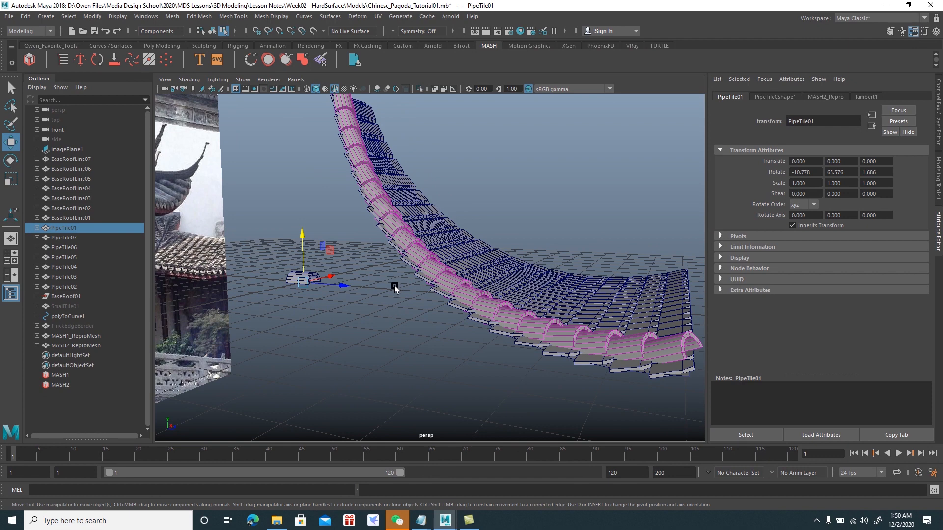
pyautogui.click(92, 17)
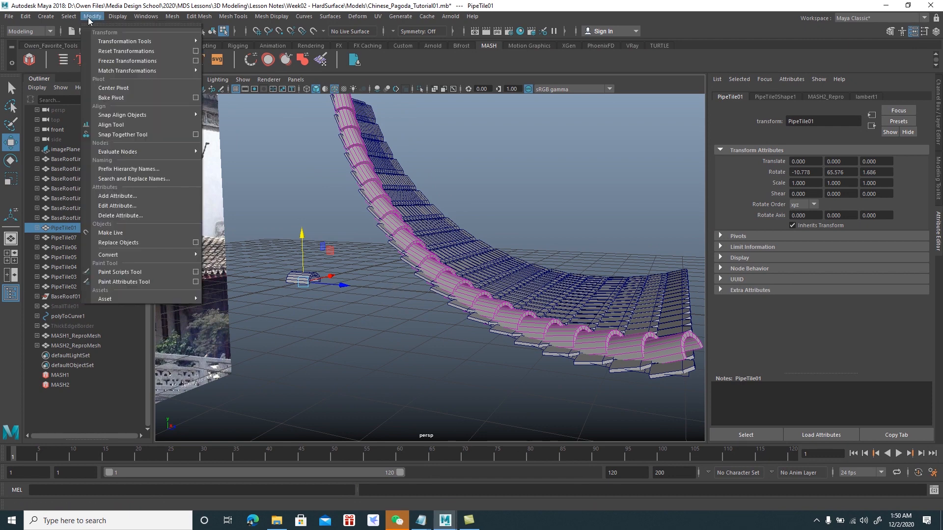
pyautogui.click(297, 6)
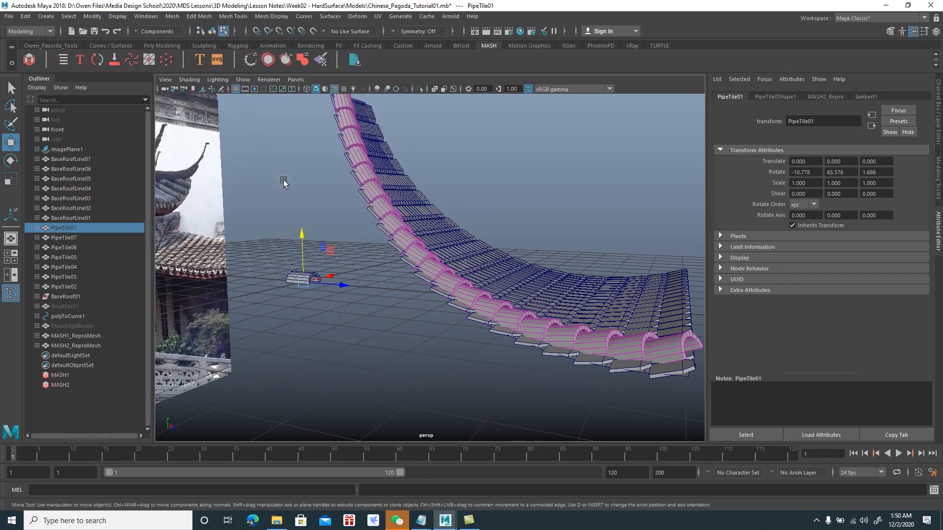
# - Delete the MASH2 network, and unhide and delete the rotated PipeTile01
pyautogui.click(60, 386)
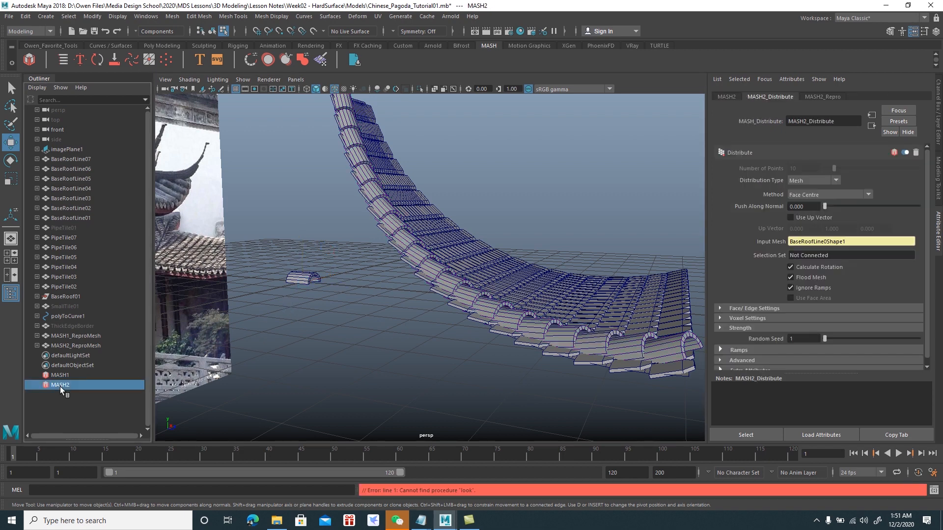
pyautogui.press('Delete')
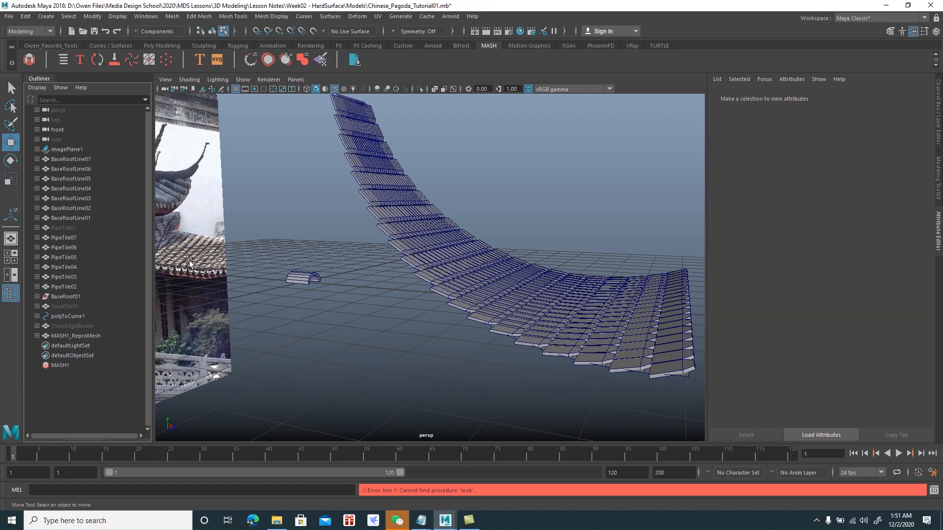
pyautogui.click(74, 227)
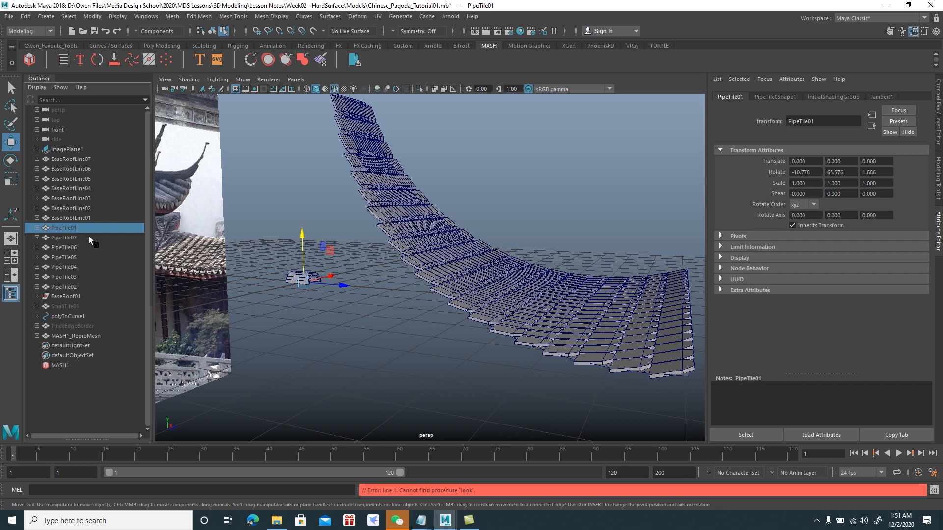
pyautogui.hotkey('shift', 'h')
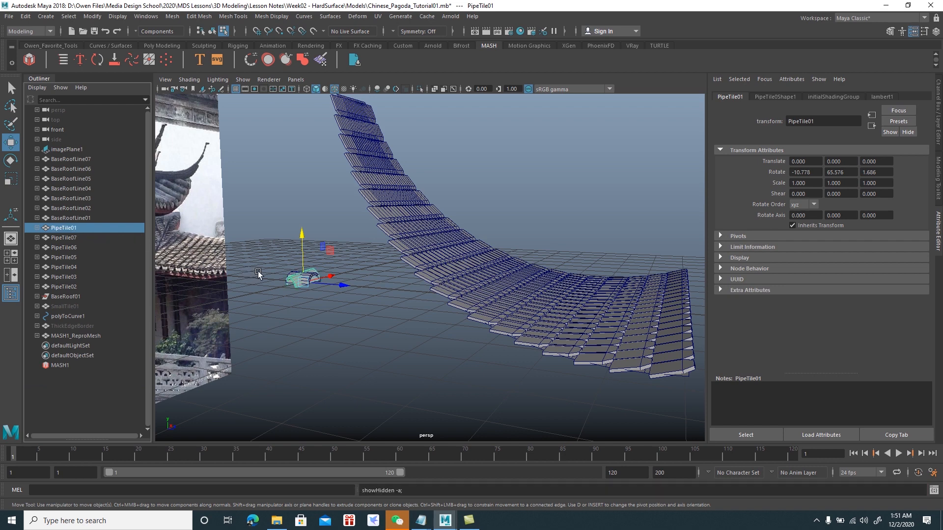
pyautogui.keyDown('alt'); pyautogui.moveTo(299, 278); pyautogui.dragTo(425, 332); pyautogui.keyUp('alt')
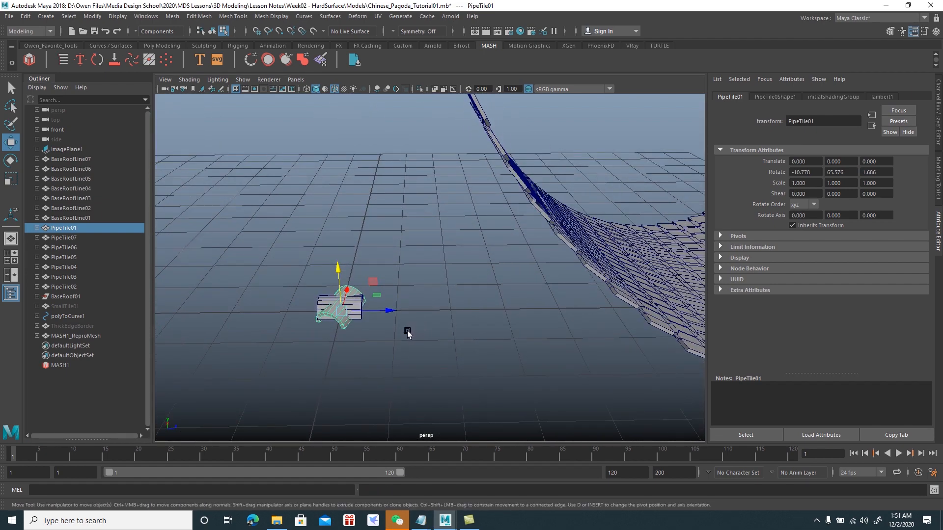
pyautogui.press('e')
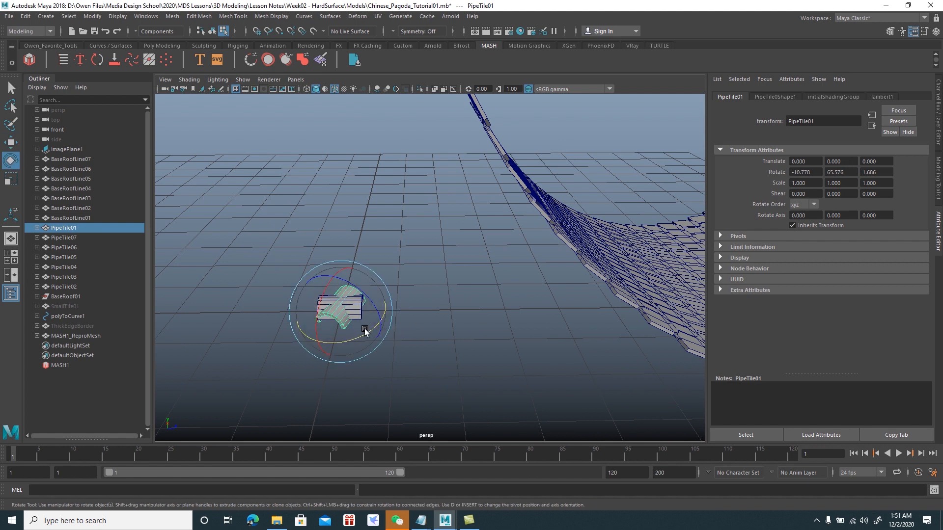
pyautogui.press('Delete')
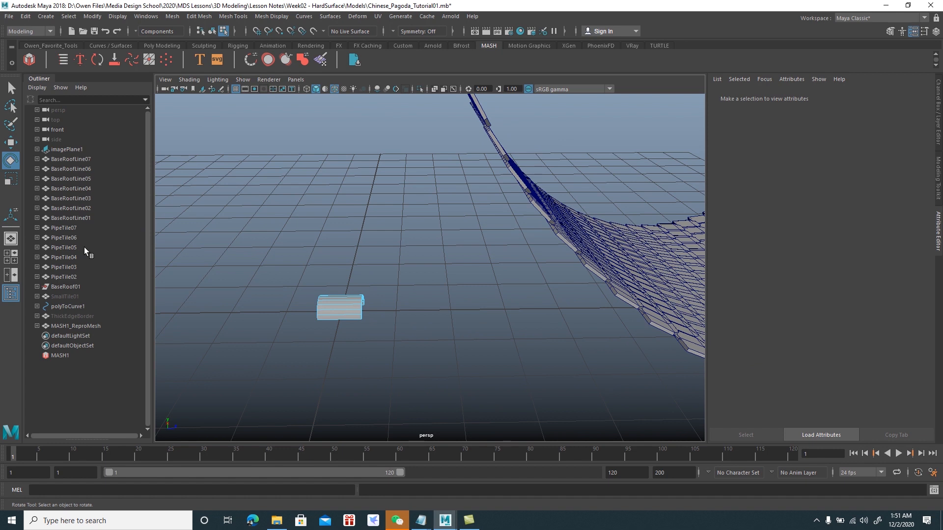
# - Duplicate the unrotated PipeTile02 to replace the deleted first pipe tile
pyautogui.click(72, 277)
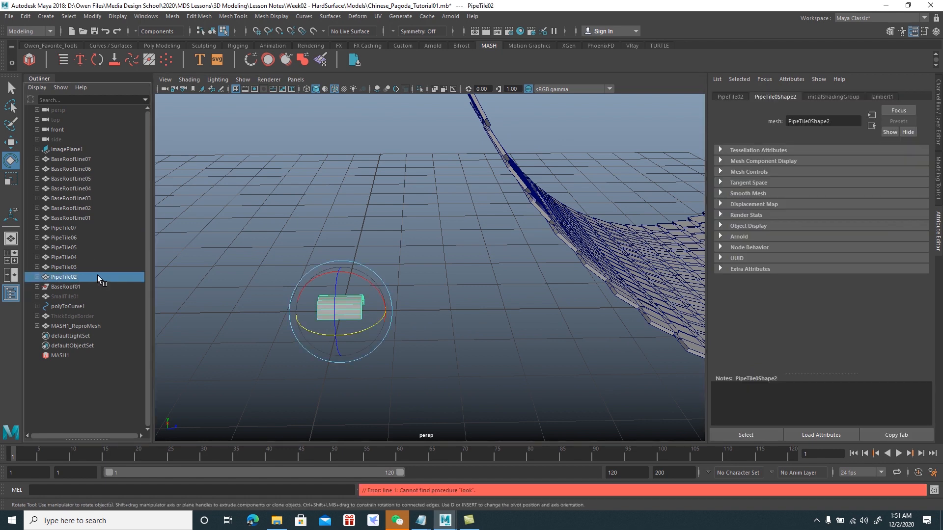
pyautogui.hotkey('ctrl', 'd')
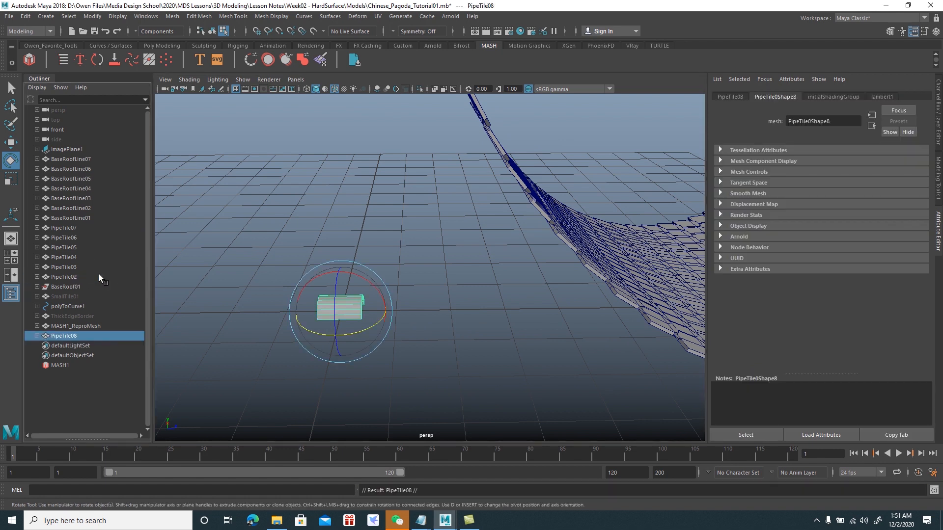
# - Rename PipeTile08 to PipeTile01 and move it directly below PipeTile02 in the Outliner
pyautogui.press('w')
pyautogui.doubleClick(75, 336)
pyautogui.click(83, 336)
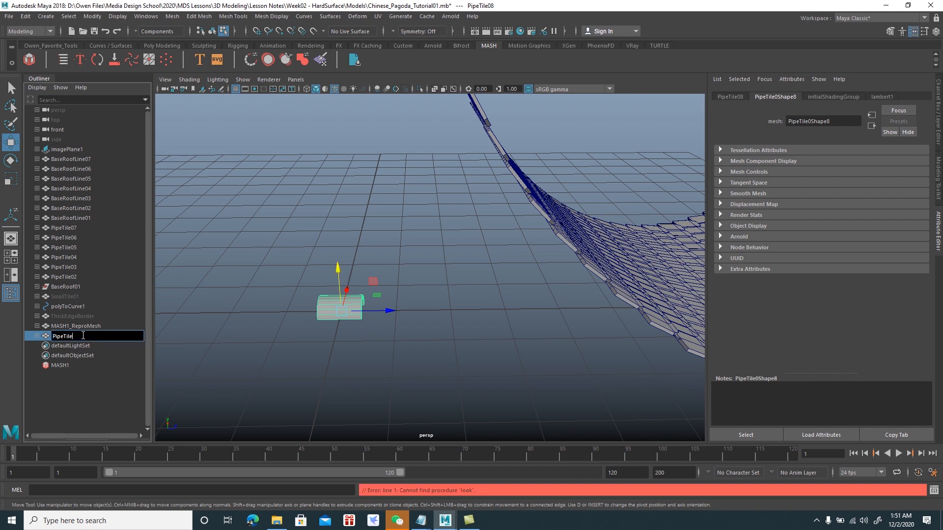
pyautogui.write('1')
pyautogui.press('Return')
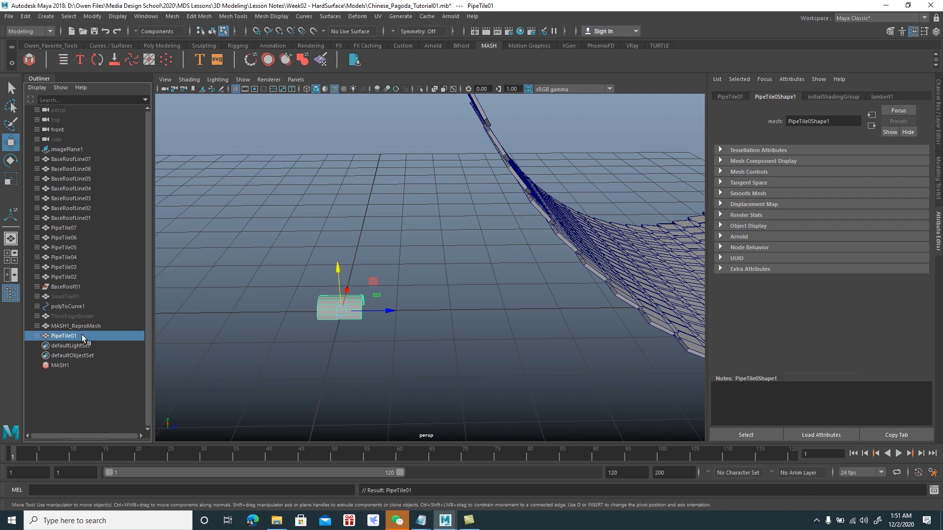
pyautogui.moveTo(72, 337); pyautogui.dragTo(77, 280)
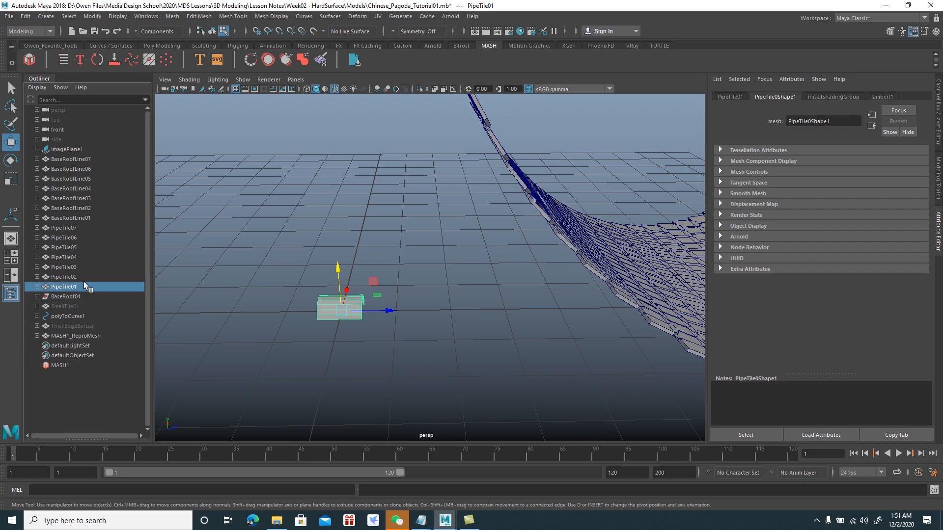
# - Freeze the transformations of each pipe tile in turn, from PipeTile01 through PipeTile07
pyautogui.keyDown('alt'); pyautogui.moveTo(251, 309); pyautogui.dragTo(294, 231); pyautogui.keyUp('alt')
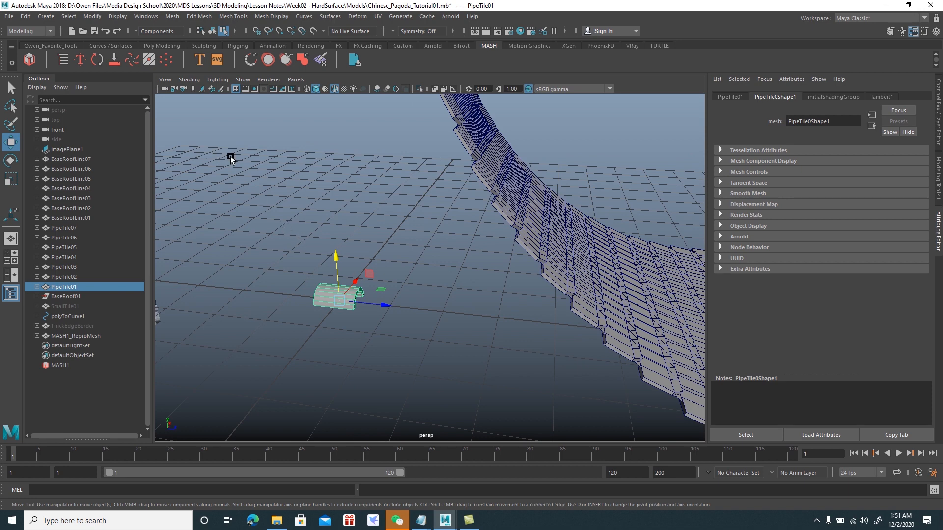
pyautogui.click(94, 18)
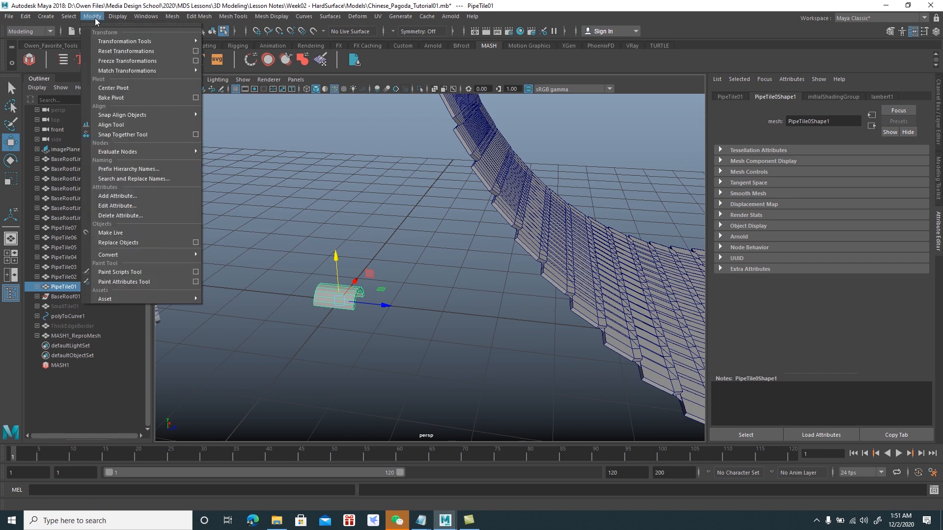
pyautogui.click(143, 63)
pyautogui.click(73, 277)
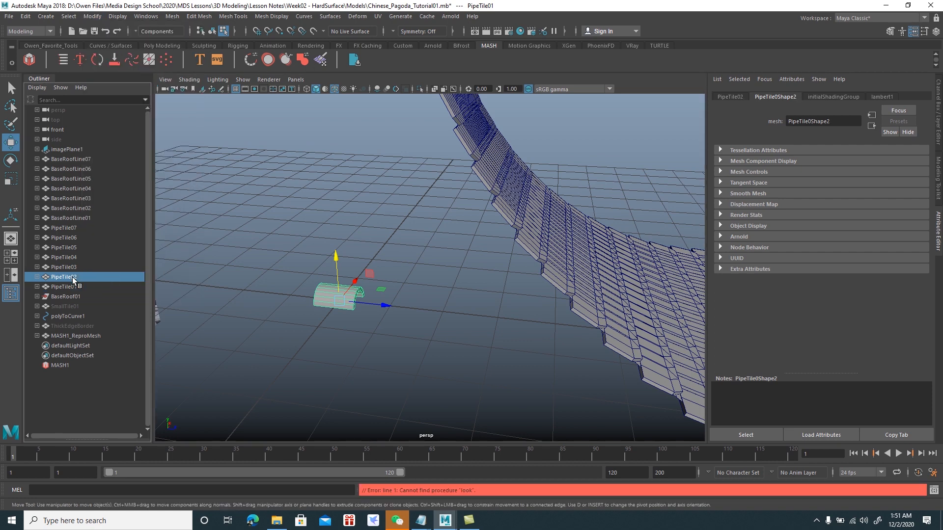
pyautogui.click(72, 267)
pyautogui.click(73, 257)
pyautogui.press('g')
pyautogui.click(72, 248)
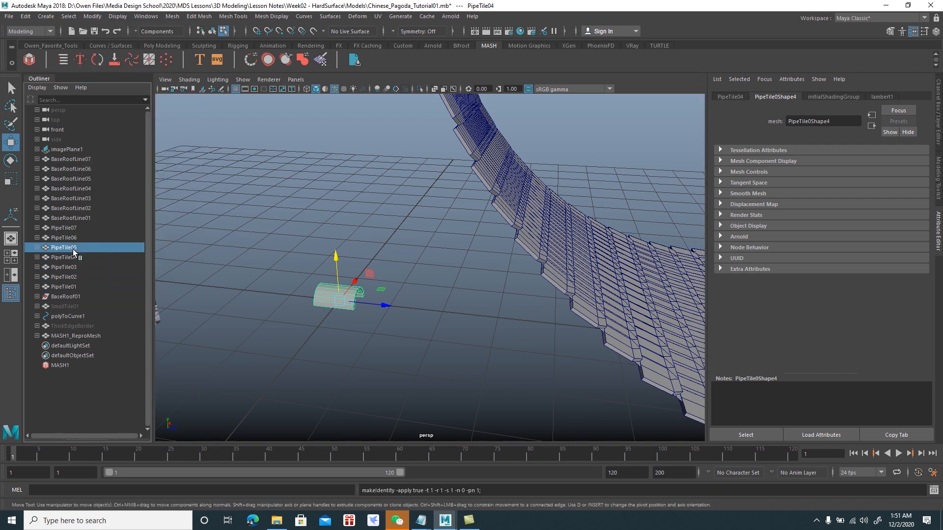
pyautogui.click(74, 238)
pyautogui.click(75, 228)
# - Freeze the transformations of each roof line mesh in turn, from BaseRoofLine01 through BaseRoofLine07
pyautogui.click(78, 218)
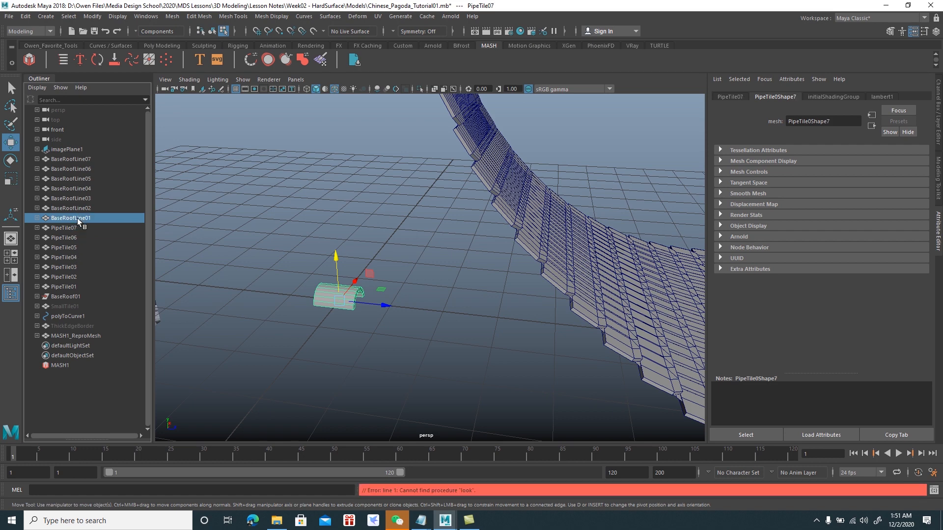
pyautogui.press('g')
pyautogui.click(78, 209)
pyautogui.press('g')
pyautogui.click(83, 197)
pyautogui.press('g')
pyautogui.click(83, 189)
pyautogui.press('g')
pyautogui.click(84, 179)
pyautogui.click(84, 169)
pyautogui.click(83, 159)
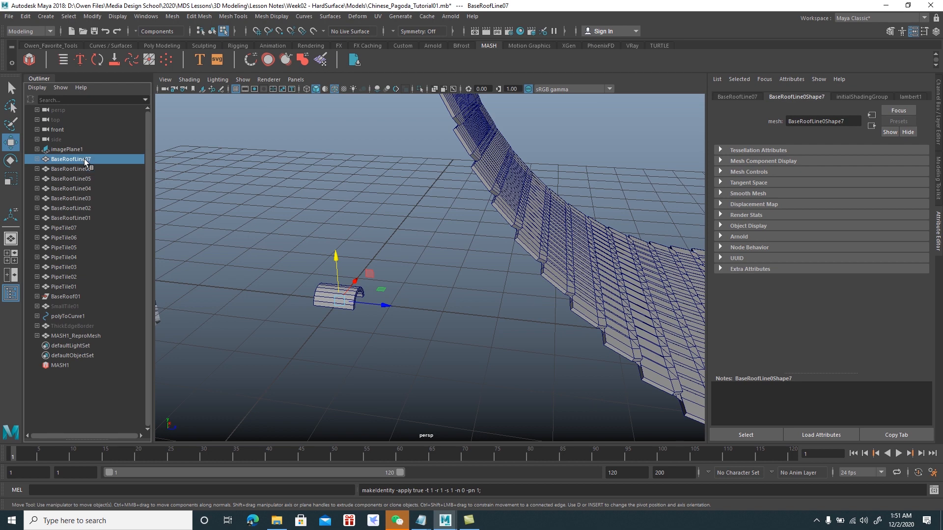
# - Reset the transformations of each roof line mesh in turn, from BaseRoofLine07 down to BaseRoofLine01
pyautogui.click(93, 17)
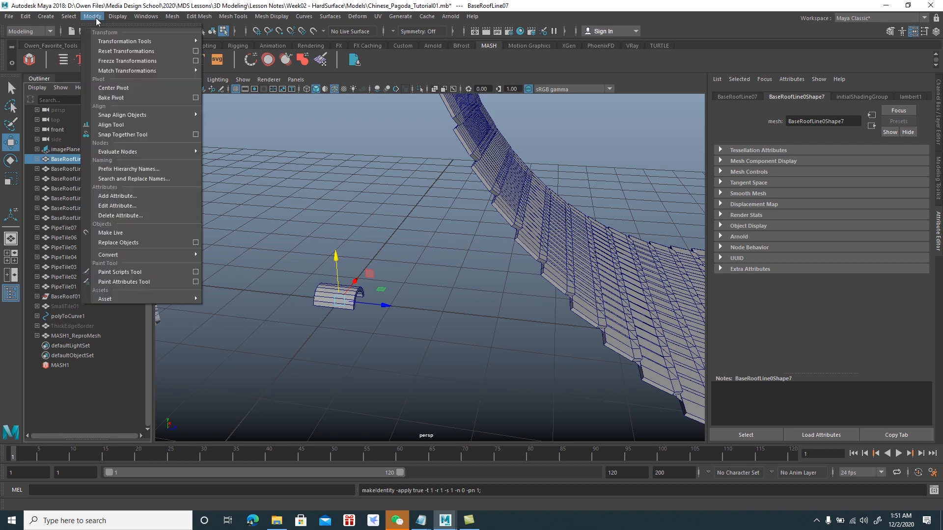
pyautogui.click(112, 51)
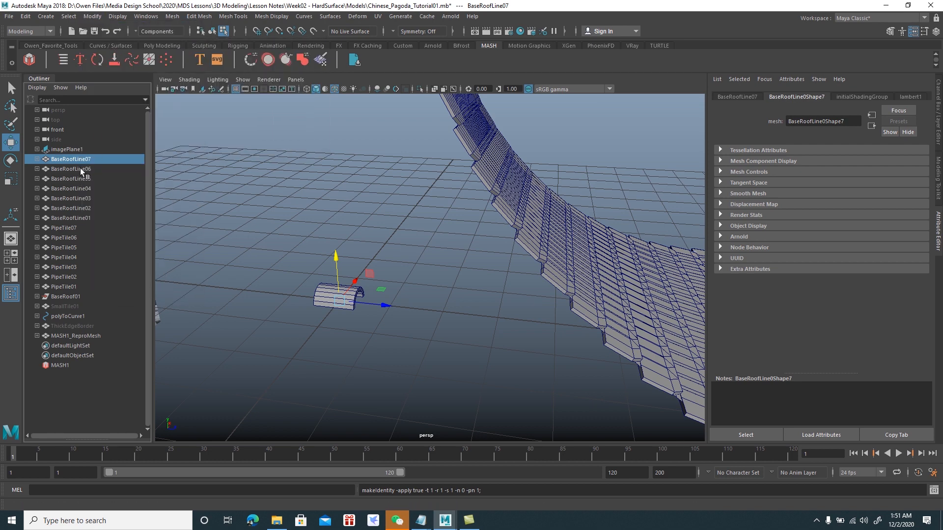
pyautogui.click(80, 169)
pyautogui.click(80, 179)
pyautogui.click(77, 189)
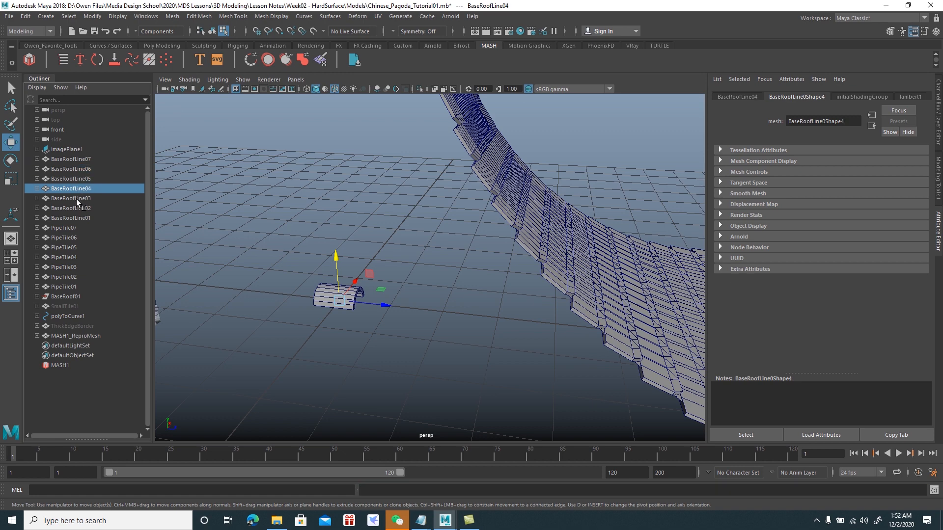
pyautogui.click(75, 199)
pyautogui.click(74, 208)
pyautogui.click(71, 218)
# - Reset the transformations of each pipe tile in turn, from PipeTile07 down to PipeTile01, and clear the selection
pyautogui.click(67, 228)
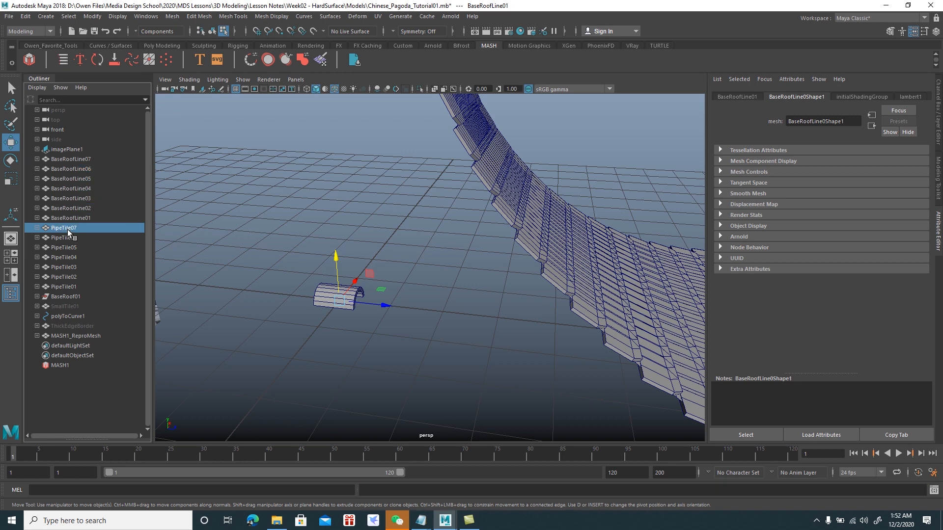
pyautogui.click(68, 238)
pyautogui.click(68, 247)
pyautogui.click(70, 256)
pyautogui.click(69, 267)
pyautogui.click(70, 277)
pyautogui.click(70, 287)
pyautogui.keyDown('alt'); pyautogui.moveTo(283, 282); pyautogui.dragTo(380, 324); pyautogui.keyUp('alt')
pyautogui.click(363, 351)
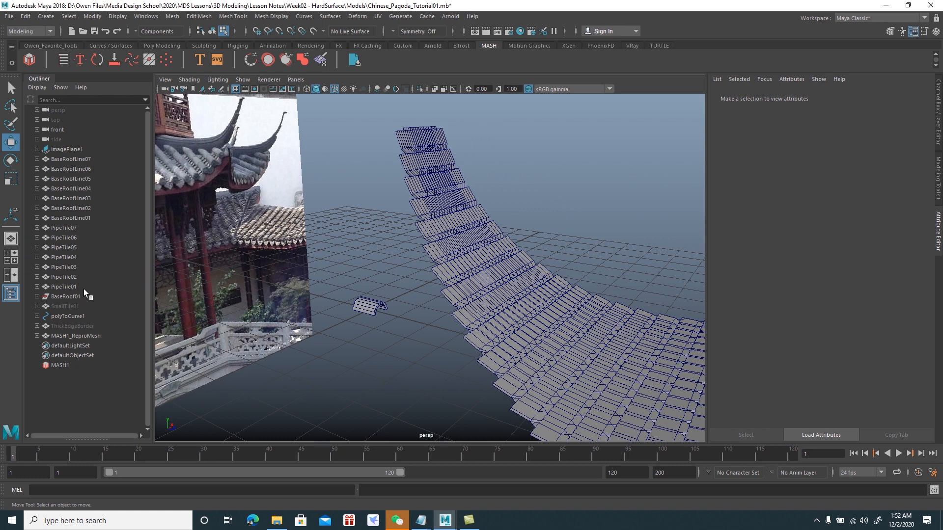
# - Create a MASH network from PipeTile01 with Mesh distribution and connect BaseRoofLine01 as its input mesh
pyautogui.click(73, 288)
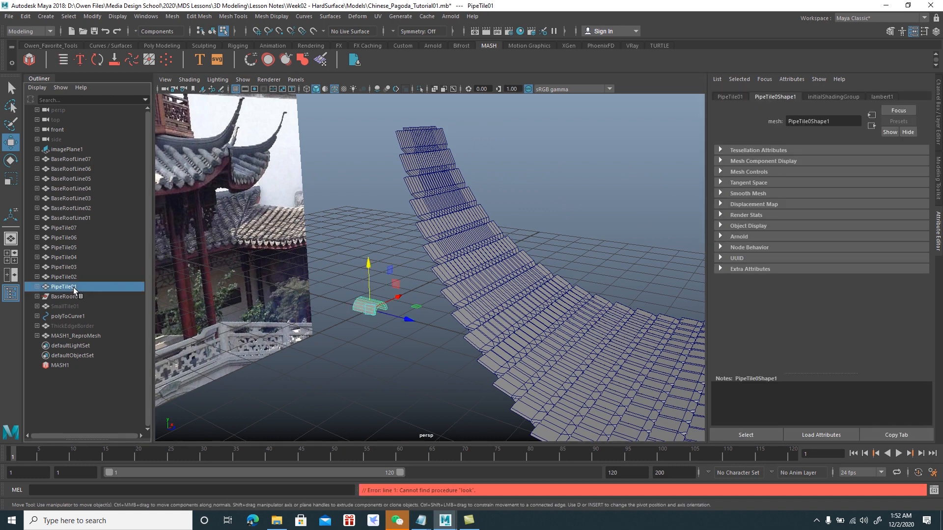
pyautogui.click(30, 60)
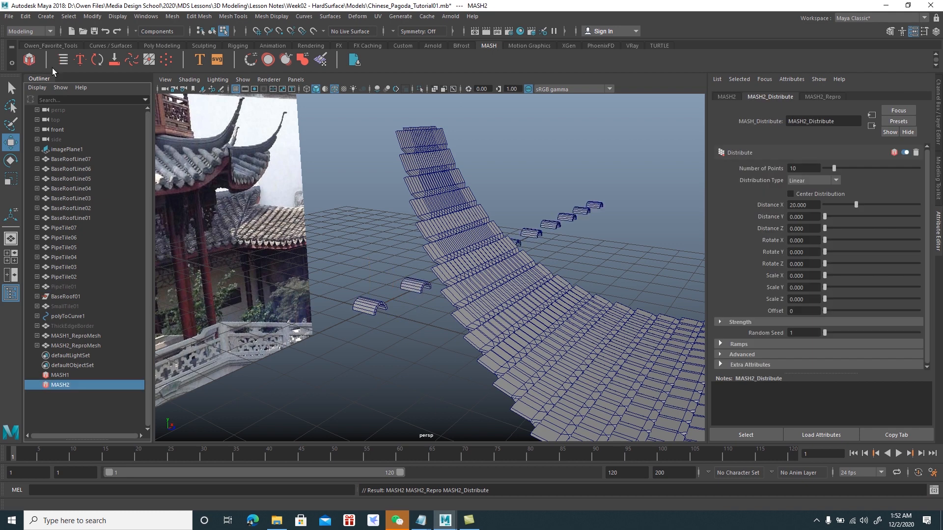
pyautogui.click(796, 180)
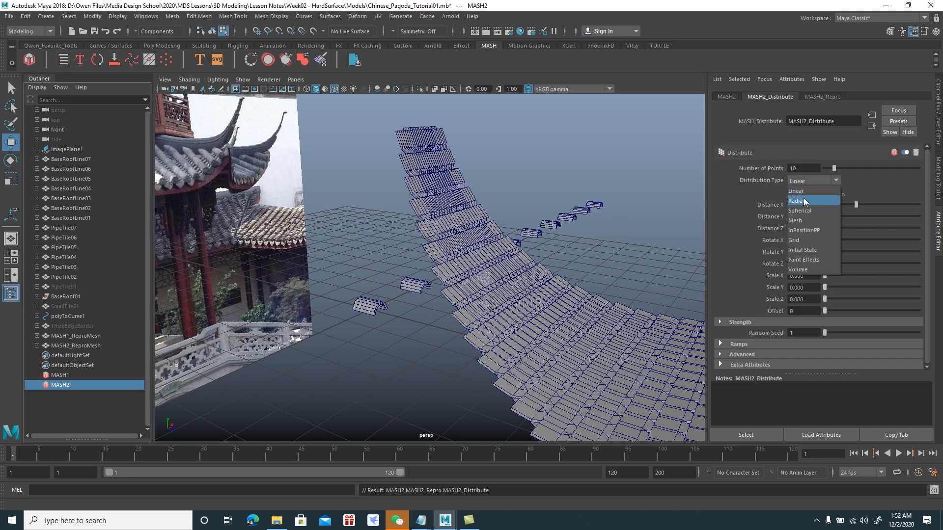
pyautogui.click(796, 221)
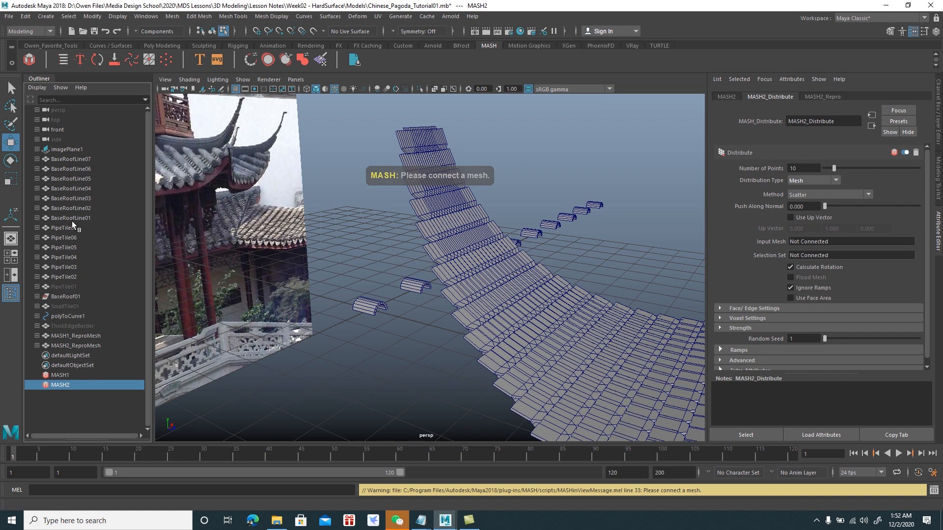
pyautogui.moveTo(72, 219); pyautogui.dragTo(805, 242, button='middle')
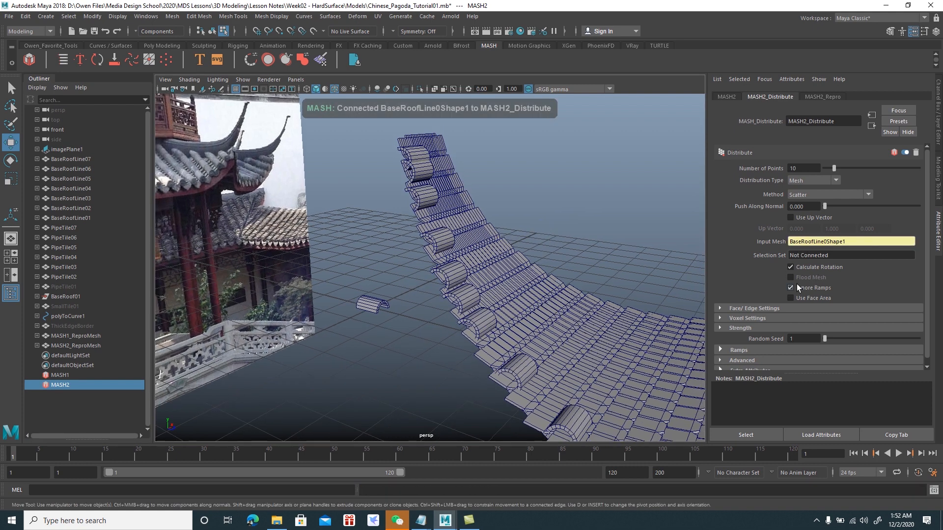
# - Set the PipeTile01 network's distribution method to Face Centre and enable Flood Mesh
pyautogui.click(813, 196)
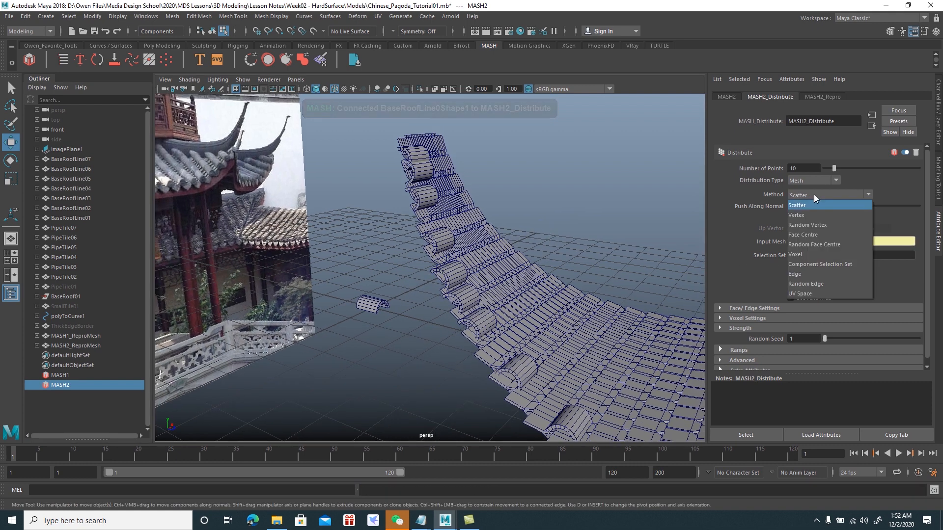
pyautogui.click(809, 235)
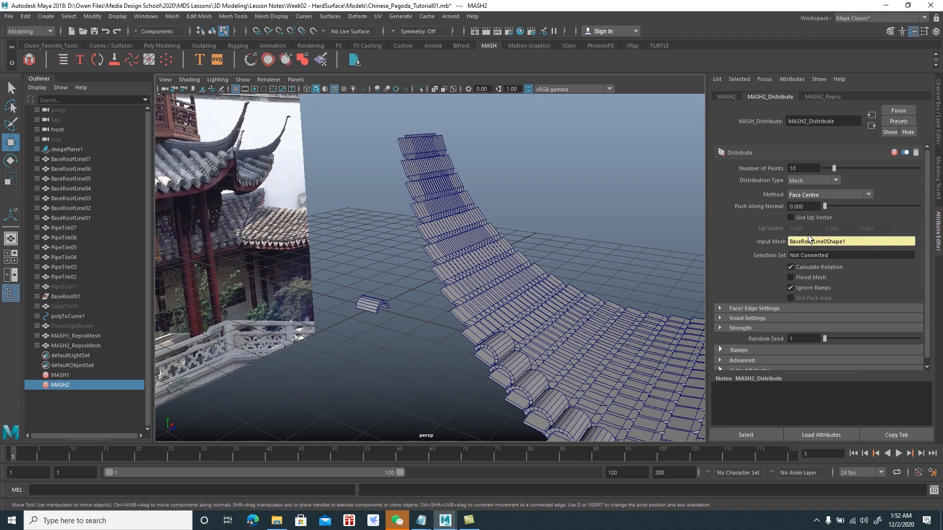
pyautogui.click(791, 277)
pyautogui.keyDown('alt'); pyautogui.moveTo(470, 238); pyautogui.dragTo(495, 249, button='right'); pyautogui.keyUp('alt')
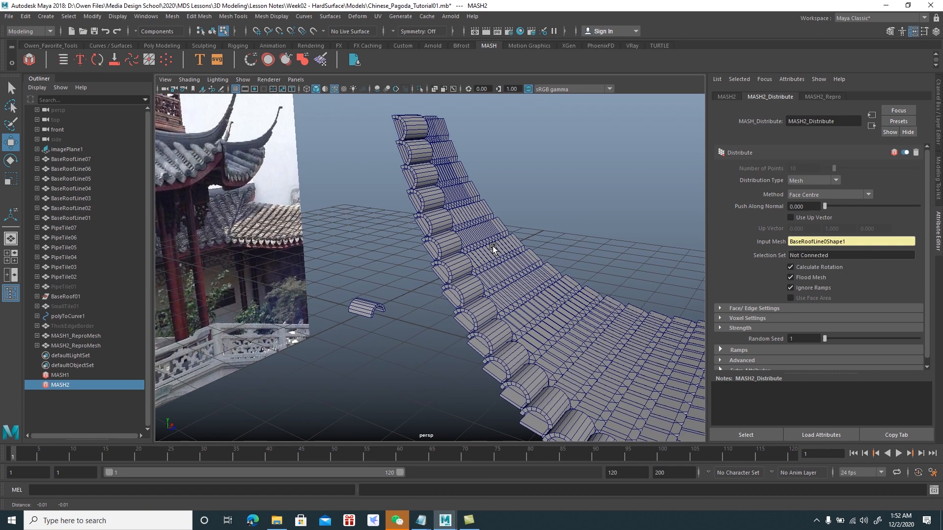
pyautogui.keyDown('alt'); pyautogui.moveTo(495, 248); pyautogui.dragTo(506, 220, button='middle'); pyautogui.keyUp('alt')
# - Rotate the source PipeTile01 about 85° around Y so its copies run along the roof slope, and clear the selection
pyautogui.click(64, 287)
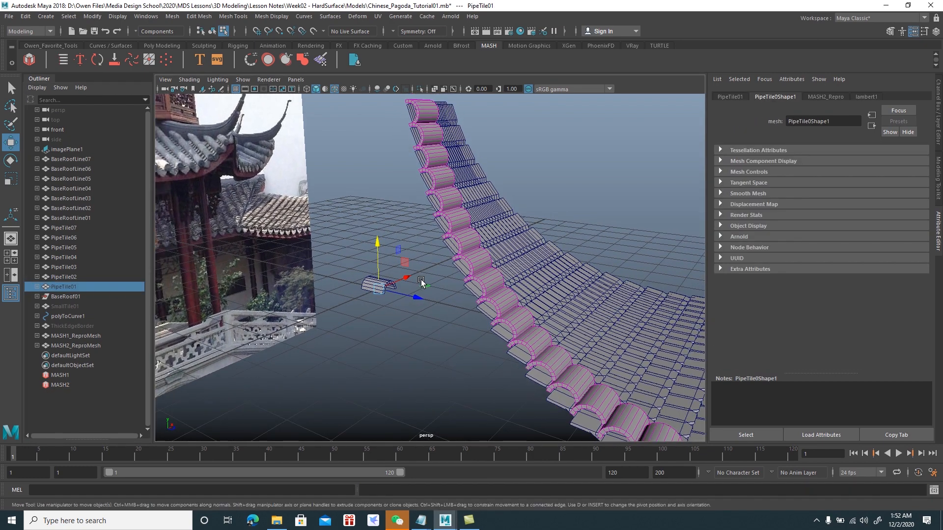
pyautogui.press('e')
pyautogui.moveTo(425, 285)
pyautogui.keyDown('alt'); pyautogui.mouseDown()
pyautogui.moveTo(389, 301)
pyautogui.moveTo(432, 294)
pyautogui.moveTo(450, 271)
pyautogui.moveTo(421, 293)
pyautogui.mouseUp(); pyautogui.keyUp('alt')
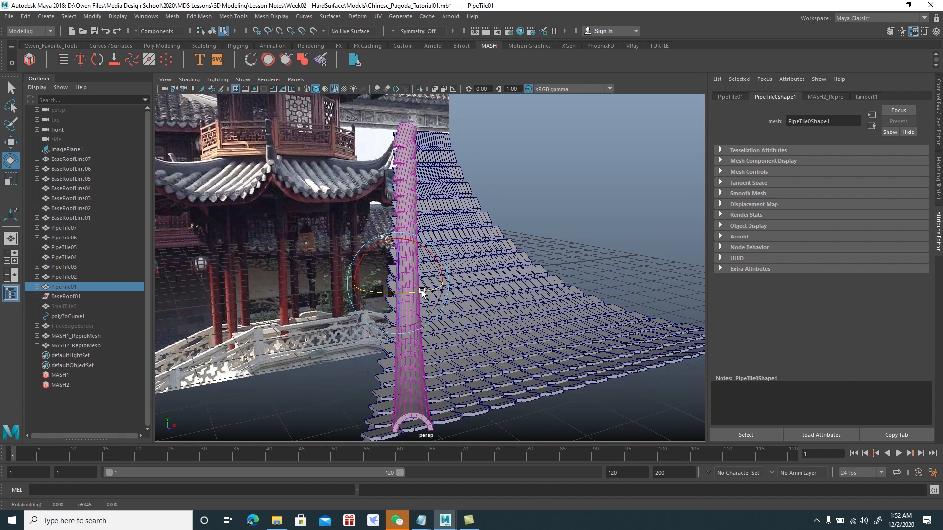
pyautogui.moveTo(438, 265); pyautogui.dragTo(481, 253)
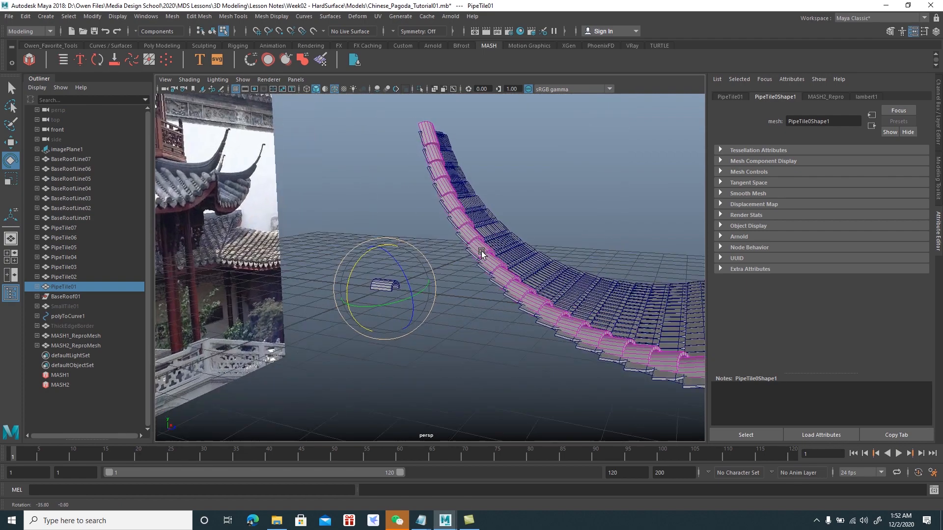
pyautogui.press('w')
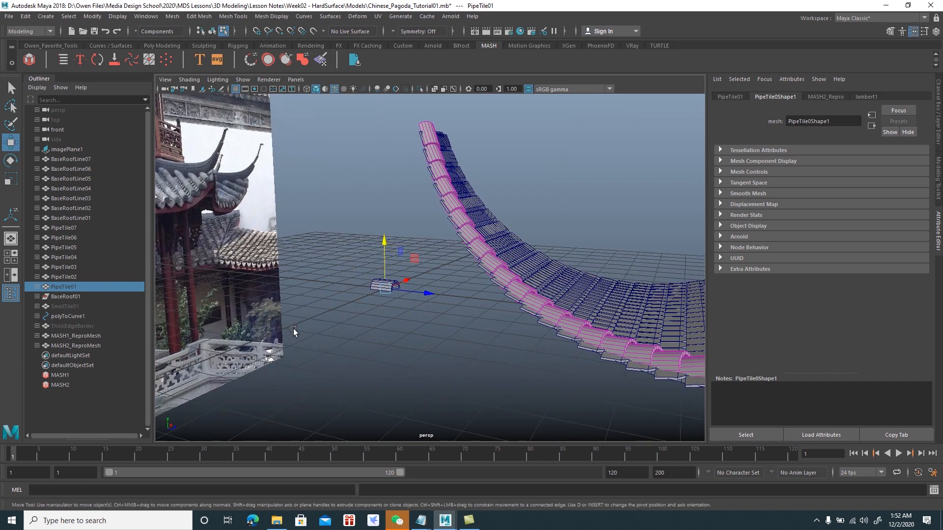
pyautogui.click(387, 343)
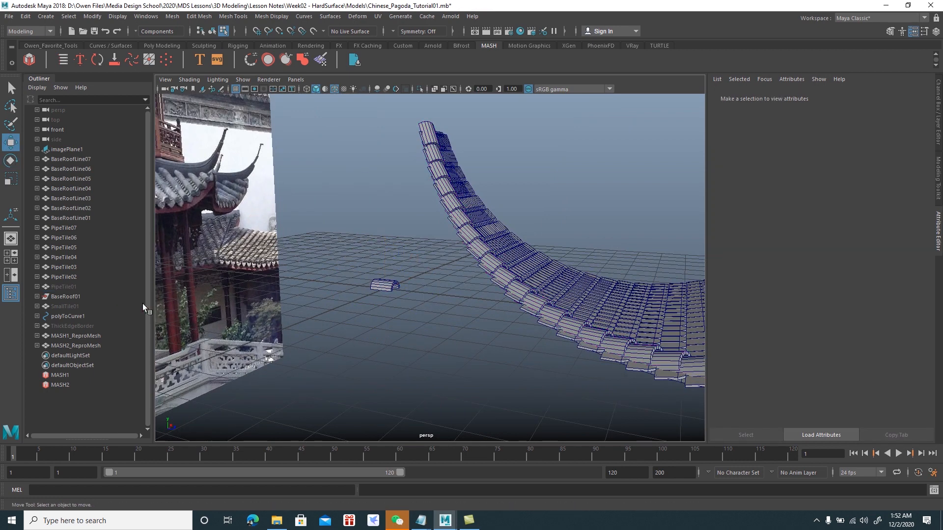
# - Create a MASH network from PipeTile02 with Mesh distribution and connect BaseRoofLine02 as its input mesh
pyautogui.click(70, 279)
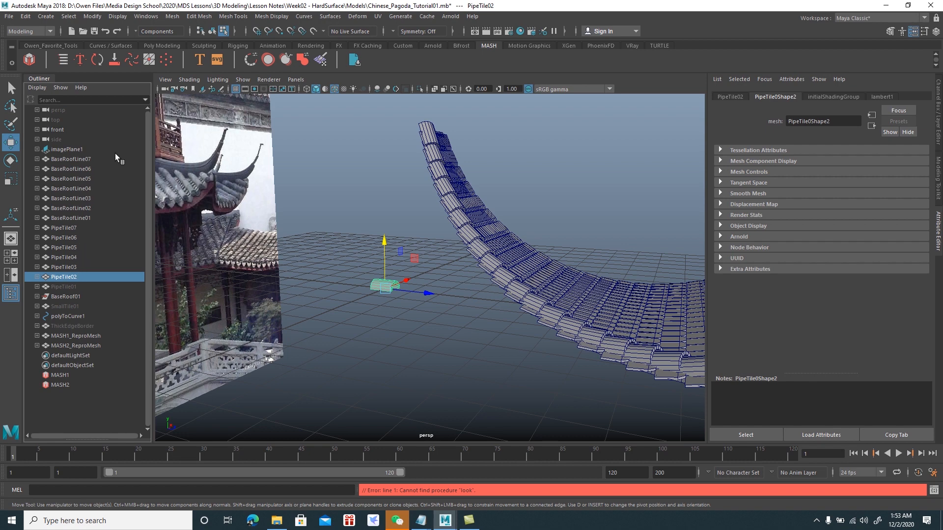
pyautogui.click(30, 59)
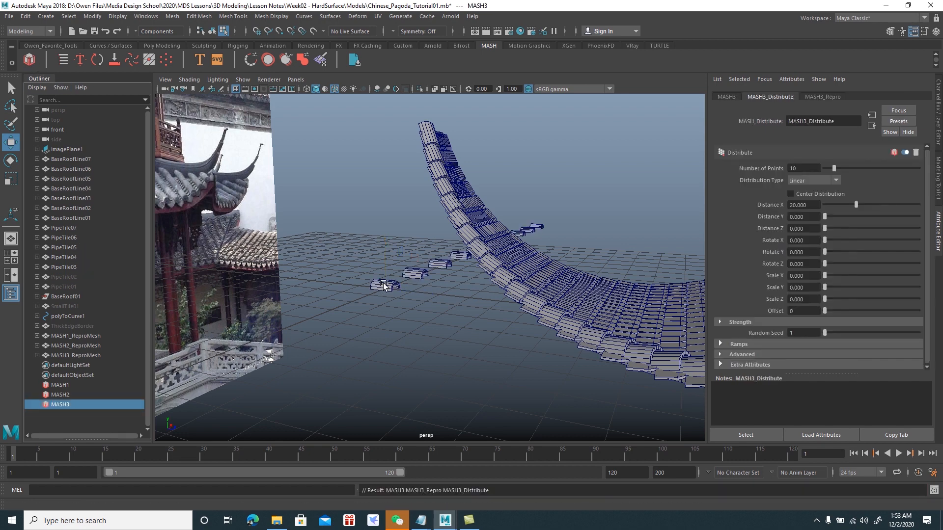
pyautogui.click(818, 181)
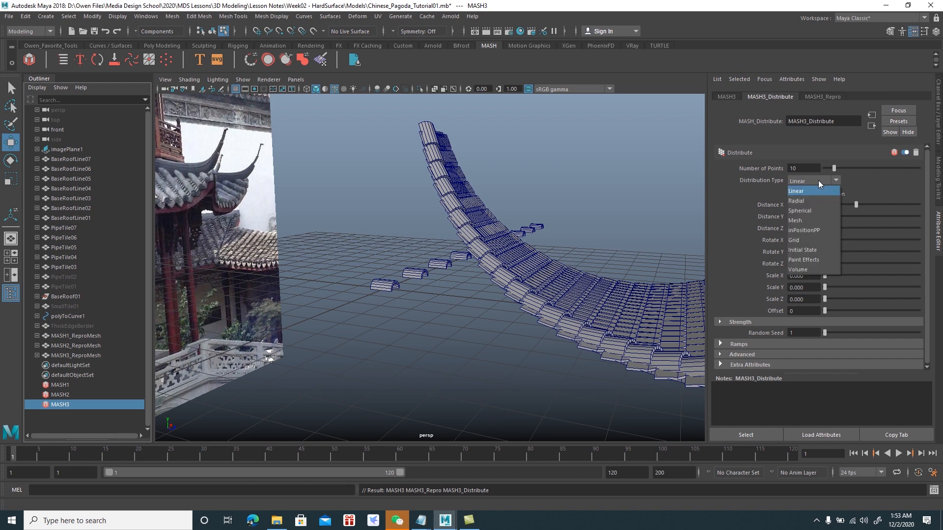
pyautogui.click(805, 221)
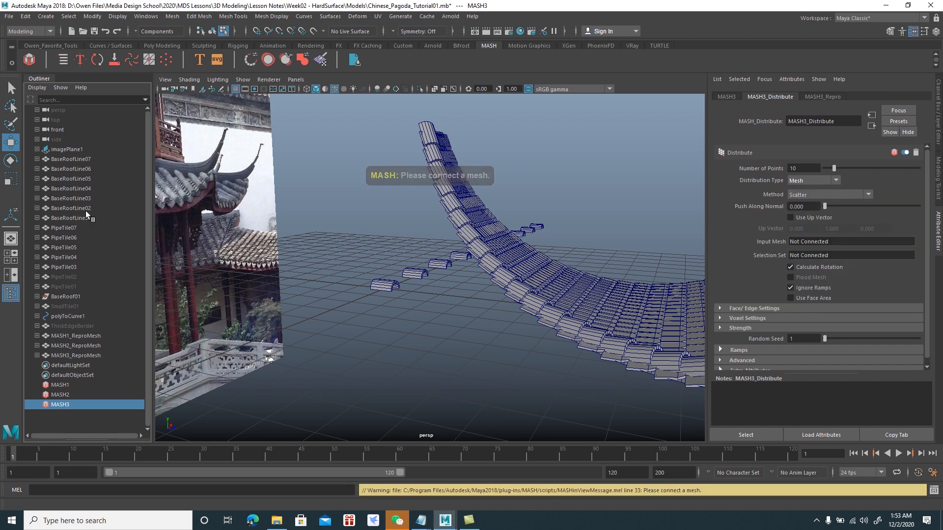
pyautogui.moveTo(82, 208); pyautogui.dragTo(795, 240, button='middle')
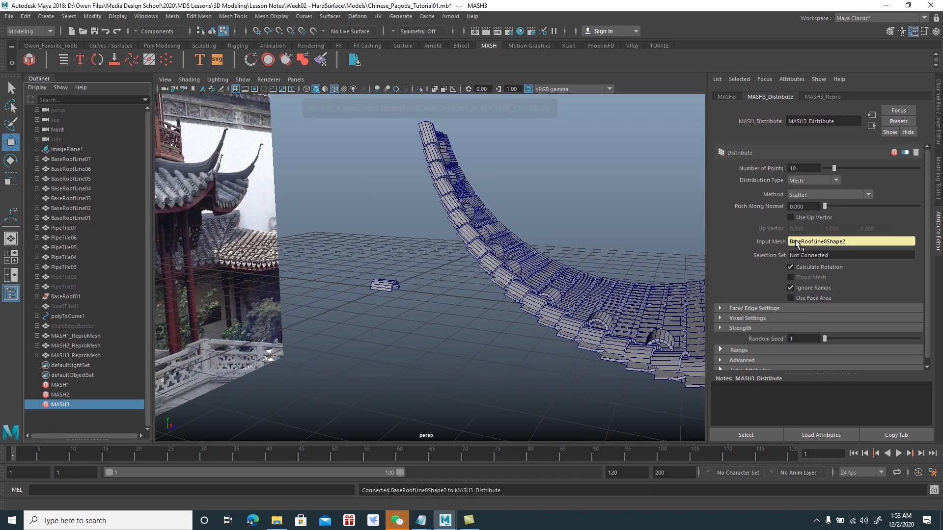
# - Set the PipeTile02 network's distribution method to Face Centre and enable Flood Mesh
pyautogui.click(808, 195)
pyautogui.click(806, 214)
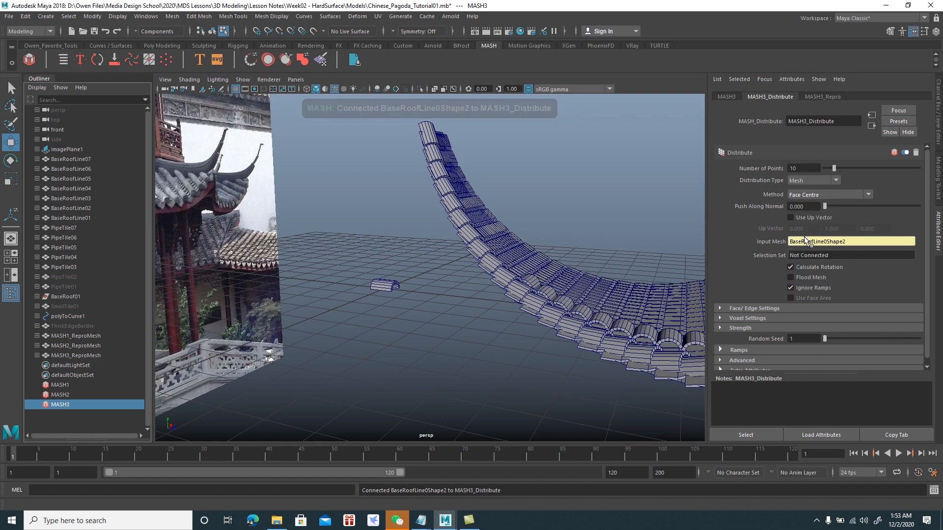
pyautogui.click(791, 279)
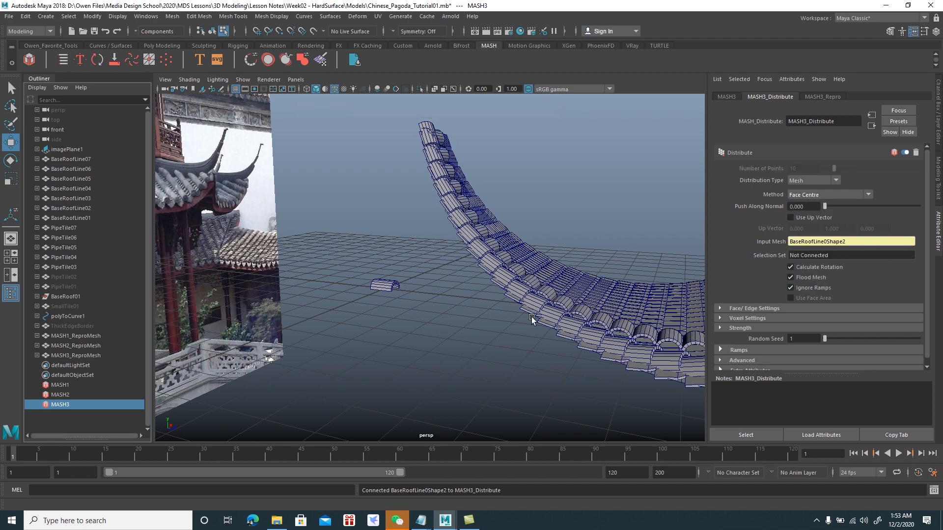
pyautogui.keyDown('alt'); pyautogui.moveTo(531, 317); pyautogui.dragTo(478, 317); pyautogui.keyUp('alt')
# - Rotate the source PipeTile02 around Y so its copies run along the roof slope, and clear the selection
pyautogui.click(67, 278)
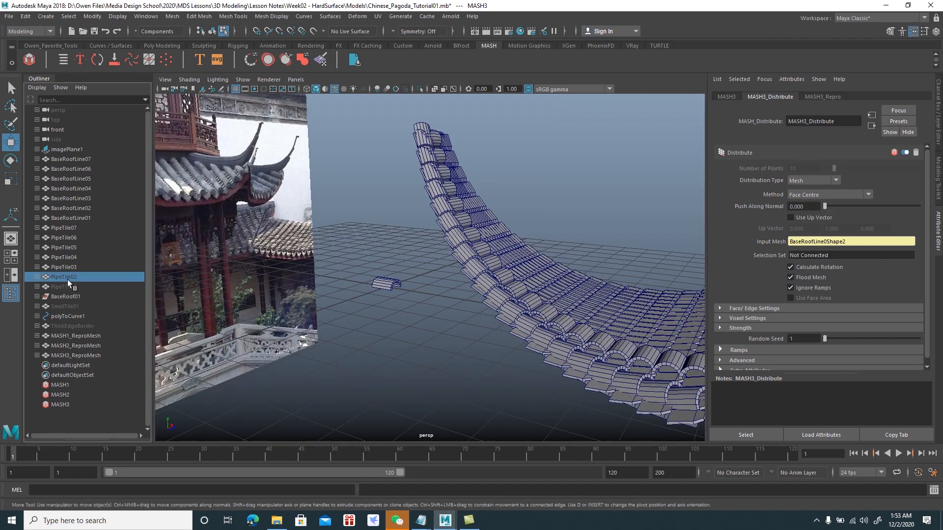
pyautogui.moveTo(415, 280)
pyautogui.keyDown('alt'); pyautogui.mouseDown()
pyautogui.moveTo(403, 301)
pyautogui.moveTo(428, 304)
pyautogui.moveTo(379, 306)
pyautogui.moveTo(427, 293)
pyautogui.mouseUp(); pyautogui.keyUp('alt')
pyautogui.press('e')
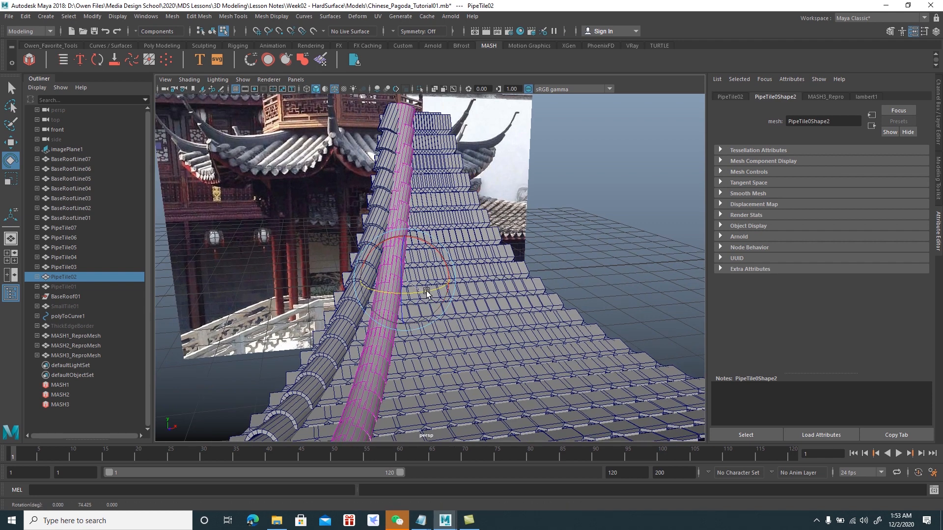
pyautogui.moveTo(437, 259); pyautogui.dragTo(471, 217)
pyautogui.press('w')
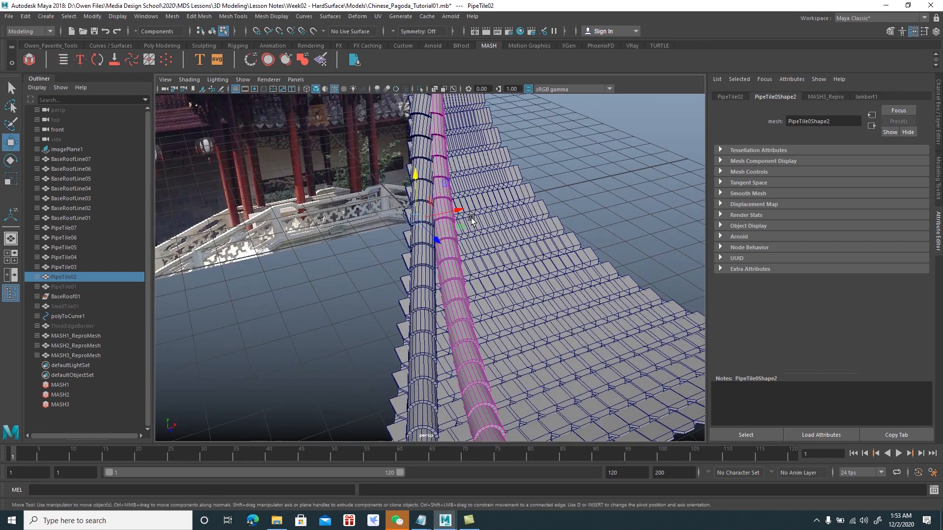
pyautogui.keyDown('alt'); pyautogui.moveTo(372, 260); pyautogui.dragTo(400, 248); pyautogui.keyUp('alt')
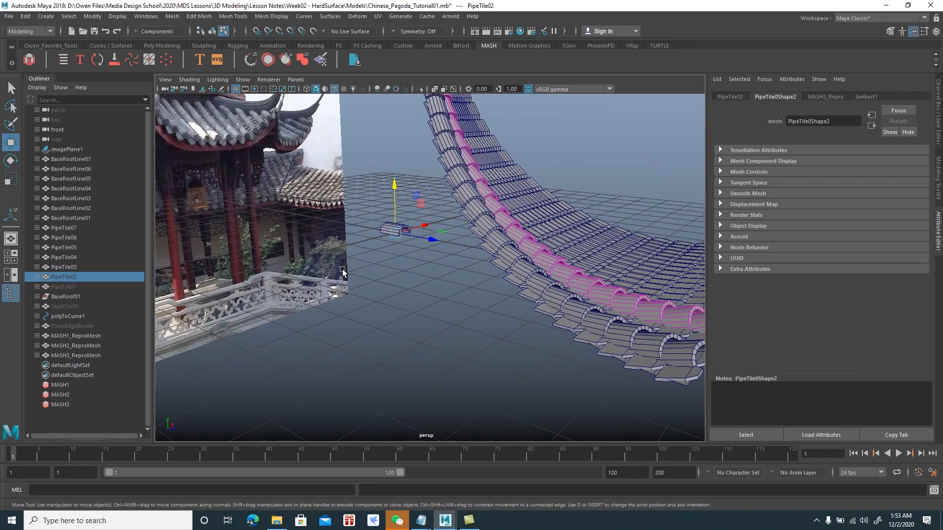
pyautogui.hotkey('ctrl', 'h')
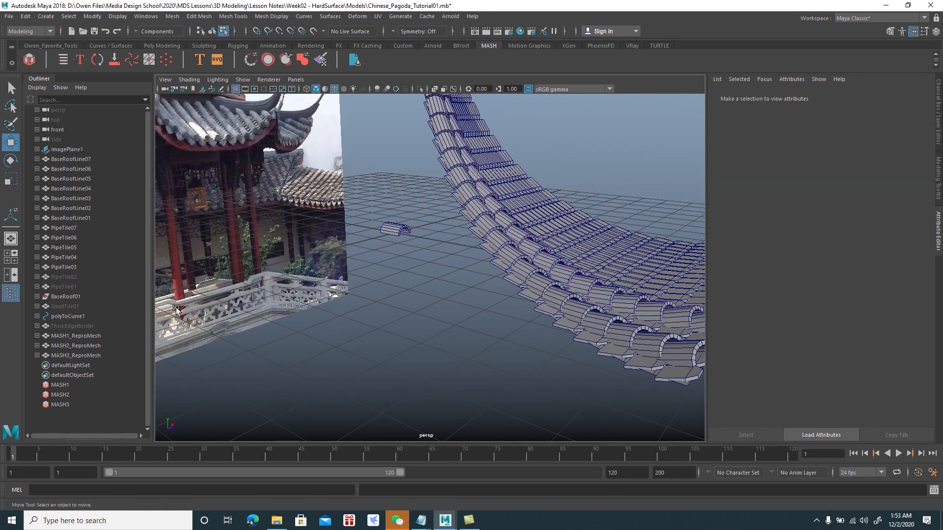
# - Create a MASH network from PipeTile03 with Mesh distribution, BaseRoofLine03 as input mesh, the Face Centre method and Flood Mesh enabled
pyautogui.click(72, 269)
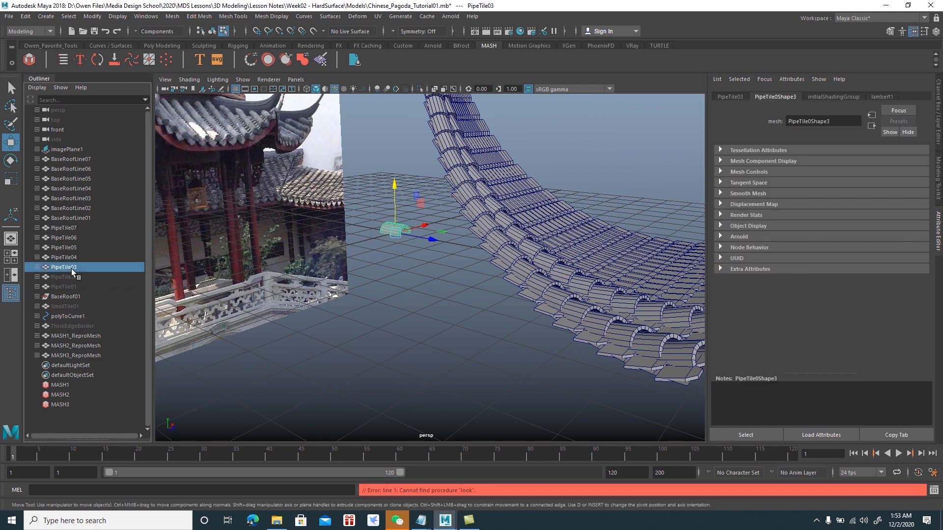
pyautogui.click(29, 60)
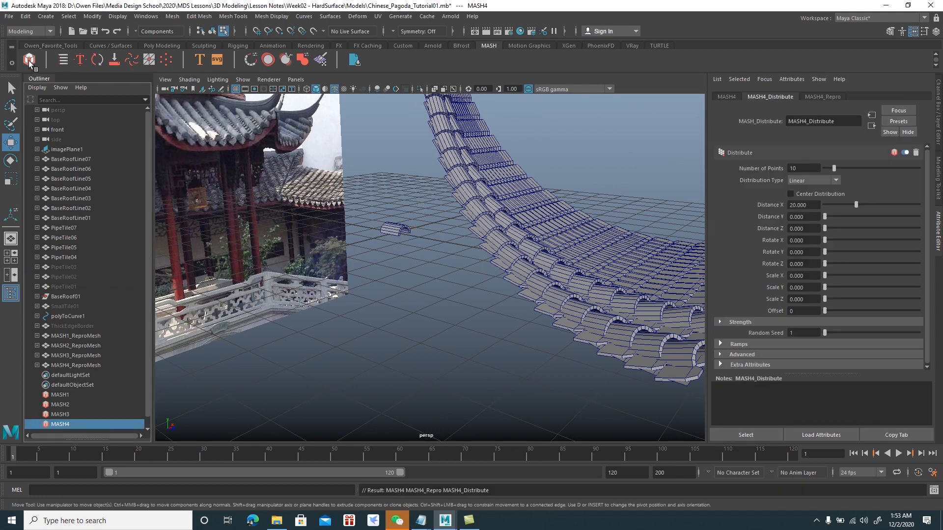
pyautogui.click(822, 181)
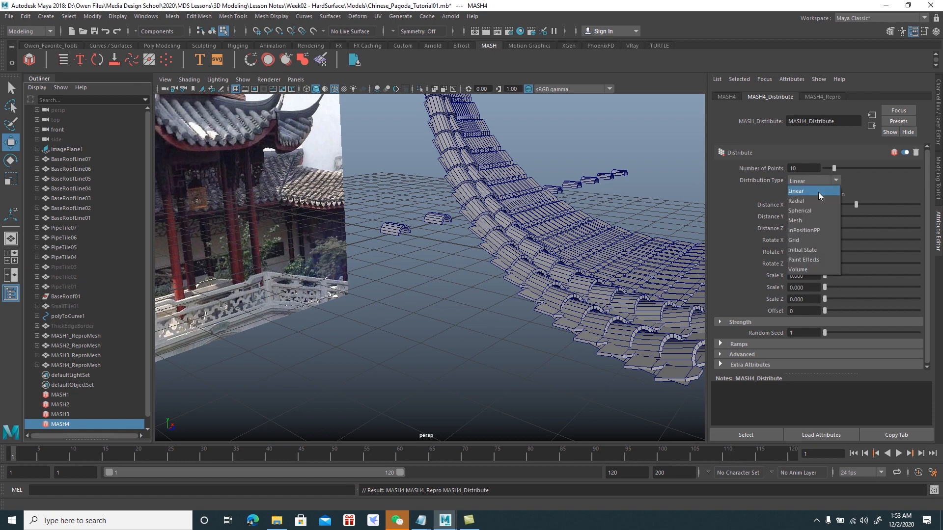
pyautogui.click(809, 220)
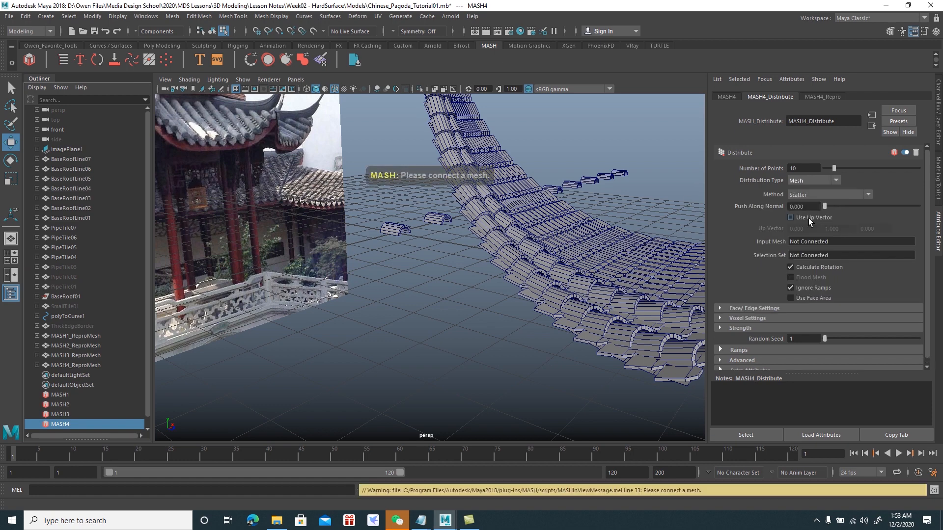
pyautogui.moveTo(83, 199); pyautogui.dragTo(800, 243, button='middle')
pyautogui.click(805, 194)
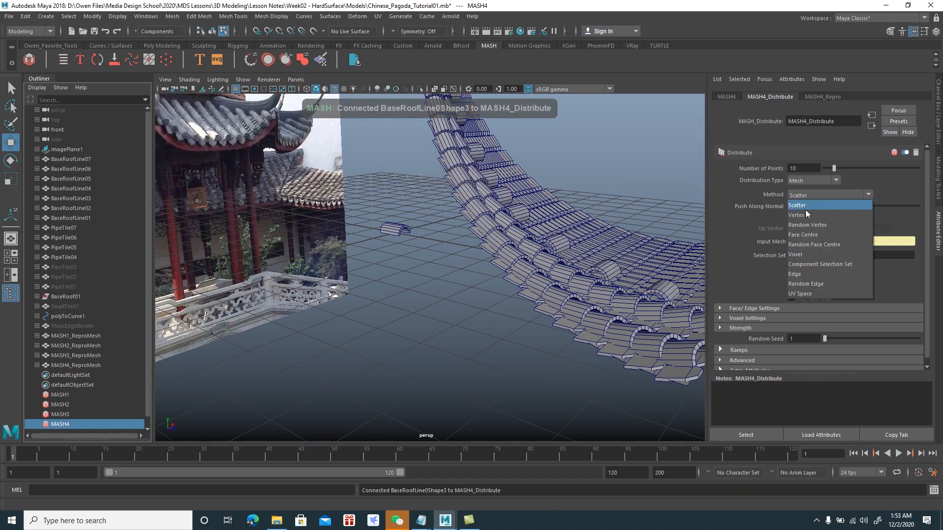
pyautogui.click(809, 235)
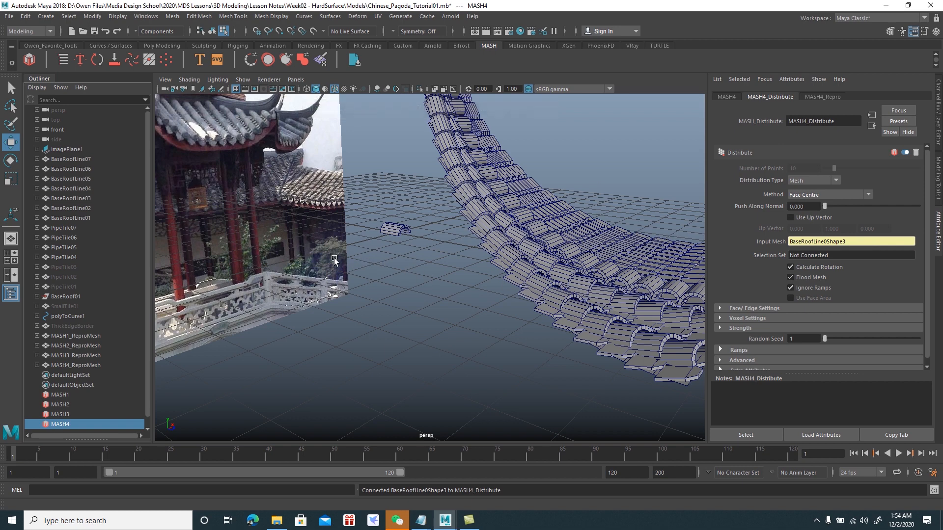
# - Rotate the source PipeTile03 so its copies run lengthwise along the third roof line
pyautogui.click(67, 266)
pyautogui.keyDown('alt'); pyautogui.moveTo(467, 217); pyautogui.dragTo(542, 196); pyautogui.keyUp('alt')
pyautogui.press('e')
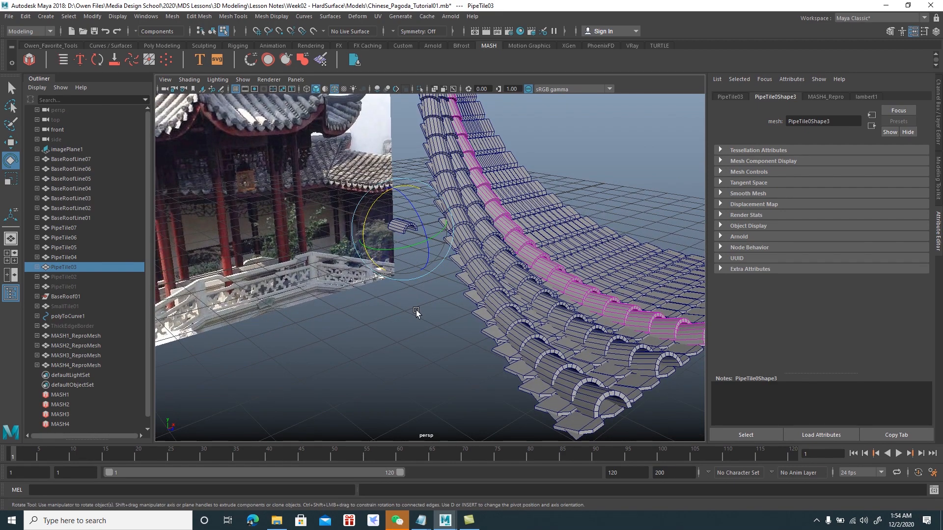
pyautogui.press('w')
pyautogui.keyDown('alt'); pyautogui.moveTo(413, 279); pyautogui.dragTo(378, 285); pyautogui.keyUp('alt')
pyautogui.click(418, 287)
# - Fine-tune the source PipeTile03's rotation to about -13° in X and 82° in Y, and clear the selection
pyautogui.click(72, 267)
pyautogui.press('f')
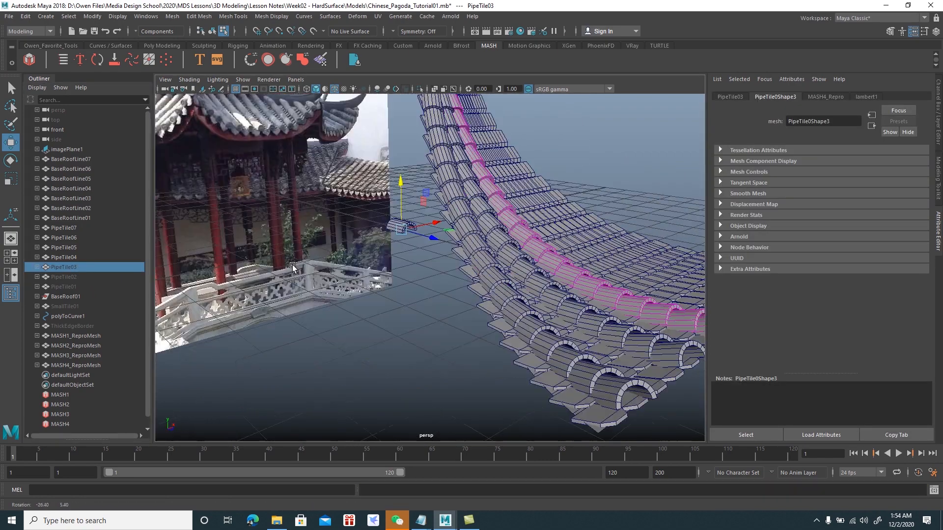
pyautogui.press('e')
pyautogui.moveTo(376, 197); pyautogui.dragTo(377, 199)
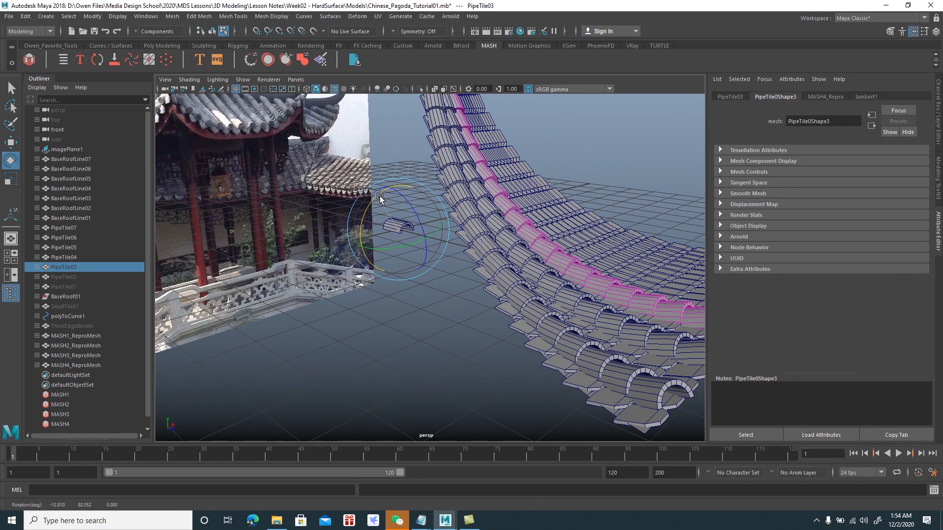
pyautogui.keyDown('alt'); pyautogui.moveTo(390, 199); pyautogui.dragTo(349, 259); pyautogui.keyUp('alt')
pyautogui.press('w')
pyautogui.keyDown('alt'); pyautogui.moveTo(376, 303); pyautogui.dragTo(388, 302); pyautogui.keyUp('alt')
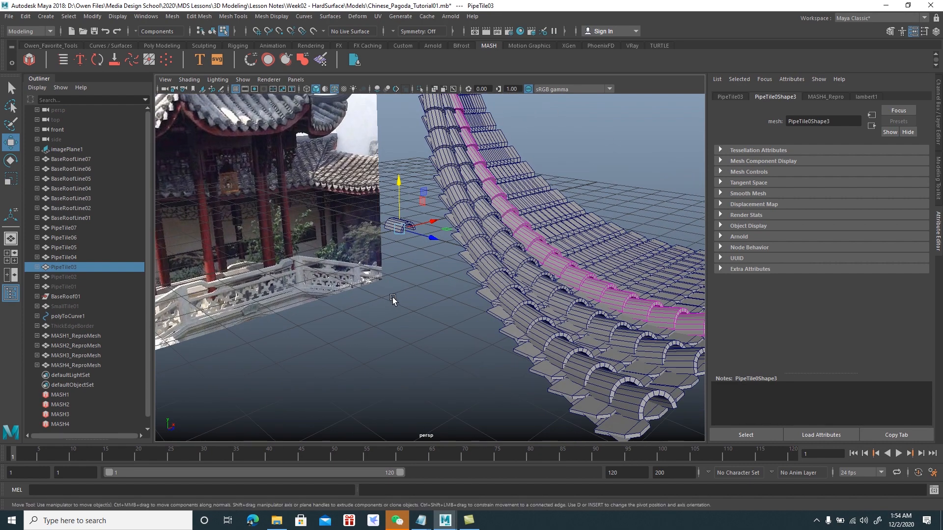
pyautogui.click(396, 296)
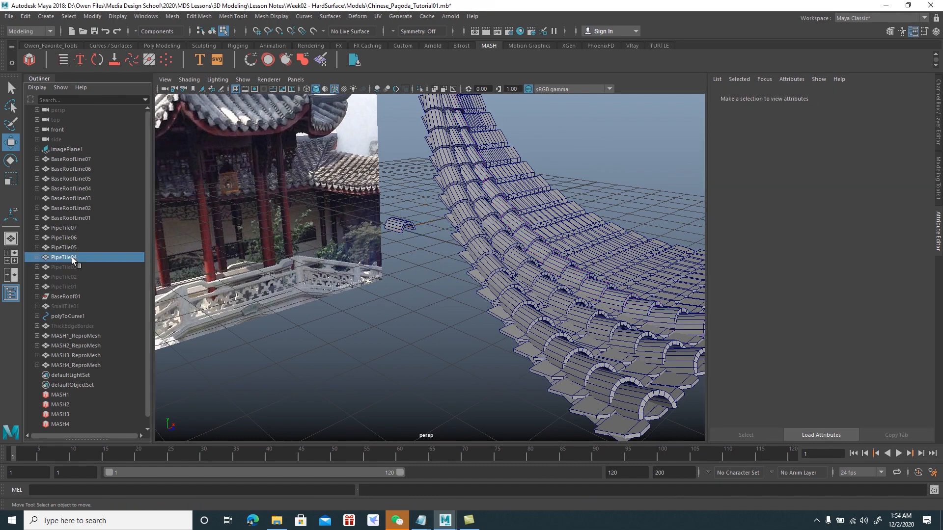
# - Create a MASH network from PipeTile04 with Mesh distribution, BaseRoofLine04 as input mesh, the Face Centre method and Flood Mesh enabled
pyautogui.click(72, 258)
pyautogui.keyDown('alt'); pyautogui.moveTo(395, 280); pyautogui.dragTo(410, 276); pyautogui.keyUp('alt')
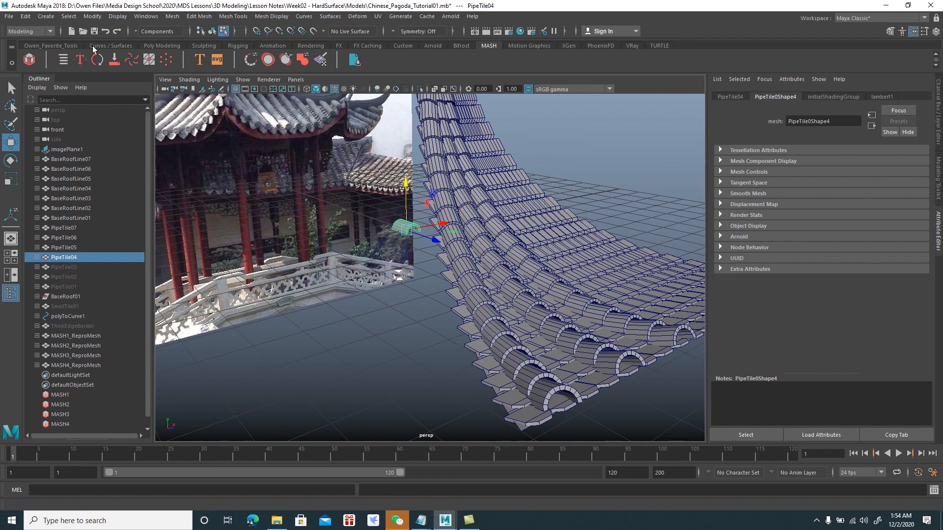
pyautogui.click(32, 61)
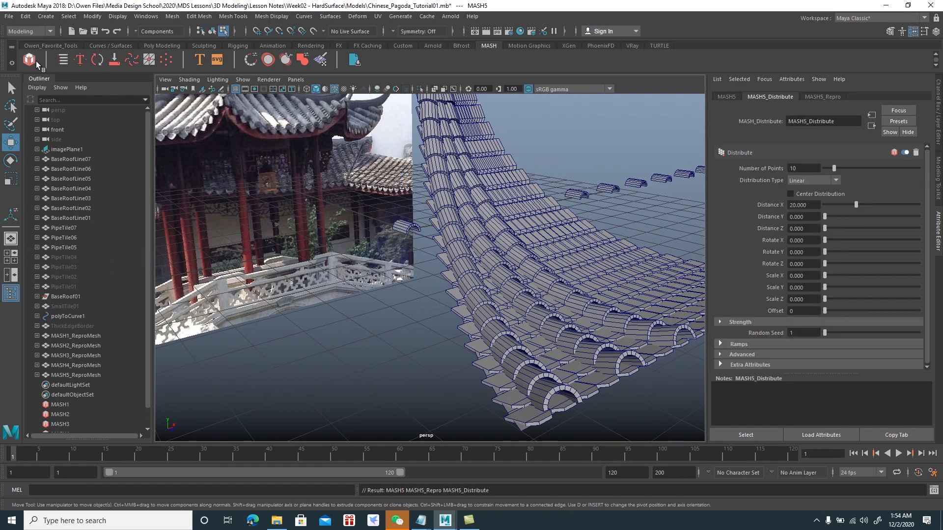
pyautogui.click(810, 181)
pyautogui.click(808, 220)
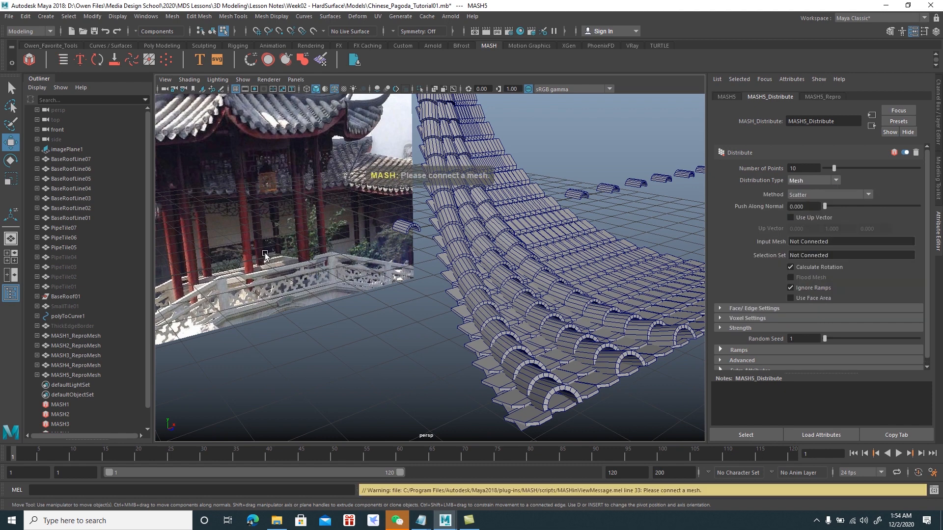
pyautogui.moveTo(81, 188); pyautogui.dragTo(802, 240, button='middle')
pyautogui.click(800, 195)
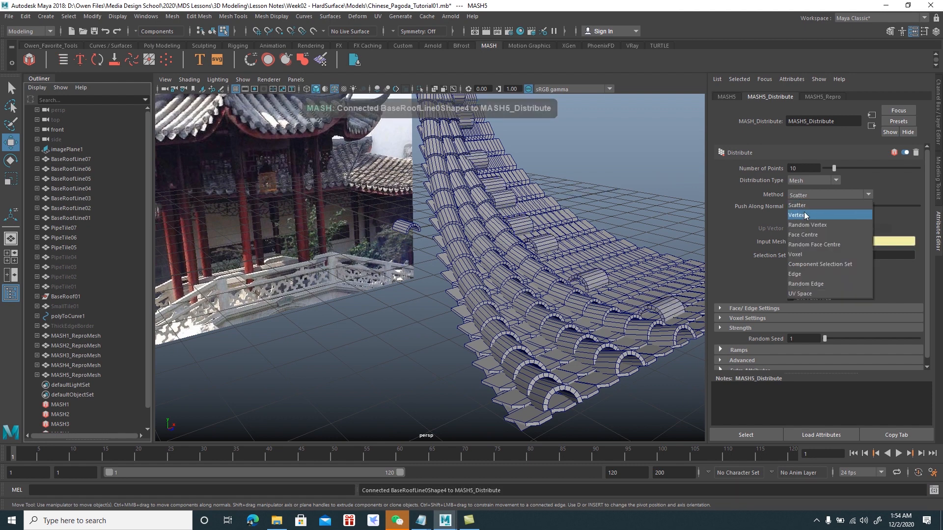
pyautogui.click(807, 235)
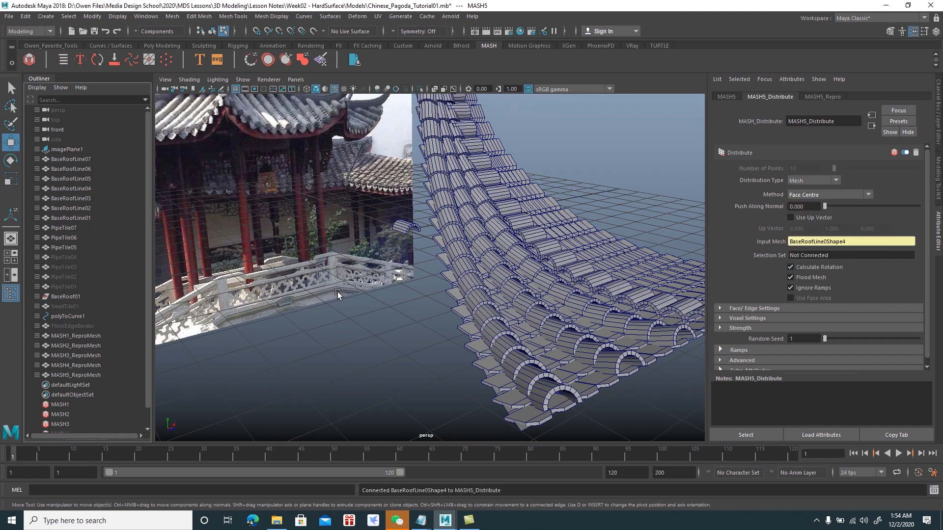
# - Rotate the source PipeTile04 so its copies follow the roof slope lengthwise, and clear the selection
pyautogui.click(72, 258)
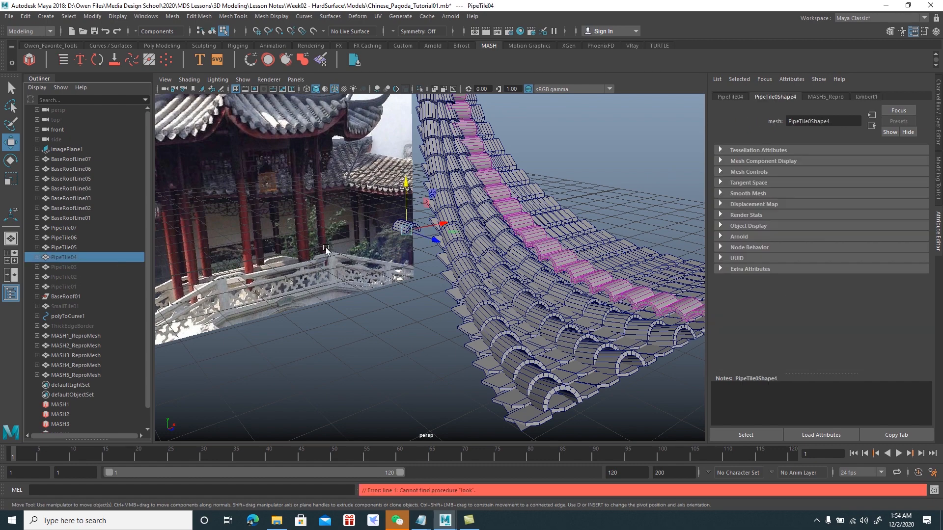
pyautogui.press('e')
pyautogui.keyDown('alt'); pyautogui.moveTo(434, 247); pyautogui.dragTo(494, 201); pyautogui.keyUp('alt')
pyautogui.press('w')
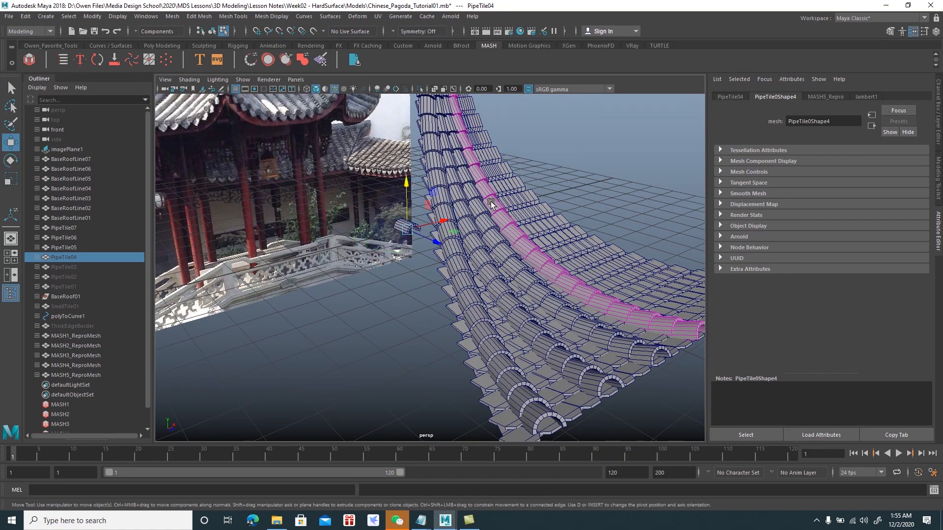
pyautogui.click(326, 310)
# - Create a MASH network from PipeTile05 with Mesh distribution and connect BaseRoofLine05 as its input mesh
pyautogui.click(72, 247)
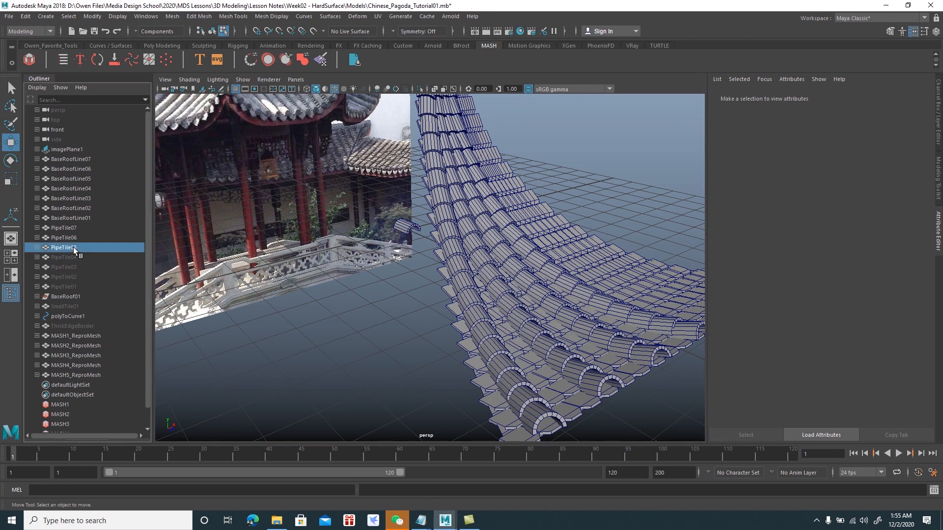
pyautogui.click(33, 60)
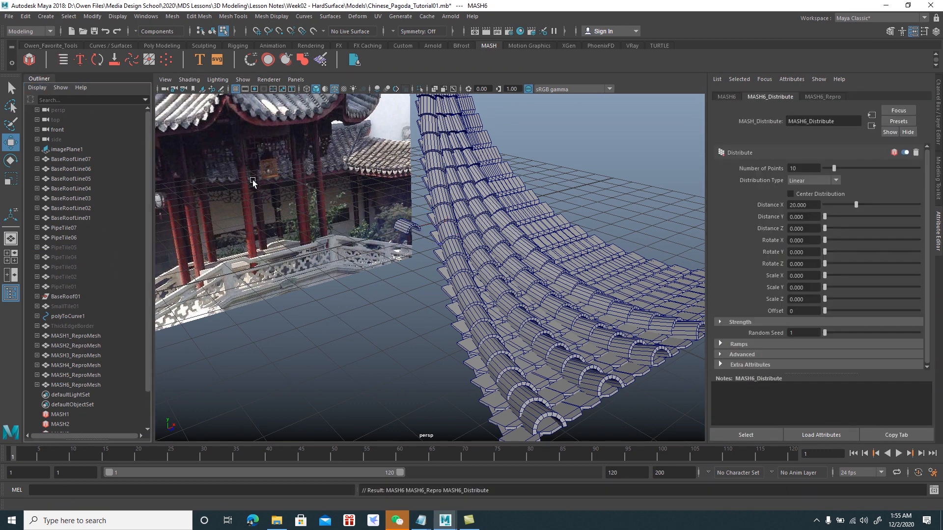
pyautogui.click(815, 181)
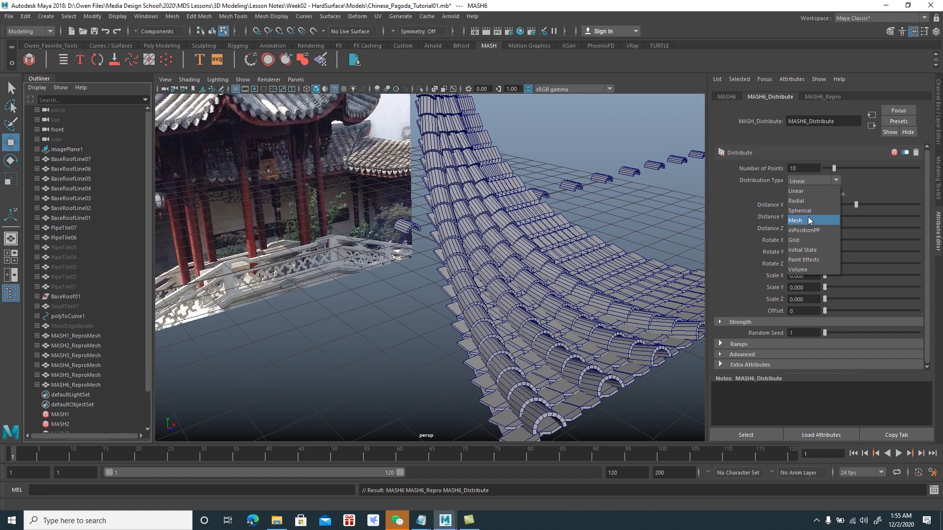
pyautogui.click(808, 218)
pyautogui.click(814, 196)
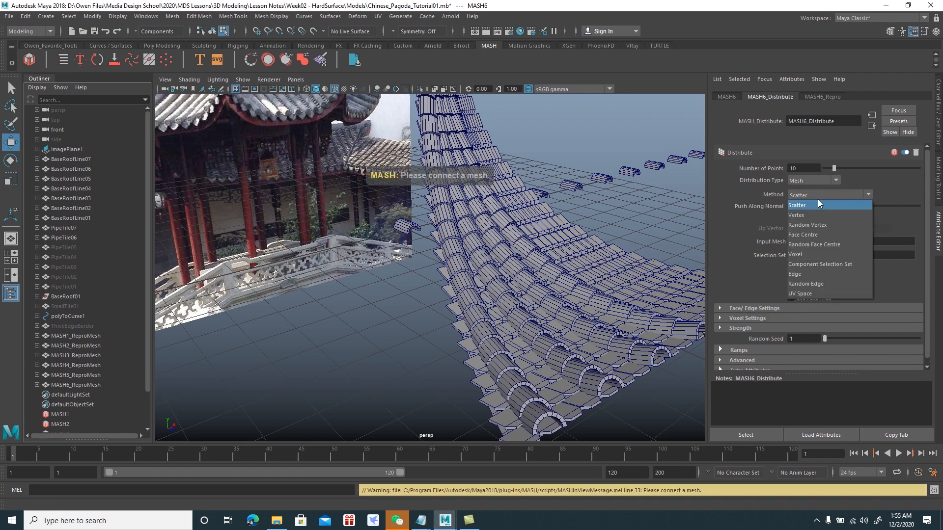
pyautogui.click(819, 205)
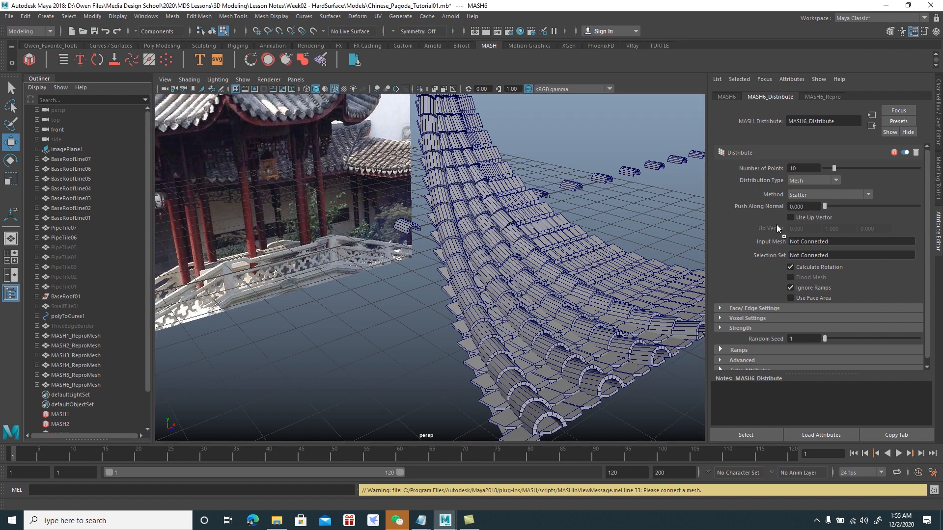
pyautogui.moveTo(803, 239); pyautogui.dragTo(806, 242, button='middle')
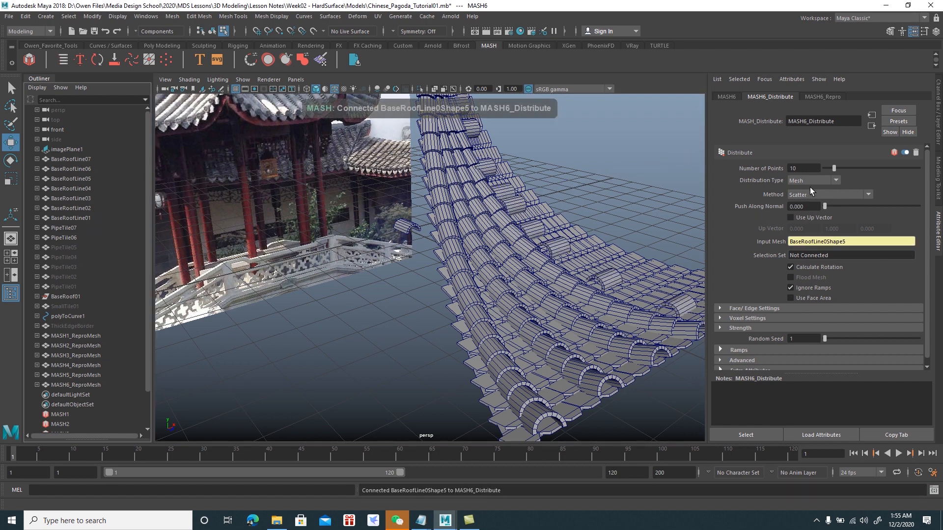
# - Set the PipeTile05 network's distribution method to Face Centre and enable Flood Mesh
pyautogui.click(810, 195)
pyautogui.click(818, 238)
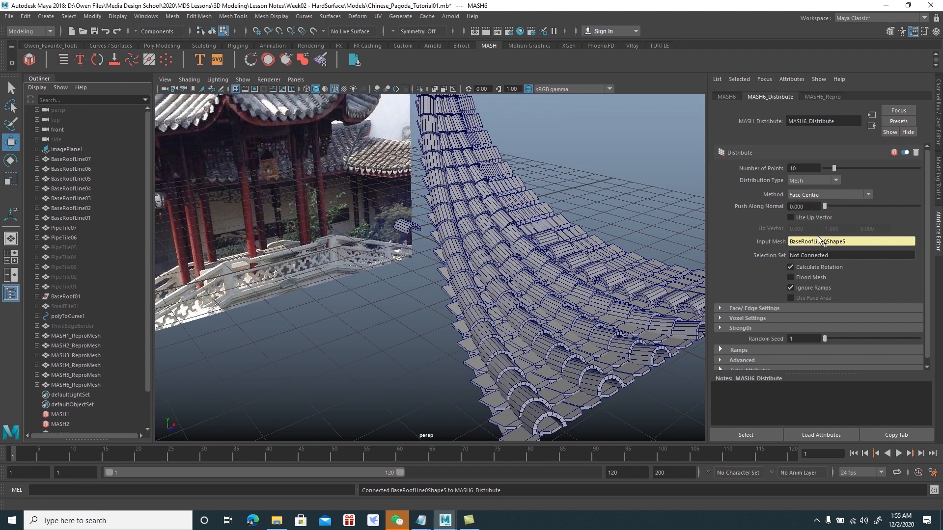
pyautogui.click(791, 278)
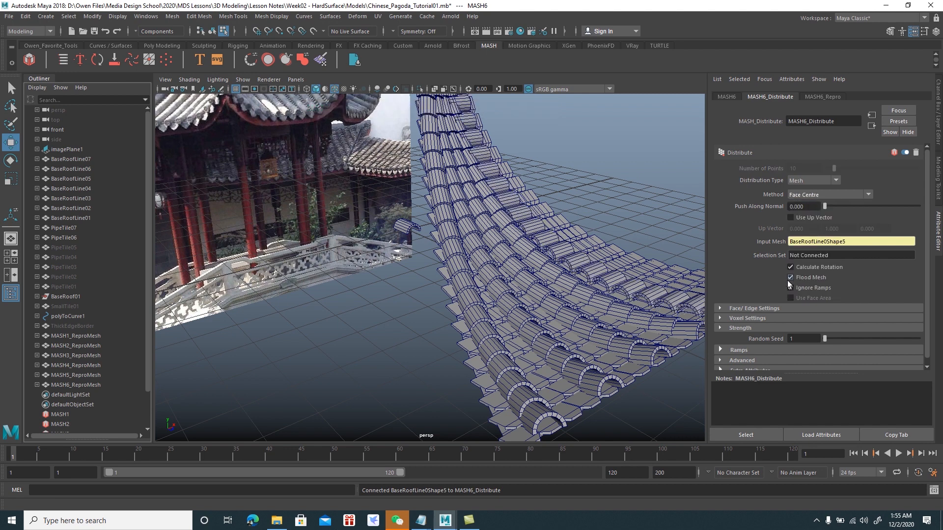
# - Rotate the source PipeTile05 to about -13° in X and 101° in Y to align its copies with the slope, and clear the selection
pyautogui.click(68, 249)
pyautogui.keyDown('alt'); pyautogui.moveTo(448, 278); pyautogui.dragTo(400, 237); pyautogui.keyUp('alt')
pyautogui.press('e')
pyautogui.moveTo(497, 217); pyautogui.dragTo(490, 207)
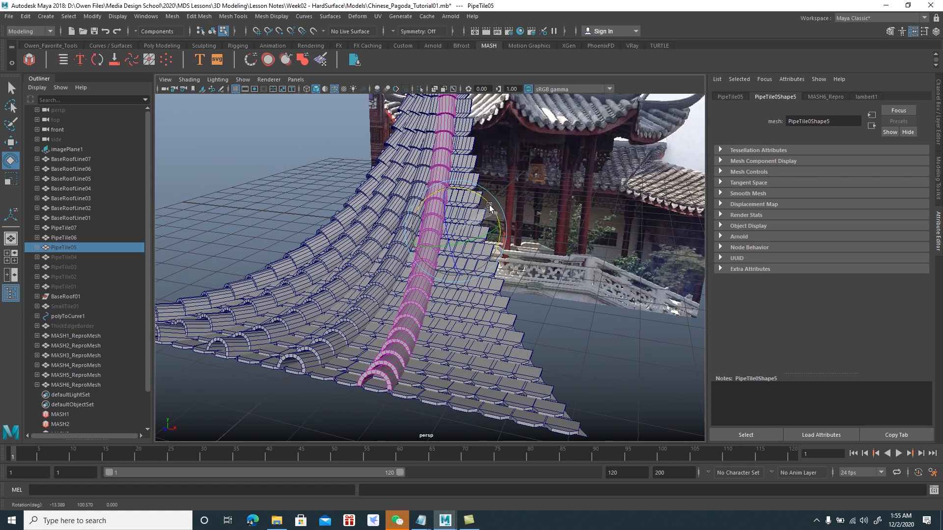
pyautogui.keyDown('alt'); pyautogui.moveTo(489, 208); pyautogui.dragTo(462, 249); pyautogui.keyUp('alt')
pyautogui.press('w')
pyautogui.click(244, 315)
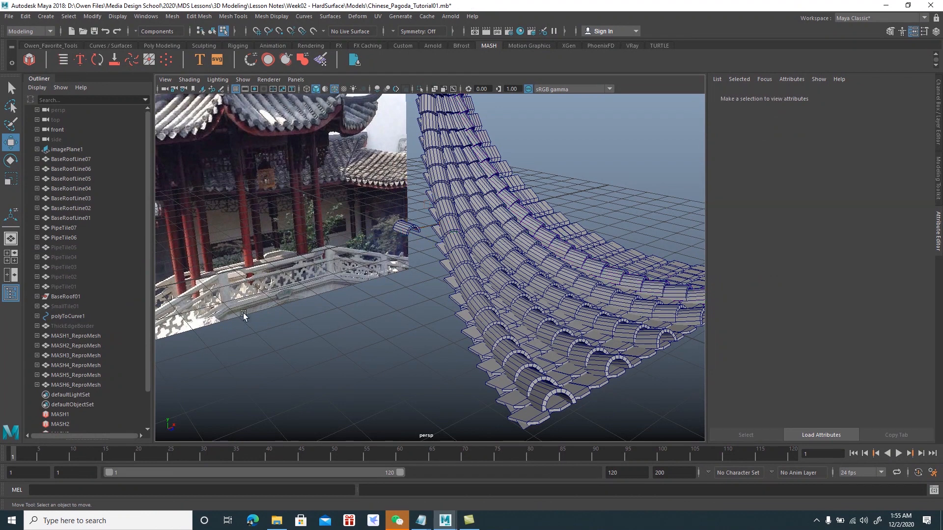
# - Create a MASH network from PipeTile06 with Mesh distribution and connect BaseRoofLine06 as its input mesh
pyautogui.click(72, 238)
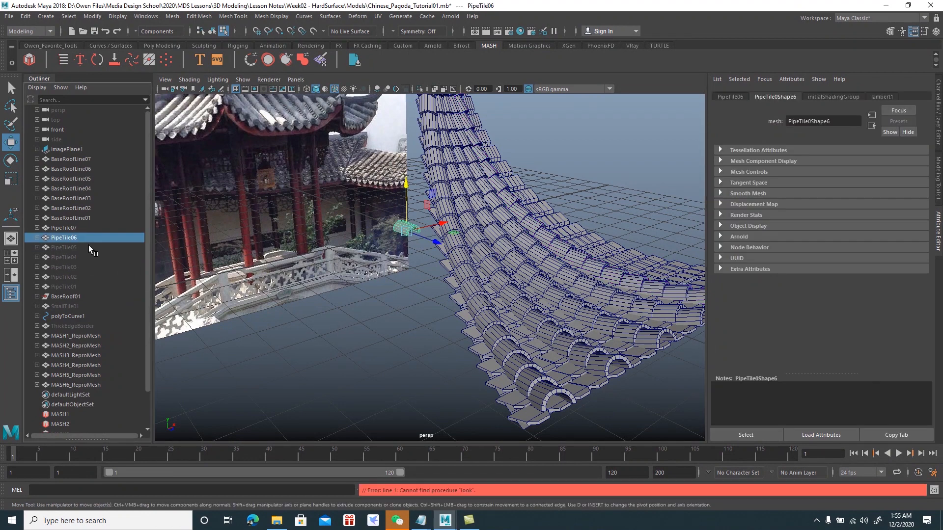
pyautogui.click(30, 59)
pyautogui.click(811, 180)
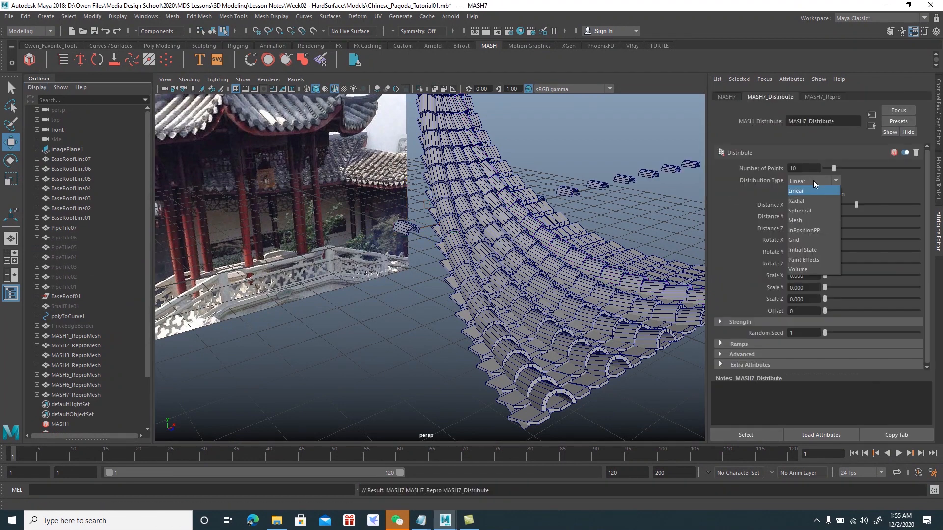
pyautogui.click(803, 219)
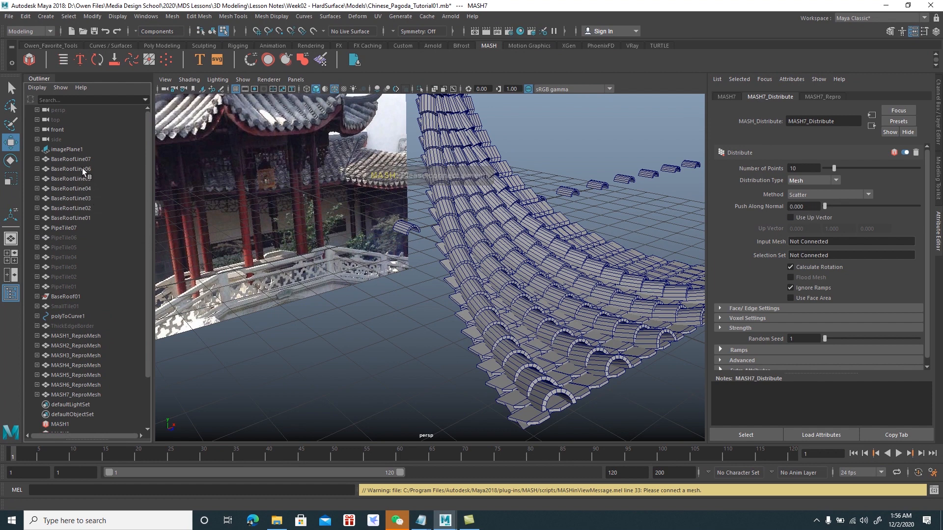
pyautogui.moveTo(81, 169); pyautogui.dragTo(809, 241, button='middle')
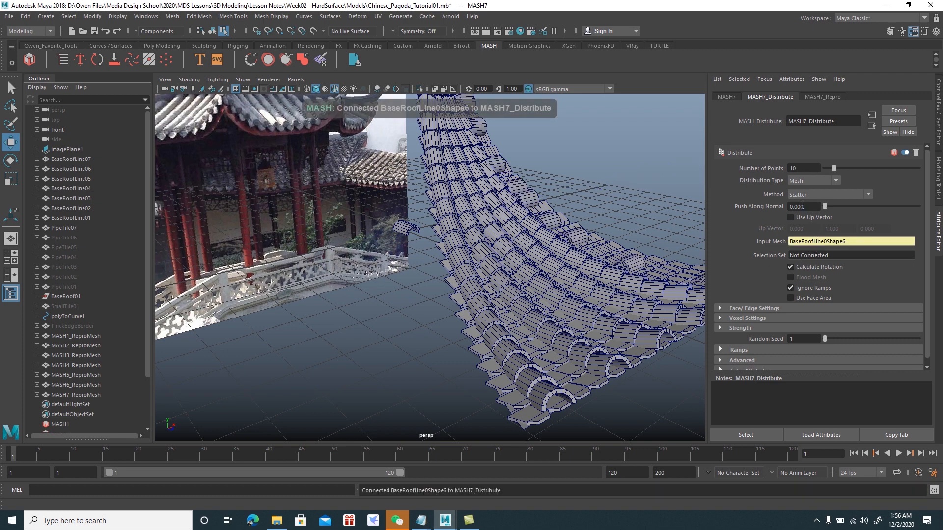
# - Set the PipeTile06 network's distribution method to Face Centre and enable Flood Mesh
pyautogui.click(806, 194)
pyautogui.click(812, 227)
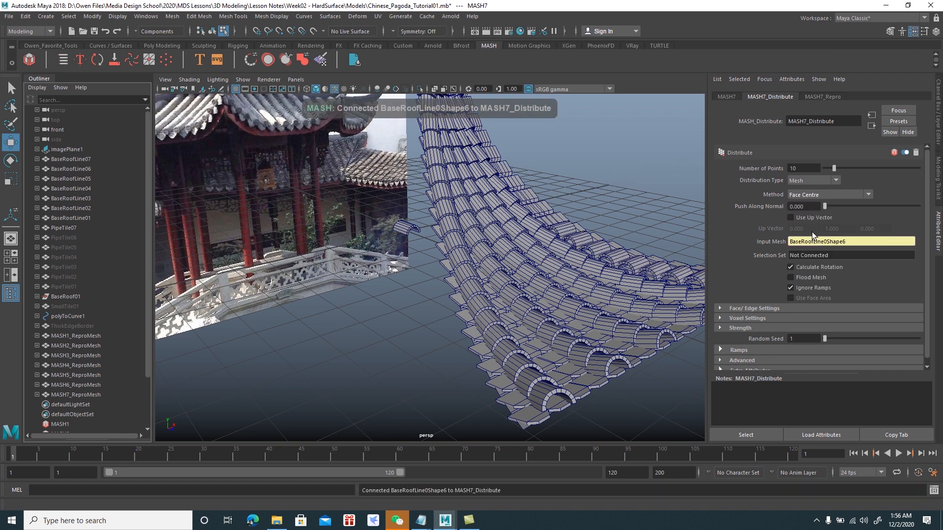
pyautogui.click(794, 278)
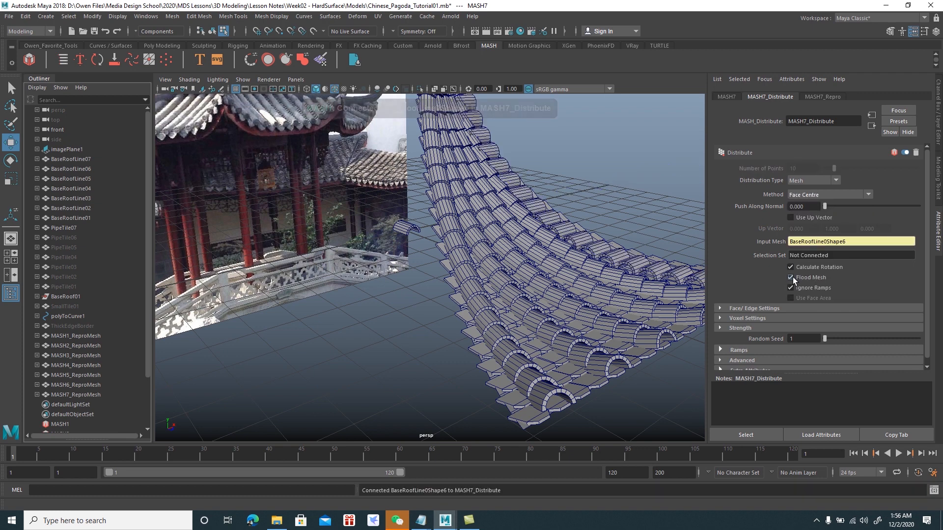
# - Rotate the source PipeTile06 so its copies follow the roof slope lengthwise, and clear the selection
pyautogui.click(68, 237)
pyautogui.keyDown('alt'); pyautogui.moveTo(349, 275); pyautogui.dragTo(335, 279); pyautogui.keyUp('alt')
pyautogui.press('e')
pyautogui.moveTo(475, 244); pyautogui.dragTo(330, 322)
pyautogui.press('w')
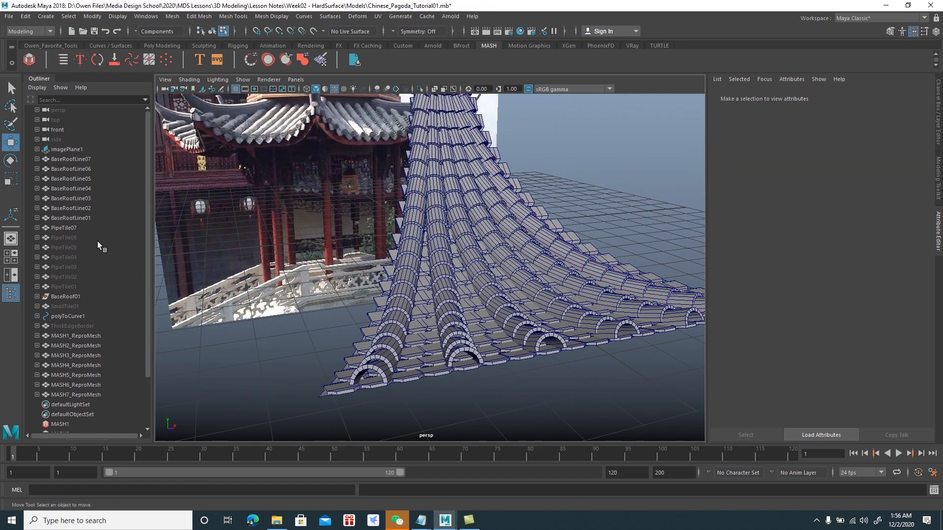
# - Create a MASH network from PipeTile07 with Mesh distribution and connect BaseRoofLine07 as its input mesh
pyautogui.click(75, 227)
pyautogui.click(31, 61)
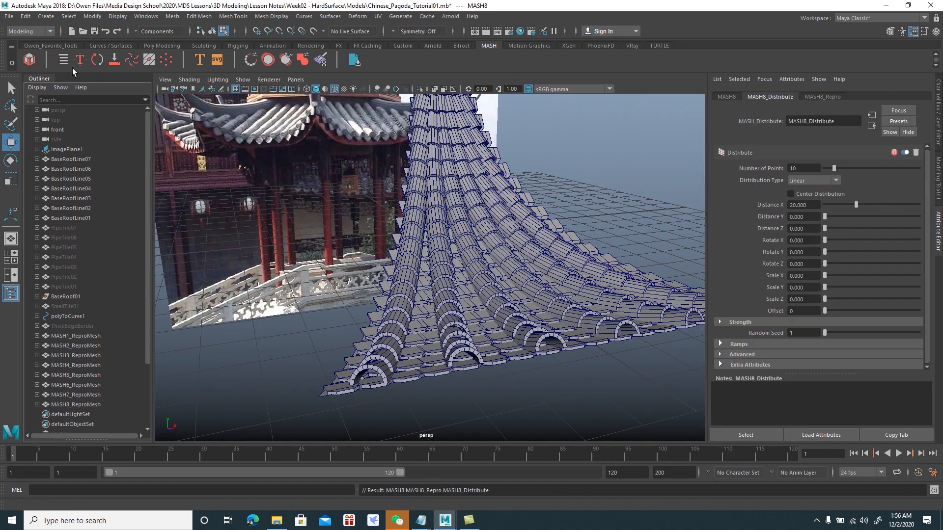
pyautogui.click(807, 182)
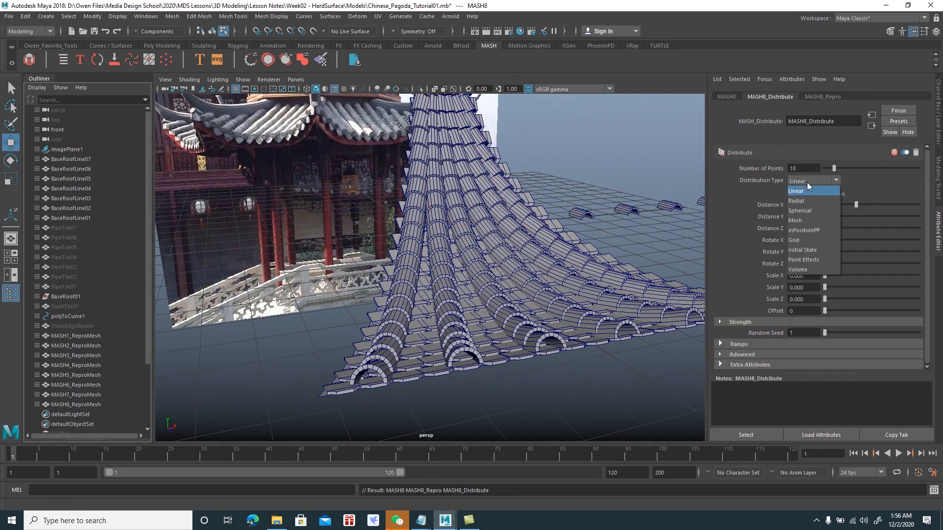
pyautogui.click(810, 220)
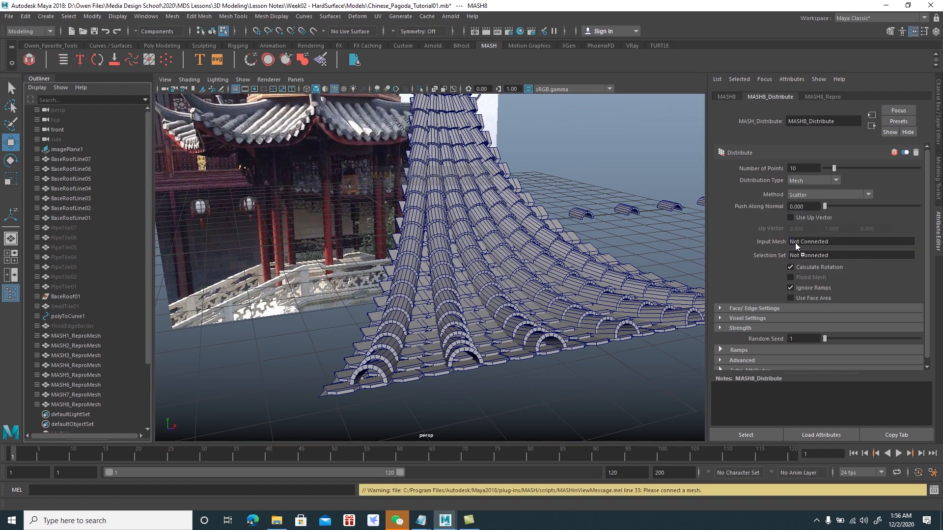
pyautogui.moveTo(811, 242); pyautogui.dragTo(812, 241, button='middle')
# - Set the PipeTile07 network's distribution method to Face Centre and enable Flood Mesh
pyautogui.click(809, 194)
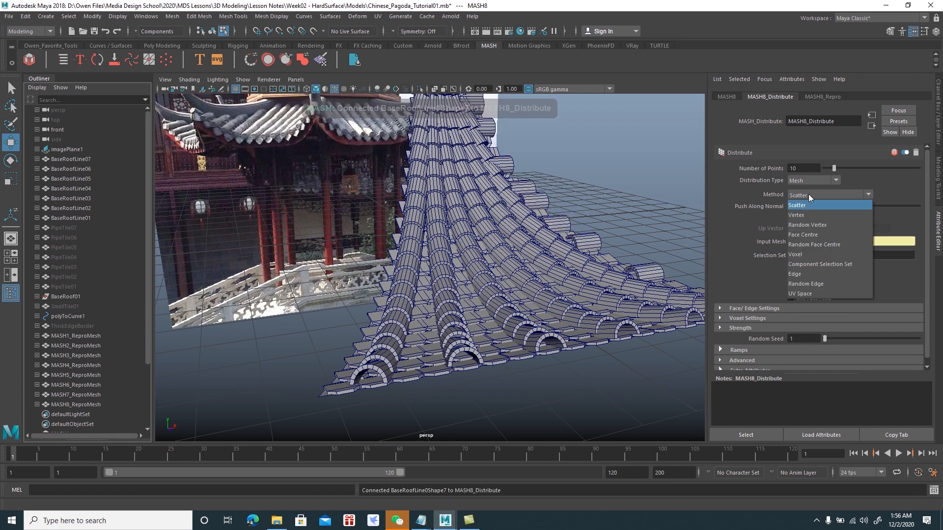
pyautogui.click(811, 234)
pyautogui.click(791, 278)
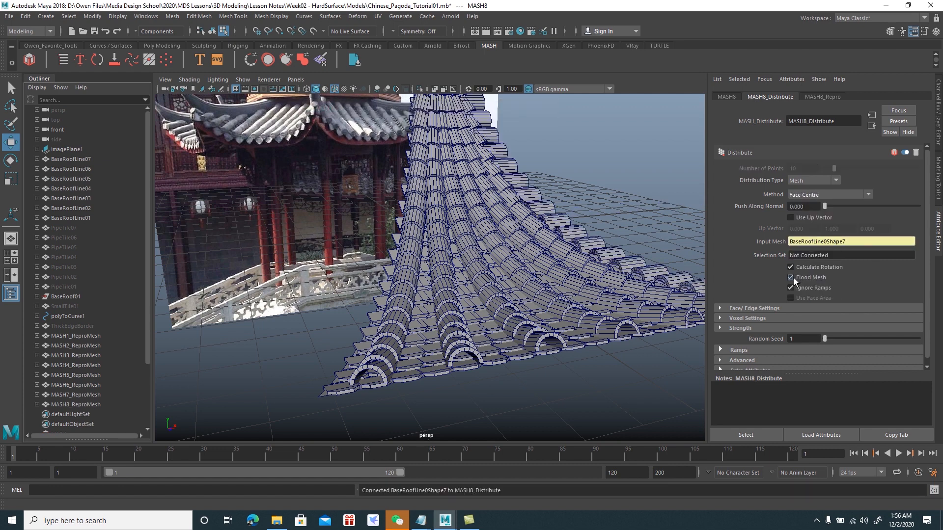
# - Rotate the source PipeTile07 about 115° around Y to align its copies with the slope, and clear the selection
pyautogui.click(62, 230)
pyautogui.keyDown('alt'); pyautogui.moveTo(377, 272); pyautogui.dragTo(480, 241); pyautogui.keyUp('alt')
pyautogui.press('e')
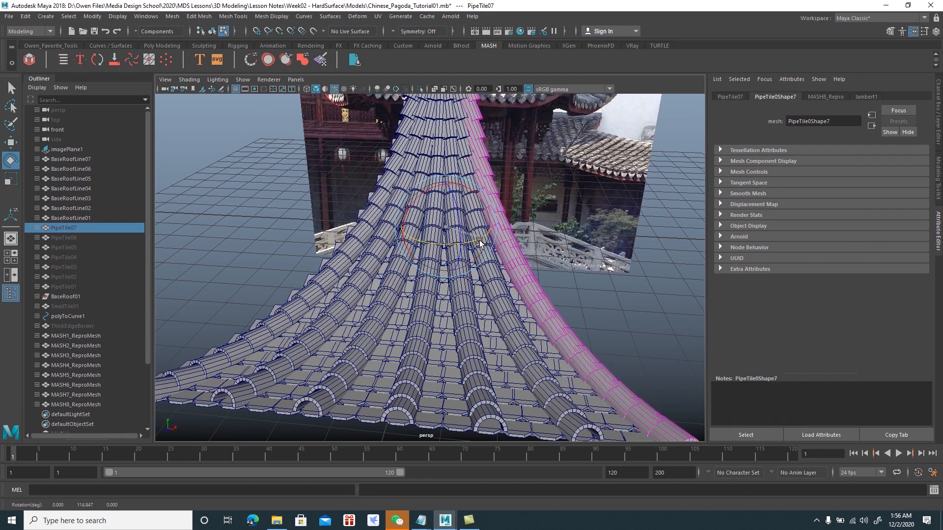
pyautogui.keyDown('alt'); pyautogui.moveTo(544, 260); pyautogui.dragTo(500, 207); pyautogui.keyUp('alt')
pyautogui.keyDown('alt'); pyautogui.moveTo(514, 246); pyautogui.dragTo(569, 249); pyautogui.keyUp('alt')
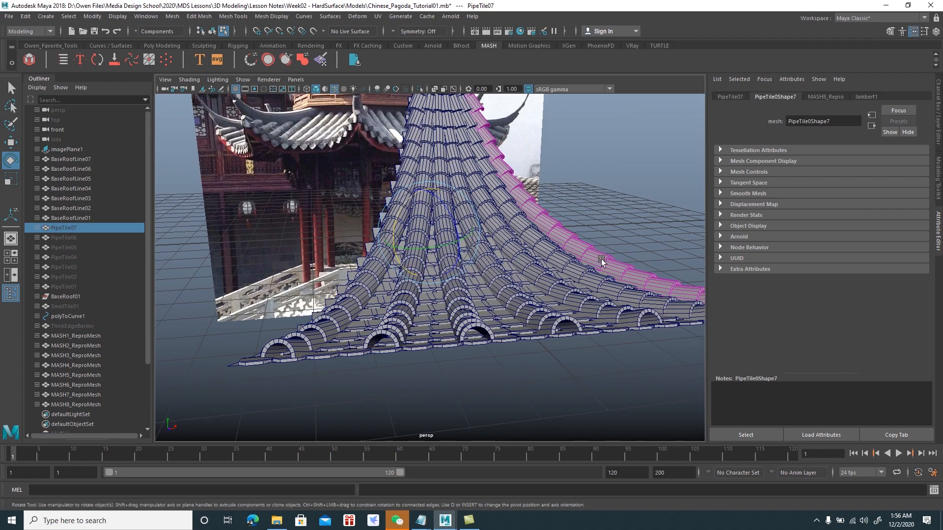
pyautogui.click(632, 223)
pyautogui.keyDown('alt'); pyautogui.moveTo(612, 225); pyautogui.dragTo(506, 184); pyautogui.keyUp('alt')
pyautogui.press('w')
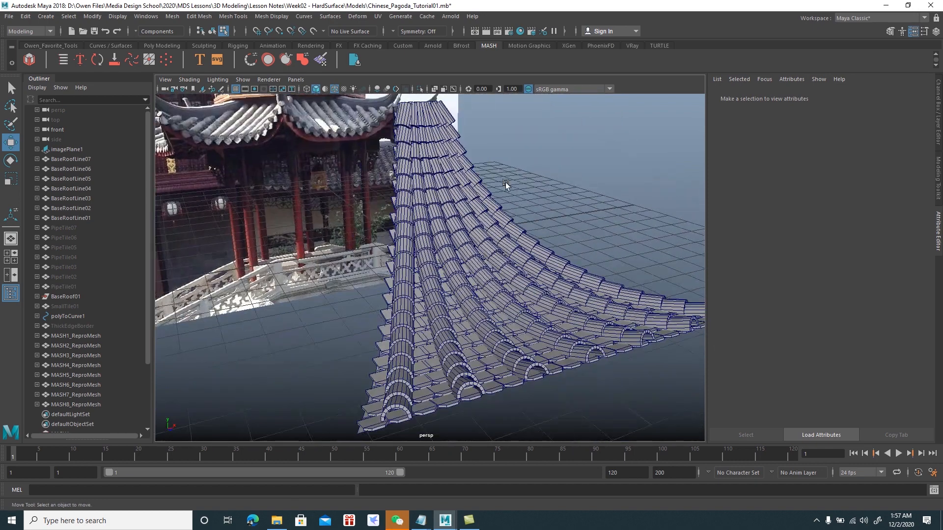
# - Hide the guide meshes BaseRoofLine01 through BaseRoofLine07
pyautogui.click(74, 160)
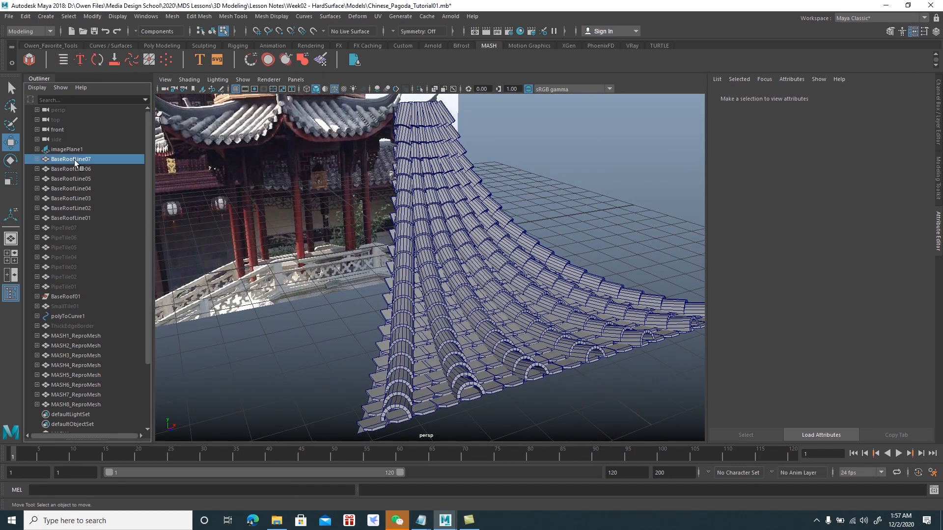
pyautogui.keyDown('shift'); pyautogui.click(78, 218); pyautogui.keyUp('shift')
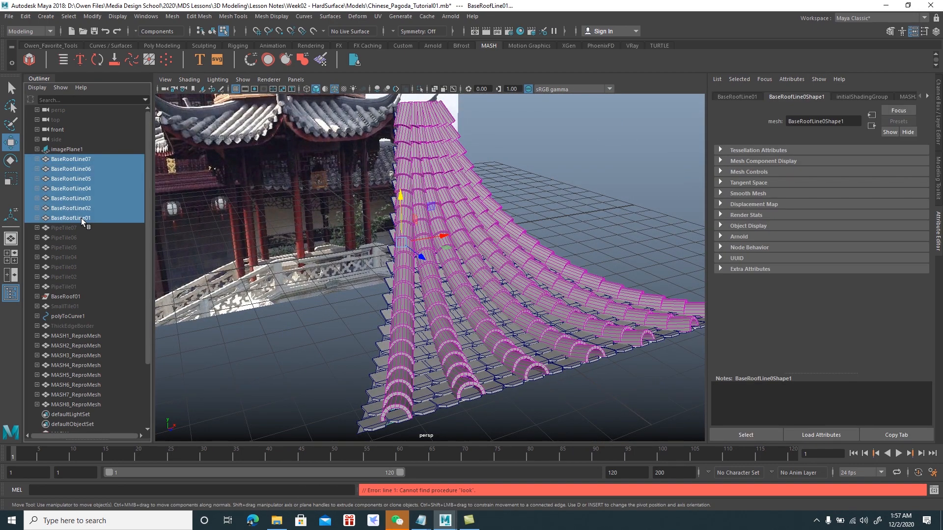
pyautogui.hotkey('ctrl', 'h')
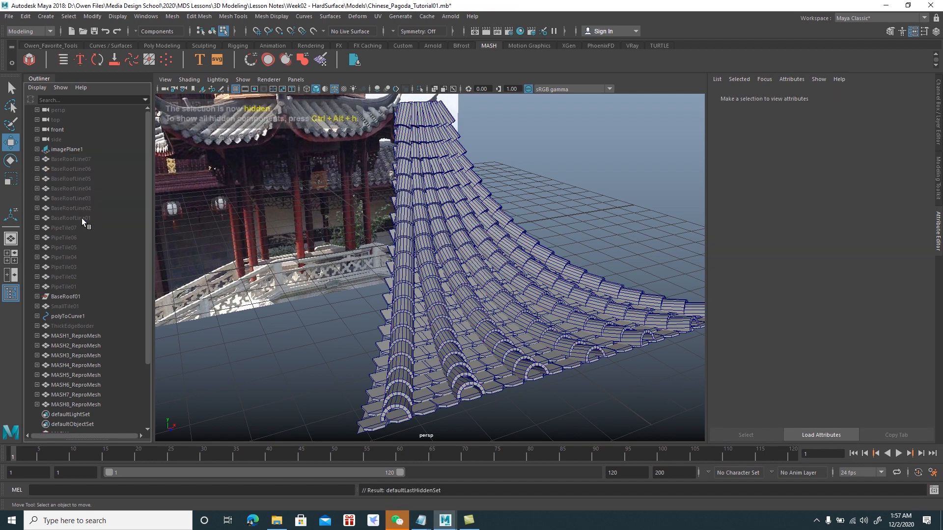
# - Hide BaseRoof01 to check the tiled roof without it, and show it again
pyautogui.click(72, 296)
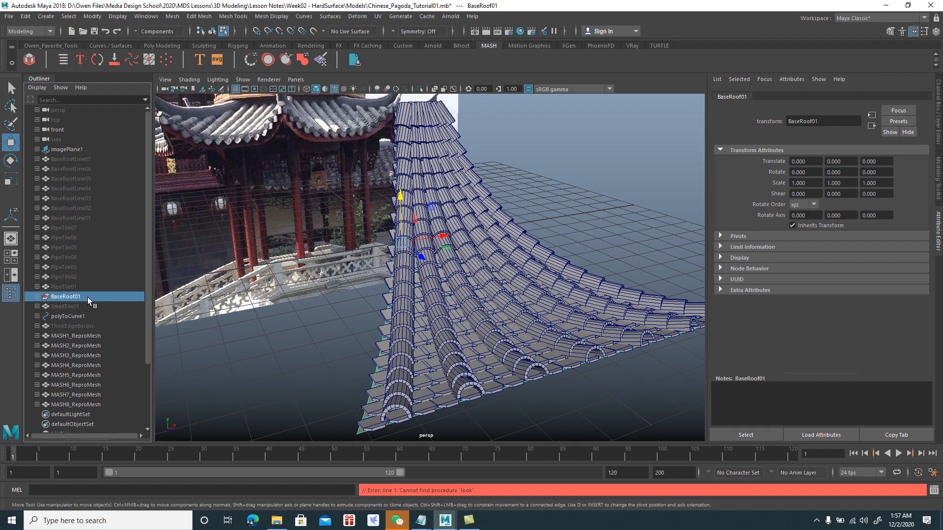
pyautogui.hotkey('ctrl', 'h')
pyautogui.keyDown('alt'); pyautogui.moveTo(304, 320); pyautogui.dragTo(347, 314); pyautogui.keyUp('alt')
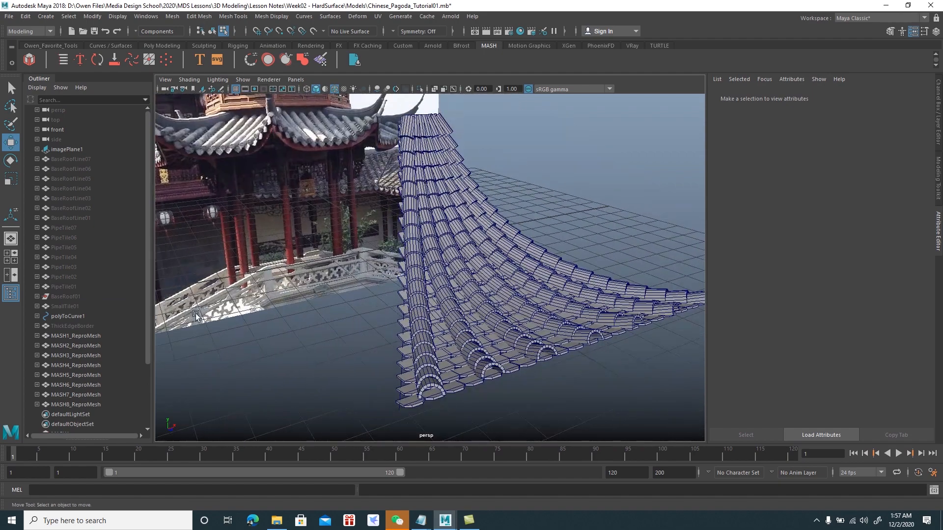
pyautogui.click(74, 297)
pyautogui.keyDown('alt'); pyautogui.moveTo(365, 321); pyautogui.dragTo(398, 320); pyautogui.keyUp('alt')
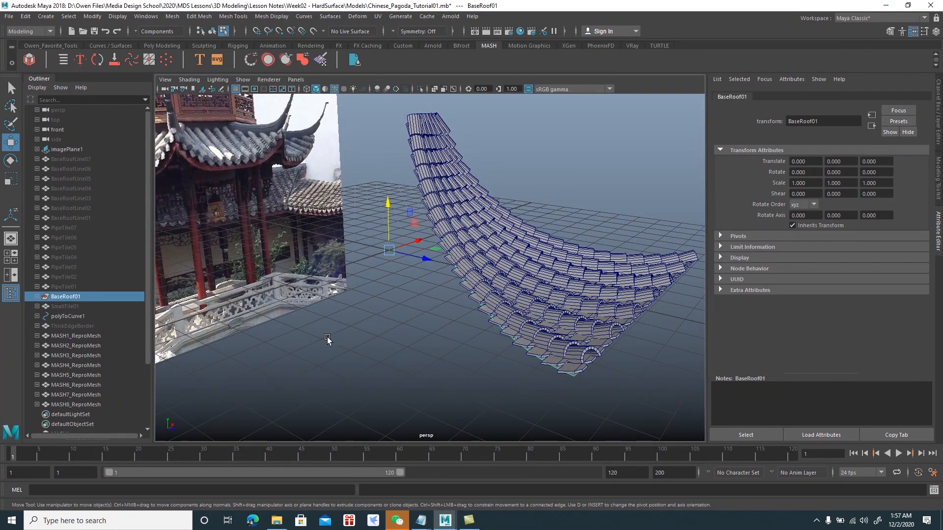
# - Unhide ThickEdgeBorder, select it together with polyToCurve1, and save the scene
pyautogui.click(85, 328)
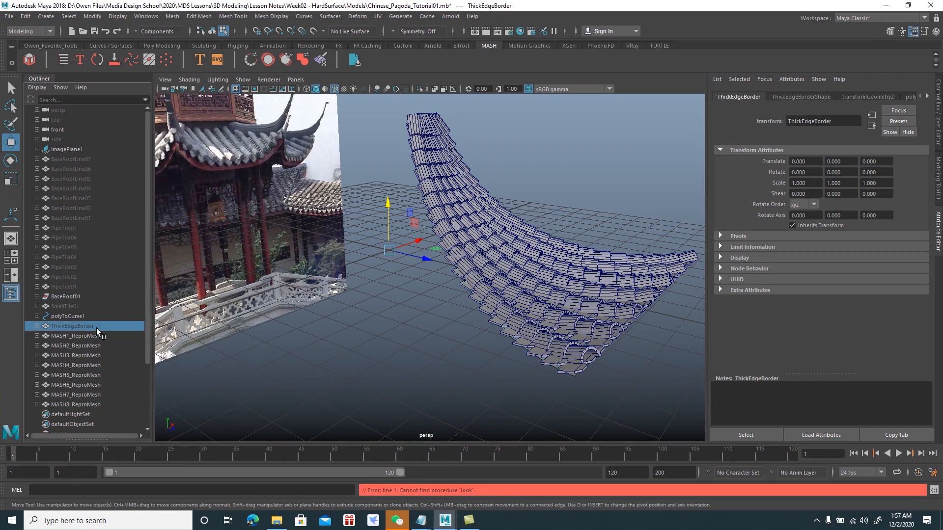
pyautogui.hotkey('shift', 'h')
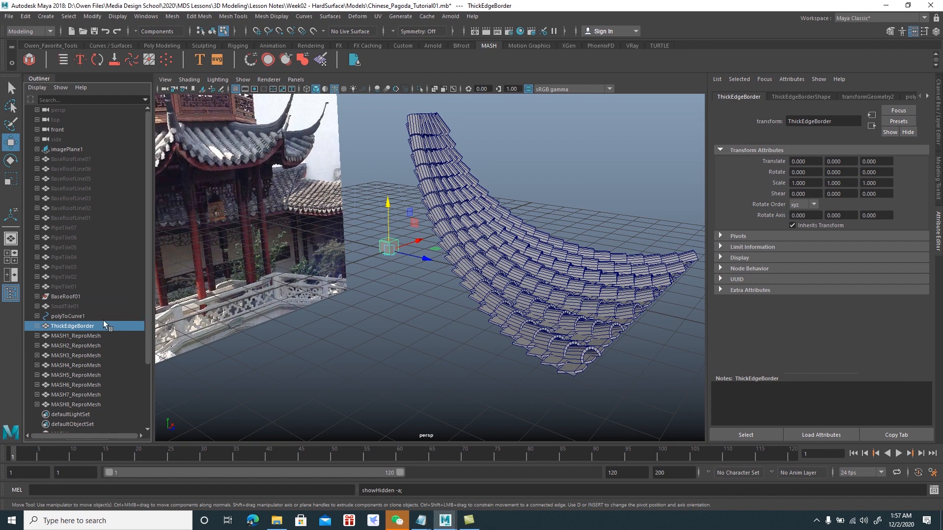
pyautogui.keyDown('ctrl'); pyautogui.click(75, 316); pyautogui.keyUp('ctrl')
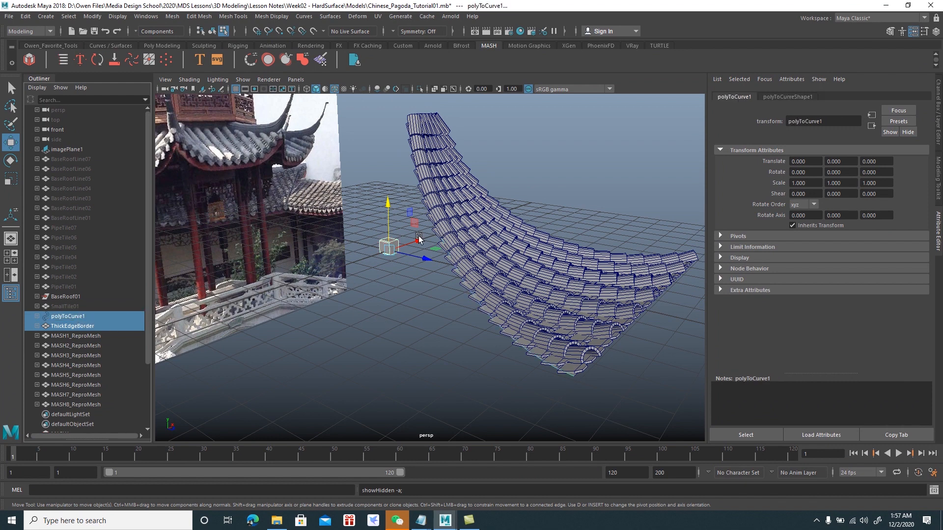
pyautogui.hotkey('ctrl', 's')
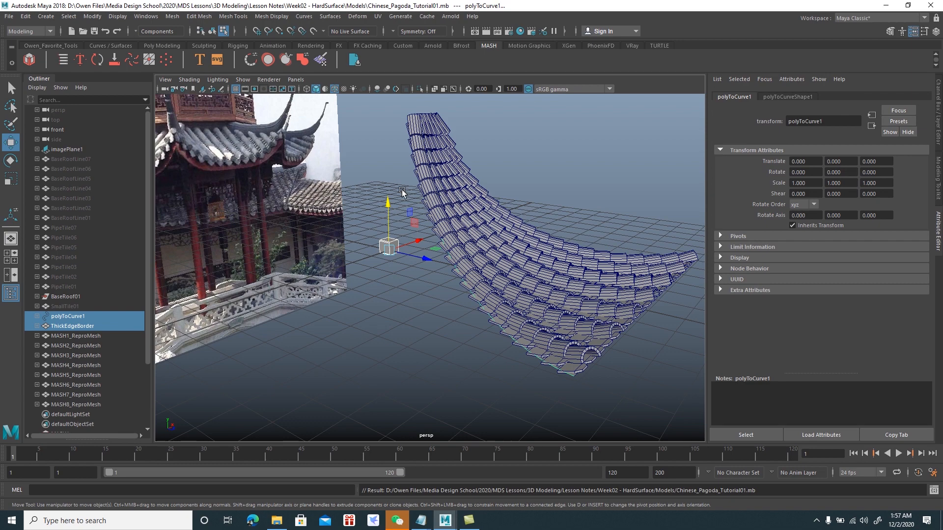
# - Isolate the selected ThickEdgeBorder and polyToCurve1 in the viewport and clear the selection
pyautogui.click(421, 88)
pyautogui.keyDown('alt'); pyautogui.moveTo(439, 144); pyautogui.dragTo(530, 227); pyautogui.keyUp('alt')
pyautogui.click(513, 238)
pyautogui.keyDown('alt'); pyautogui.moveTo(462, 285); pyautogui.dragTo(429, 280); pyautogui.keyUp('alt')
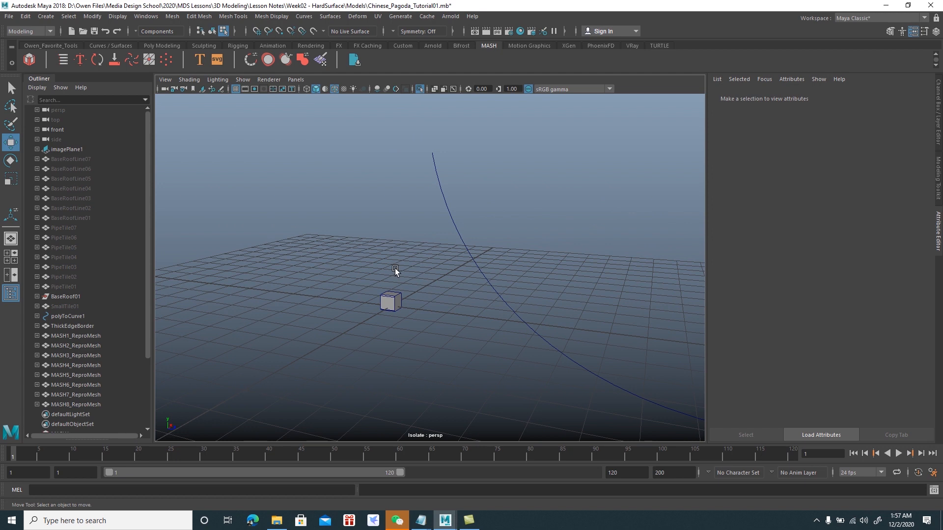
# - Snap the ThickEdgeBorder cube onto the upper end of polyToCurve1 with the Snap Together Tool
pyautogui.click(92, 16)
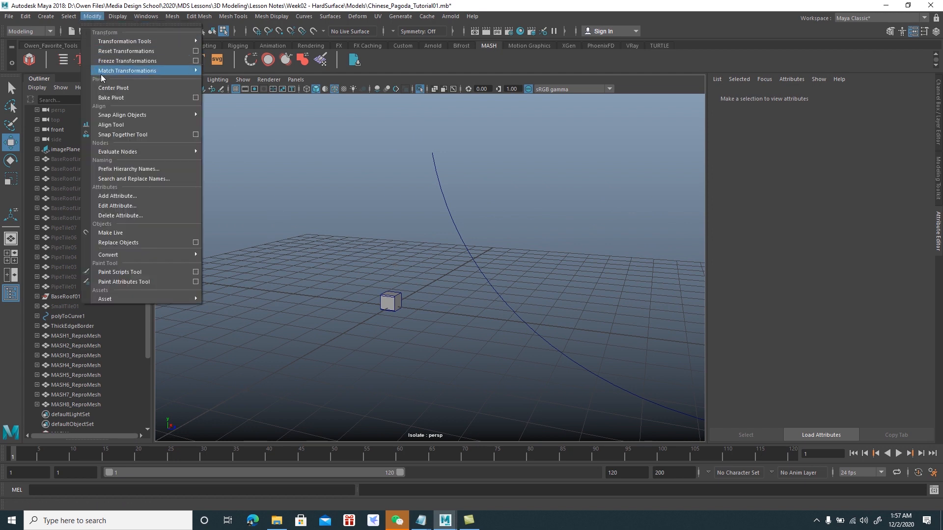
pyautogui.click(125, 135)
pyautogui.click(400, 303)
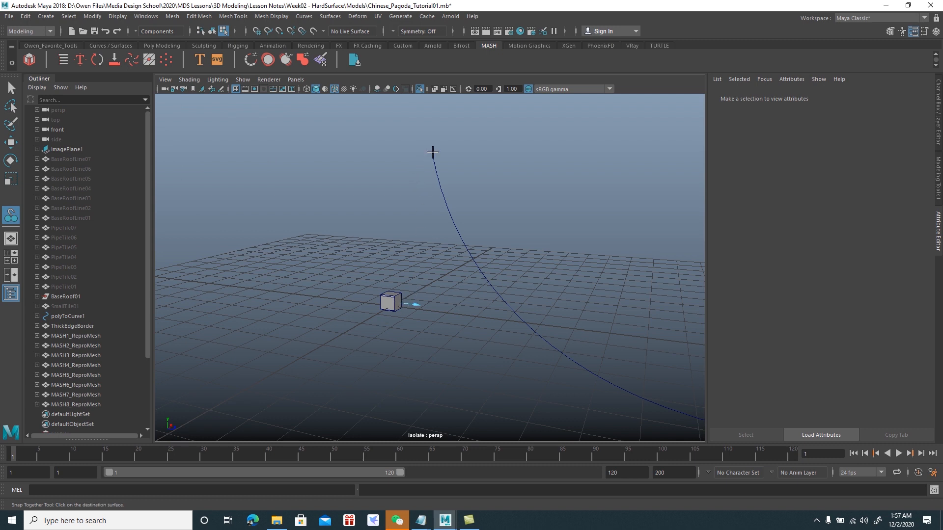
pyautogui.click(433, 155)
pyautogui.press('Return')
pyautogui.press('w')
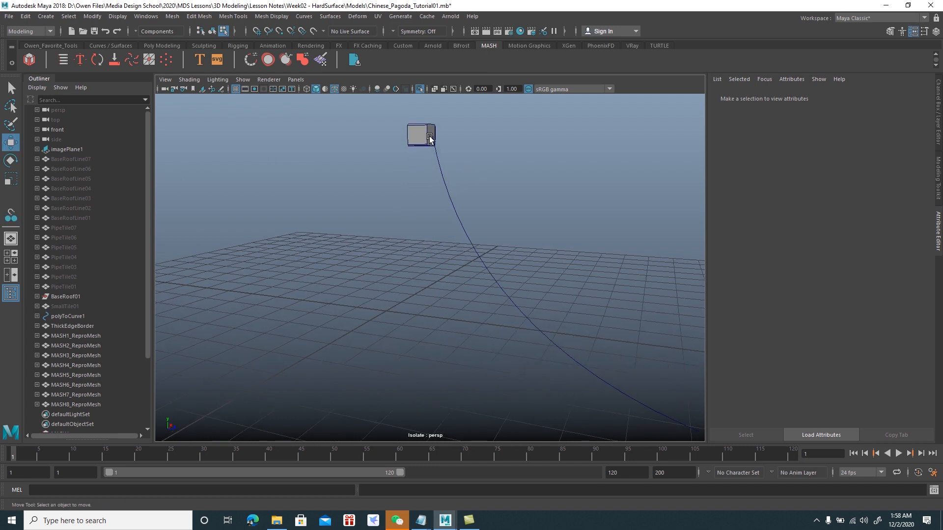
# - Select the ThickEdgeBorder cube and move it sideways to about -0.67 in X to line up with the curve's end
pyautogui.moveTo(429, 139); pyautogui.dragTo(458, 133, button='right')
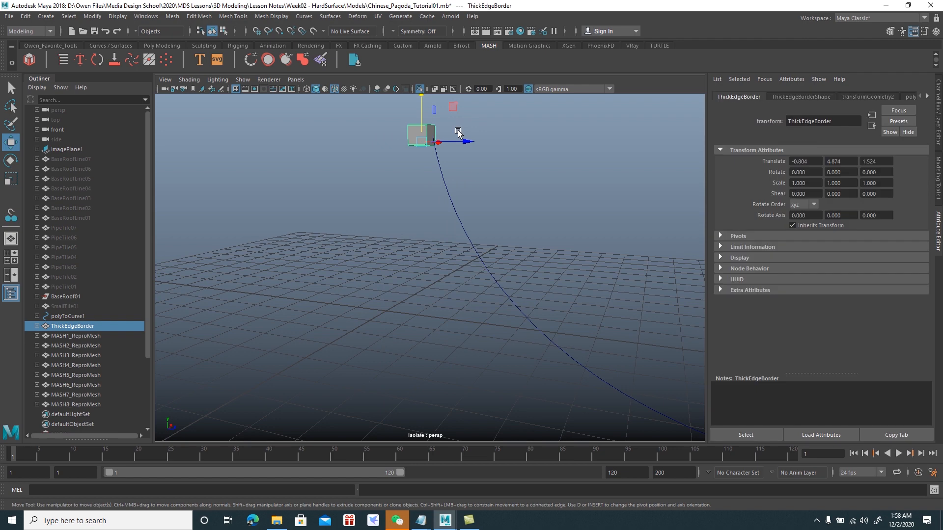
pyautogui.press('f')
pyautogui.keyDown('alt'); pyautogui.moveTo(500, 231); pyautogui.dragTo(379, 208); pyautogui.keyUp('alt')
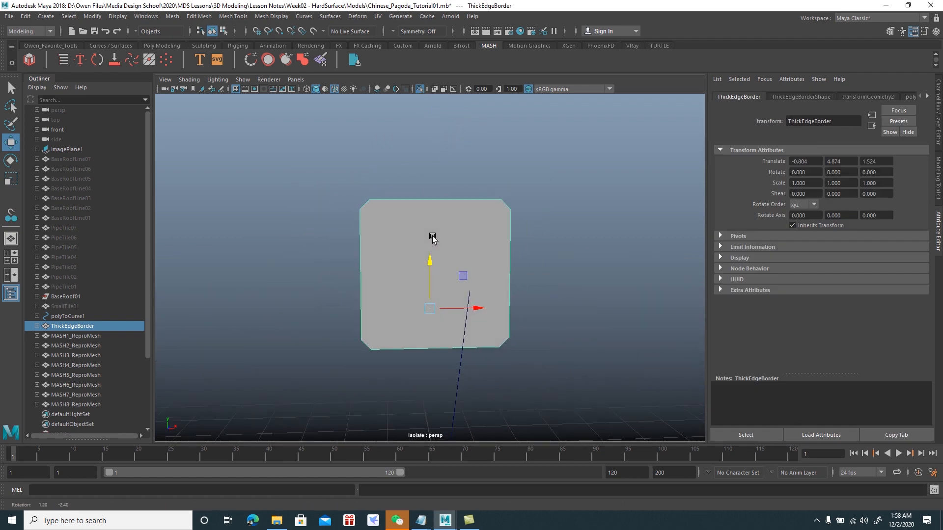
pyautogui.moveTo(464, 276); pyautogui.dragTo(497, 276)
# - Center the ThickEdgeBorder cube's pivot and move the cube to about -0.68 in X and 4.82 in Y, centred on the curve
pyautogui.click(92, 17)
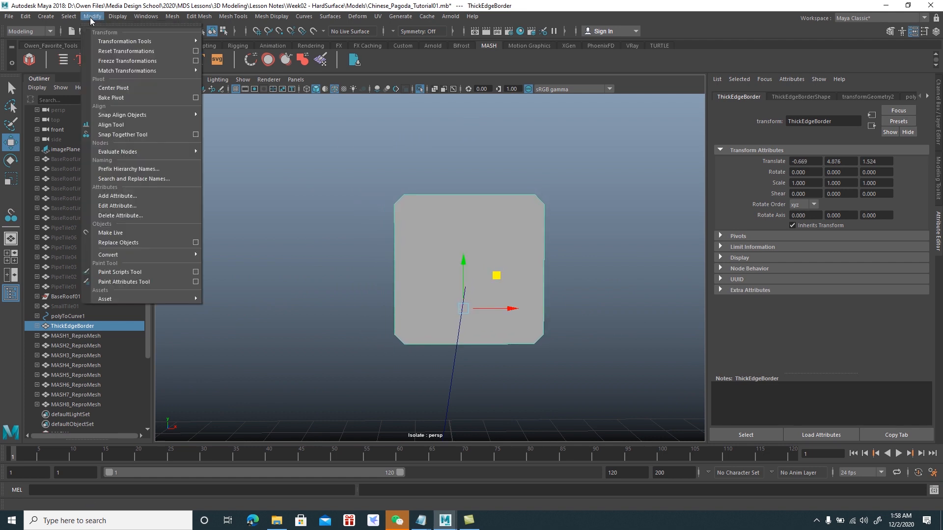
pyautogui.click(119, 88)
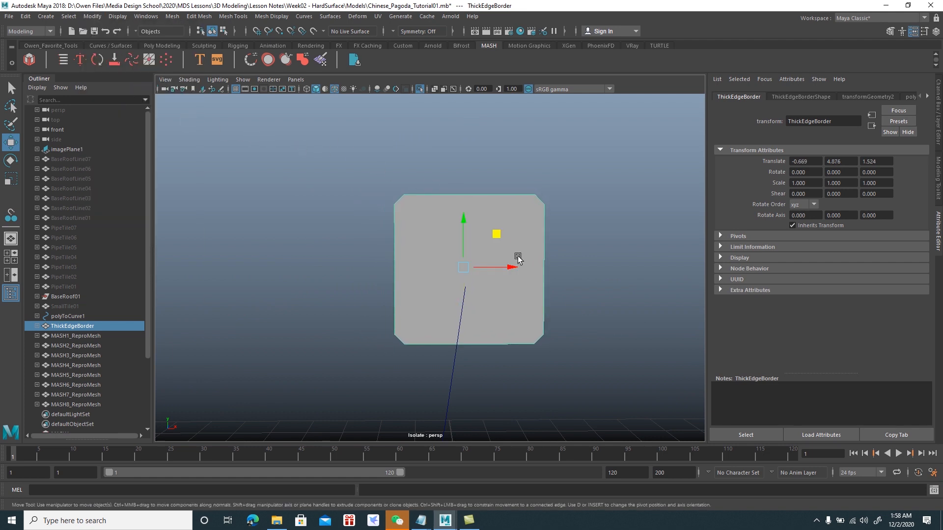
pyautogui.keyDown('alt'); pyautogui.moveTo(499, 236); pyautogui.dragTo(517, 247); pyautogui.keyUp('alt')
pyautogui.moveTo(502, 279); pyautogui.dragTo(499, 280)
pyautogui.moveTo(459, 249); pyautogui.dragTo(407, 206)
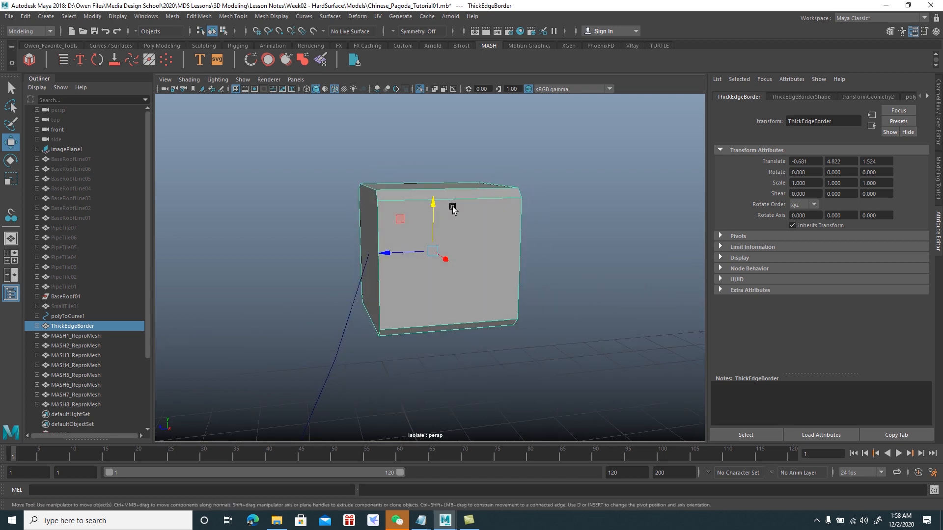
# - Set the move axis to object orientation and rotate the ThickEdgeBorder cube to about 80.5, -24.6 and 4.0 degrees
pyautogui.click(460, 221)
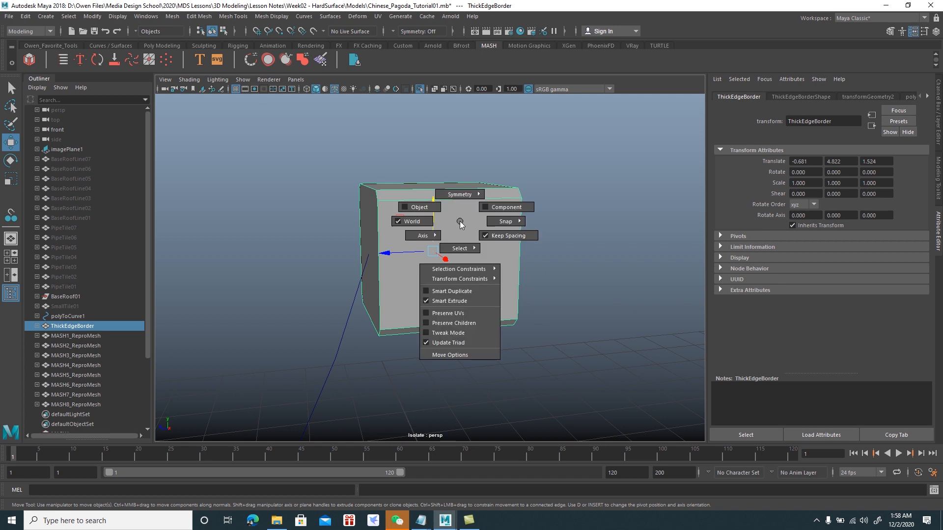
pyautogui.click(406, 208)
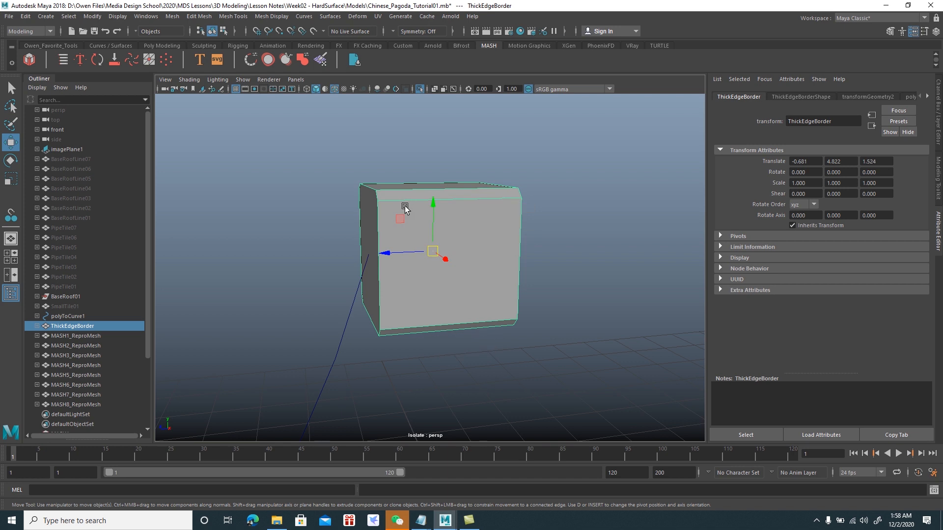
pyautogui.moveTo(419, 212); pyautogui.dragTo(558, 248)
pyautogui.press('e')
pyautogui.keyDown('alt'); pyautogui.moveTo(558, 249); pyautogui.dragTo(462, 158, button='right'); pyautogui.keyUp('alt')
pyautogui.keyDown('alt'); pyautogui.moveTo(461, 158); pyautogui.dragTo(568, 259); pyautogui.keyUp('alt')
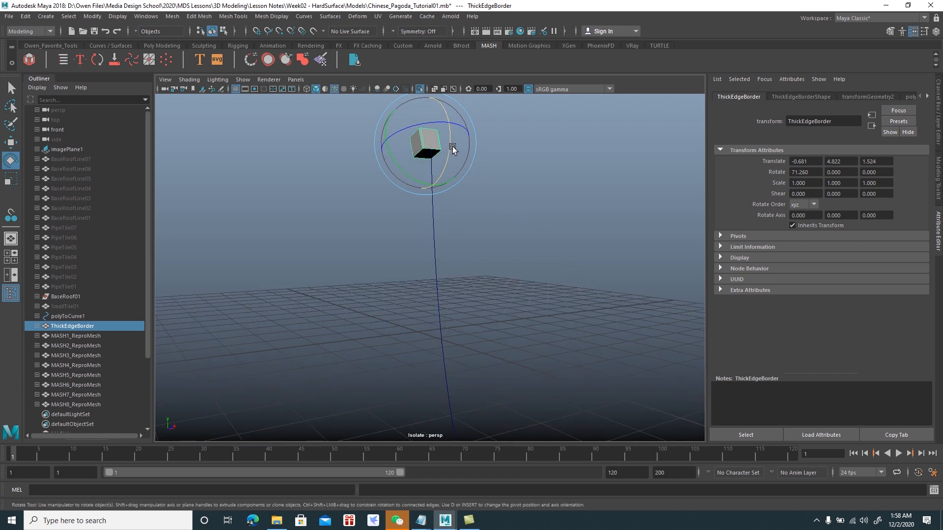
pyautogui.moveTo(452, 151)
pyautogui.mouseDown()
pyautogui.moveTo(461, 132)
pyautogui.moveTo(447, 135)
pyautogui.mouseUp()
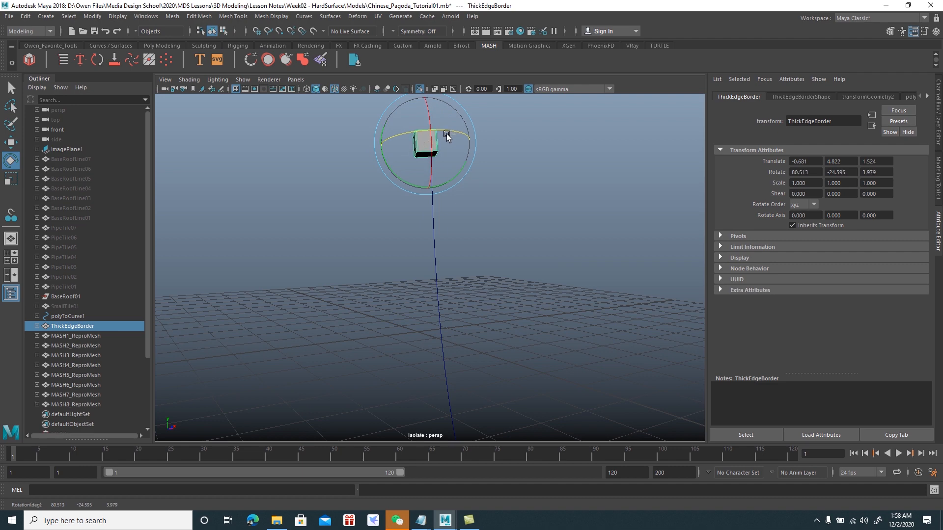
# - Move the ThickEdgeBorder cube to about -0.654, 5.092, 1.727 and refine its rotation to about 82.5, -28.9, -0.7 degrees
pyautogui.keyDown('alt'); pyautogui.moveTo(477, 183); pyautogui.dragTo(454, 140); pyautogui.keyUp('alt')
pyautogui.press('w')
pyautogui.press('e')
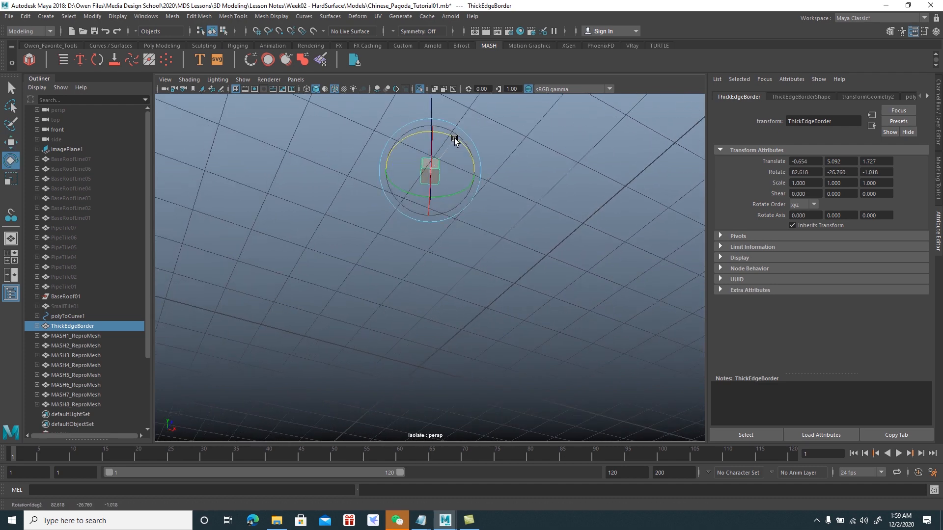
pyautogui.press('w')
# - Freeze the transformations of the ThickEdgeBorder cube
pyautogui.keyDown('alt'); pyautogui.moveTo(453, 141); pyautogui.dragTo(526, 249); pyautogui.keyUp('alt')
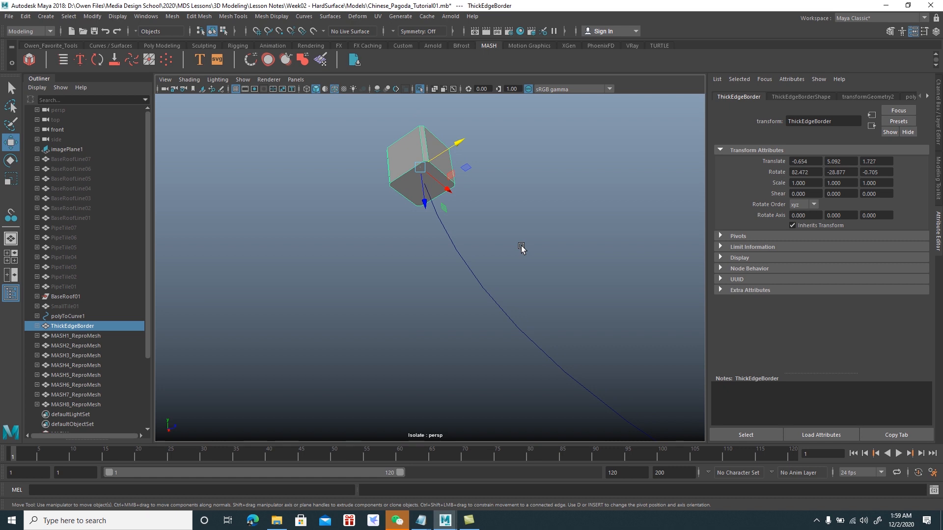
pyautogui.click(92, 16)
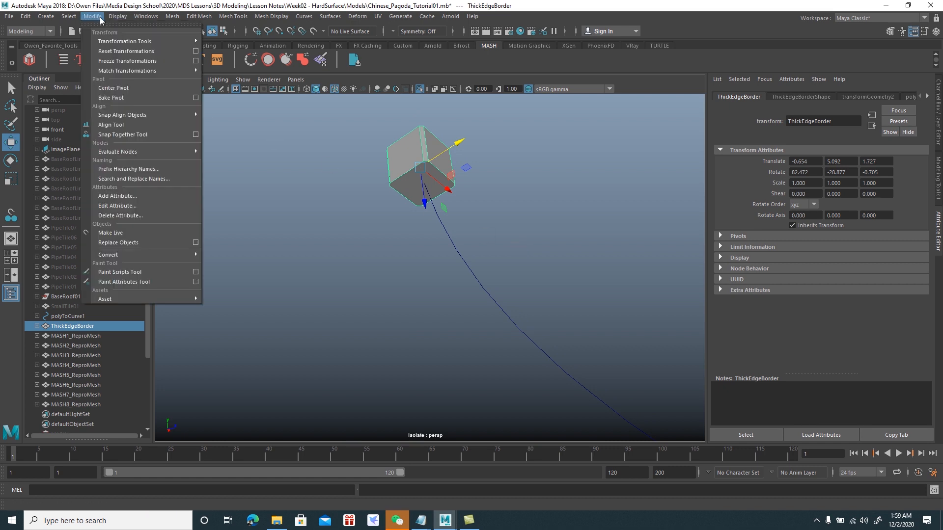
pyautogui.click(122, 61)
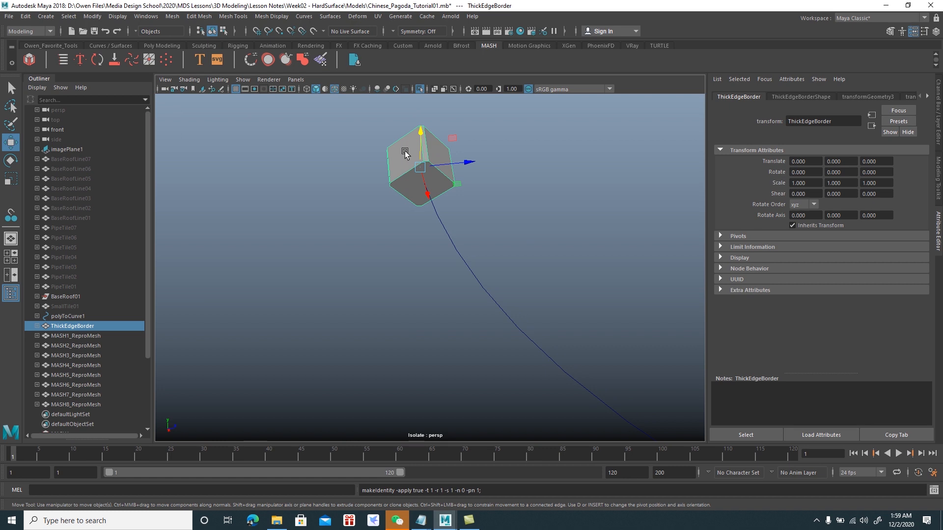
# - Extrude the cube's lower face along polyToCurve1 with 20 divisions
pyautogui.moveTo(405, 153); pyautogui.dragTo(400, 182, button='right')
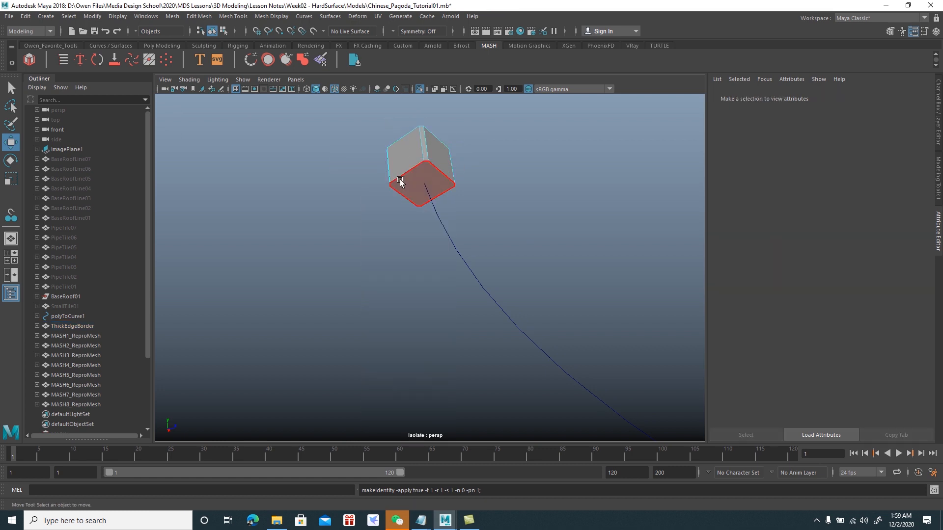
pyautogui.click(408, 187)
pyautogui.keyDown('alt'); pyautogui.moveTo(579, 231); pyautogui.dragTo(486, 231); pyautogui.keyUp('alt')
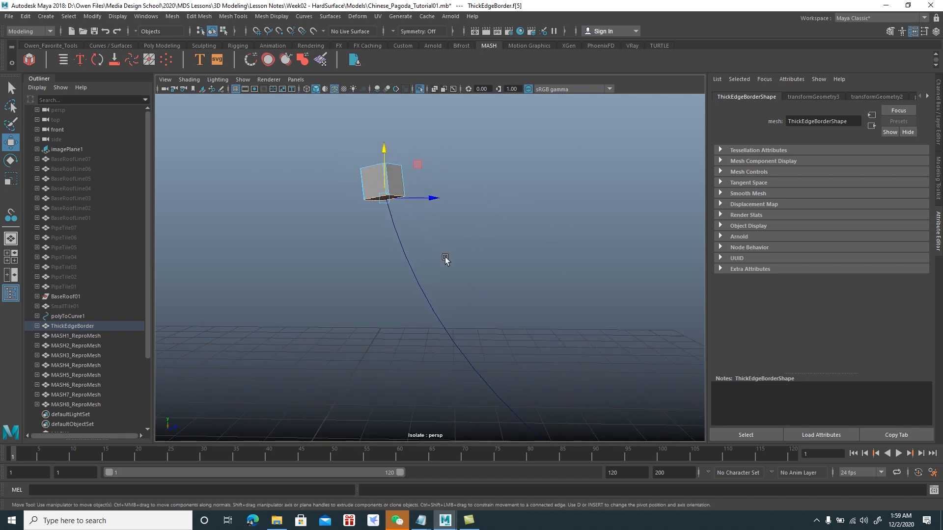
pyautogui.moveTo(444, 257); pyautogui.dragTo(385, 285)
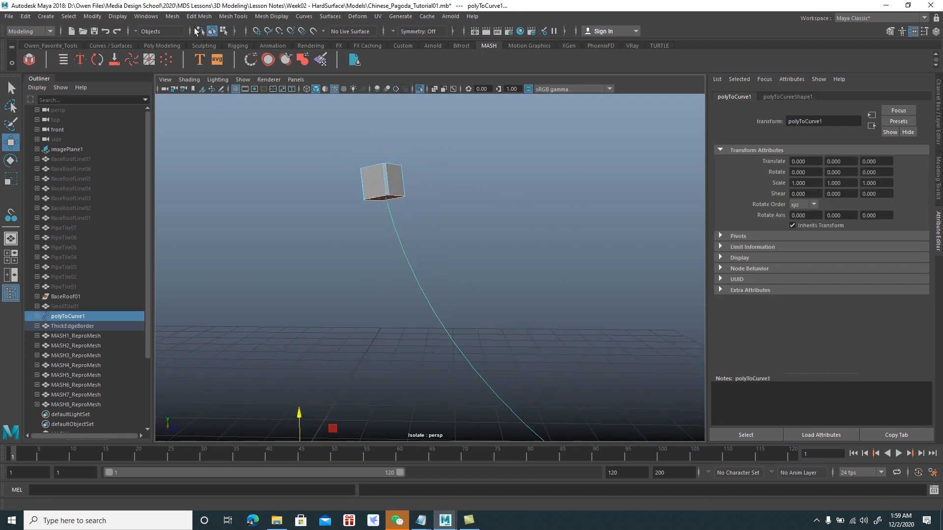
pyautogui.click(200, 19)
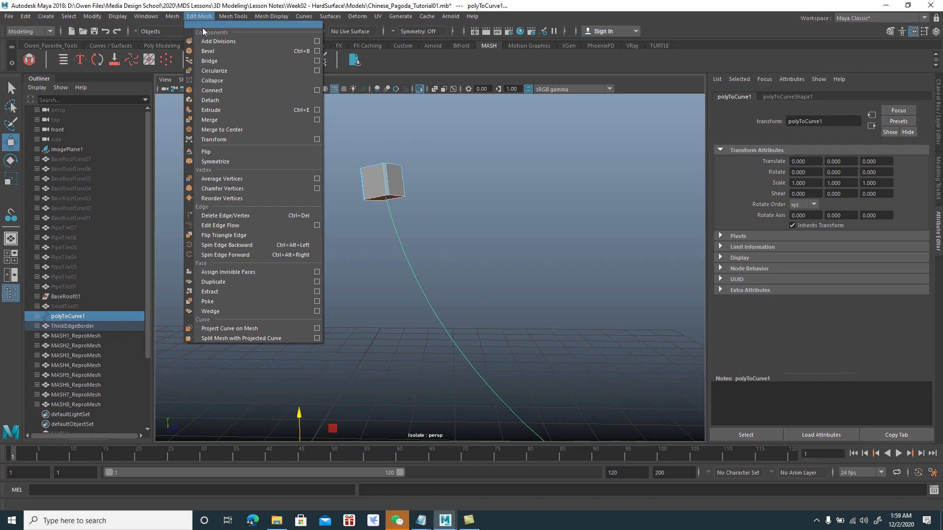
pyautogui.click(216, 110)
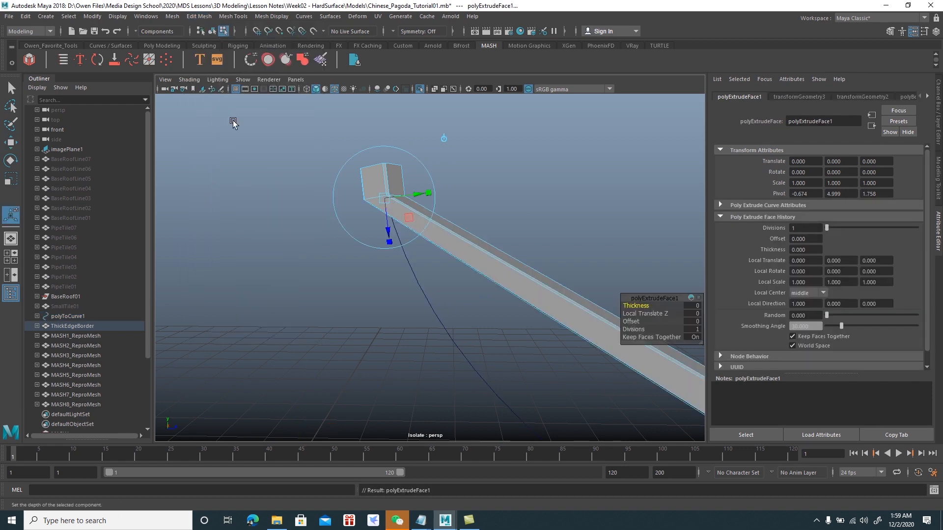
pyautogui.keyDown('alt'); pyautogui.moveTo(535, 212); pyautogui.dragTo(436, 183); pyautogui.keyUp('alt')
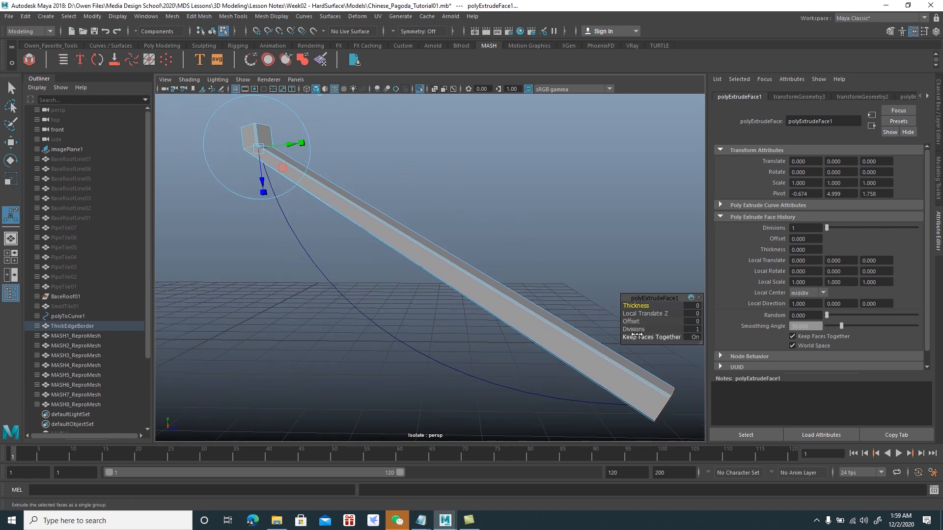
pyautogui.click(692, 331)
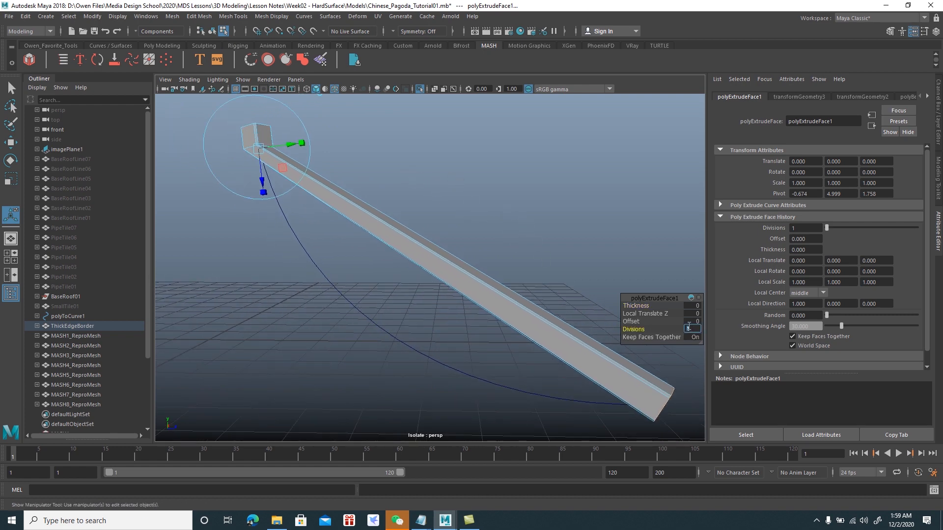
pyautogui.write('20')
pyautogui.press('Return')
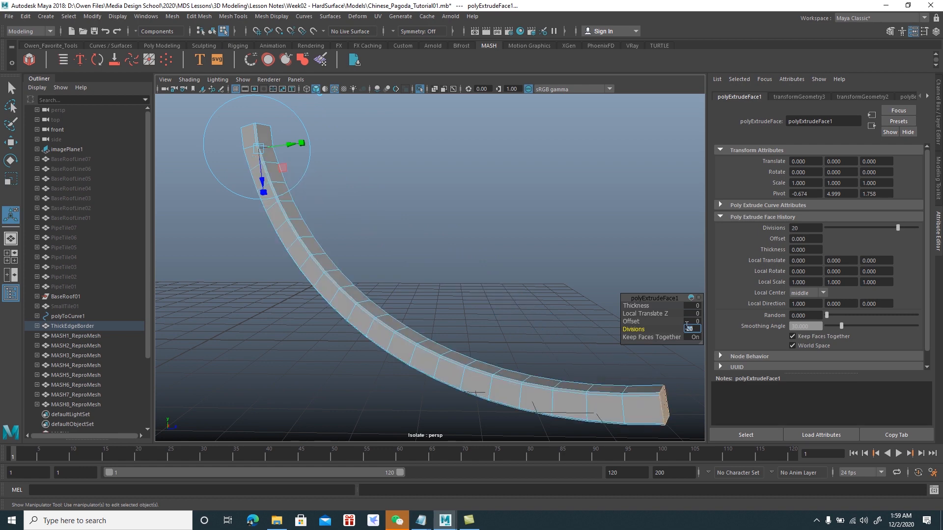
# - Return ThickEdgeBorder to object mode and turn off isolation to show the whole roof
pyautogui.keyDown('alt'); pyautogui.moveTo(537, 295); pyautogui.dragTo(412, 274); pyautogui.keyUp('alt')
pyautogui.moveTo(356, 255); pyautogui.dragTo(397, 234, button='right')
pyautogui.keyDown('alt'); pyautogui.moveTo(397, 234); pyautogui.dragTo(474, 235); pyautogui.keyUp('alt')
pyautogui.press('w')
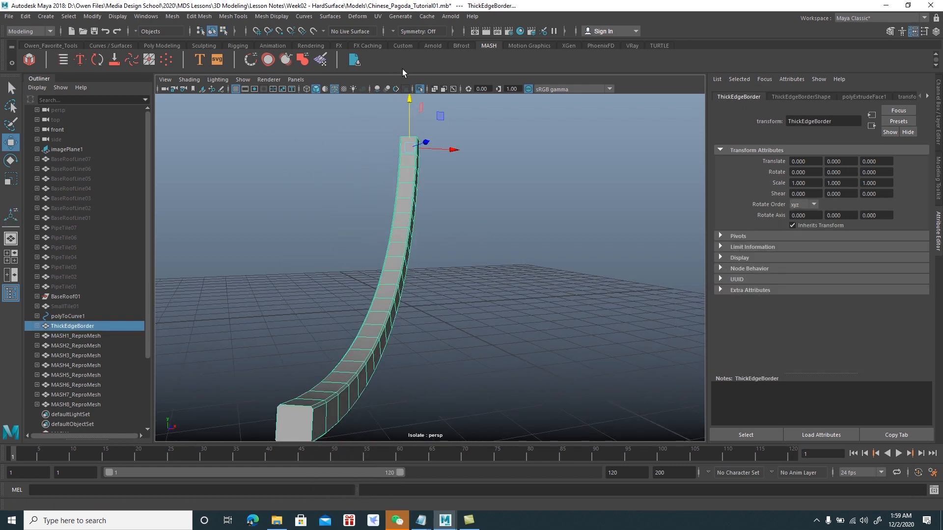
pyautogui.click(420, 89)
pyautogui.keyDown('alt'); pyautogui.moveTo(449, 174); pyautogui.dragTo(504, 180); pyautogui.keyUp('alt')
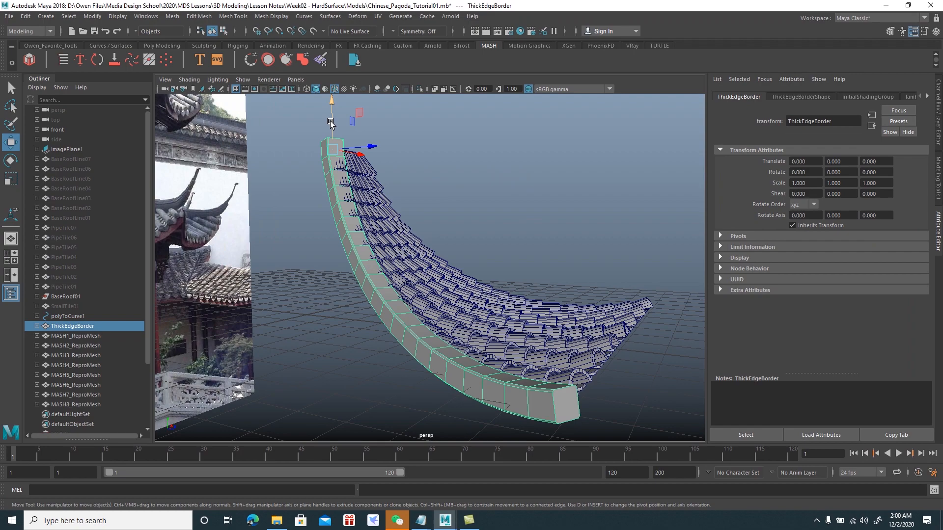
# - Move the ThickEdgeBorder mesh to about 0.172 in Y and 0.060 in Z along the roof's tiled edge
pyautogui.moveTo(331, 123); pyautogui.dragTo(213, 146)
pyautogui.keyDown('alt'); pyautogui.moveTo(419, 154); pyautogui.dragTo(421, 152); pyautogui.keyUp('alt')
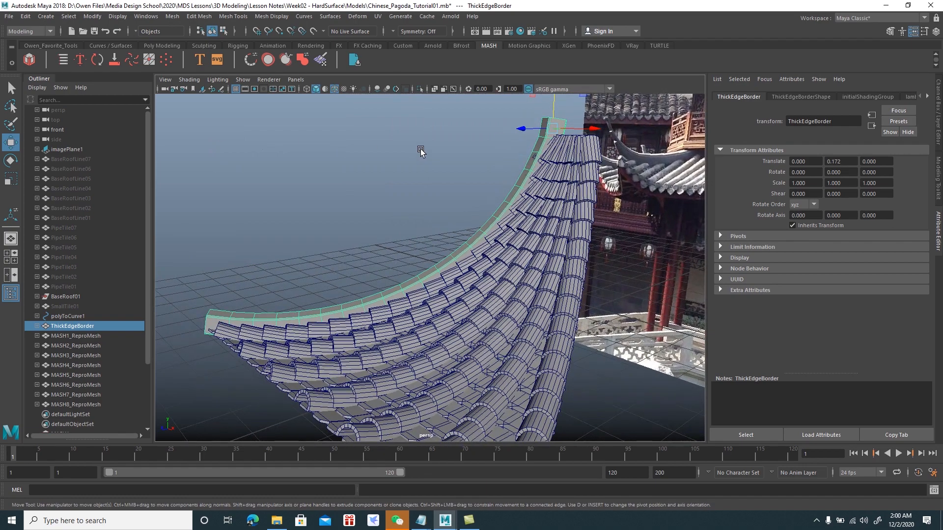
pyautogui.moveTo(533, 128); pyautogui.dragTo(525, 128)
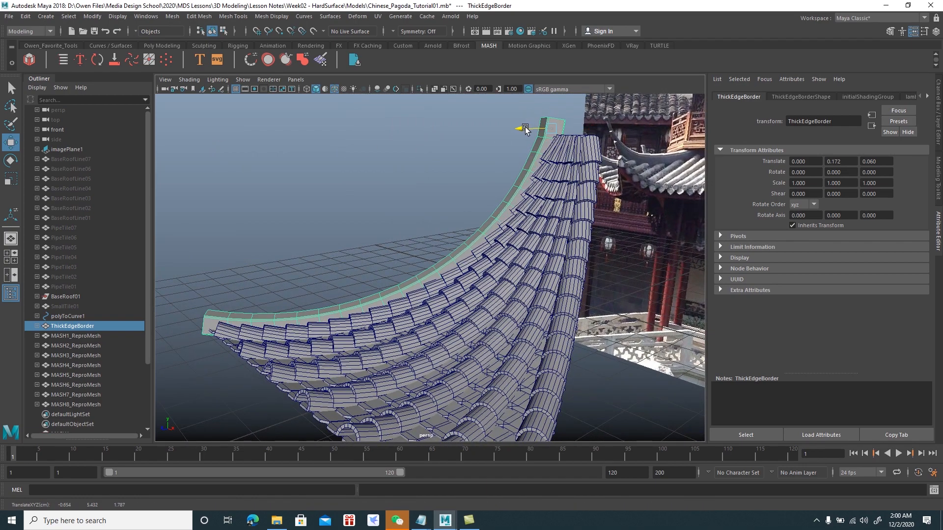
pyautogui.keyDown('alt'); pyautogui.moveTo(500, 163); pyautogui.dragTo(546, 182); pyautogui.keyUp('alt')
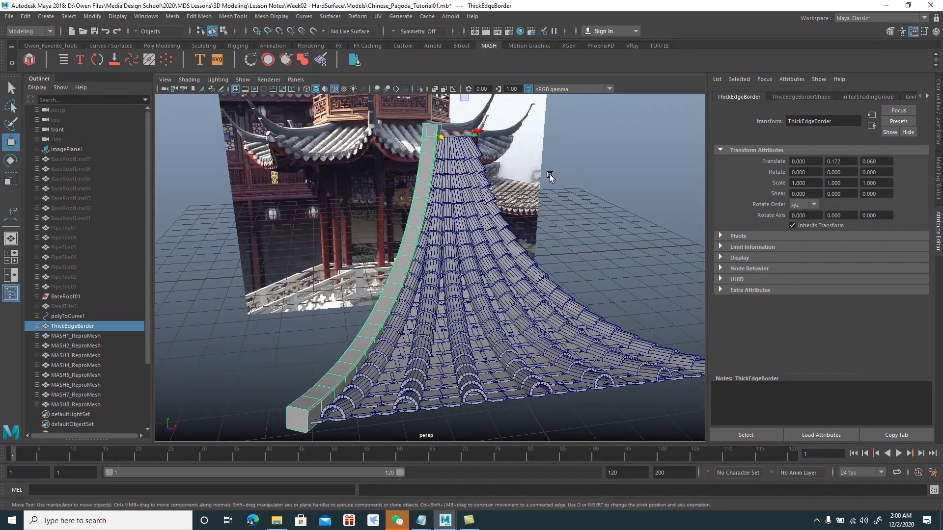
pyautogui.keyDown('alt'); pyautogui.moveTo(587, 205); pyautogui.dragTo(595, 170); pyautogui.keyUp('alt')
pyautogui.keyDown('alt'); pyautogui.moveTo(196, 293); pyautogui.dragTo(366, 290); pyautogui.keyUp('alt')
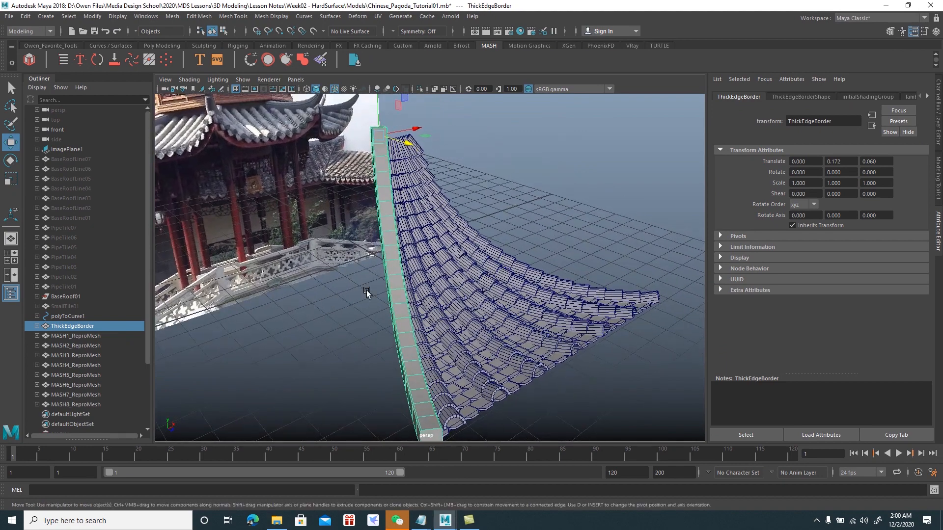
# - Scale SmallTile01 to about 1.171 in X to widen the flat roof tiles, and clear the selection
pyautogui.click(78, 305)
pyautogui.press('r')
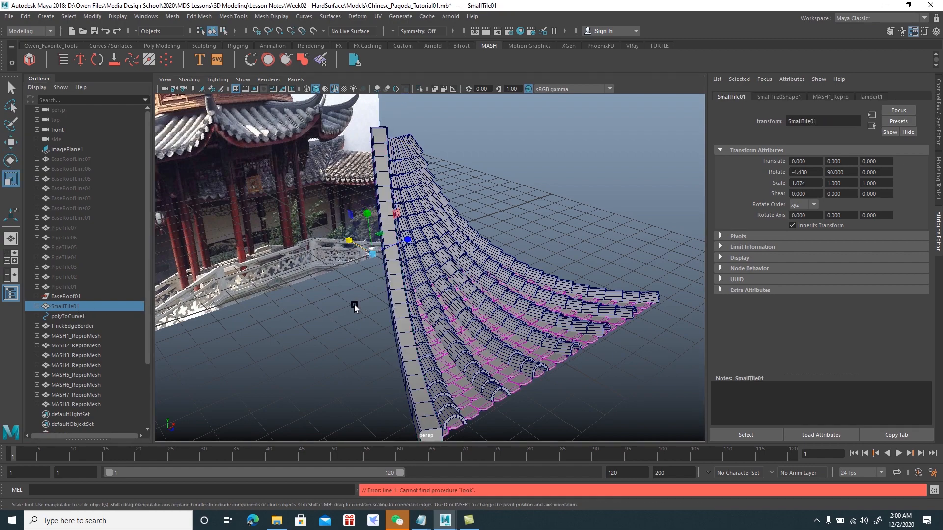
pyautogui.scroll(5, 418, 260)
pyautogui.keyDown('alt'); pyautogui.moveTo(418, 261); pyautogui.dragTo(431, 211); pyautogui.keyUp('alt')
pyautogui.hotkey('ctrl', 'z')
pyautogui.moveTo(329, 183); pyautogui.dragTo(328, 183)
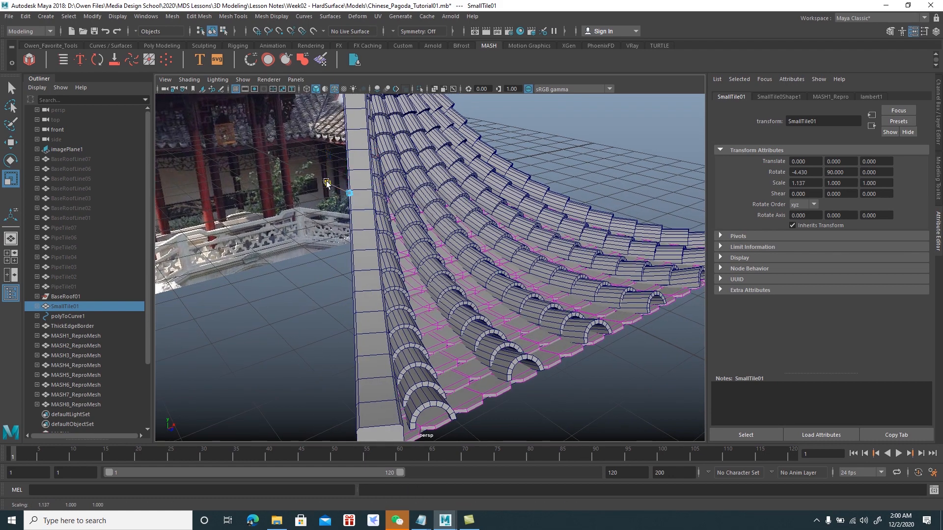
pyautogui.keyDown('alt'); pyautogui.moveTo(326, 183); pyautogui.dragTo(317, 253); pyautogui.keyUp('alt')
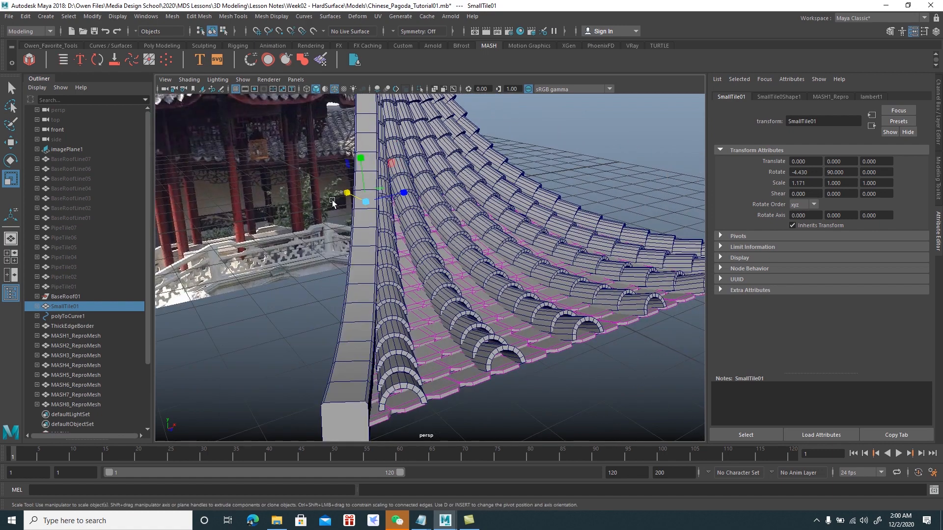
pyautogui.press('w')
pyautogui.click(279, 329)
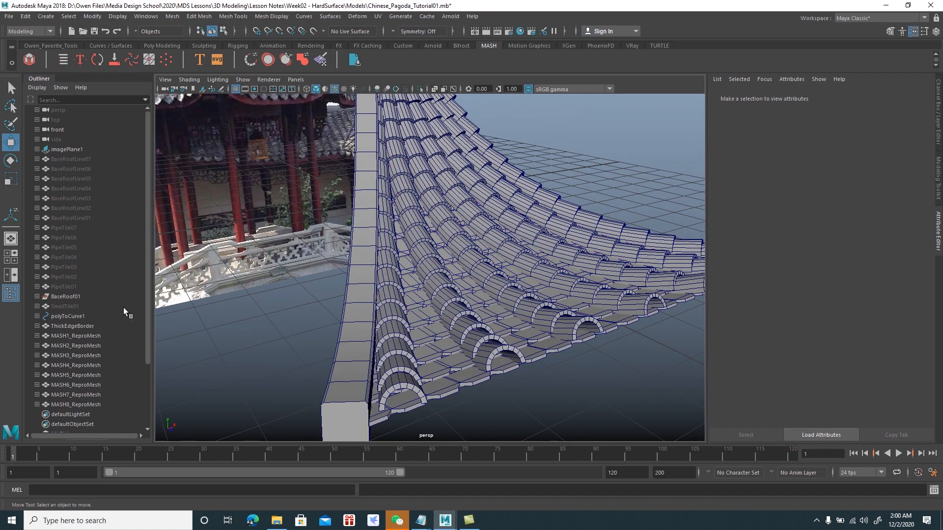
# - Hide the polySurface1 mesh inside the BaseRoof01 group
pyautogui.click(75, 298)
pyautogui.keyDown('alt'); pyautogui.moveTo(349, 295); pyautogui.dragTo(381, 227); pyautogui.keyUp('alt')
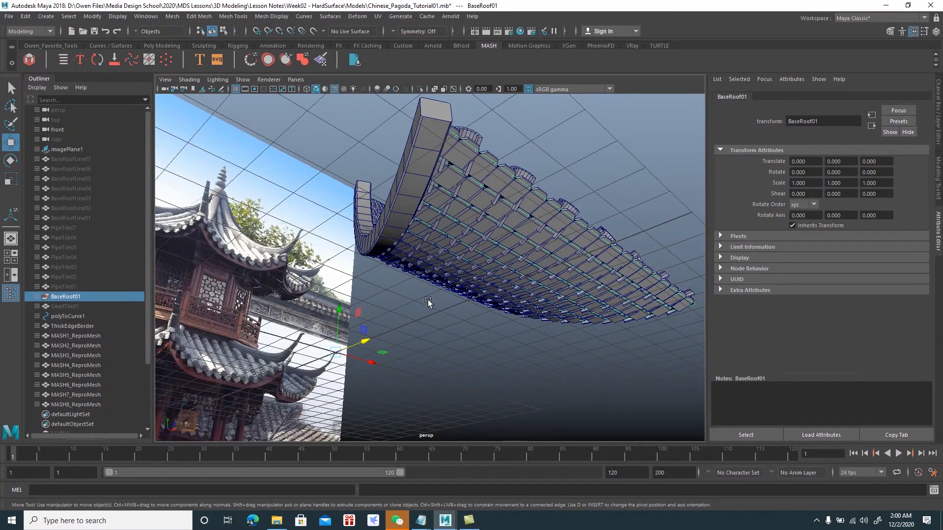
pyautogui.click(38, 297)
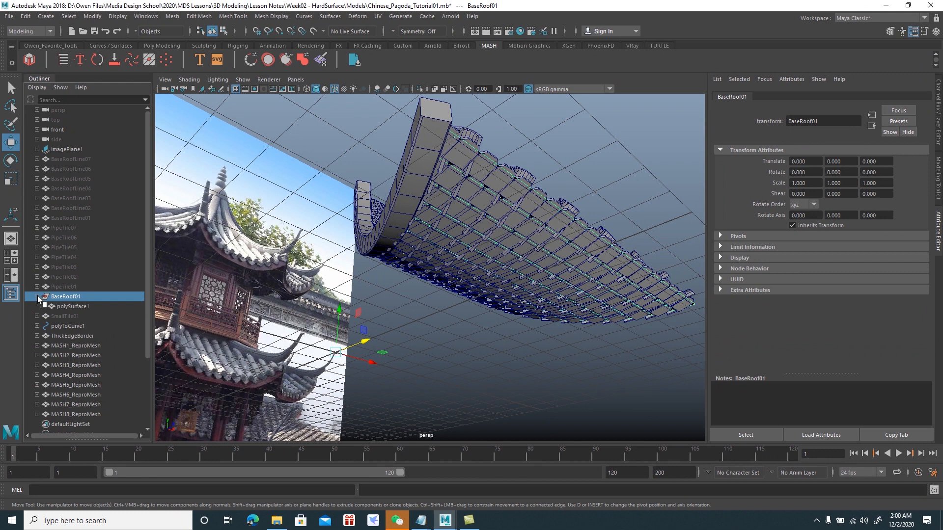
pyautogui.click(61, 307)
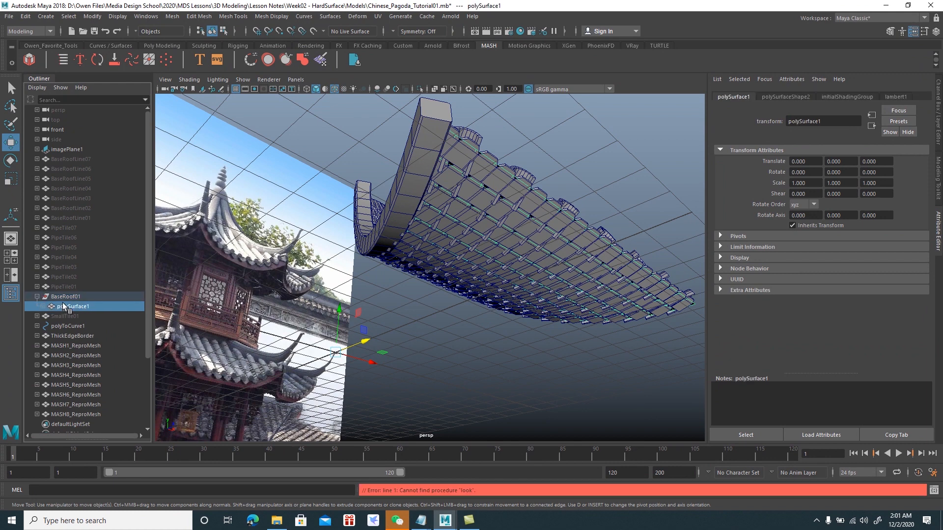
pyautogui.hotkey('ctrl', 'h')
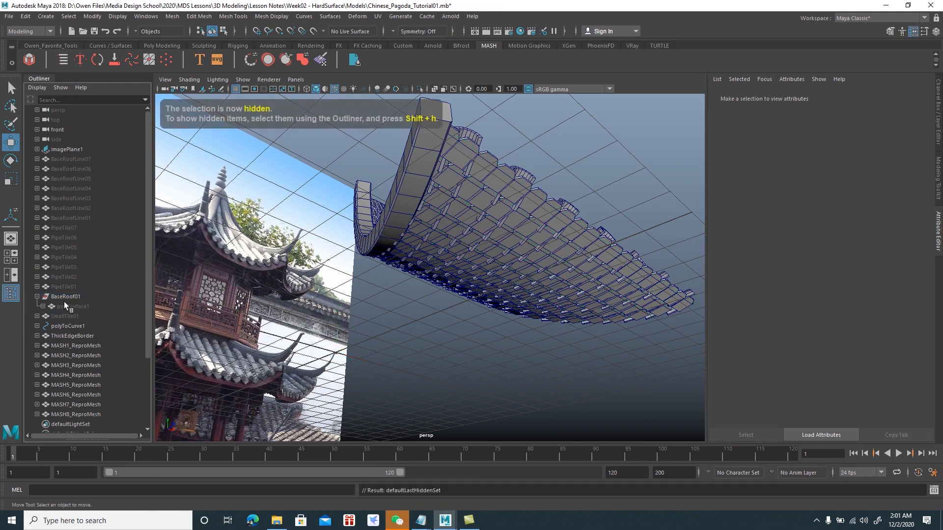
pyautogui.click(38, 297)
# - Select the square end face at the lower tip of the ThickEdgeBorder mesh
pyautogui.keyDown('alt'); pyautogui.moveTo(420, 323); pyautogui.dragTo(377, 359); pyautogui.keyUp('alt')
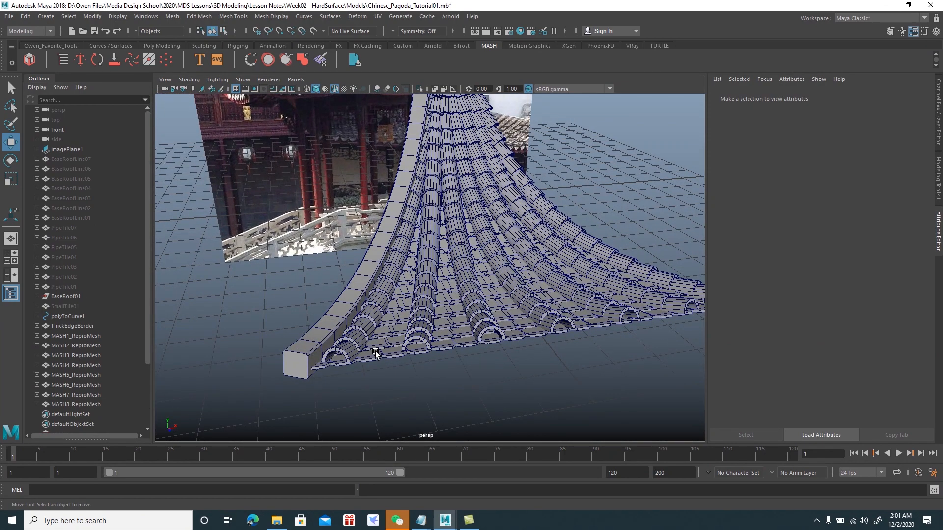
pyautogui.keyDown('alt'); pyautogui.moveTo(539, 349); pyautogui.dragTo(510, 352, button='right'); pyautogui.keyUp('alt')
pyautogui.keyDown('alt'); pyautogui.moveTo(489, 369); pyautogui.dragTo(545, 391); pyautogui.keyUp('alt')
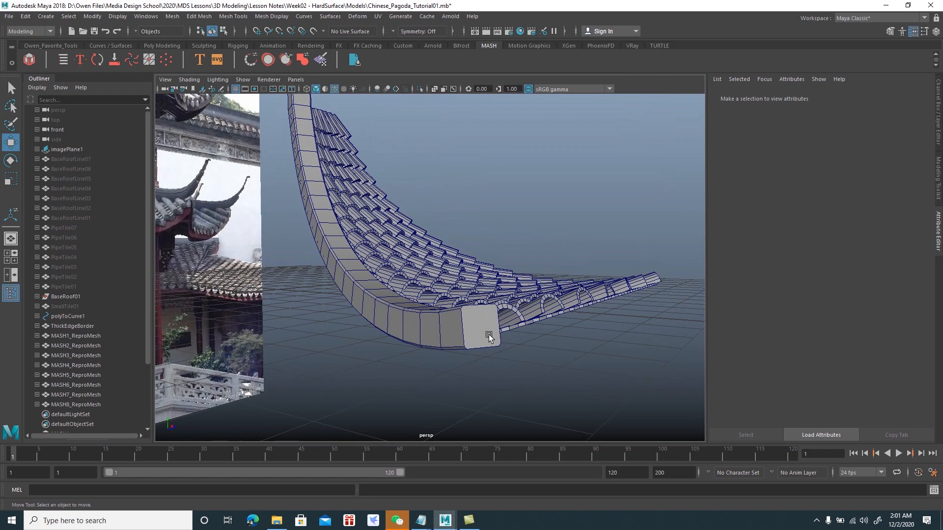
pyautogui.click(476, 326)
pyautogui.keyDown('alt'); pyautogui.moveTo(476, 324); pyautogui.dragTo(507, 360, button='right'); pyautogui.keyUp('alt')
pyautogui.keyDown('alt'); pyautogui.moveTo(507, 360); pyautogui.dragTo(490, 319, button='middle'); pyautogui.keyUp('alt')
pyautogui.keyDown('alt'); pyautogui.moveTo(491, 319); pyautogui.dragTo(498, 331, button='right'); pyautogui.keyUp('alt')
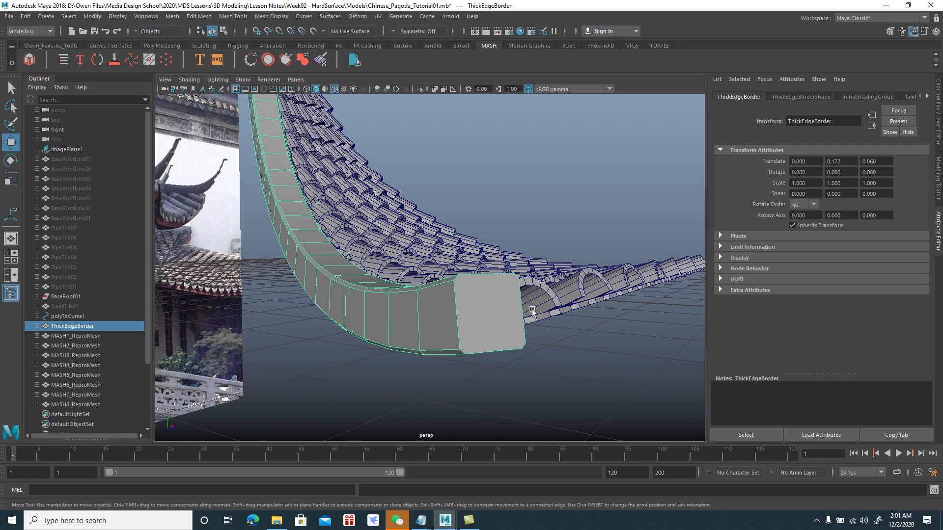
pyautogui.scroll(-5, 603, 316)
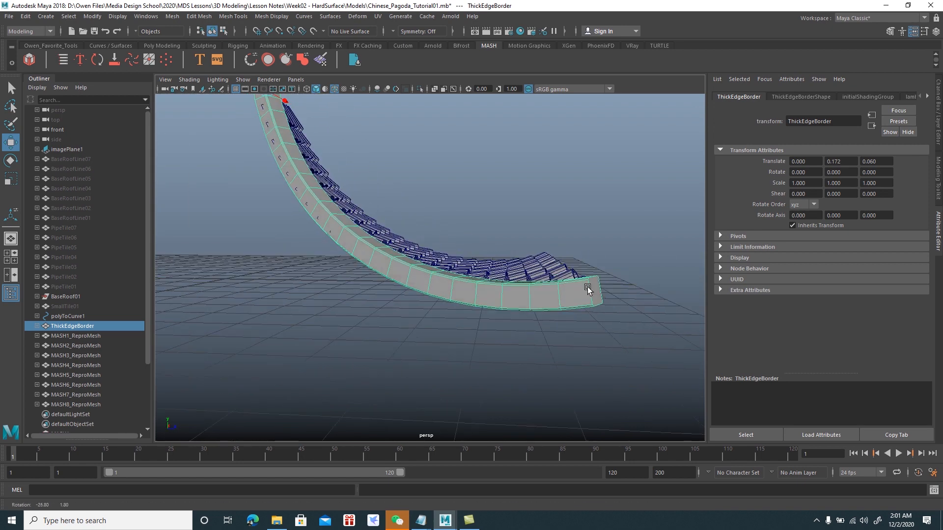
pyautogui.keyDown('alt'); pyautogui.moveTo(618, 282); pyautogui.dragTo(474, 310); pyautogui.keyUp('alt')
pyautogui.rightClick(418, 284)
pyautogui.moveTo(418, 284); pyautogui.dragTo(418, 286, button='right')
pyautogui.click(415, 284)
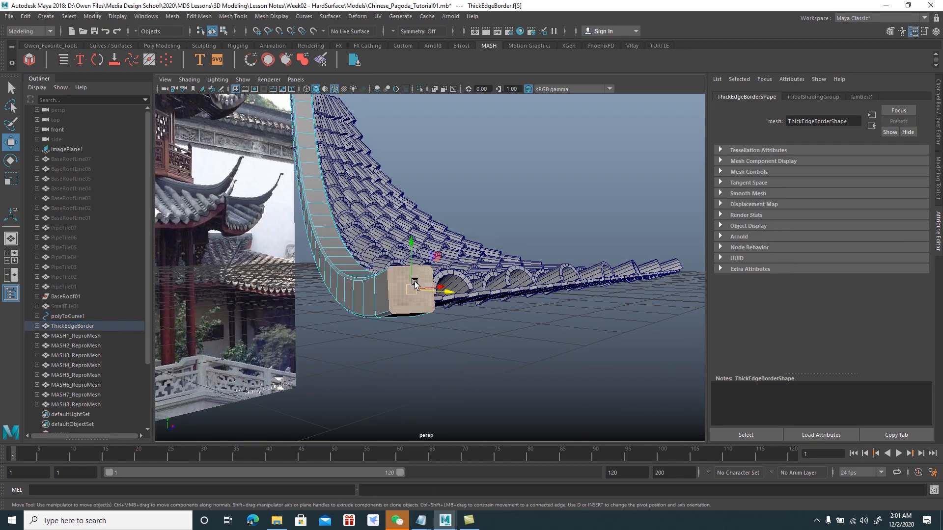
# - Extrude the border's tip face outward by 0.066 and adjust its scale to form a narrow step
pyautogui.keyDown('alt'); pyautogui.moveTo(458, 314); pyautogui.dragTo(455, 268); pyautogui.keyUp('alt')
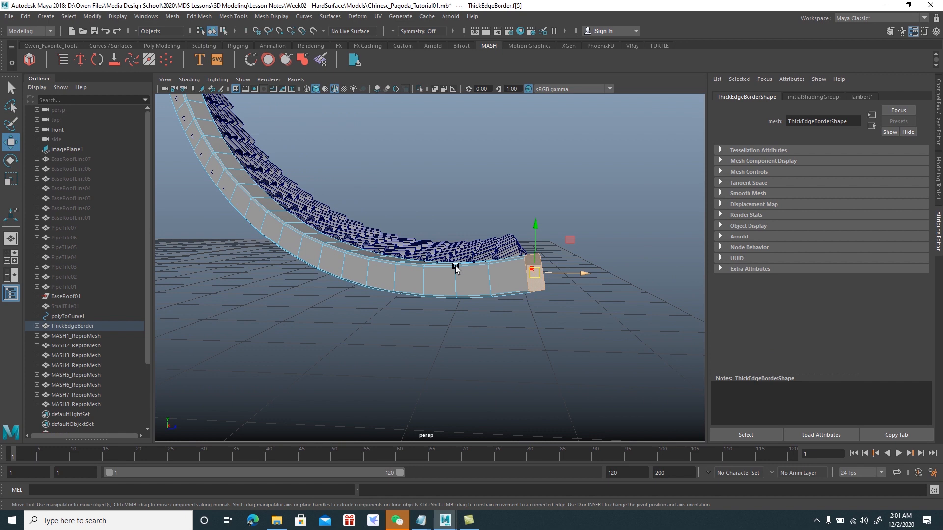
pyautogui.hotkey('ctrl', 'e')
pyautogui.moveTo(564, 269); pyautogui.dragTo(536, 279)
pyautogui.press('r')
pyautogui.press('w')
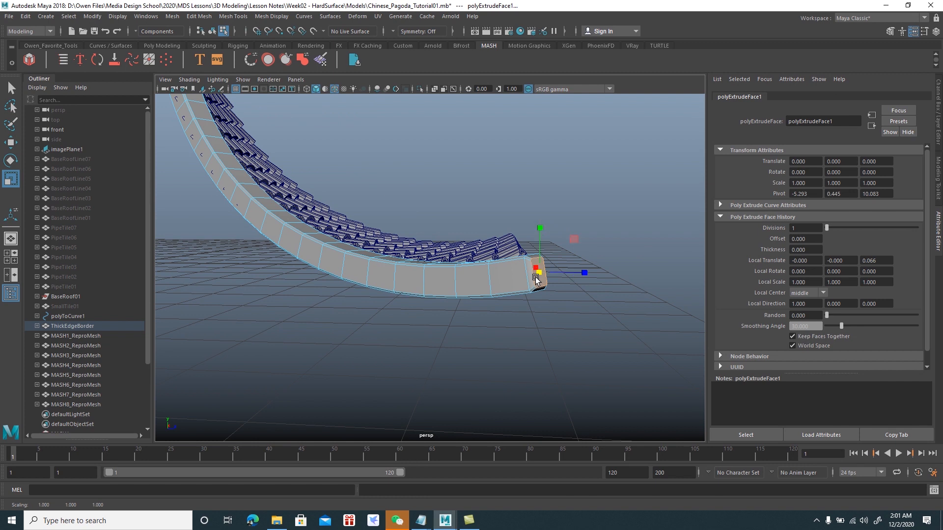
# - Extrude the tip face with a thickness of about 0.25, and again with offset 0.05 and thickness 0.03
pyautogui.hotkey('ctrl', 'e')
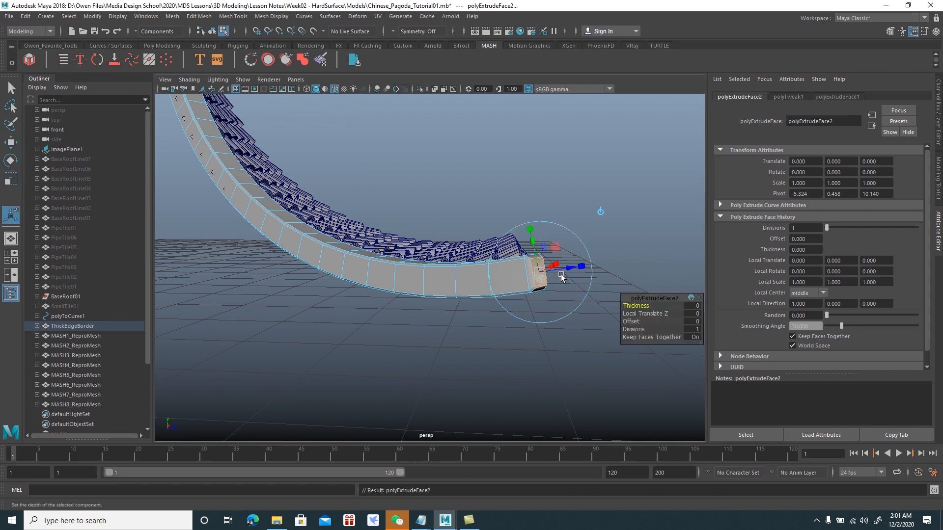
pyautogui.moveTo(634, 306); pyautogui.dragTo(646, 306)
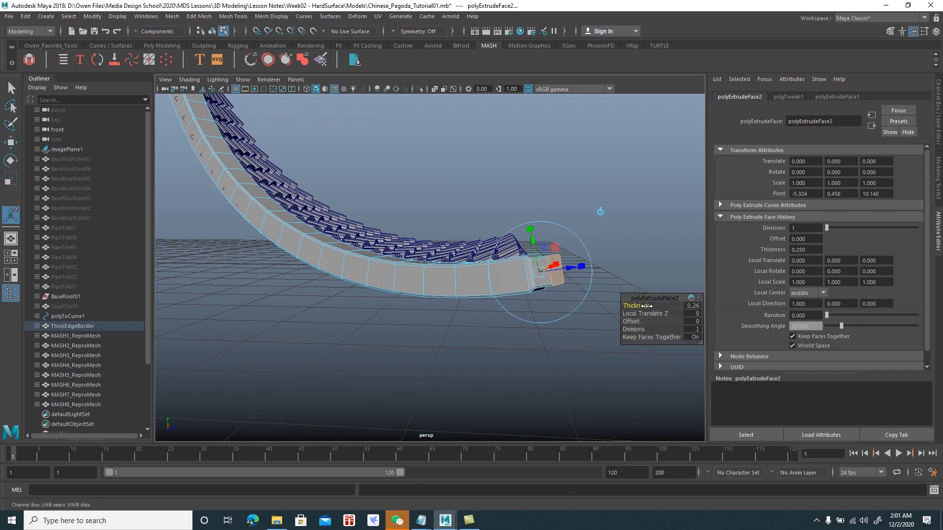
pyautogui.hotkey('ctrl', 'e')
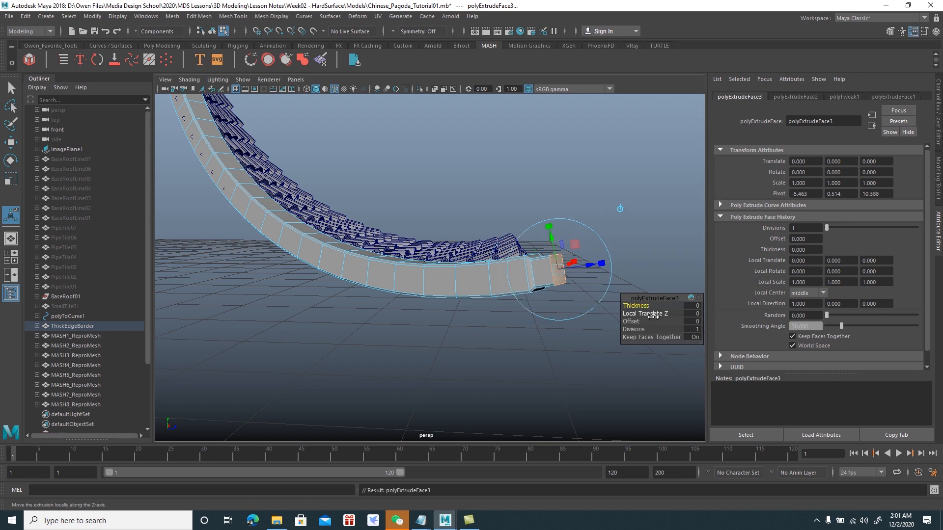
pyautogui.moveTo(628, 321); pyautogui.dragTo(631, 321)
pyautogui.click(634, 305)
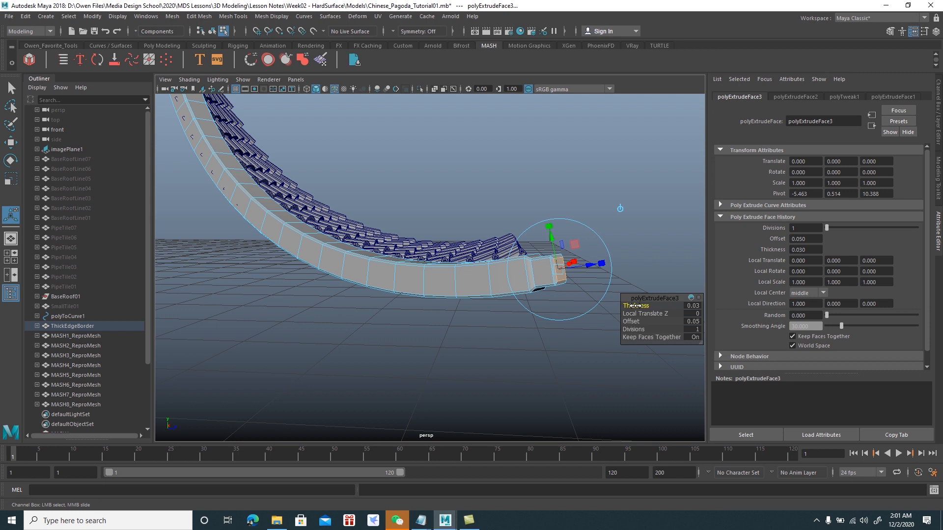
# - Extrude the inset tip face once more to lengthen the border's end, and return to object mode with nothing selected
pyautogui.hotkey('ctrl', 'e')
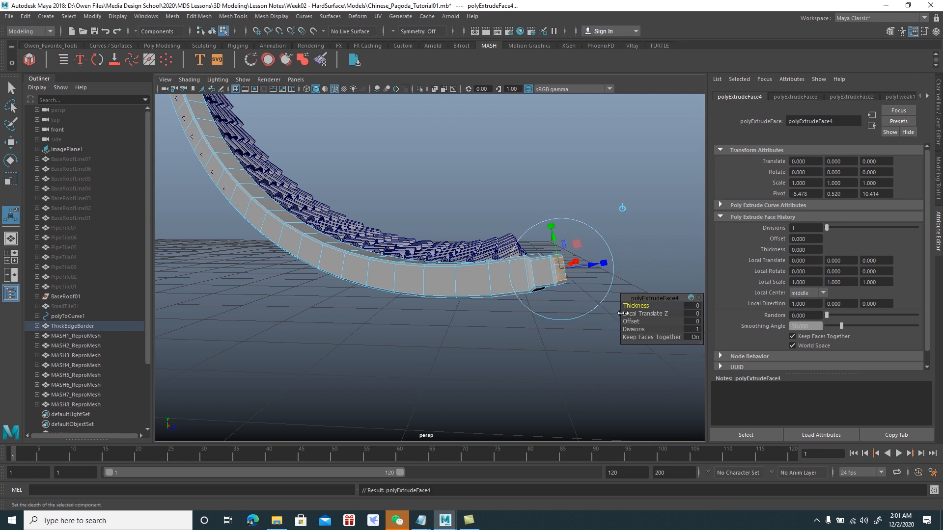
pyautogui.moveTo(635, 305); pyautogui.dragTo(653, 310)
pyautogui.moveTo(544, 269); pyautogui.dragTo(557, 214, button='right')
pyautogui.keyDown('alt'); pyautogui.moveTo(557, 214); pyautogui.dragTo(503, 242); pyautogui.keyUp('alt')
pyautogui.click(523, 332)
pyautogui.keyDown('alt'); pyautogui.moveTo(524, 339); pyautogui.dragTo(485, 322); pyautogui.keyUp('alt')
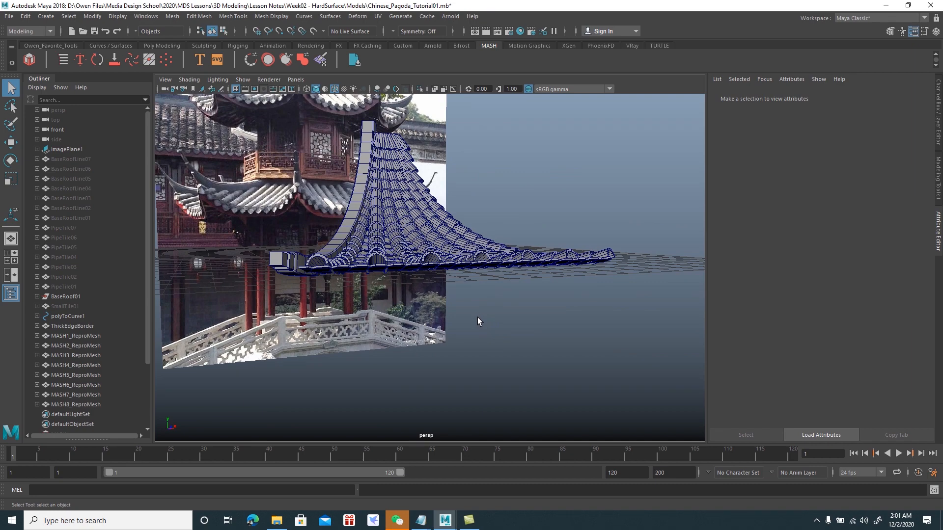
# - Hide the polyToCurve1 edge curve
pyautogui.click(285, 264)
pyautogui.press('w')
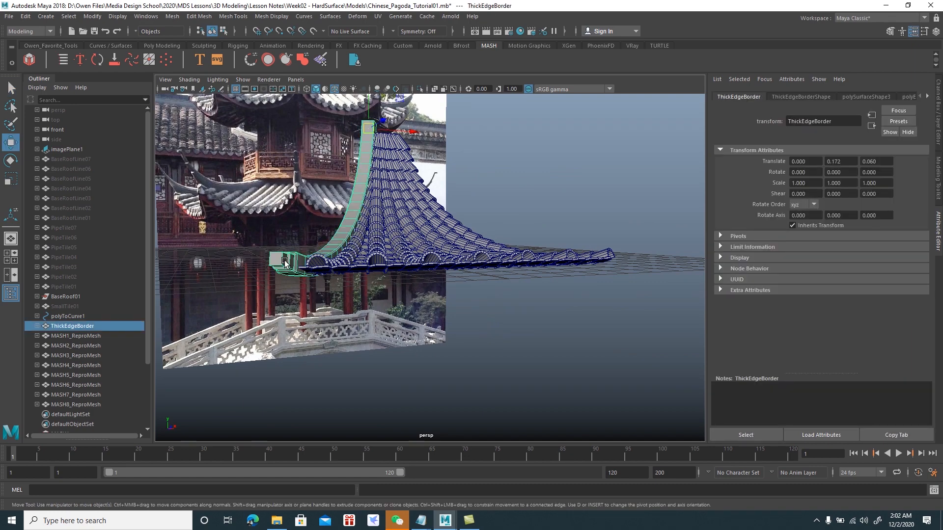
pyautogui.keyDown('alt'); pyautogui.moveTo(470, 328); pyautogui.dragTo(529, 359); pyautogui.keyUp('alt')
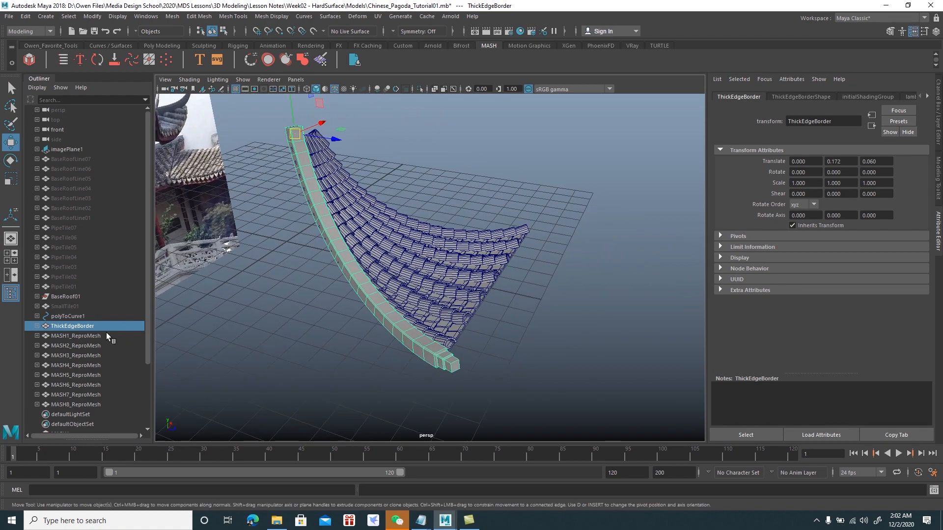
pyautogui.click(81, 319)
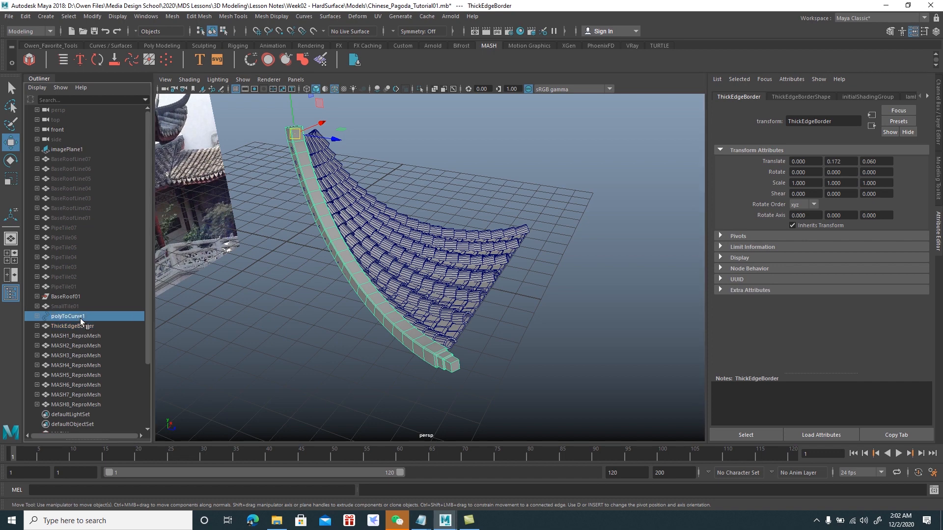
pyautogui.hotkey('ctrl', 'h')
pyautogui.click(81, 327)
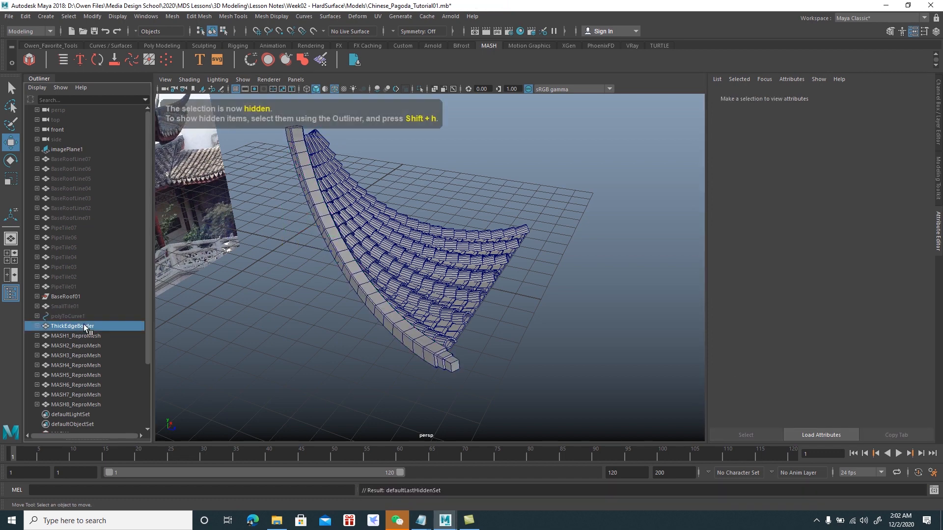
pyautogui.moveTo(147, 323); pyautogui.dragTo(144, 340)
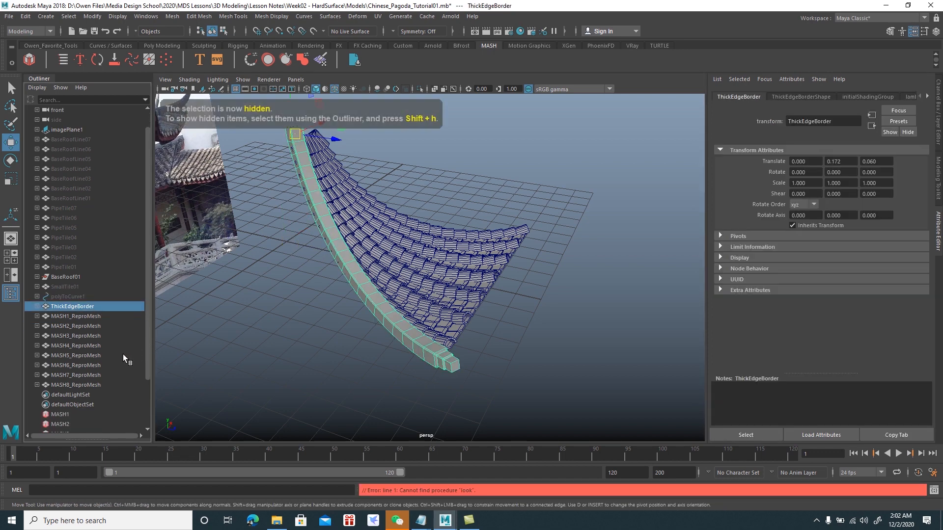
pyautogui.keyDown('shift'); pyautogui.click(94, 384); pyautogui.keyUp('shift')
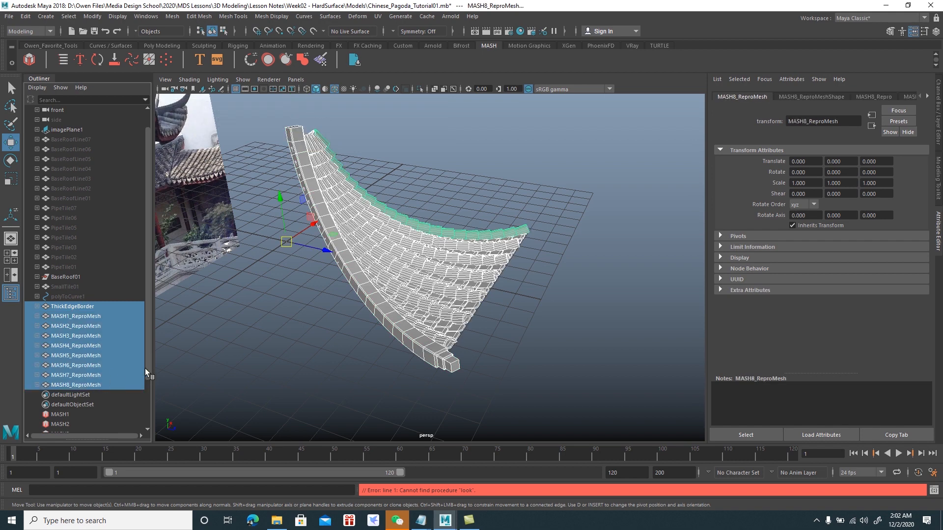
pyautogui.moveTo(148, 358); pyautogui.dragTo(142, 409)
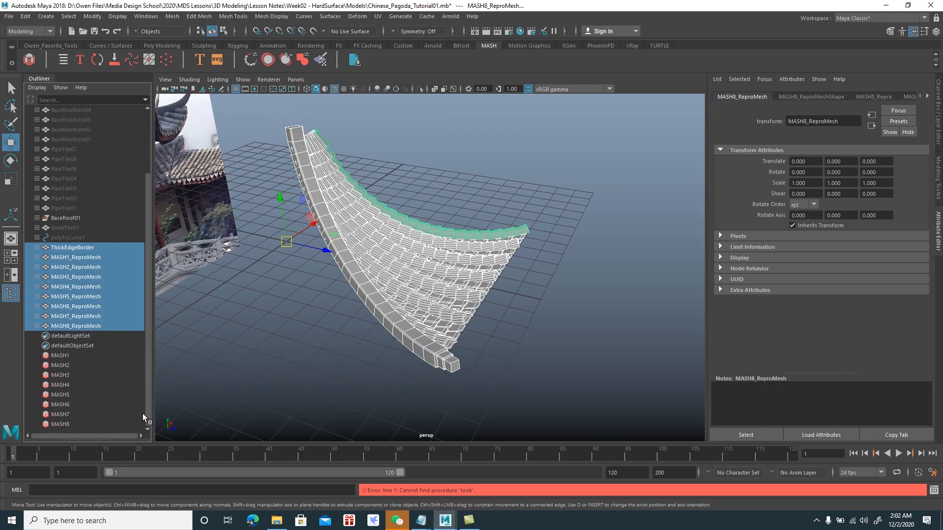
pyautogui.click(288, 340)
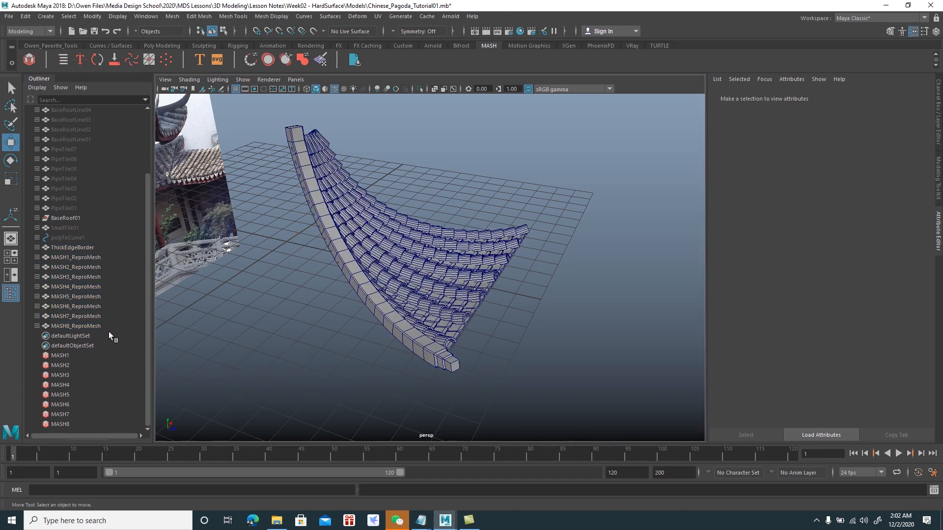
# - Delete the construction history of each tile mesh from MASH1_ReproMesh through MASH8_ReproMesh
pyautogui.click(88, 258)
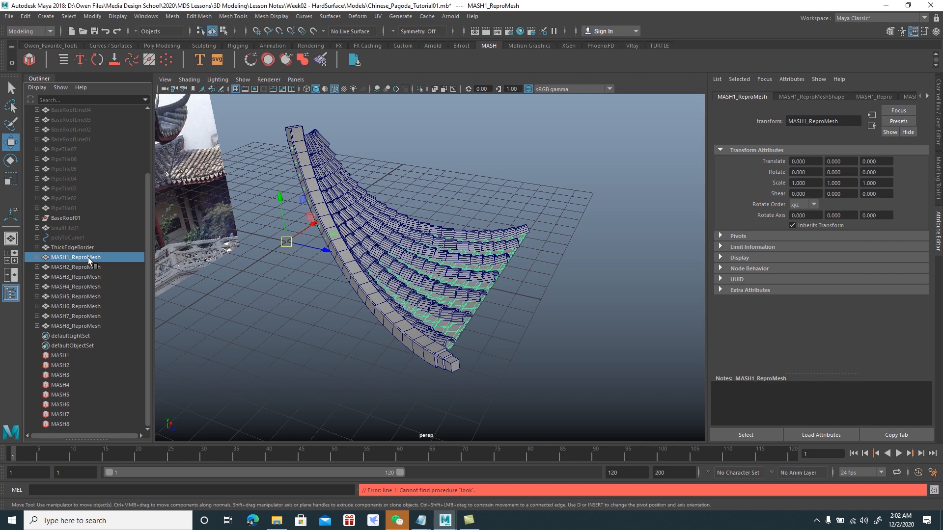
pyautogui.click(26, 16)
pyautogui.moveTo(107, 132)
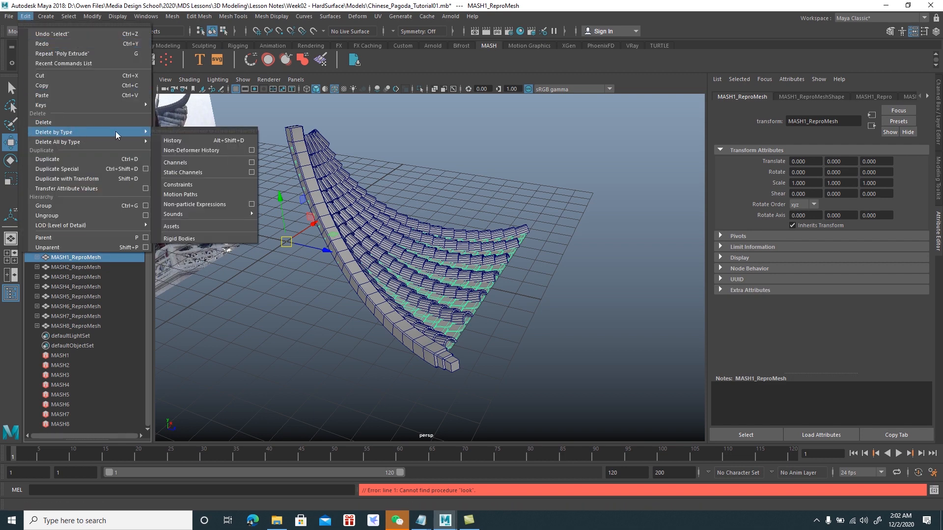
pyautogui.click(173, 141)
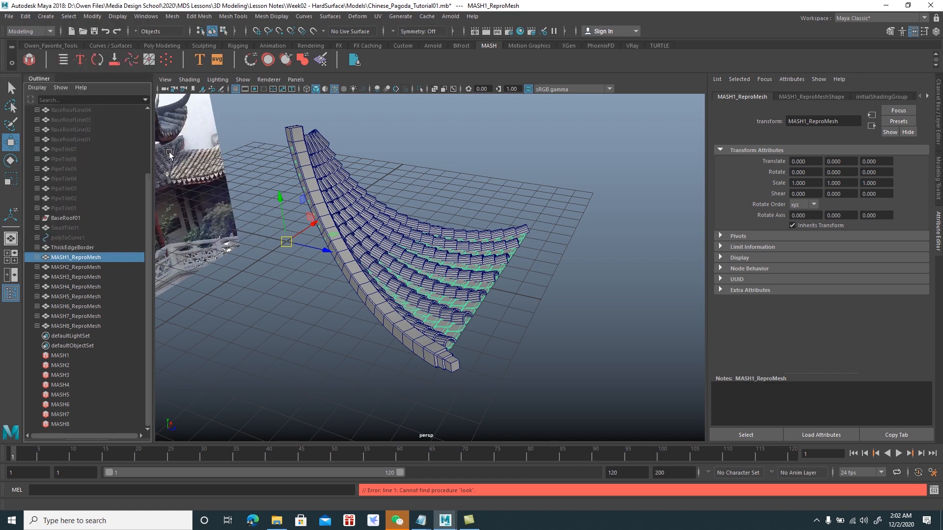
pyautogui.click(92, 267)
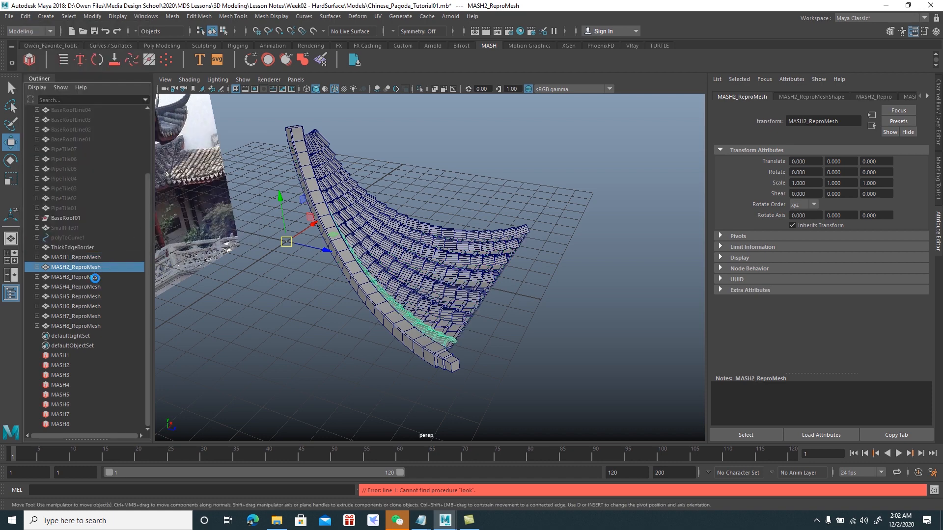
pyautogui.click(93, 278)
pyautogui.click(93, 287)
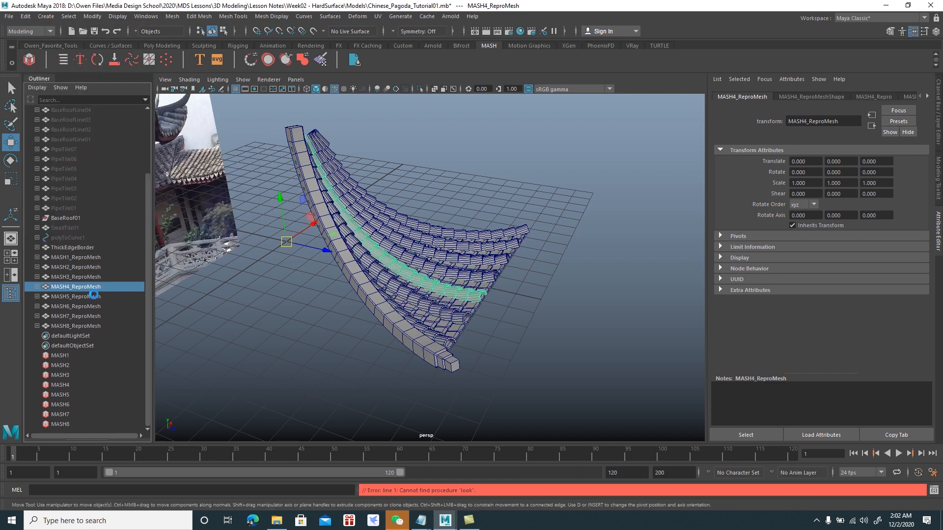
pyautogui.click(94, 296)
pyautogui.click(90, 307)
pyautogui.click(92, 316)
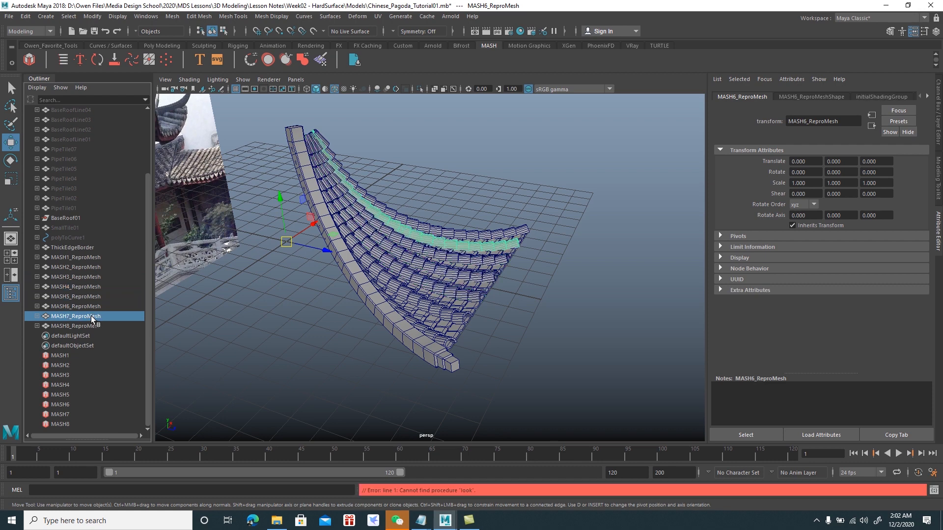
pyautogui.click(91, 325)
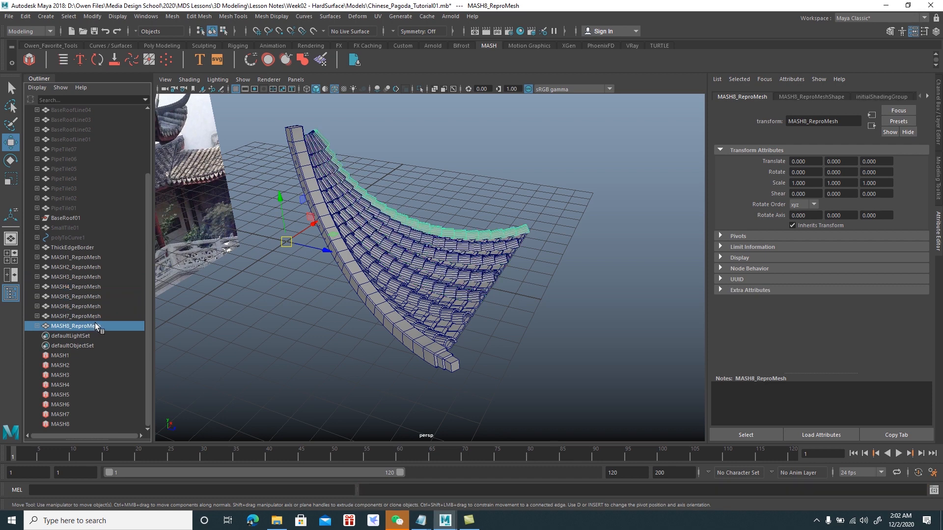
# - Delete the leftover network nodes MASH1 through MASH8 from the scene
pyautogui.click(66, 356)
pyautogui.keyDown('shift'); pyautogui.click(61, 424); pyautogui.keyUp('shift')
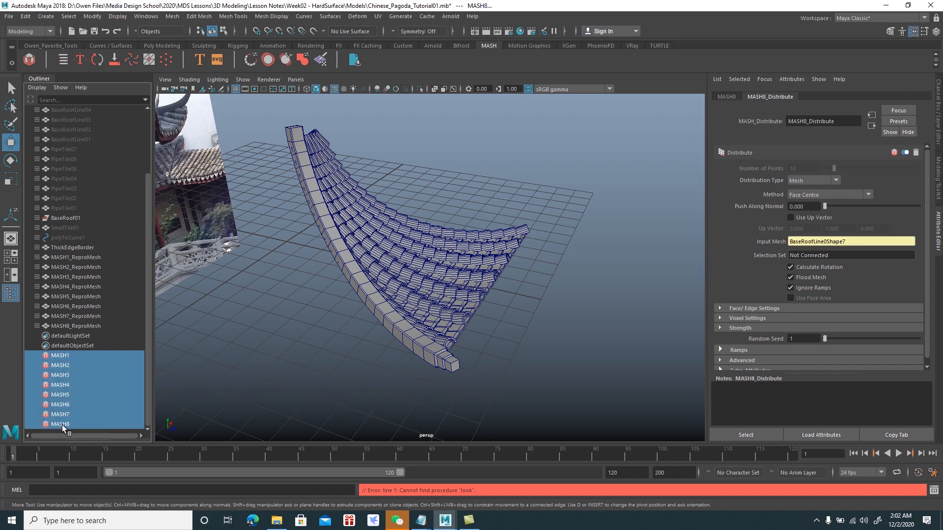
pyautogui.press('Delete')
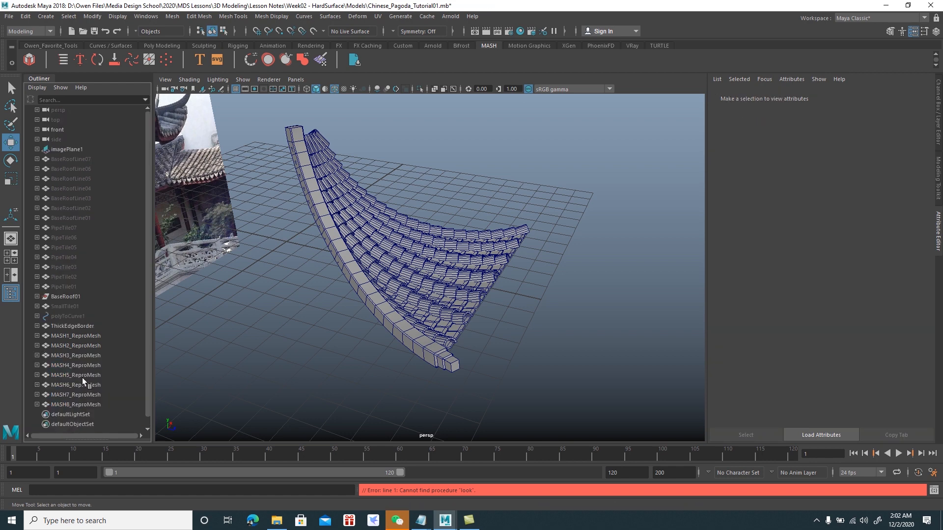
# - Group ThickEdgeBorder with the eight MASH ReproMesh tile meshes
pyautogui.click(78, 326)
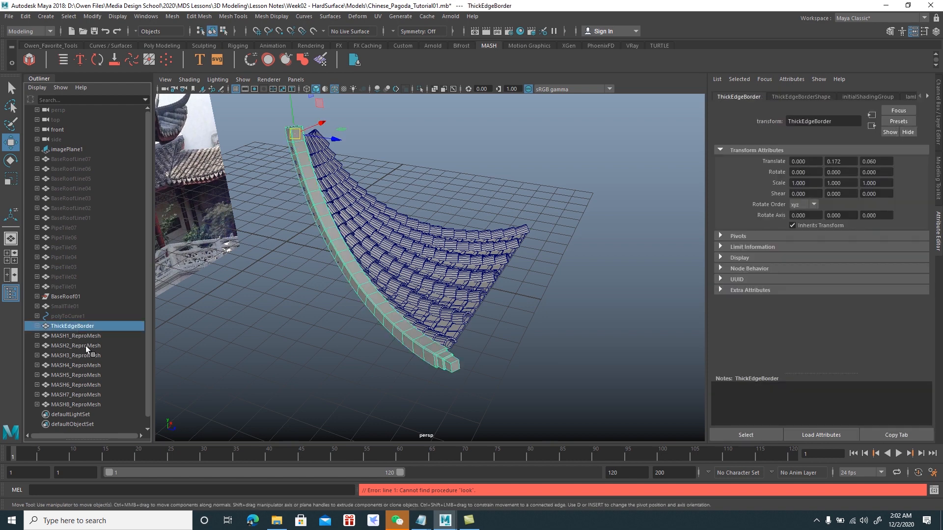
pyautogui.keyDown('shift'); pyautogui.click(92, 405); pyautogui.keyUp('shift')
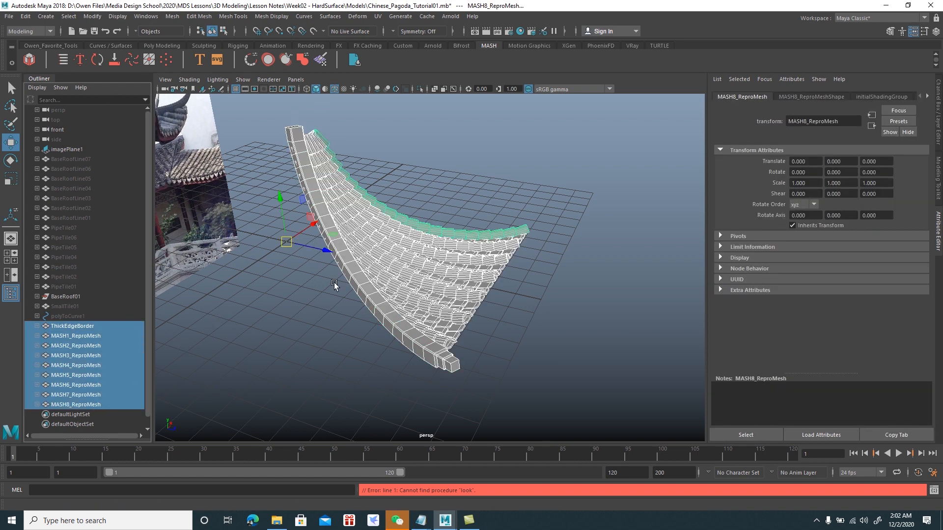
pyautogui.hotkey('ctrl', 'g')
pyautogui.keyDown('alt'); pyautogui.moveTo(345, 287); pyautogui.dragTo(396, 272); pyautogui.keyUp('alt')
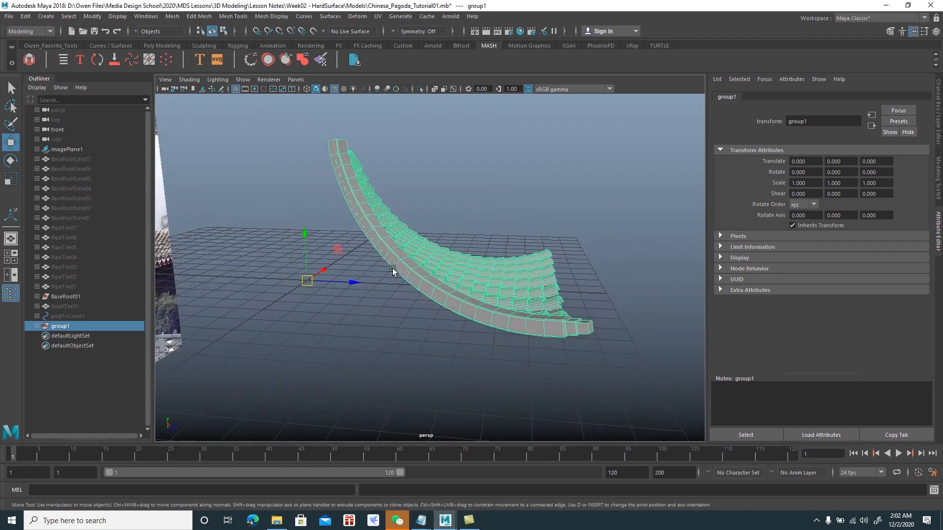
pyautogui.keyDown('alt'); pyautogui.moveTo(310, 196); pyautogui.dragTo(388, 276); pyautogui.keyUp('alt')
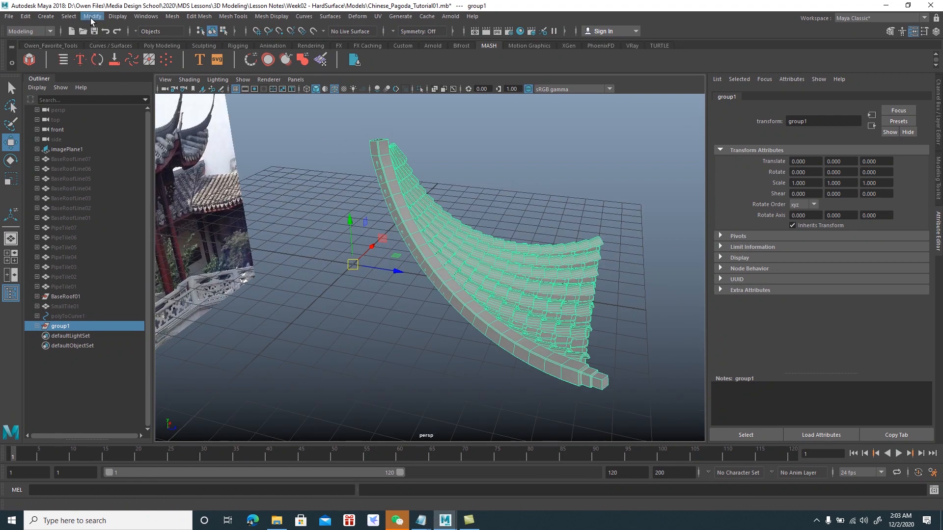
# - Freeze and reset the transformations of the roof section group, keeping its pivot at the origin
pyautogui.click(90, 19)
pyautogui.click(118, 61)
pyautogui.click(94, 19)
pyautogui.click(123, 51)
pyautogui.keyDown('alt'); pyautogui.moveTo(409, 226); pyautogui.dragTo(501, 265); pyautogui.keyUp('alt')
pyautogui.scroll(2, 499, 262)
pyautogui.scroll(1, 498, 262)
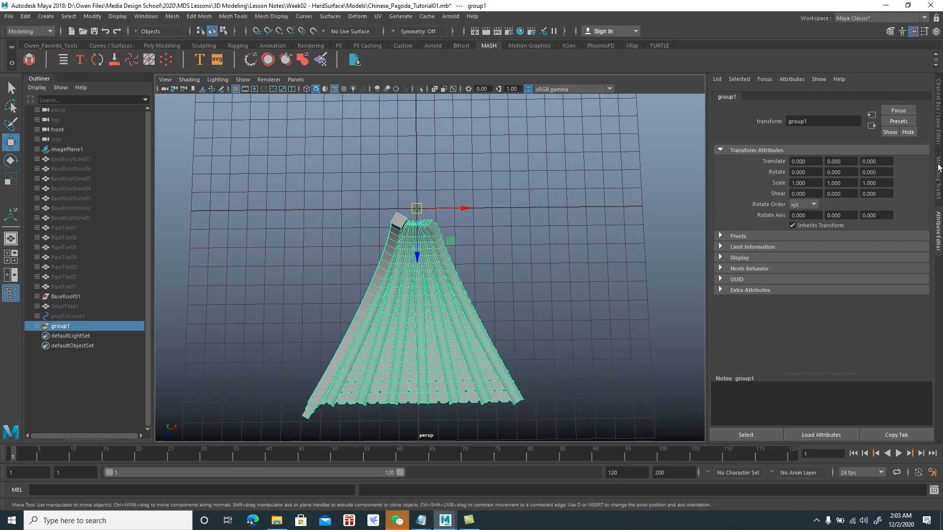
# - Duplicate the roof section group and rotate the copy 60 degrees around Y
pyautogui.click(939, 143)
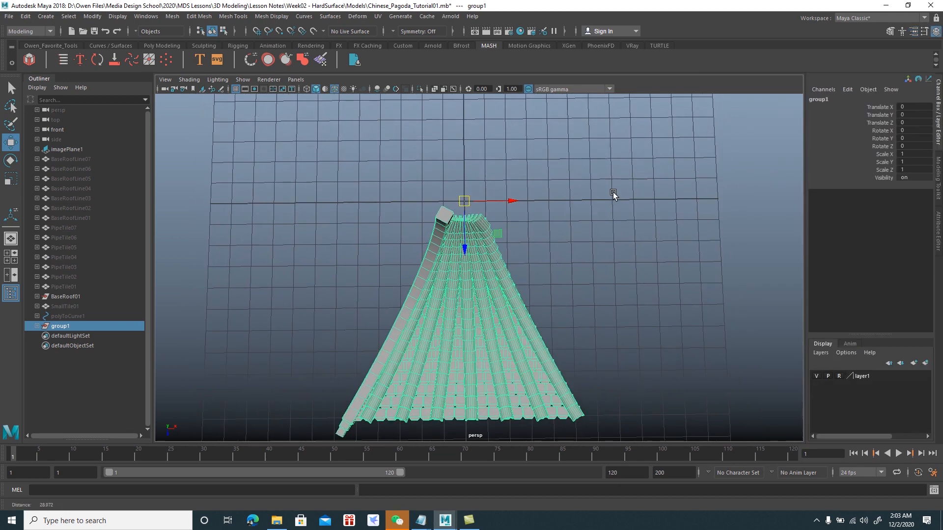
pyautogui.hotkey('ctrl', 'd')
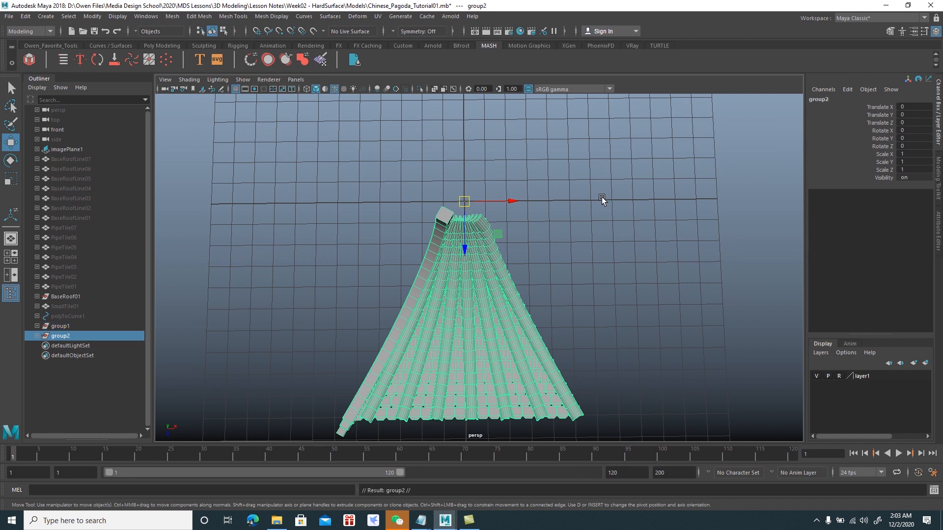
pyautogui.press('e')
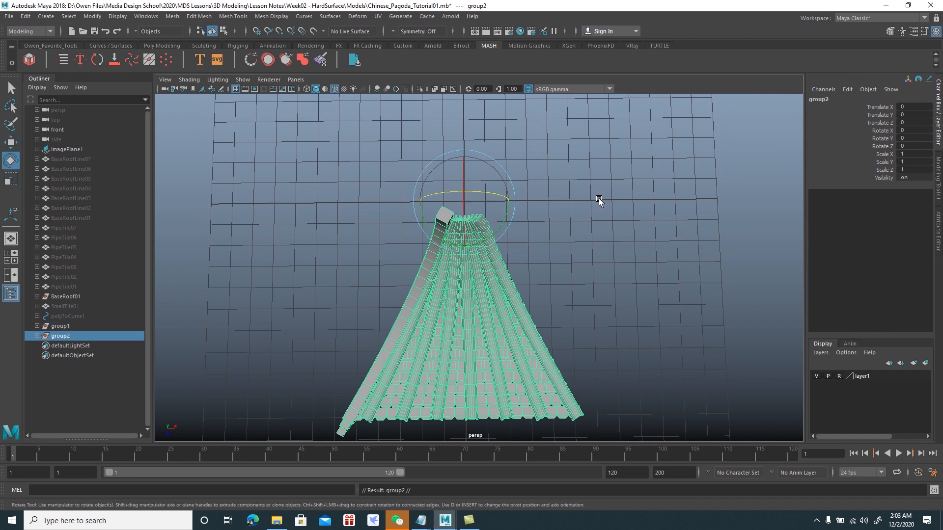
pyautogui.moveTo(497, 225); pyautogui.dragTo(529, 208)
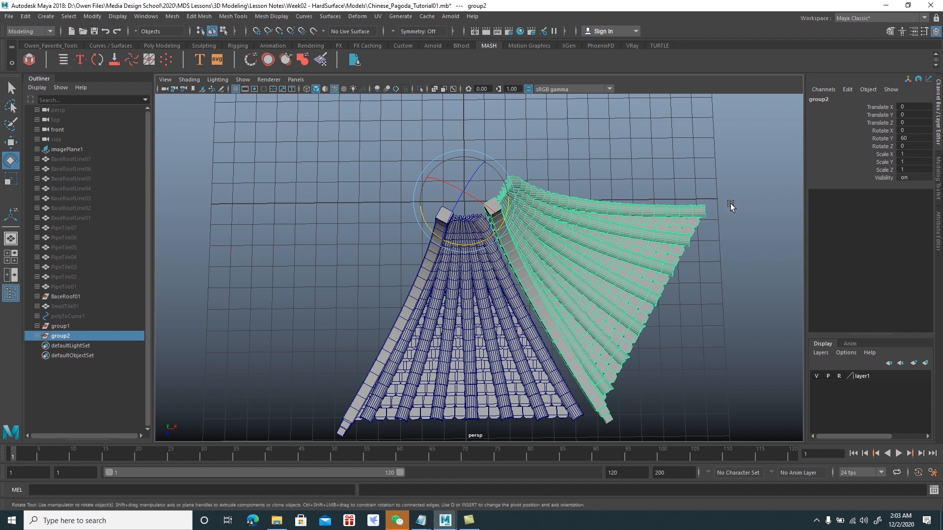
pyautogui.keyDown('alt'); pyautogui.moveTo(704, 218); pyautogui.dragTo(682, 216); pyautogui.keyUp('alt')
# - Repeat the rotated duplication four more times to complete the six-sided roof
pyautogui.hotkey('shift', 'd')
pyautogui.hotkey('shift', 'd')
pyautogui.hotkey('shift', 'd')
pyautogui.hotkey('shift', 'd')
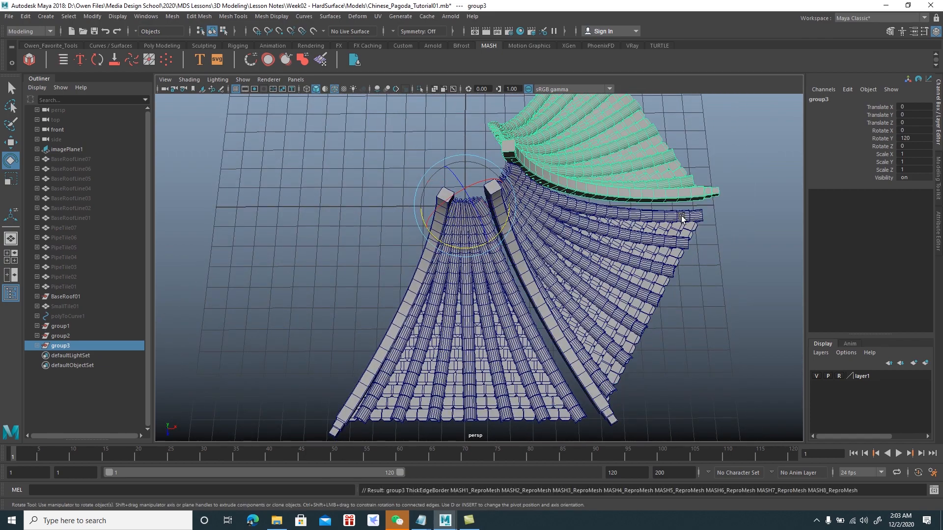
pyautogui.keyDown('alt'); pyautogui.moveTo(669, 225); pyautogui.dragTo(621, 240); pyautogui.keyUp('alt')
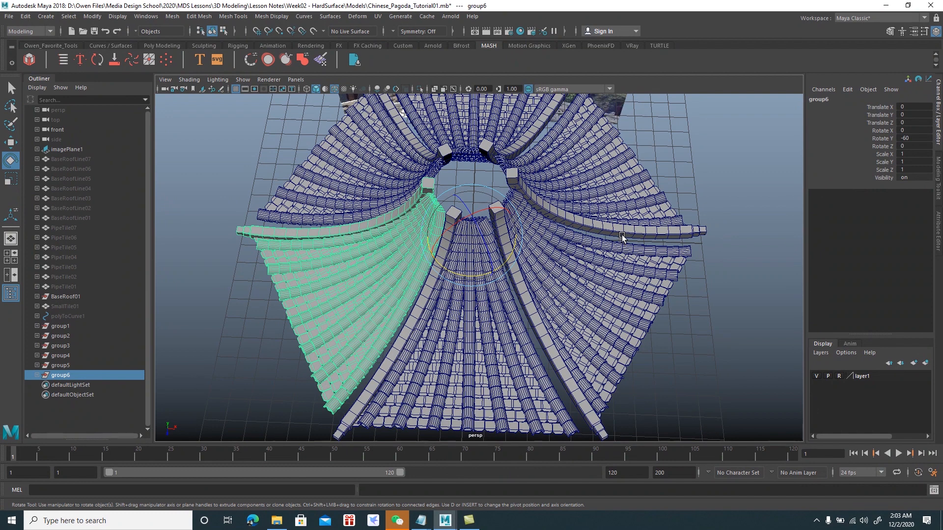
# - Undo all the duplicates and the rotation, leaving only the original roof section group
pyautogui.hotkey('ctrl', 'z')
pyautogui.hotkey('ctrl', 'z')
pyautogui.hotkey('ctrl', 'z')
pyautogui.hotkey('ctrl', 'z')
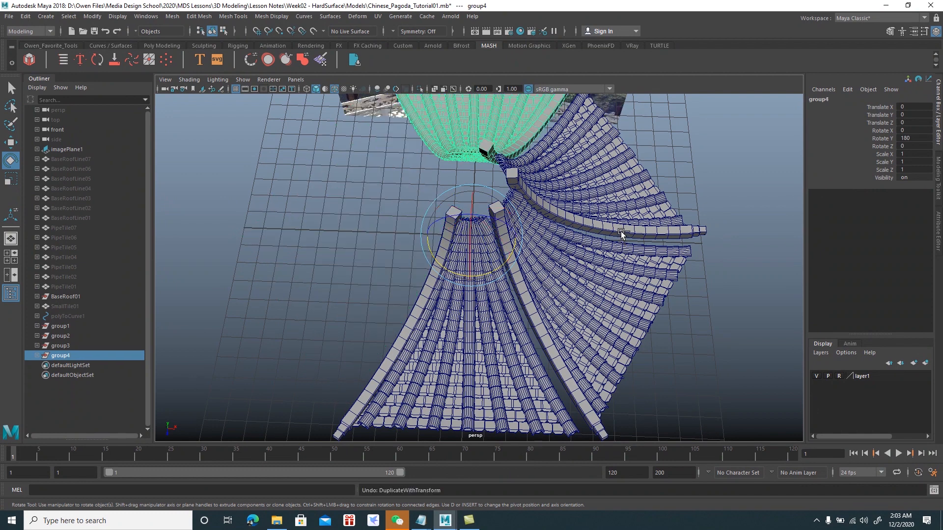
pyautogui.hotkey('ctrl', 'z')
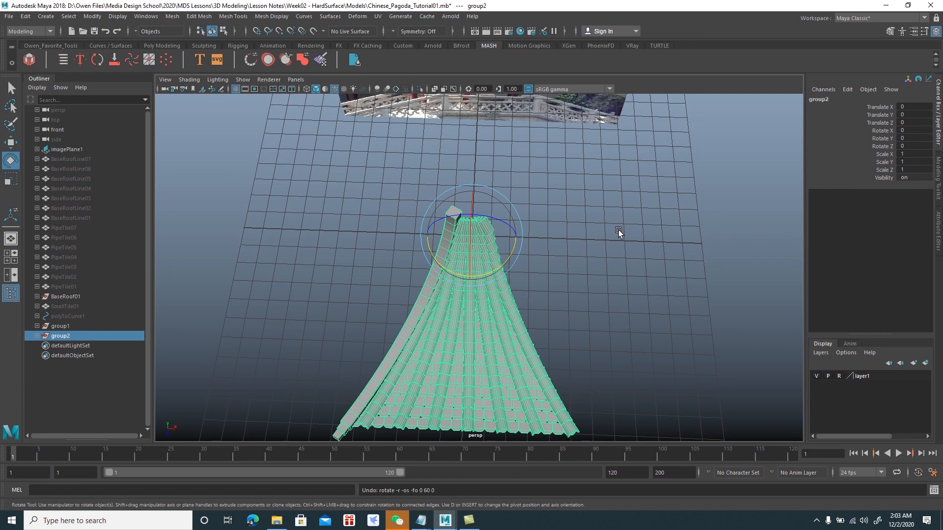
pyautogui.hotkey('ctrl', 'z')
pyautogui.keyDown('alt'); pyautogui.moveTo(607, 241); pyautogui.dragTo(601, 214); pyautogui.keyUp('alt')
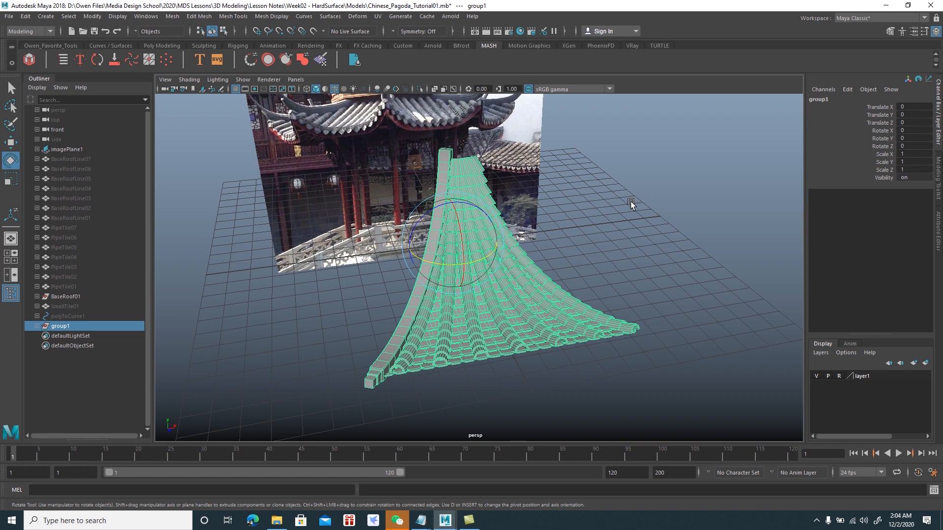
# - Reset the Duplicate Special options for the roof section group and set the geometry type to Instance
pyautogui.click(26, 17)
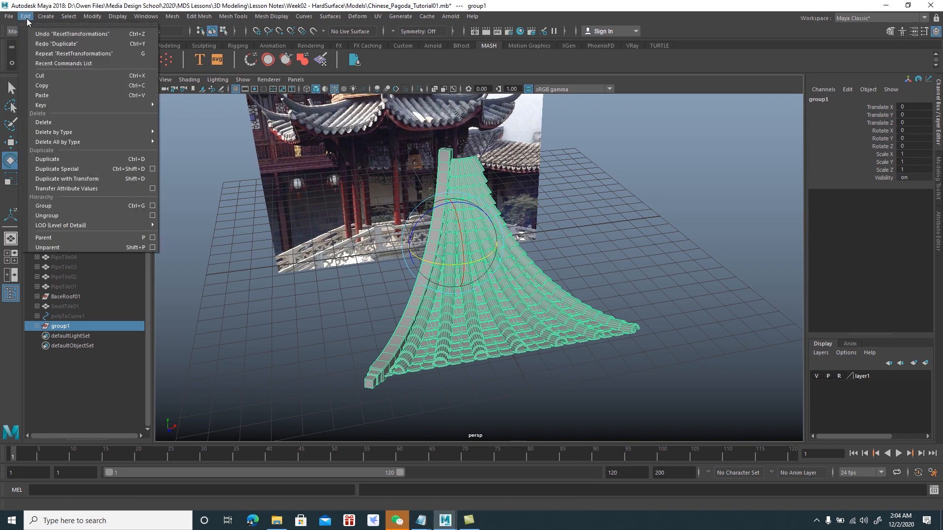
pyautogui.click(152, 169)
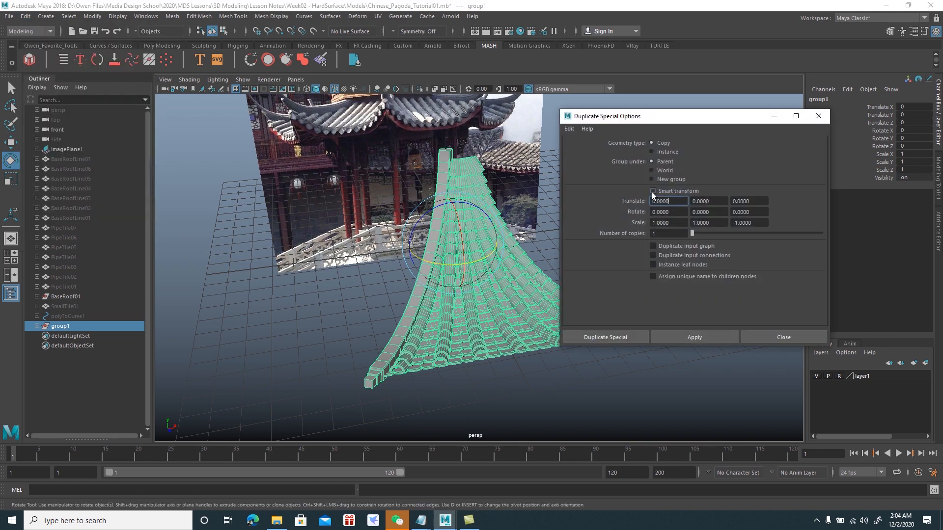
pyautogui.click(654, 152)
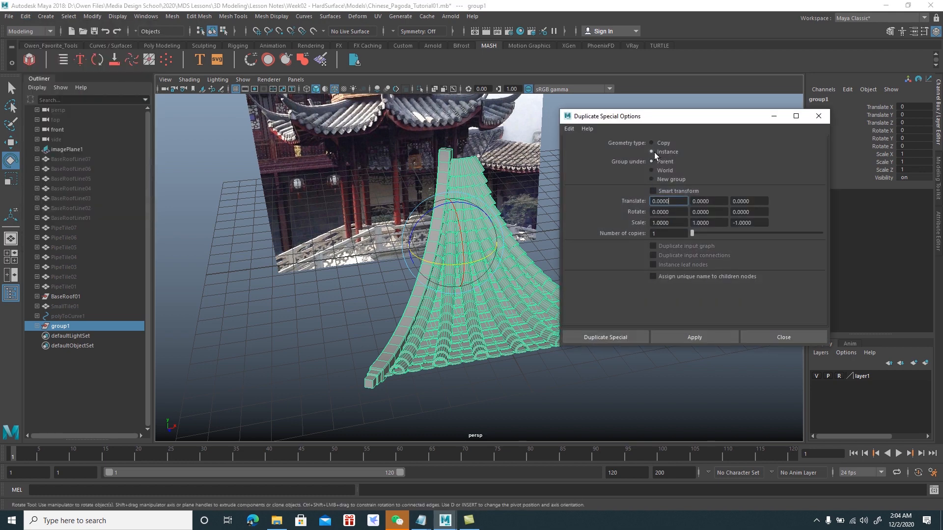
pyautogui.click(569, 129)
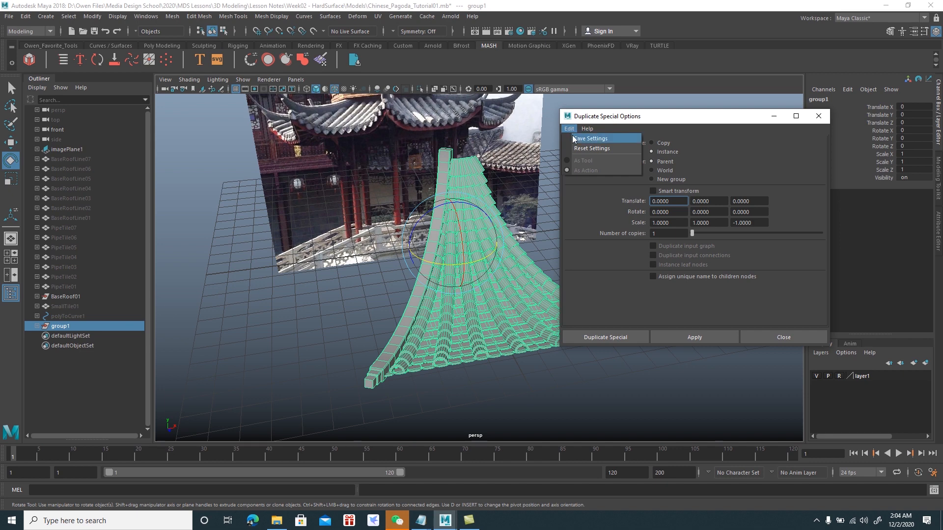
pyautogui.click(582, 148)
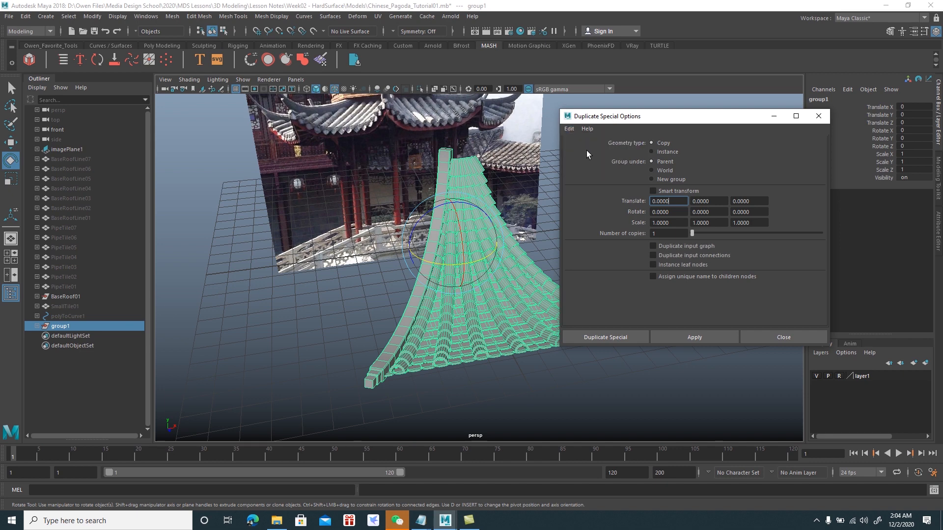
pyautogui.click(569, 129)
pyautogui.click(582, 150)
pyautogui.click(652, 152)
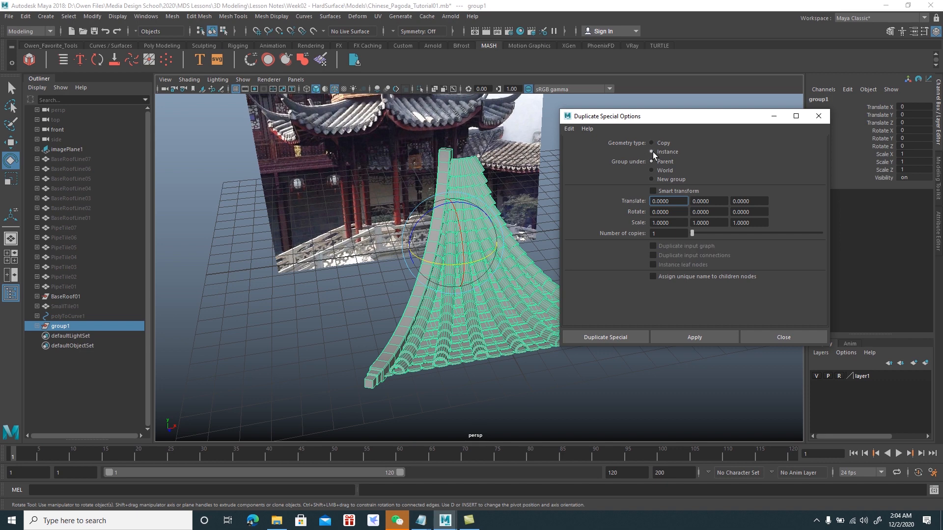
# - Set the rotation per copy and 6 copies, then create the instanced roof sections in a ring around the origin
pyautogui.click(676, 213)
pyautogui.click(715, 213)
pyautogui.click(761, 214)
pyautogui.click(656, 233)
pyautogui.write('6')
pyautogui.click(610, 334)
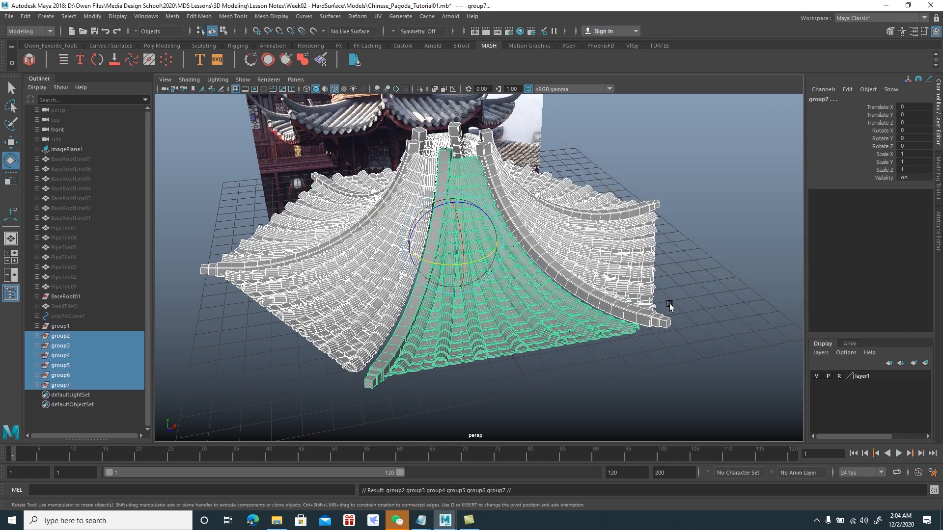
pyautogui.keyDown('alt'); pyautogui.moveTo(691, 276); pyautogui.dragTo(709, 287); pyautogui.keyUp('alt')
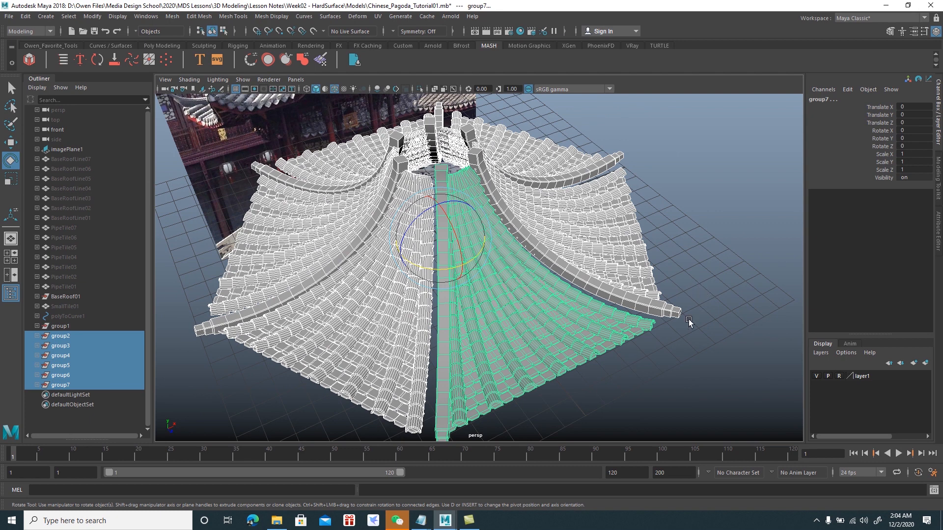
pyautogui.click(687, 345)
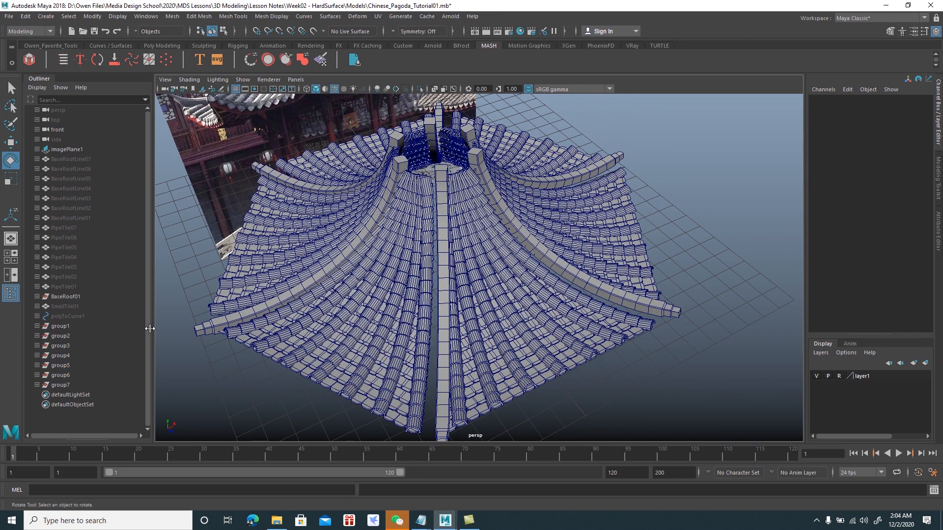
# - Add a Lattice deformer to the original roof section, group1
pyautogui.click(60, 326)
pyautogui.keyDown('alt'); pyautogui.moveTo(321, 317); pyautogui.dragTo(370, 91); pyautogui.keyUp('alt')
pyautogui.press('w')
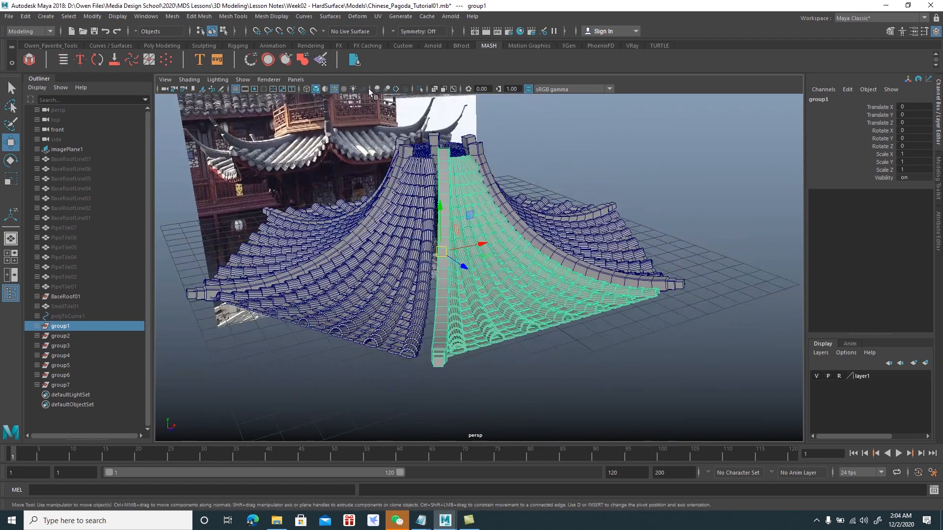
pyautogui.click(357, 16)
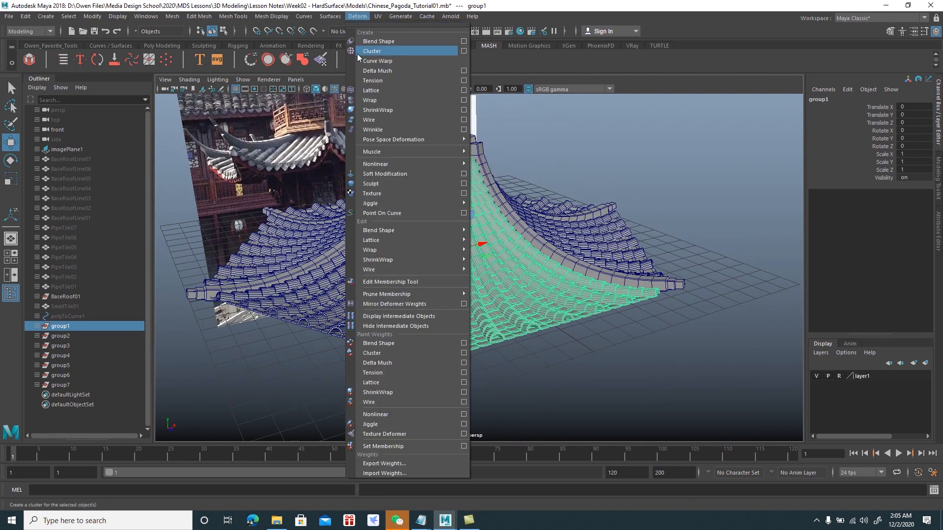
pyautogui.click(369, 90)
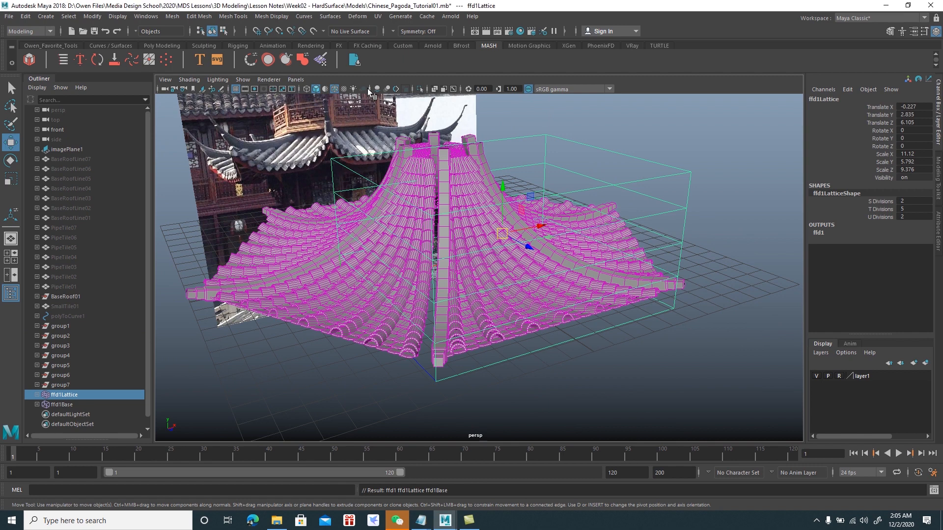
# - Set the lattice to 2 T divisions and 6 S divisions
pyautogui.click(912, 208)
pyautogui.write('2')
pyautogui.press('Return')
pyautogui.click(912, 202)
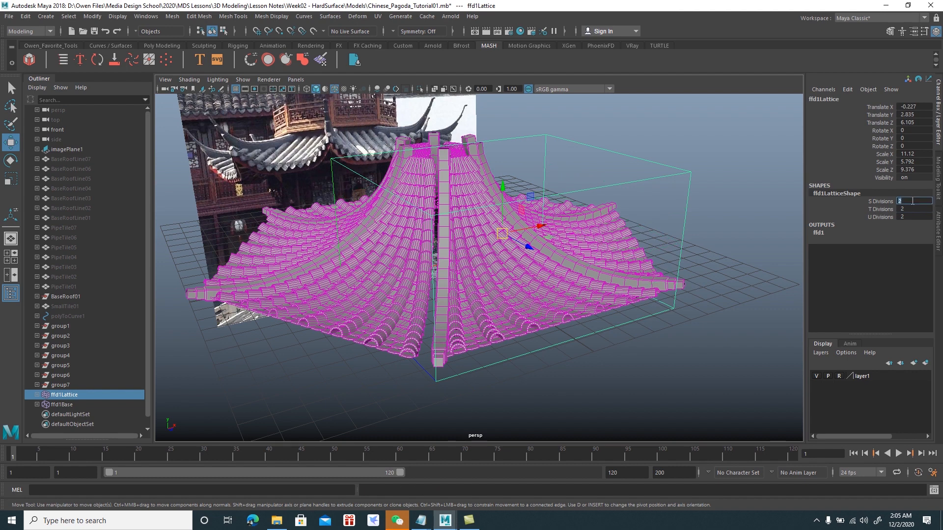
pyautogui.press('Return')
pyautogui.write('6')
pyautogui.press('Return')
pyautogui.keyDown('alt'); pyautogui.moveTo(751, 253); pyautogui.dragTo(773, 268); pyautogui.keyUp('alt')
pyautogui.keyDown('alt'); pyautogui.moveTo(402, 202); pyautogui.dragTo(424, 196); pyautogui.keyUp('alt')
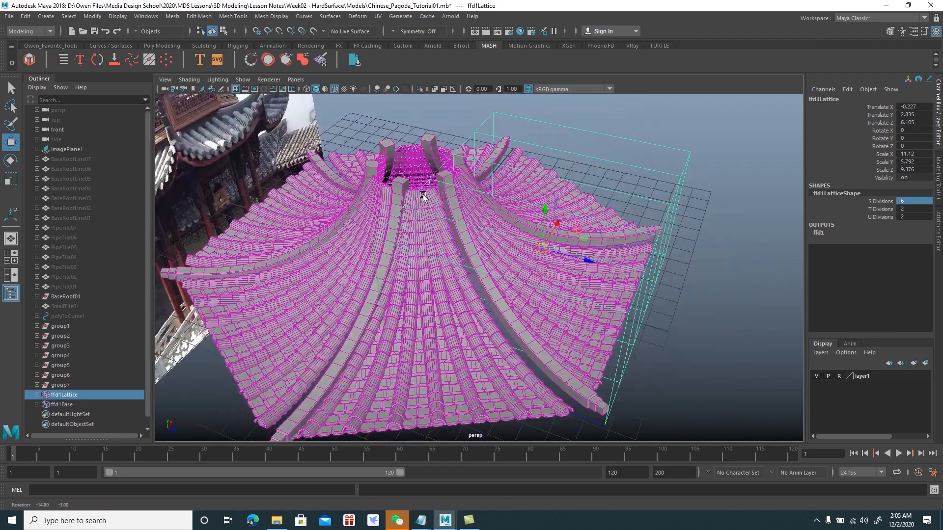
# - Select the lattice points nearest the roof's centre and scale them wider along X
pyautogui.rightClick(688, 152)
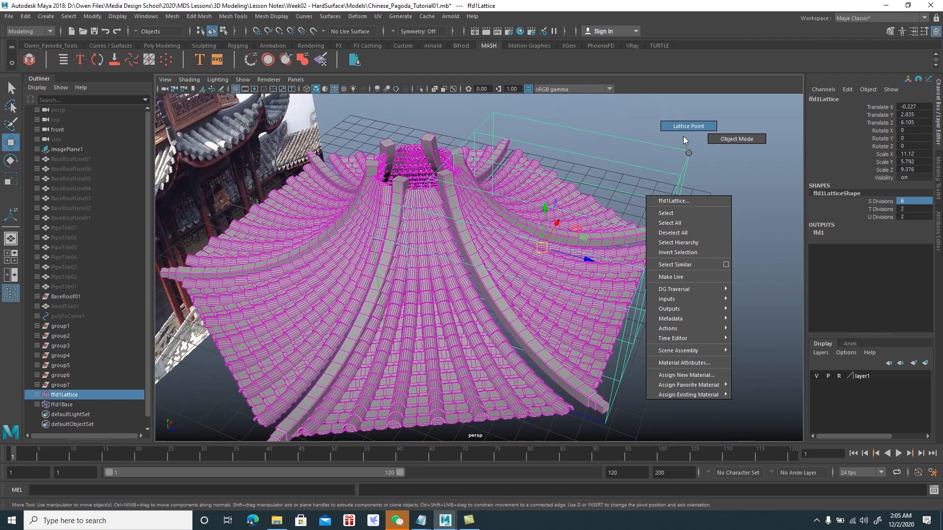
pyautogui.moveTo(688, 152); pyautogui.dragTo(686, 127, button='right')
pyautogui.keyDown('alt'); pyautogui.moveTo(720, 153); pyautogui.dragTo(712, 199); pyautogui.keyUp('alt')
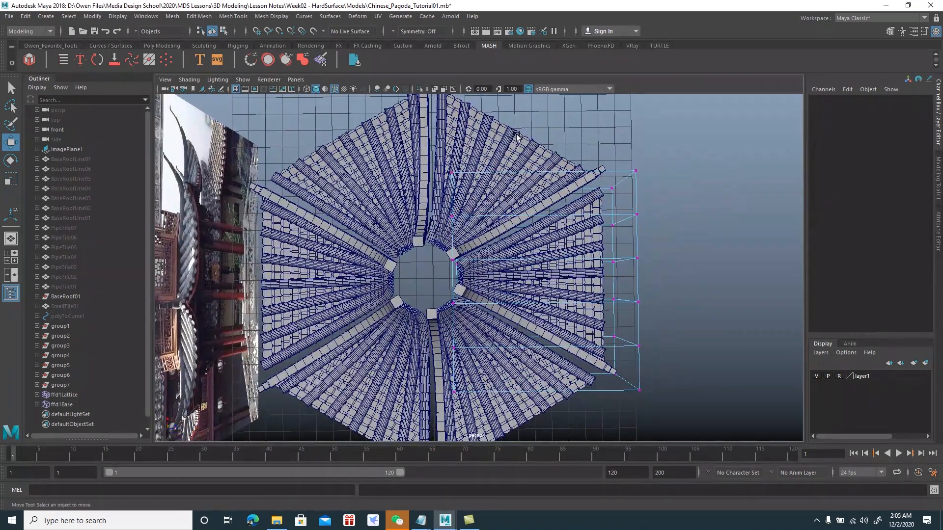
pyautogui.moveTo(513, 107); pyautogui.dragTo(417, 336)
pyautogui.moveTo(397, 417); pyautogui.dragTo(426, 298)
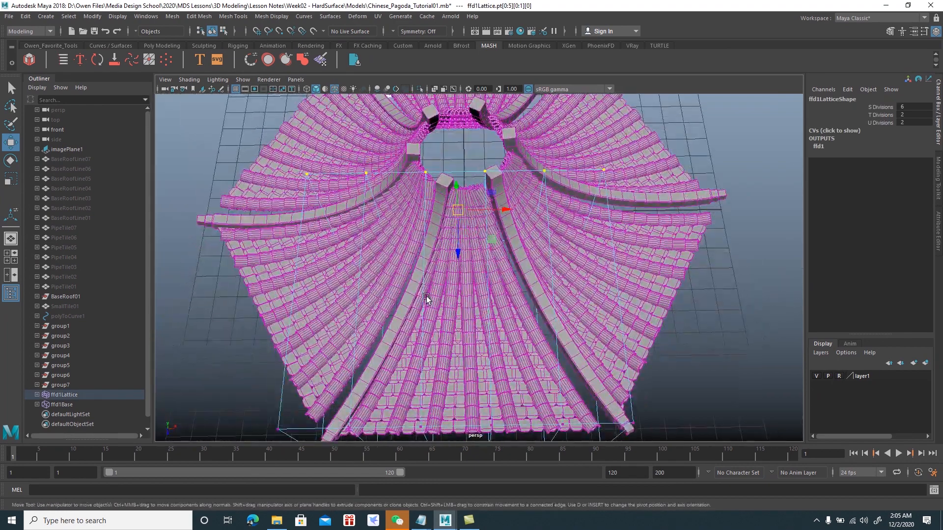
pyautogui.press('r')
pyautogui.moveTo(500, 213); pyautogui.dragTo(667, 208)
# - Select the outer row of lattice points at the eaves and scale it along X to close the gaps between sections
pyautogui.moveTo(689, 128); pyautogui.dragTo(529, 401)
pyautogui.keyDown('alt'); pyautogui.moveTo(619, 345); pyautogui.dragTo(536, 301); pyautogui.keyUp('alt')
pyautogui.keyDown('alt'); pyautogui.moveTo(536, 301); pyautogui.dragTo(569, 354, button='right'); pyautogui.keyUp('alt')
pyautogui.keyDown('alt'); pyautogui.moveTo(569, 354); pyautogui.dragTo(527, 257); pyautogui.keyUp('alt')
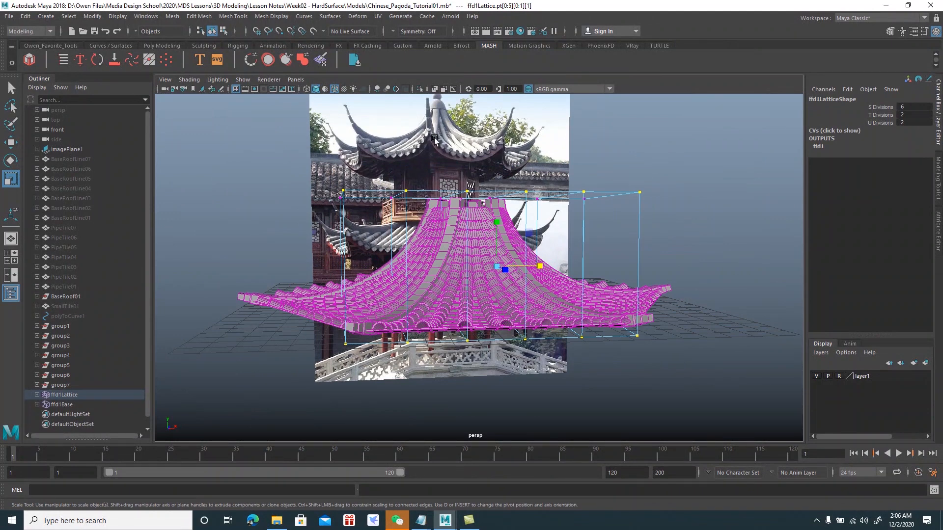
# - Select the outermost lattice columns on both sides and raise them to curve the roof corners upward
pyautogui.keyDown('alt'); pyautogui.moveTo(454, 137); pyautogui.dragTo(502, 174); pyautogui.keyUp('alt')
pyautogui.press('q')
pyautogui.click(722, 267)
pyautogui.keyDown('alt'); pyautogui.moveTo(722, 267); pyautogui.dragTo(714, 268); pyautogui.keyUp('alt')
pyautogui.moveTo(697, 158); pyautogui.dragTo(550, 373)
pyautogui.moveTo(278, 165); pyautogui.dragTo(376, 391)
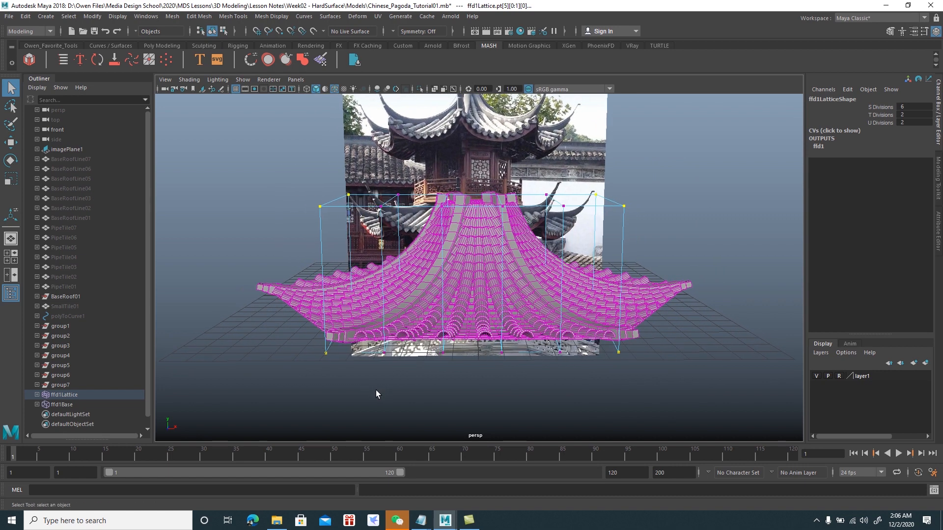
pyautogui.press('w')
pyautogui.moveTo(475, 227); pyautogui.dragTo(514, 210)
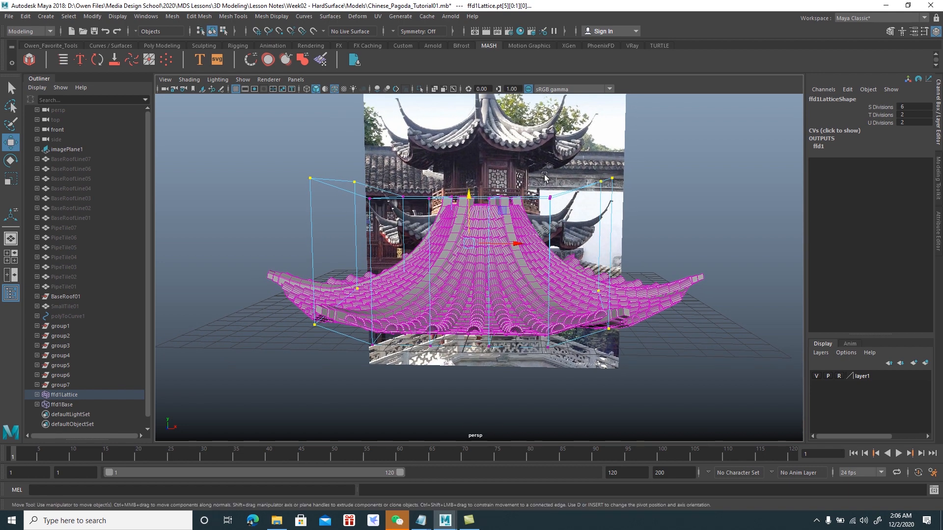
# - Add the neighbouring lattice columns on both sides to the selection, raise them slightly and return to object mode
pyautogui.keyDown('shift'); pyautogui.moveTo(537, 164); pyautogui.dragTo(583, 374); pyautogui.keyUp('shift')
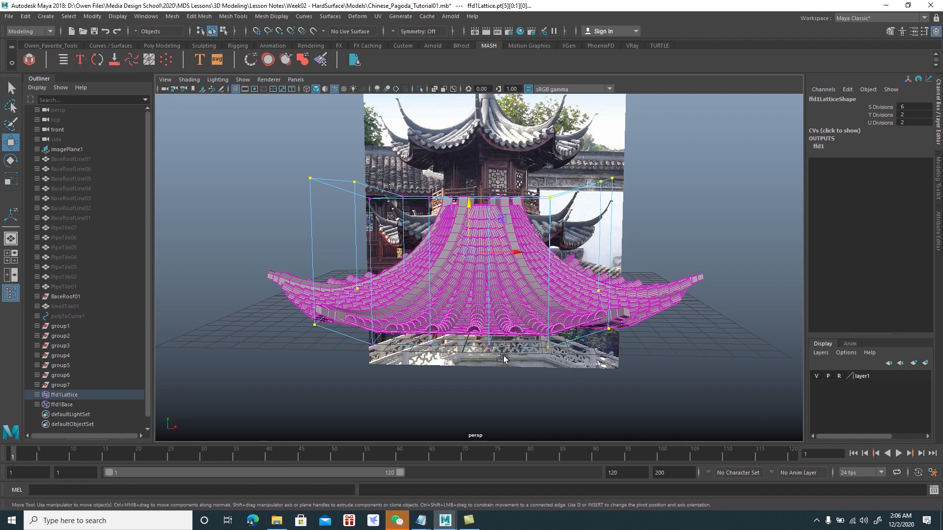
pyautogui.keyDown('alt'); pyautogui.moveTo(417, 244); pyautogui.dragTo(428, 239); pyautogui.keyUp('alt')
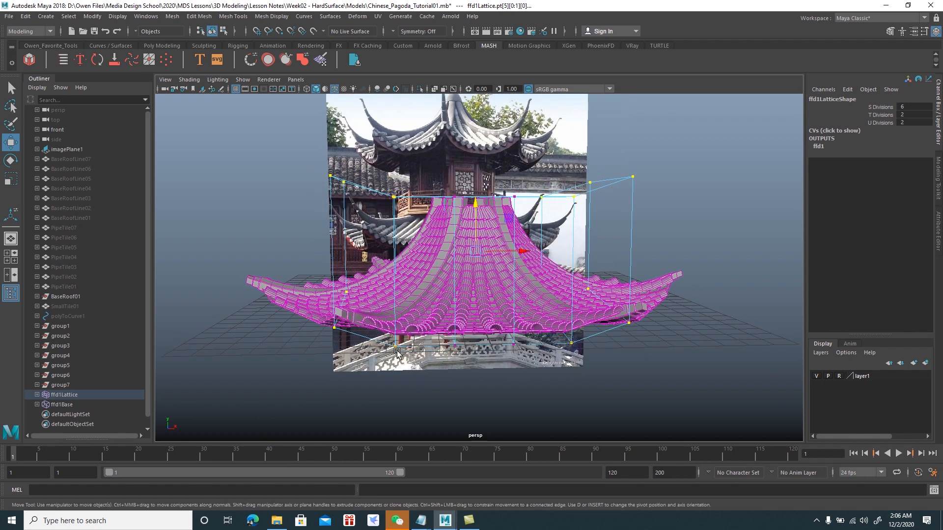
pyautogui.keyDown('alt'); pyautogui.moveTo(381, 363); pyautogui.dragTo(400, 354); pyautogui.keyUp('alt')
pyautogui.moveTo(478, 225); pyautogui.dragTo(530, 255)
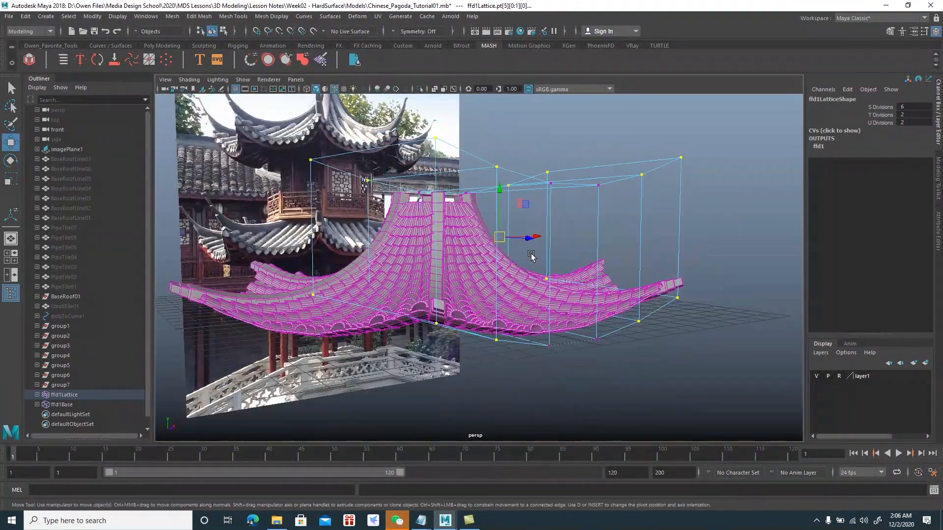
pyautogui.moveTo(638, 178); pyautogui.dragTo(671, 163, button='right')
pyautogui.keyDown('alt'); pyautogui.moveTo(758, 192); pyautogui.dragTo(731, 204); pyautogui.keyUp('alt')
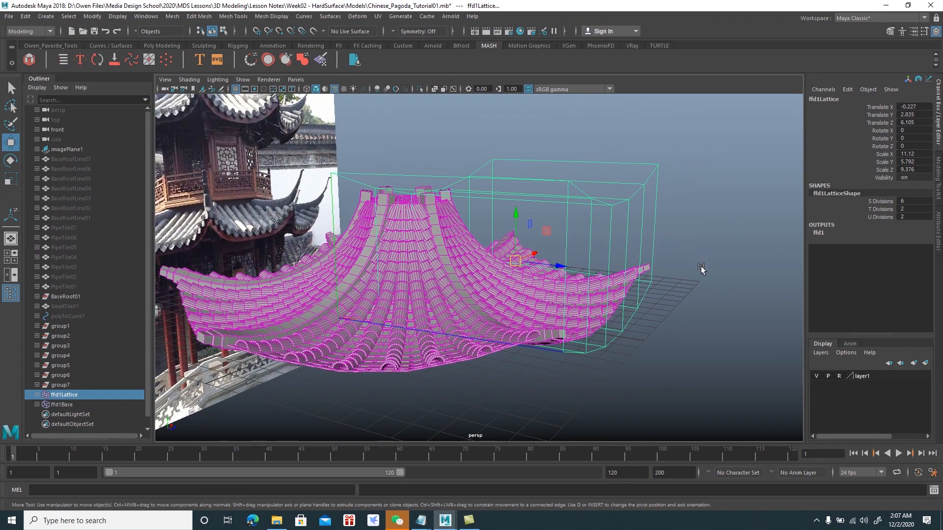
# - Delete the construction history of group1 to bake in the lattice deformation, and clear the selection
pyautogui.click(68, 328)
pyautogui.keyDown('alt'); pyautogui.moveTo(472, 325); pyautogui.dragTo(497, 311); pyautogui.keyUp('alt')
pyautogui.hotkey('alt', 'shift', 'd')
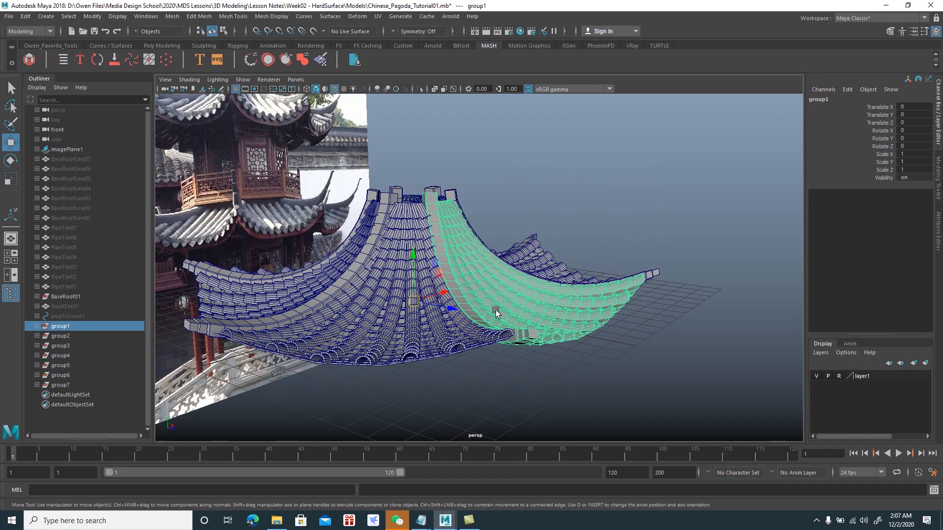
pyautogui.keyDown('alt'); pyautogui.moveTo(496, 310); pyautogui.dragTo(671, 335); pyautogui.keyUp('alt')
pyautogui.click(671, 335)
pyautogui.scroll(2, 639, 300)
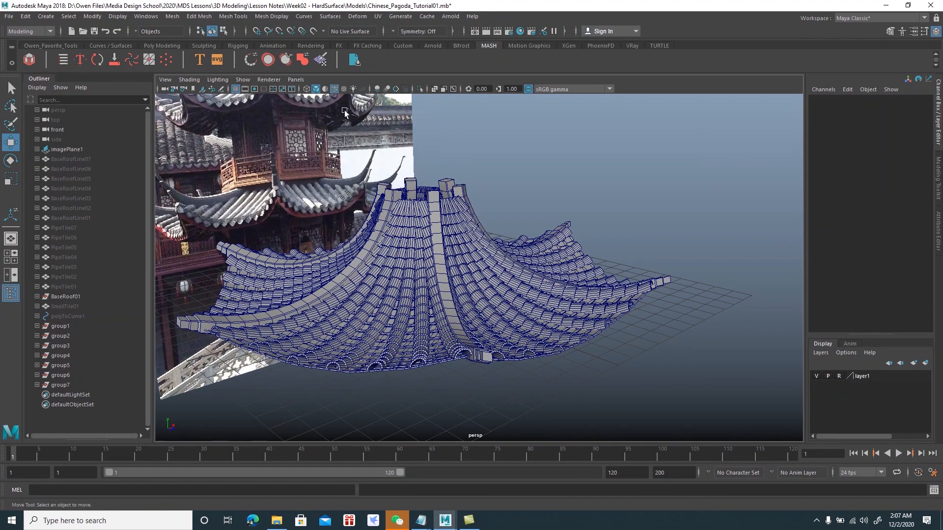
# - Turn off wireframe on the shaded models and frame the rooftop finial of the reference photo in the front view
pyautogui.click(334, 89)
pyautogui.moveTo(450, 160)
pyautogui.keyDown('alt'); pyautogui.mouseDown()
pyautogui.moveTo(433, 206)
pyautogui.moveTo(428, 198)
pyautogui.moveTo(485, 287)
pyautogui.moveTo(474, 254)
pyautogui.moveTo(419, 249)
pyautogui.moveTo(488, 260)
pyautogui.moveTo(502, 254)
pyautogui.moveTo(494, 231)
pyautogui.moveTo(515, 278)
pyautogui.mouseUp(); pyautogui.keyUp('alt')
pyautogui.keyDown('alt'); pyautogui.moveTo(447, 149); pyautogui.dragTo(425, 167); pyautogui.keyUp('alt')
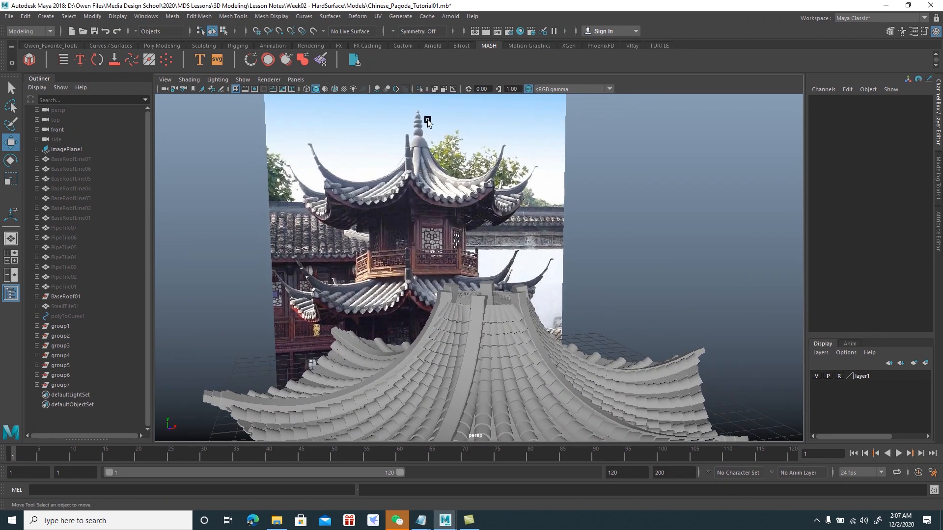
pyautogui.press('space')
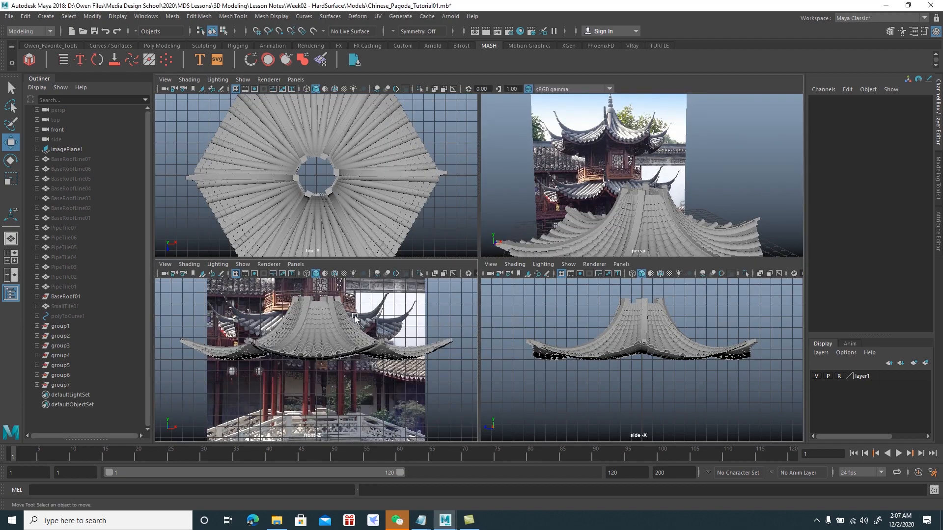
pyautogui.press('space')
pyautogui.scroll(5, 470, 305)
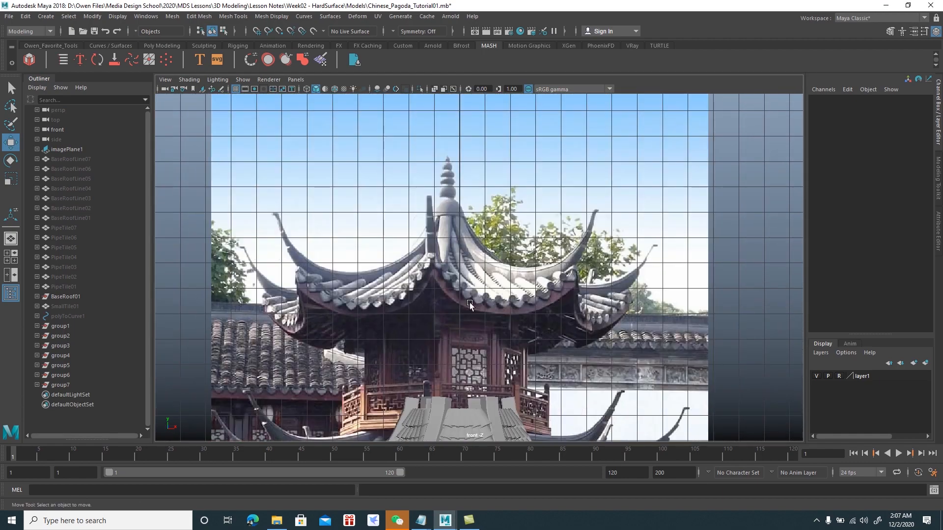
pyautogui.scroll(2, 500, 239)
pyautogui.scroll(4, 452, 193)
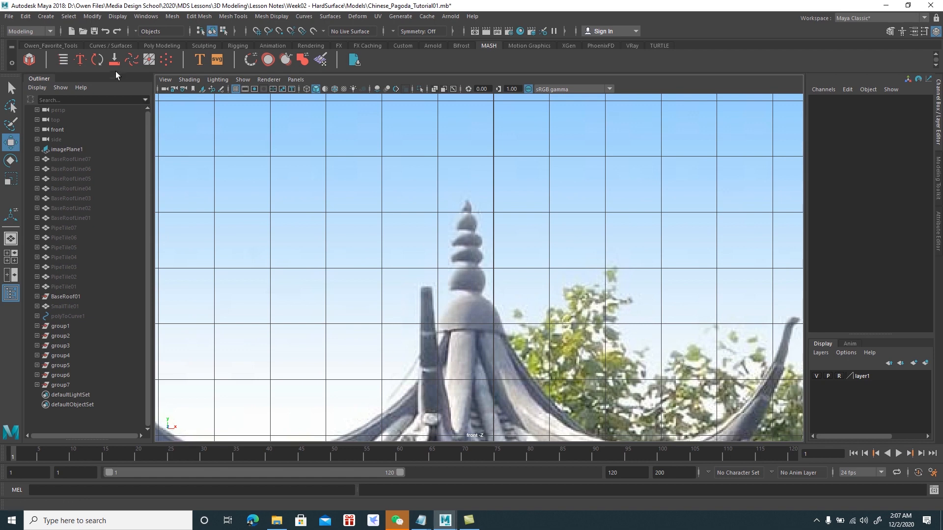
# - Activate the EP Curve tool with curve degree 1 Linear and uniform knot spacing
pyautogui.click(112, 44)
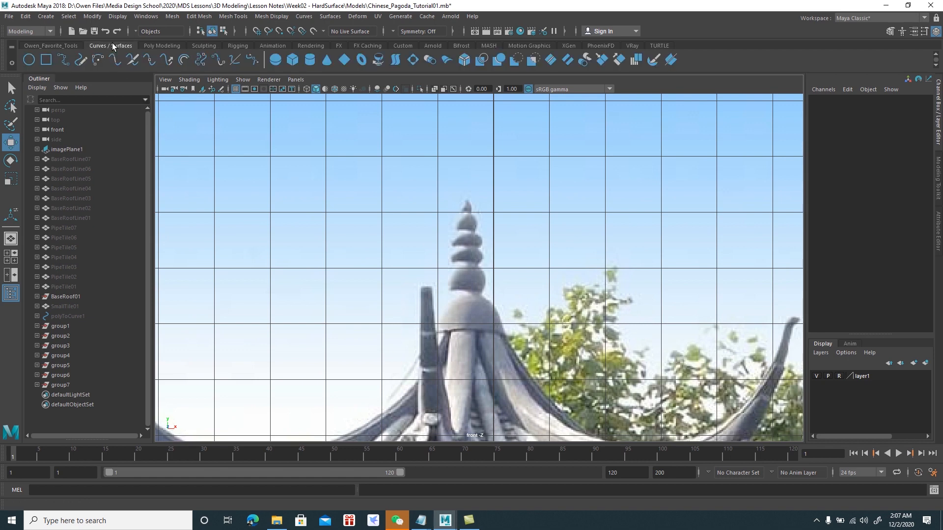
pyautogui.click(64, 60)
pyautogui.scroll(3, 484, 330)
pyautogui.scroll(2, 538, 359)
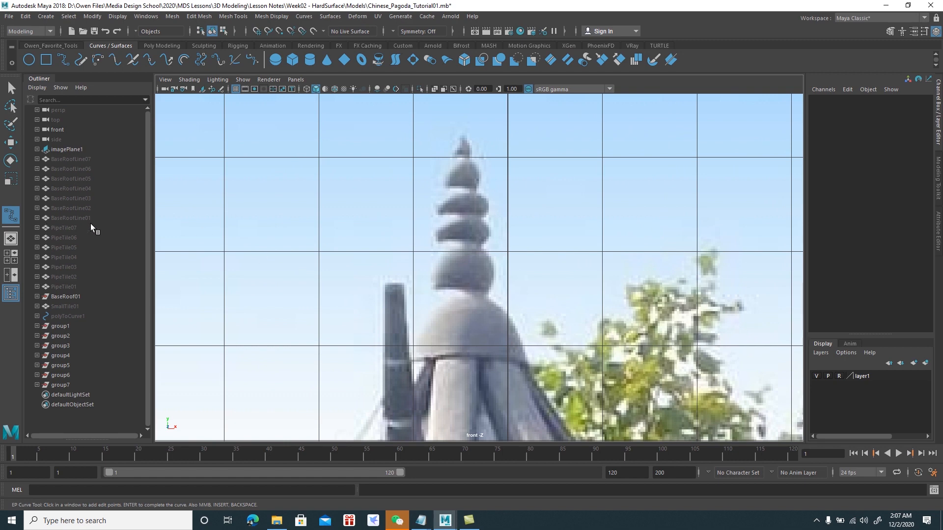
pyautogui.doubleClick(11, 216)
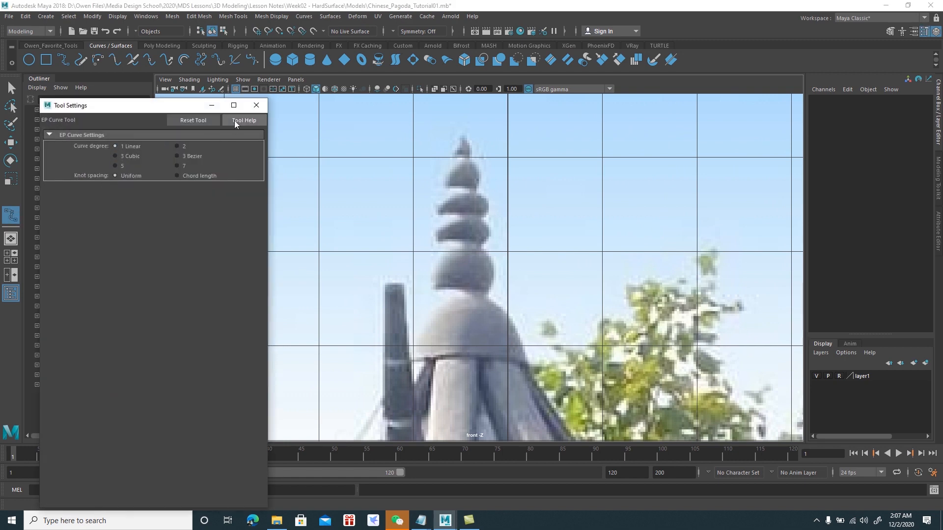
pyautogui.click(256, 105)
pyautogui.scroll(2, 524, 288)
pyautogui.keyDown('alt'); pyautogui.moveTo(539, 304); pyautogui.dragTo(545, 311, button='middle'); pyautogui.keyUp('alt')
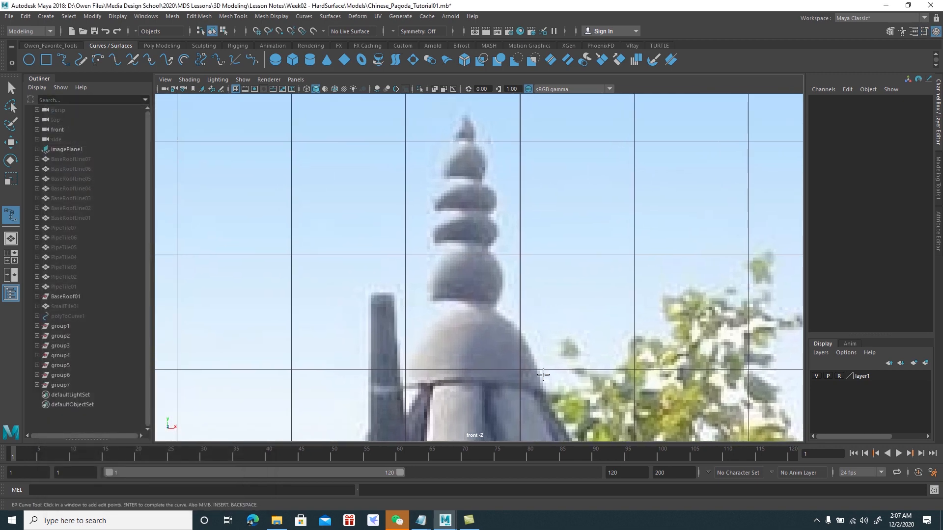
# - Trace the right-hand profile of the reference finial from the dome's base up to the spire's tip and complete the curve
pyautogui.click(531, 384)
pyautogui.click(535, 393)
pyautogui.click(542, 393)
pyautogui.click(537, 369)
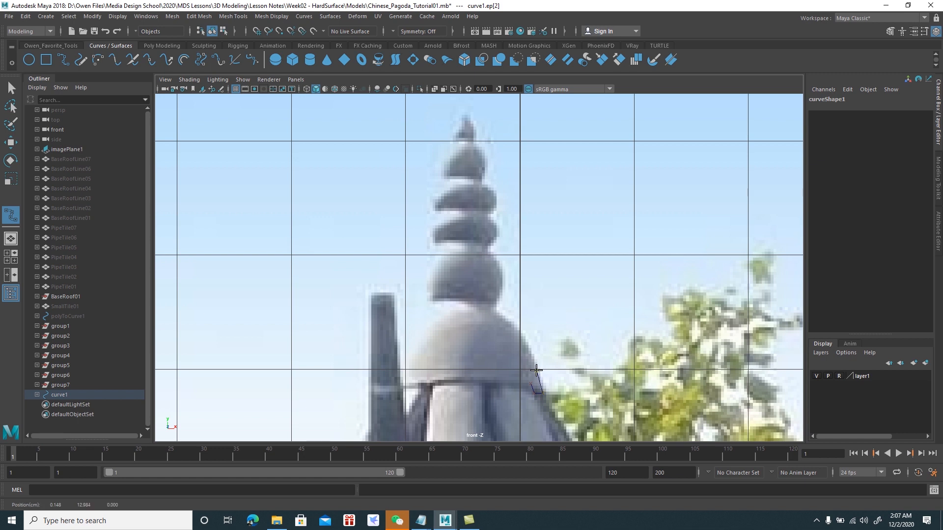
pyautogui.click(525, 344)
pyautogui.click(492, 309)
pyautogui.click(502, 271)
pyautogui.click(485, 244)
pyautogui.click(497, 227)
pyautogui.click(494, 205)
pyautogui.click(480, 182)
pyautogui.click(482, 170)
pyautogui.click(483, 150)
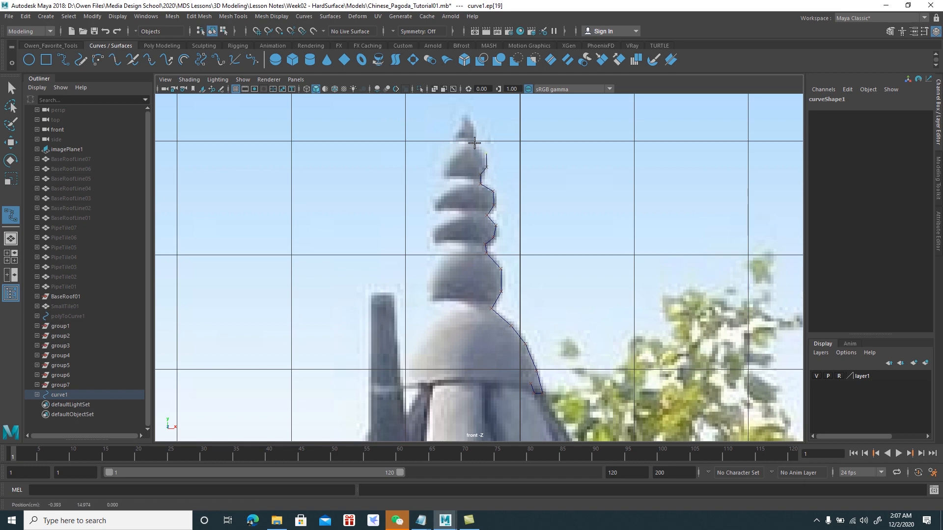
pyautogui.click(476, 133)
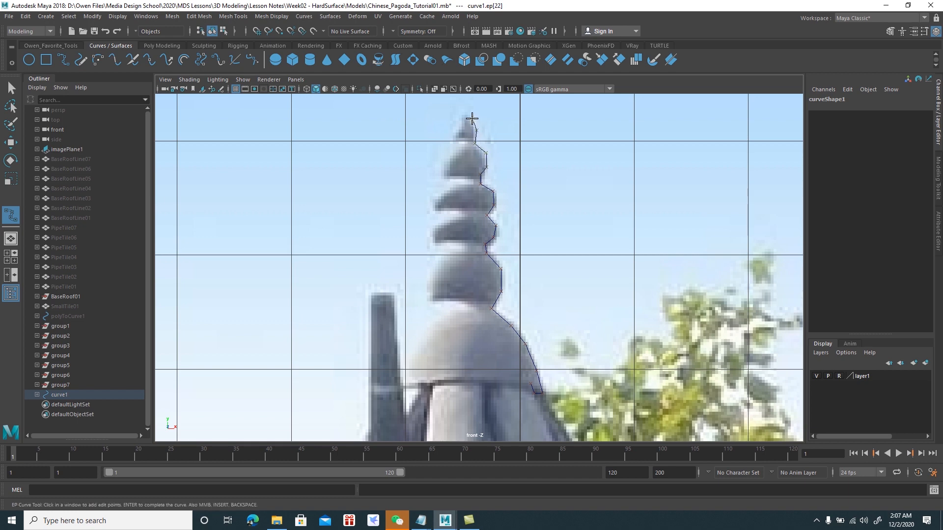
pyautogui.press('Return')
pyautogui.press('w')
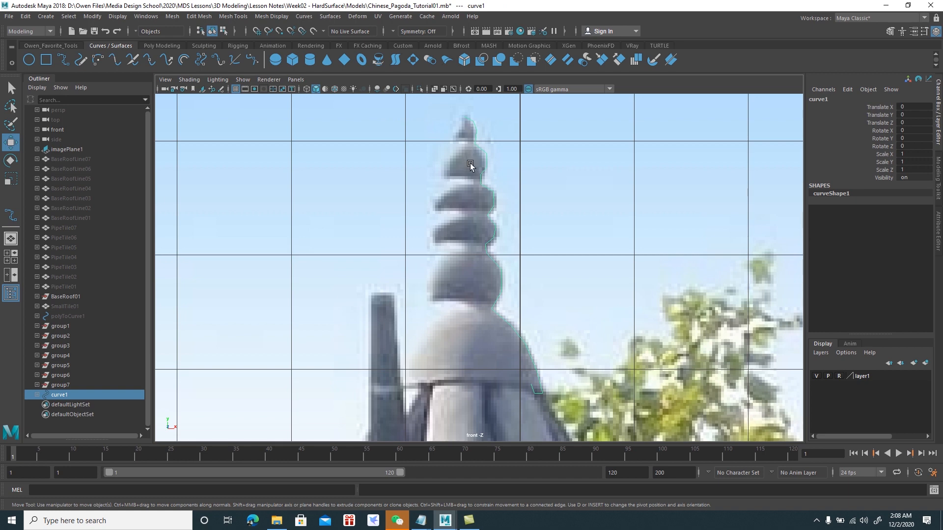
# - Center the profile curve's pivot, then move it onto the finial's central axis at the spire's tip
pyautogui.scroll(-2, 501, 236)
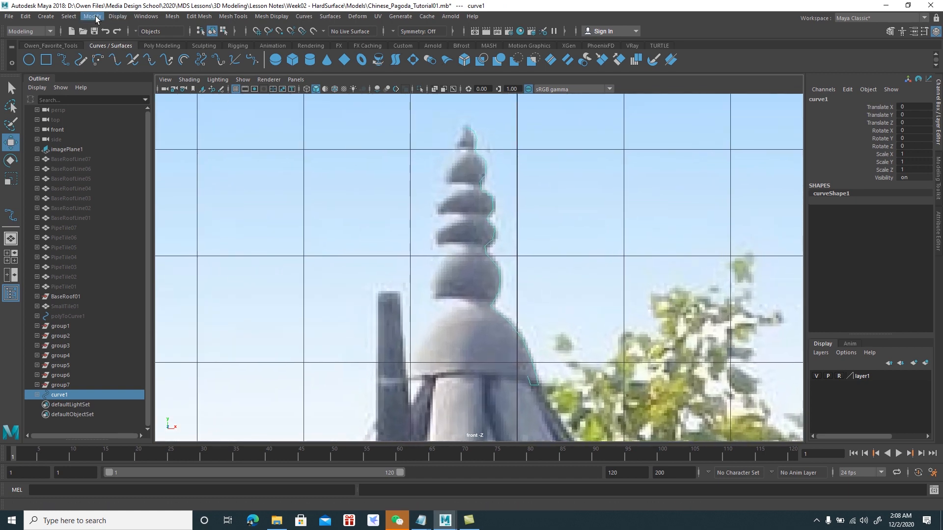
pyautogui.click(94, 16)
pyautogui.click(116, 87)
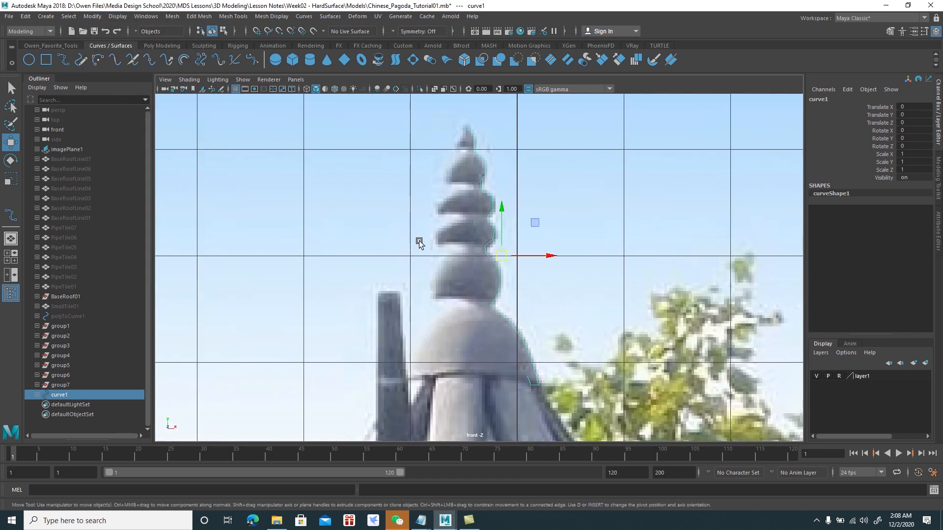
pyautogui.press('d')
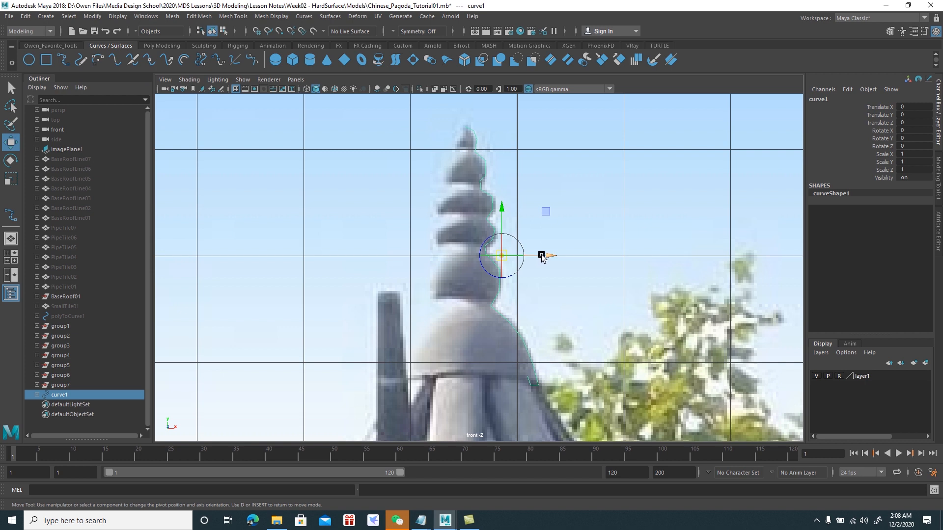
pyautogui.press('v')
pyautogui.moveTo(542, 256); pyautogui.dragTo(404, 248)
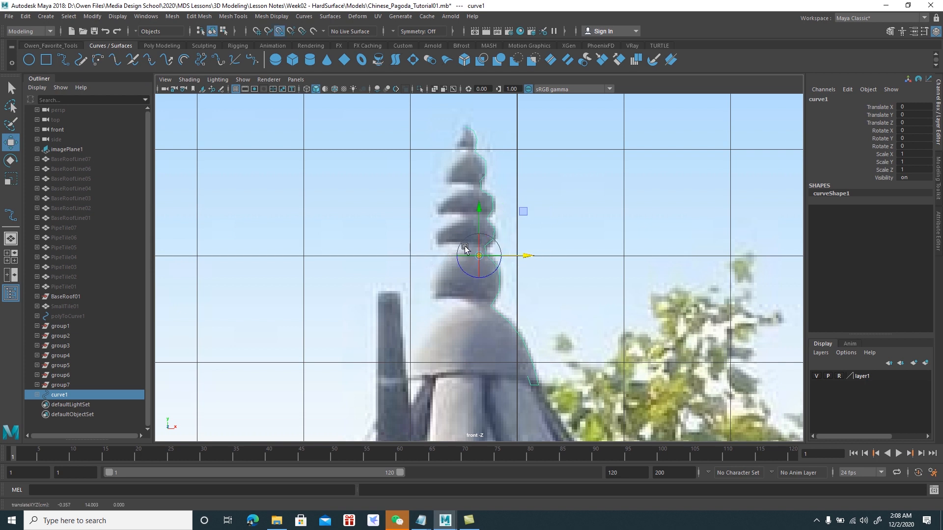
pyautogui.moveTo(482, 220); pyautogui.dragTo(427, 132)
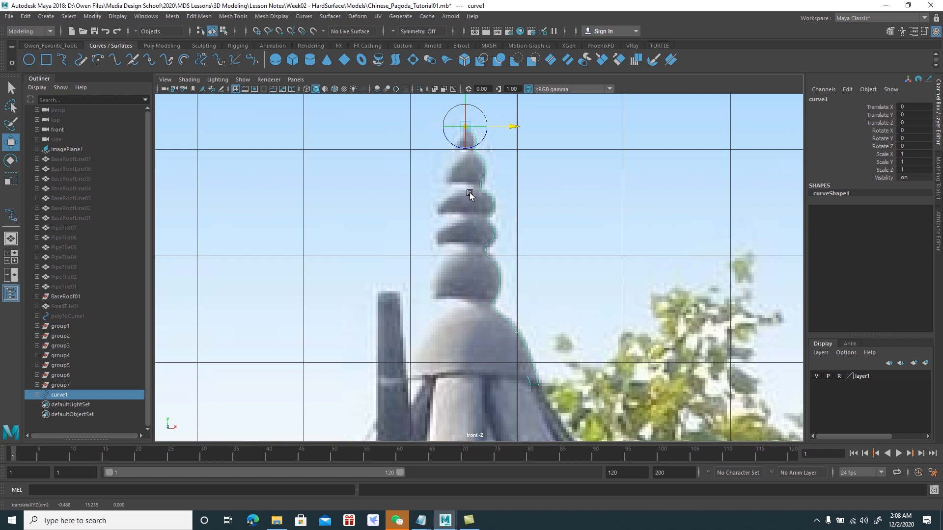
pyautogui.press('d')
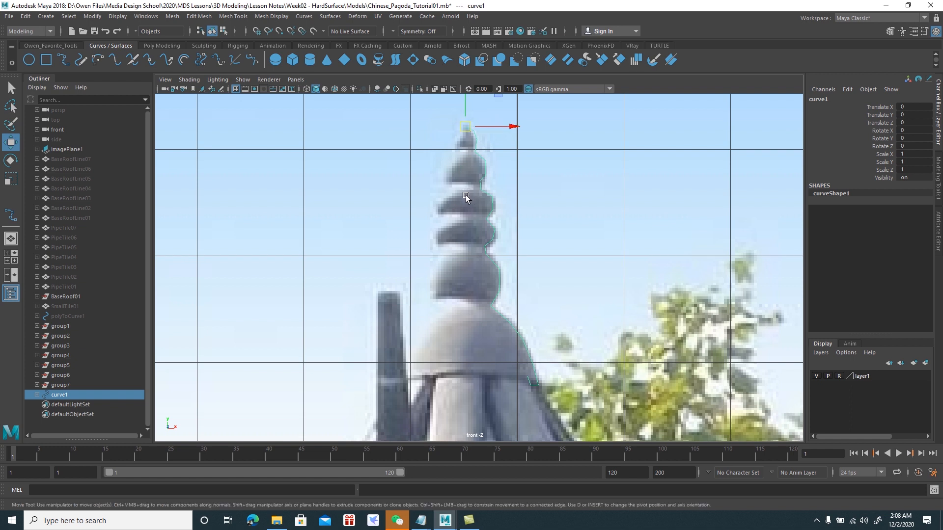
# - Freeze the profile curve's transformations and return to the perspective view
pyautogui.click(92, 16)
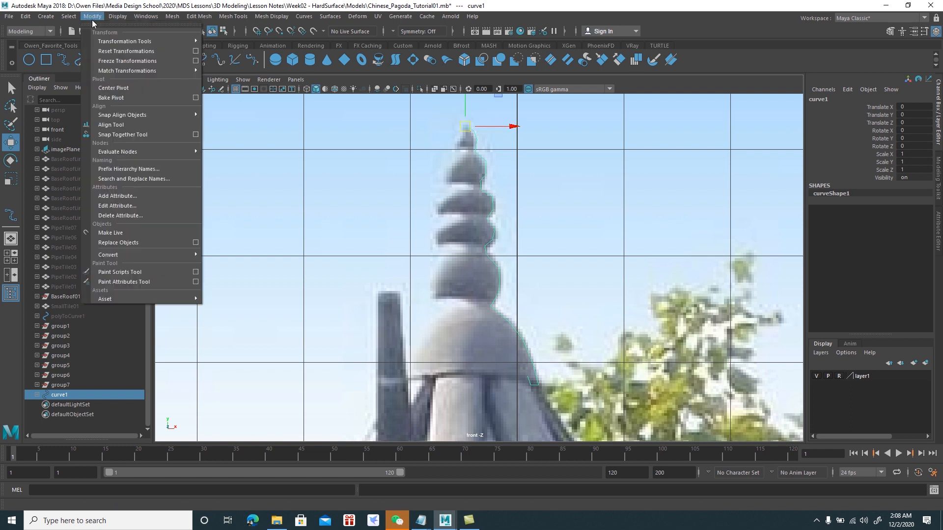
pyautogui.click(117, 61)
pyautogui.scroll(-3, 446, 217)
pyautogui.press('space')
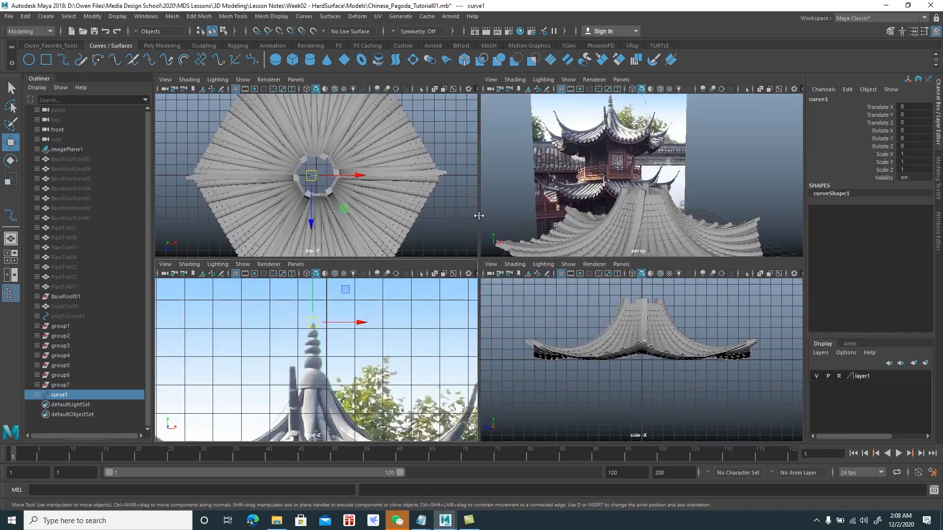
pyautogui.press('space')
pyautogui.keyDown('alt'); pyautogui.moveTo(600, 229); pyautogui.dragTo(484, 224); pyautogui.keyUp('alt')
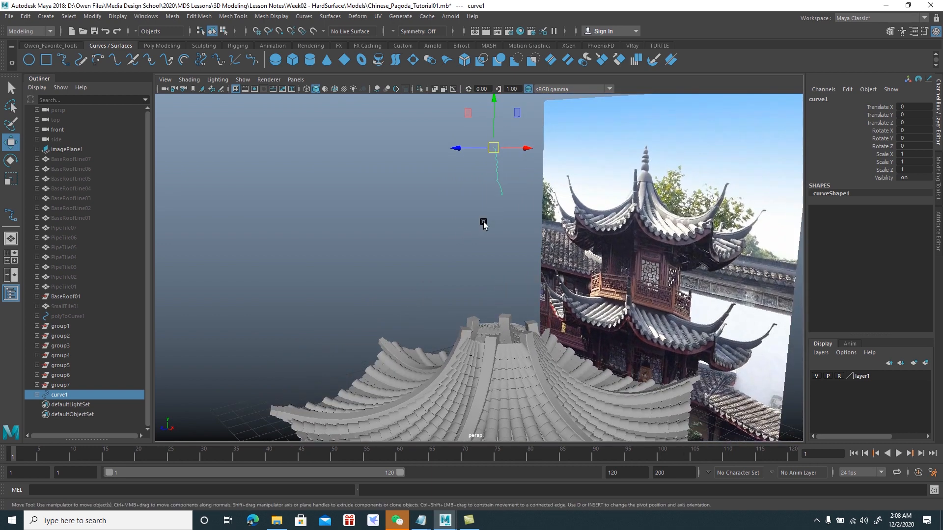
# - Open the Revolve options for the profile curve and reset them to their defaults
pyautogui.click(326, 18)
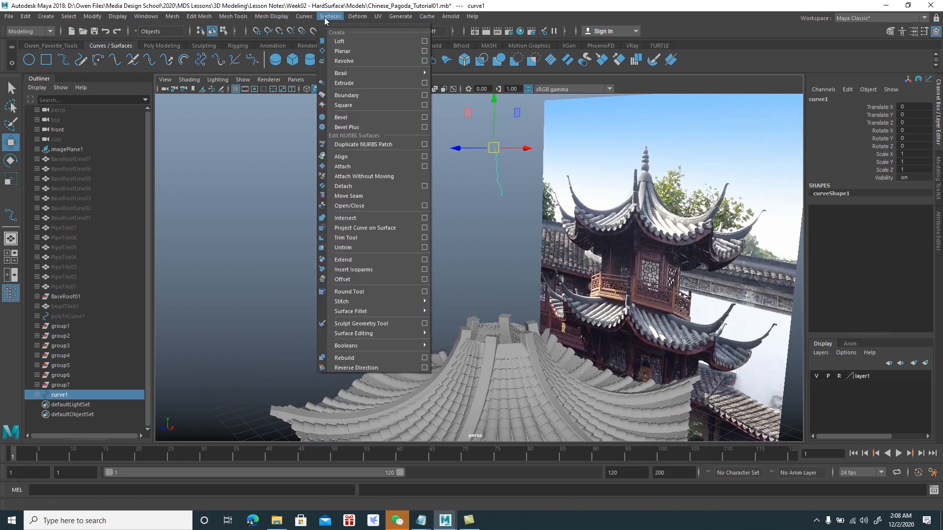
pyautogui.click(424, 61)
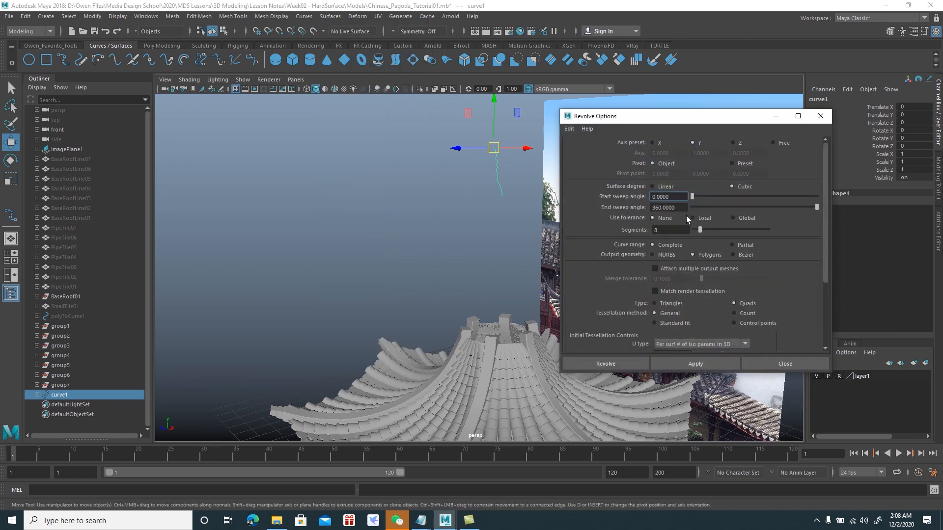
pyautogui.scroll(-1, 778, 269)
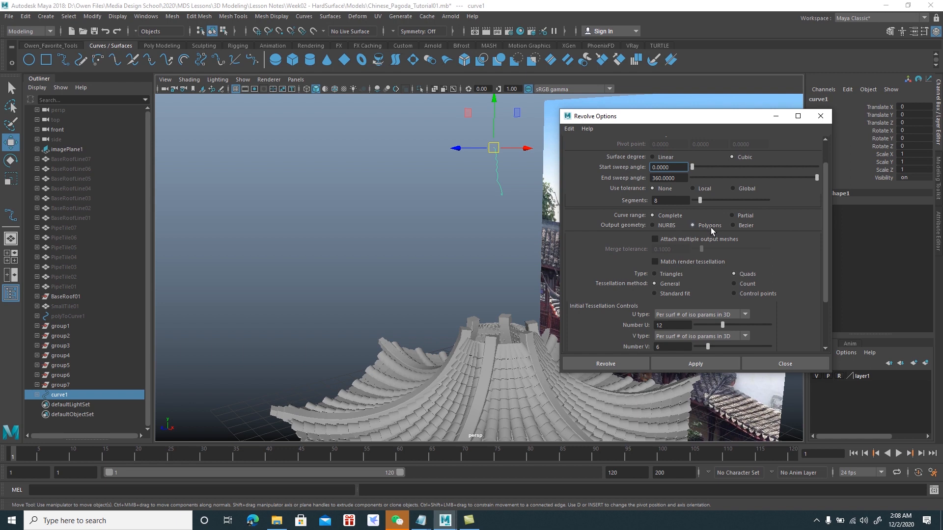
pyautogui.moveTo(827, 226); pyautogui.dragTo(829, 264)
pyautogui.click(662, 261)
pyautogui.click(568, 129)
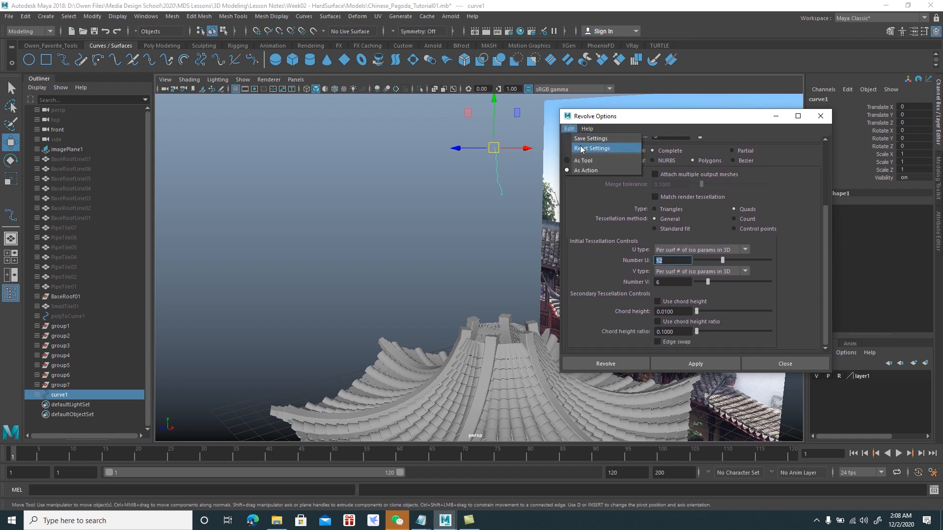
pyautogui.click(587, 150)
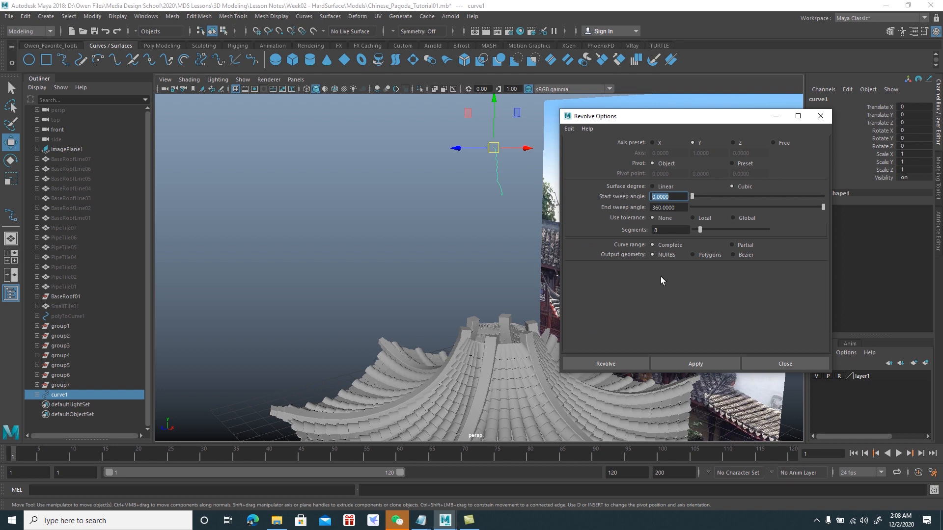
# - Revolve the profile curve around Y with polygon output, quads and the General tessellation method
pyautogui.click(697, 255)
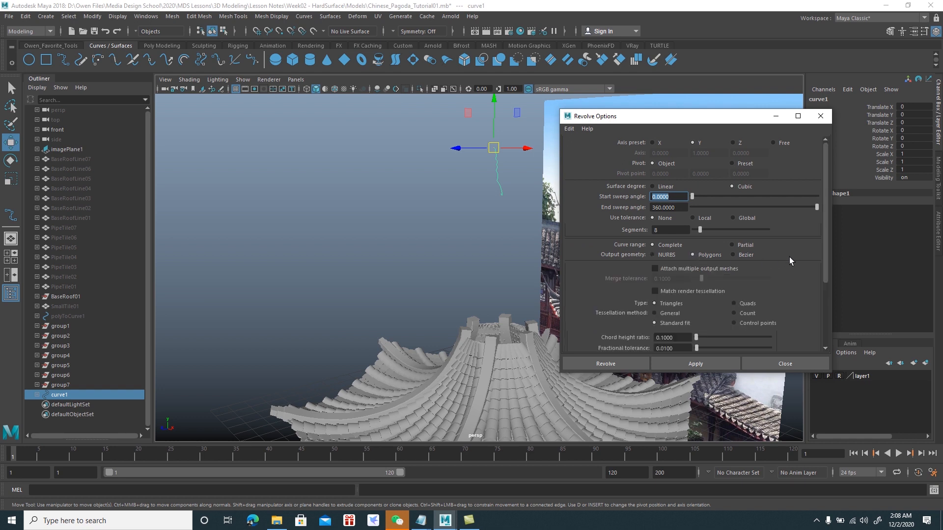
pyautogui.click(741, 302)
pyautogui.scroll(-4, 823, 256)
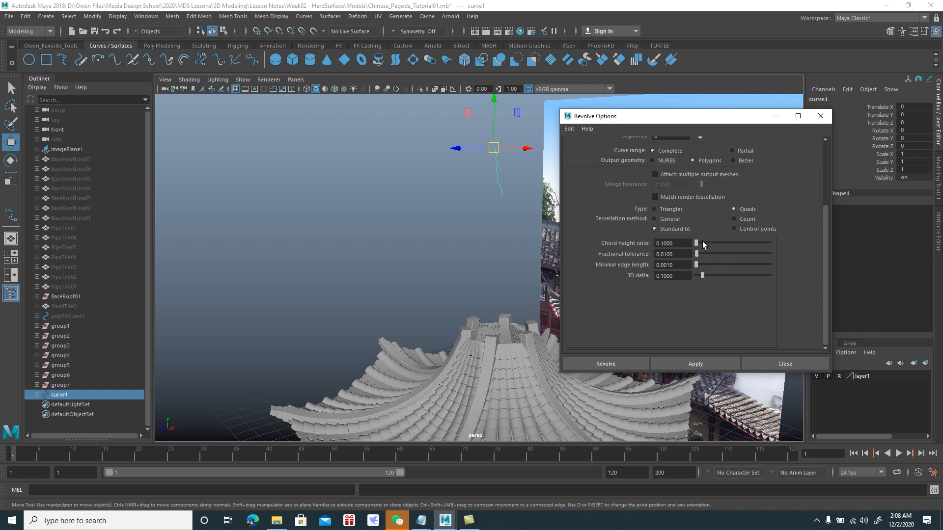
pyautogui.click(667, 220)
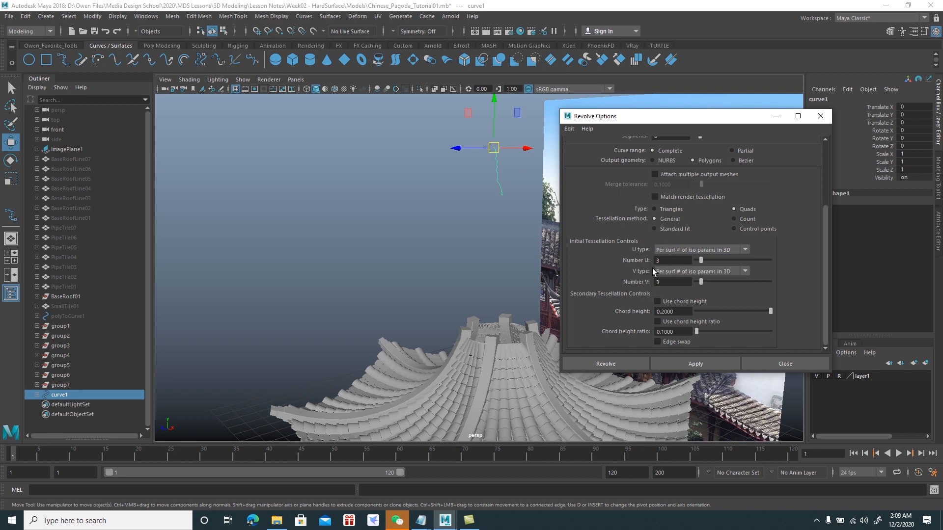
pyautogui.click(613, 364)
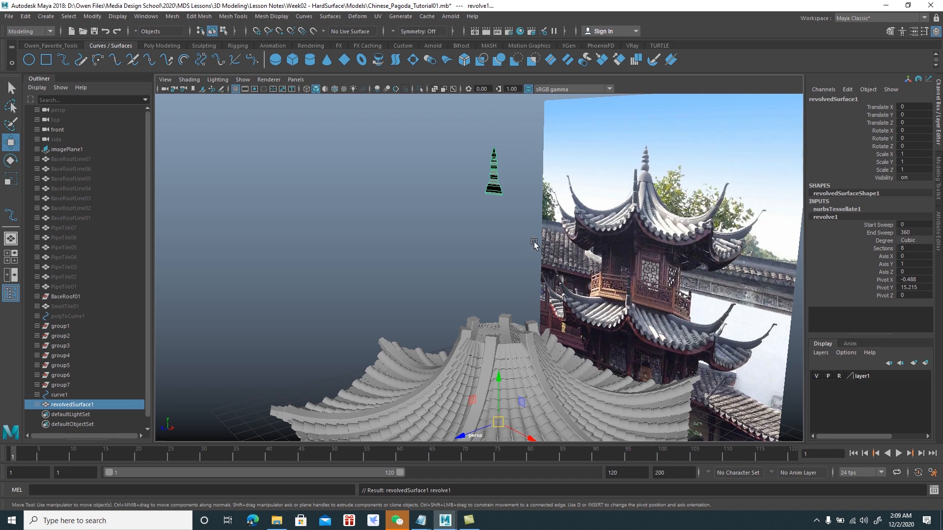
# - Set the revolved finial's tessellation V Number to 20
pyautogui.scroll(2, 539, 259)
pyautogui.keyDown('alt'); pyautogui.moveTo(540, 259); pyautogui.dragTo(515, 313, button='middle'); pyautogui.keyUp('alt')
pyautogui.keyDown('alt'); pyautogui.moveTo(515, 314); pyautogui.dragTo(546, 322, button='right'); pyautogui.keyUp('alt')
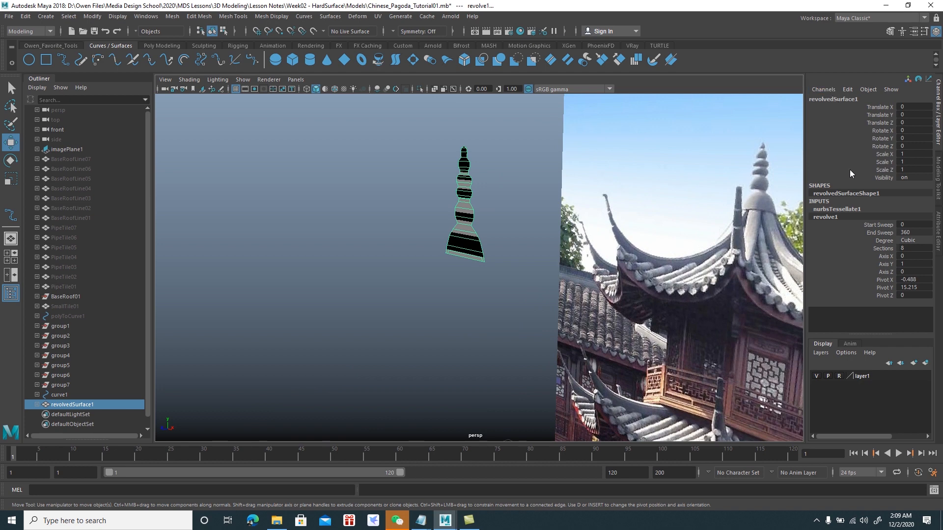
pyautogui.click(839, 210)
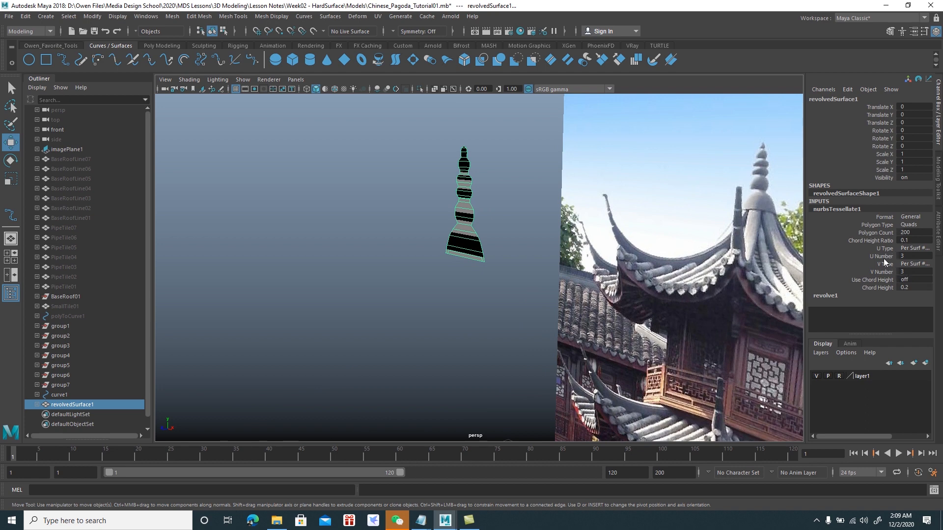
pyautogui.click(905, 273)
pyautogui.write('20')
pyautogui.press('Return')
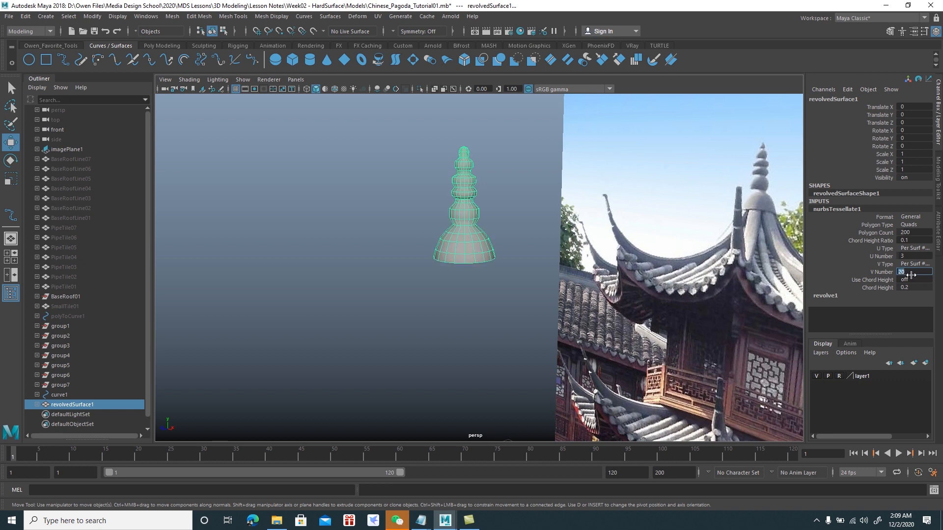
# - Set the revolved finial's tessellation U Number to 12
pyautogui.click(910, 257)
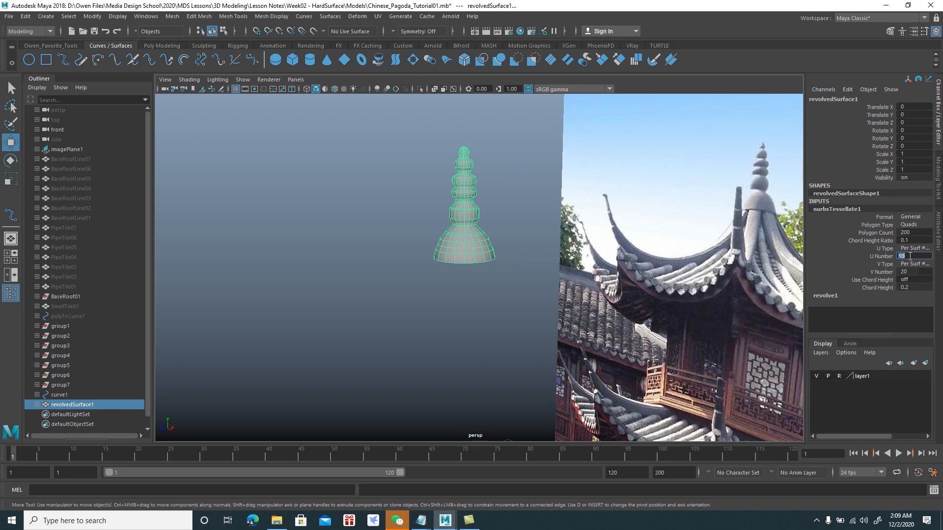
pyautogui.keyDown('alt'); pyautogui.moveTo(494, 196); pyautogui.dragTo(505, 236, button='right'); pyautogui.keyUp('alt')
pyautogui.click(912, 256)
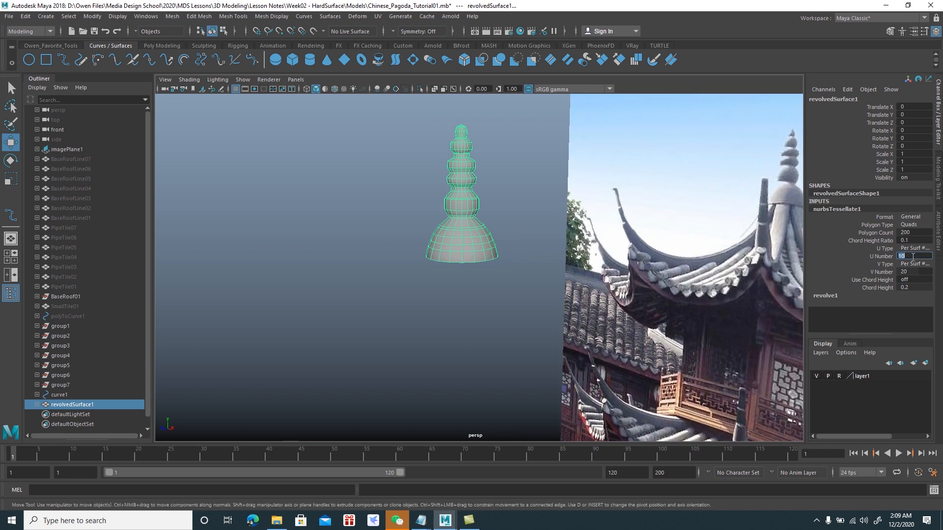
pyautogui.press('Return')
pyautogui.write('12')
pyautogui.press('Return')
pyautogui.keyDown('alt'); pyautogui.moveTo(529, 293); pyautogui.dragTo(523, 252); pyautogui.keyUp('alt')
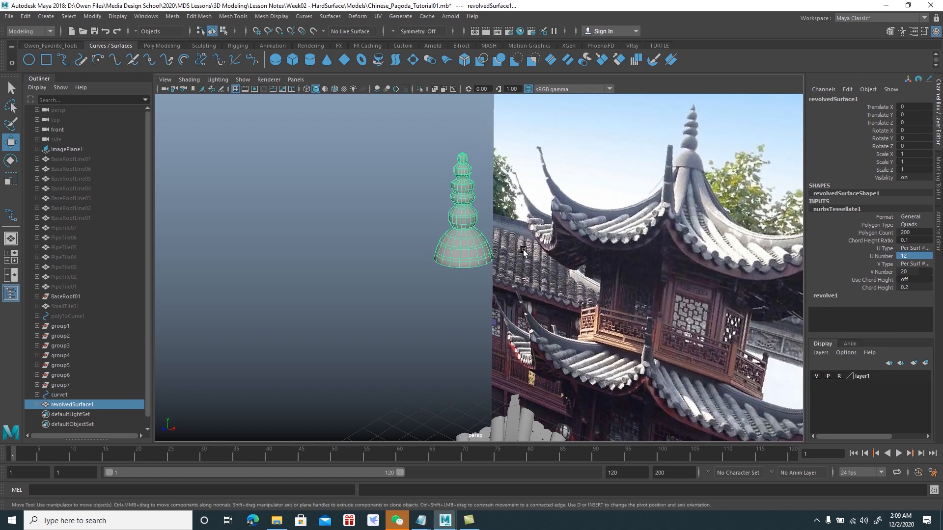
# - Delete the finial's construction history and center its pivot
pyautogui.keyDown('alt'); pyautogui.moveTo(469, 280); pyautogui.dragTo(445, 285); pyautogui.keyUp('alt')
pyautogui.click(447, 282)
pyautogui.click(461, 256)
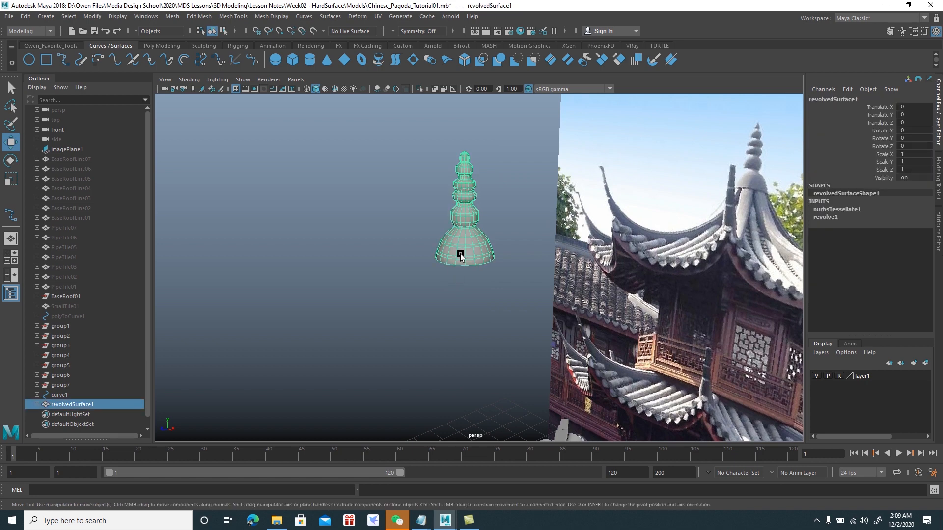
pyautogui.hotkey('alt', 'shift', 'd')
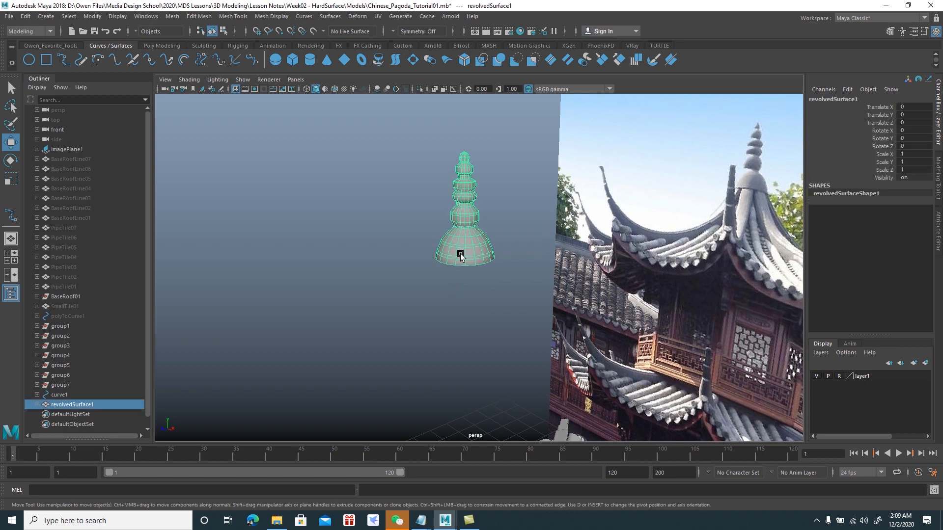
pyautogui.keyDown('alt'); pyautogui.moveTo(478, 264); pyautogui.dragTo(438, 245); pyautogui.keyUp('alt')
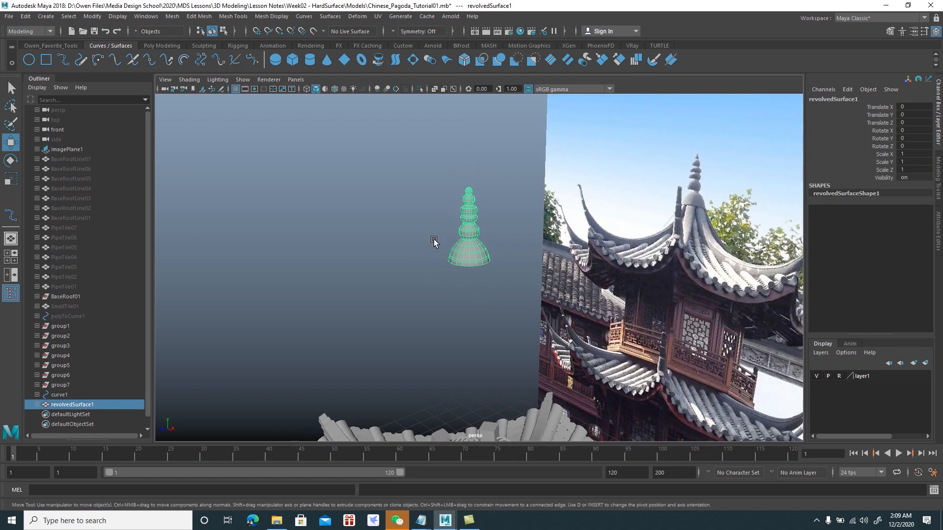
pyautogui.click(92, 16)
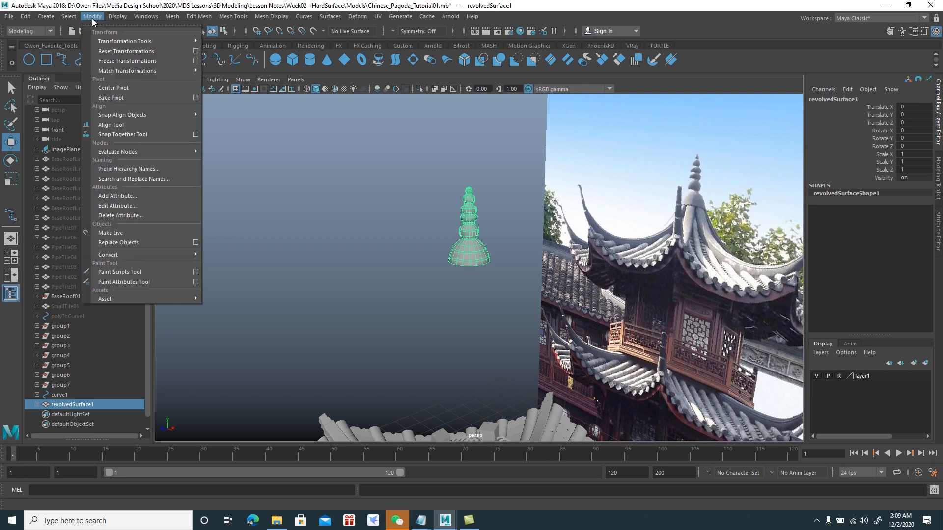
pyautogui.click(120, 91)
# - Lower the finial onto the roof's peak and enlarge it uniformly to a scale of about 3.857, with Translate Y about -3.757
pyautogui.keyDown('alt'); pyautogui.moveTo(448, 229); pyautogui.dragTo(467, 204); pyautogui.keyUp('alt')
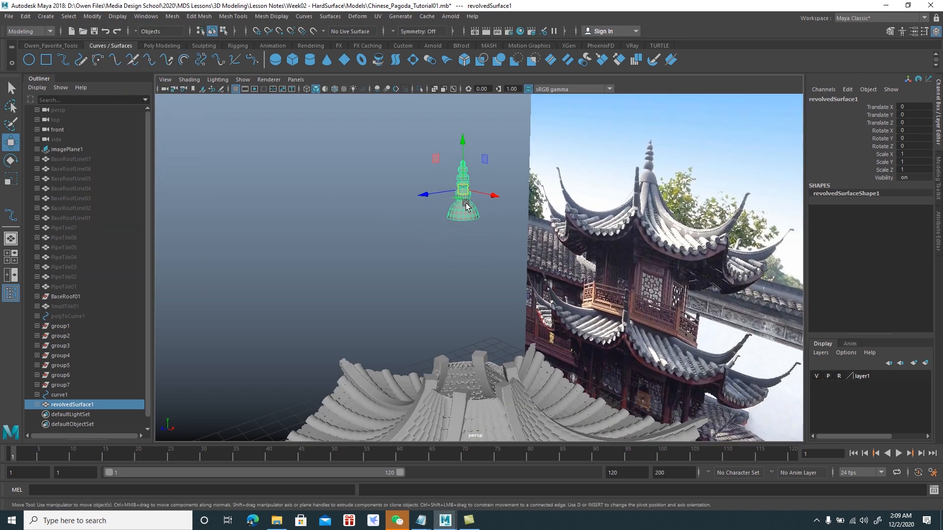
pyautogui.moveTo(463, 167); pyautogui.dragTo(489, 320)
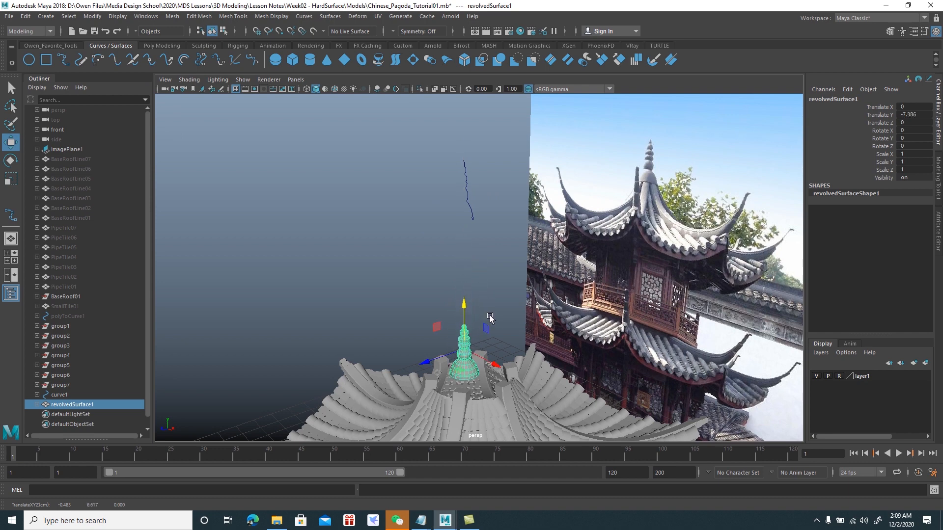
pyautogui.press('r')
pyautogui.moveTo(464, 349); pyautogui.dragTo(561, 273)
pyautogui.press('w')
pyautogui.moveTo(462, 318); pyautogui.dragTo(567, 199)
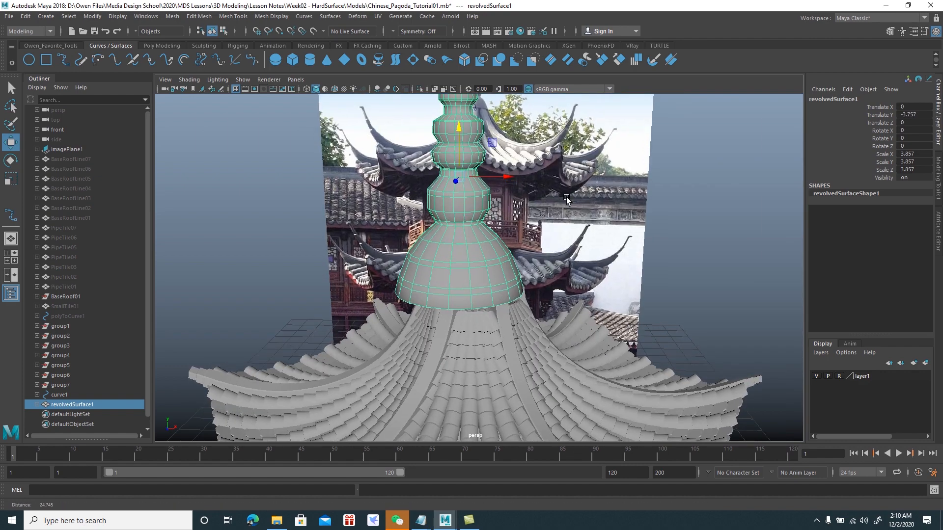
# - Align the finial over the roof's peak by moving it to about Translate X 0.653 and Translate Y -4.153
pyautogui.keyDown('alt'); pyautogui.moveTo(567, 198); pyautogui.dragTo(580, 192, button='right'); pyautogui.keyUp('alt')
pyautogui.moveTo(506, 172); pyautogui.dragTo(525, 187)
pyautogui.keyDown('alt'); pyautogui.moveTo(525, 195); pyautogui.dragTo(521, 155); pyautogui.keyUp('alt')
pyautogui.click(506, 147)
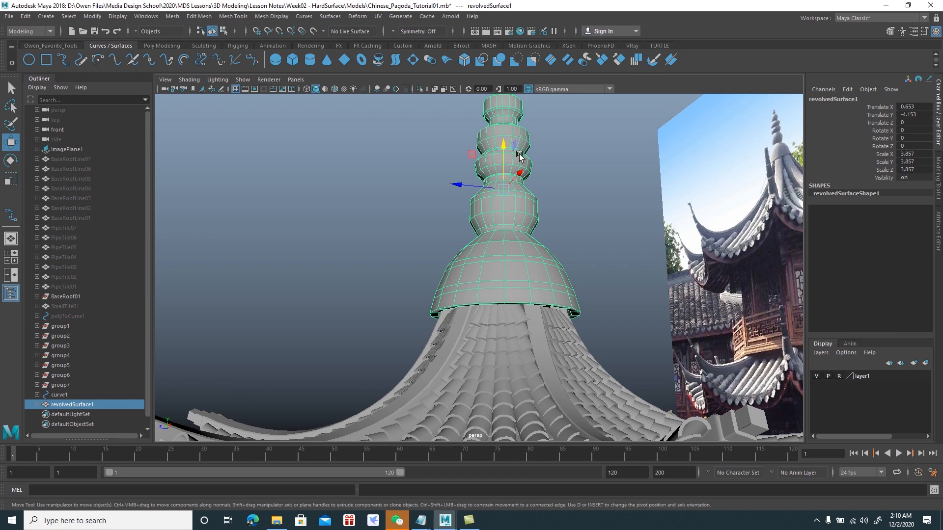
# - Reduce the finial's uniform scale to about 3.67 and lower it to about Translate Y -4.482
pyautogui.press('r')
pyautogui.moveTo(503, 188); pyautogui.dragTo(588, 202)
pyautogui.press('w')
pyautogui.keyDown('alt'); pyautogui.moveTo(588, 202); pyautogui.dragTo(494, 187, button='right'); pyautogui.keyUp('alt')
pyautogui.keyDown('alt'); pyautogui.moveTo(493, 187); pyautogui.dragTo(551, 186); pyautogui.keyUp('alt')
pyautogui.press('r')
pyautogui.press('w')
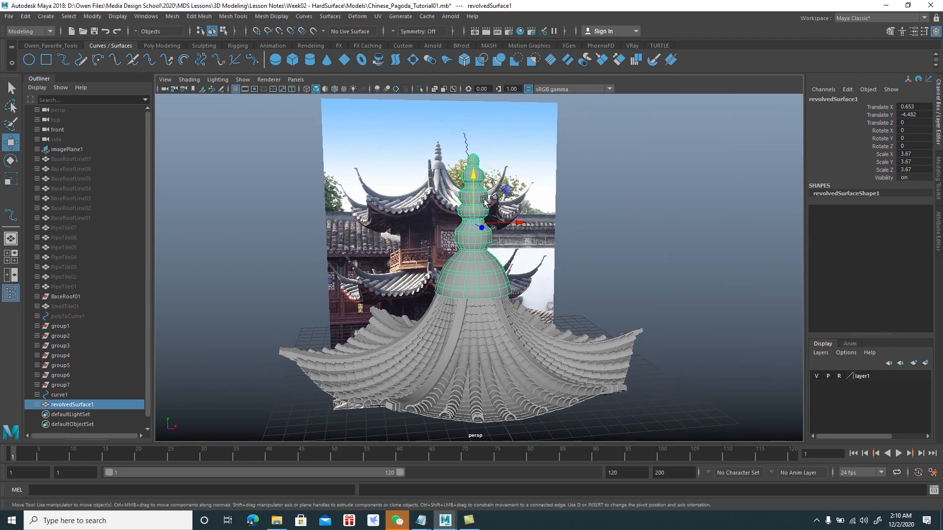
# - Snap the finial's pivot to the base of its dome and shorten the finial to about Scale Y 2.904
pyautogui.press('d')
pyautogui.press('v')
pyautogui.moveTo(475, 184); pyautogui.dragTo(481, 298)
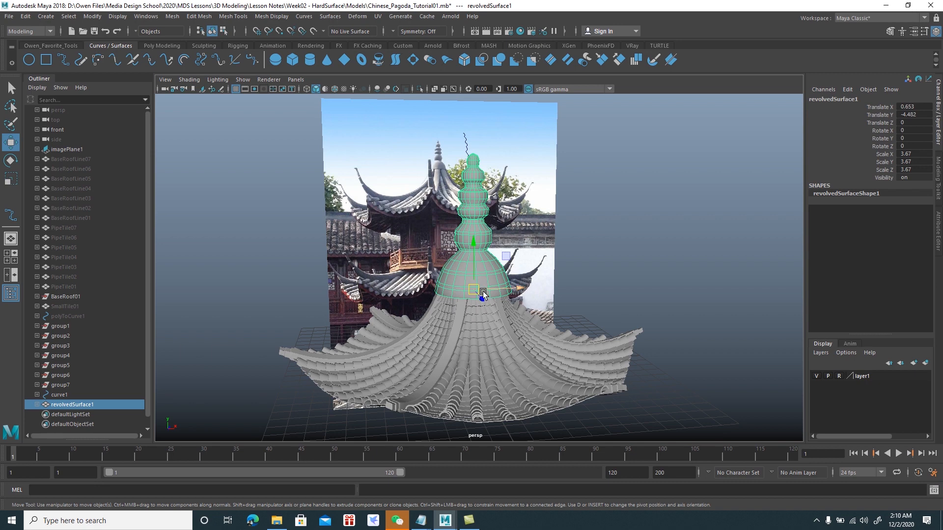
pyautogui.press('r')
pyautogui.moveTo(473, 245); pyautogui.dragTo(448, 255)
pyautogui.press('w')
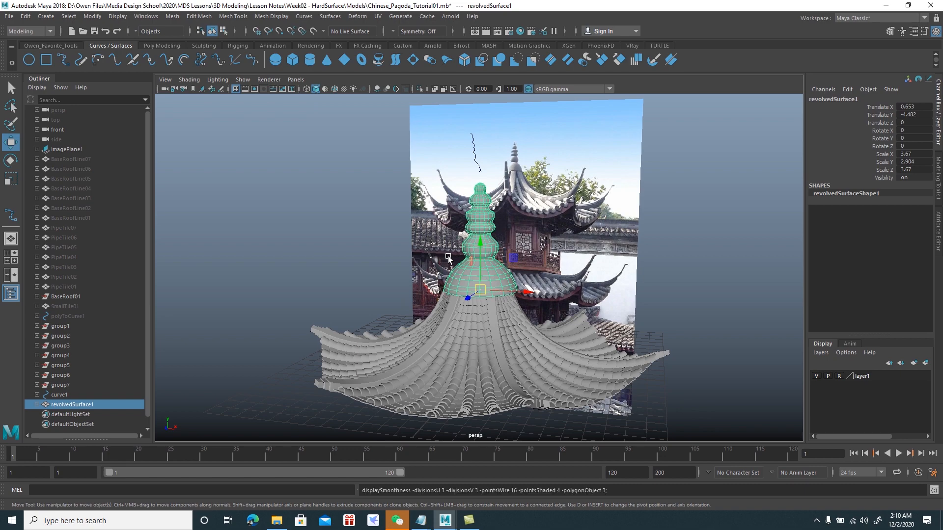
# - Delete the leftover profile curve above the finial
pyautogui.click(371, 249)
pyautogui.keyDown('alt'); pyautogui.moveTo(370, 248); pyautogui.dragTo(490, 246); pyautogui.keyUp('alt')
pyautogui.click(457, 162)
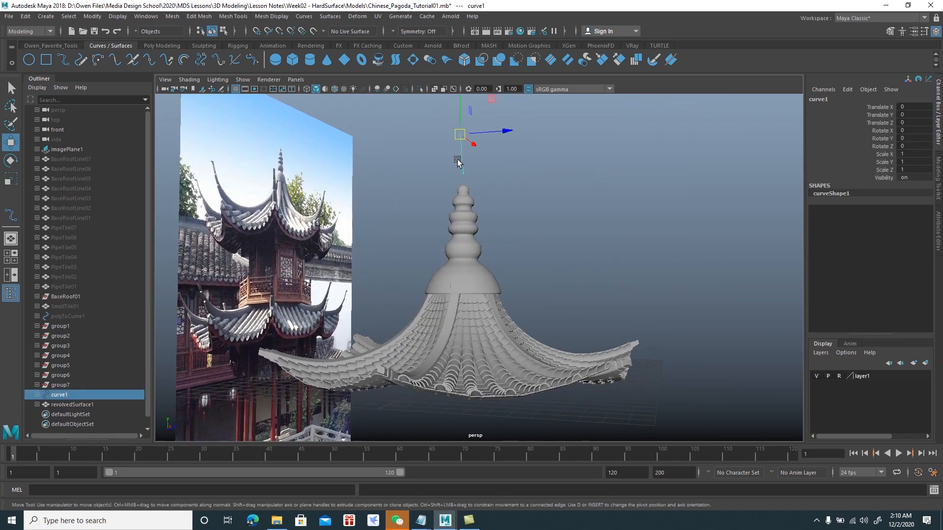
pyautogui.press('Delete')
# - Center the finial on the roof's peak by shifting it along X to about 0.554
pyautogui.keyDown('alt'); pyautogui.moveTo(515, 219); pyautogui.dragTo(482, 255); pyautogui.keyUp('alt')
pyautogui.keyDown('alt'); pyautogui.moveTo(481, 256); pyautogui.dragTo(511, 275, button='right'); pyautogui.keyUp('alt')
pyautogui.keyDown('alt'); pyautogui.moveTo(516, 277); pyautogui.dragTo(549, 225, button='middle'); pyautogui.keyUp('alt')
pyautogui.keyDown('alt'); pyautogui.moveTo(549, 224); pyautogui.dragTo(495, 226); pyautogui.keyUp('alt')
pyautogui.click(495, 226)
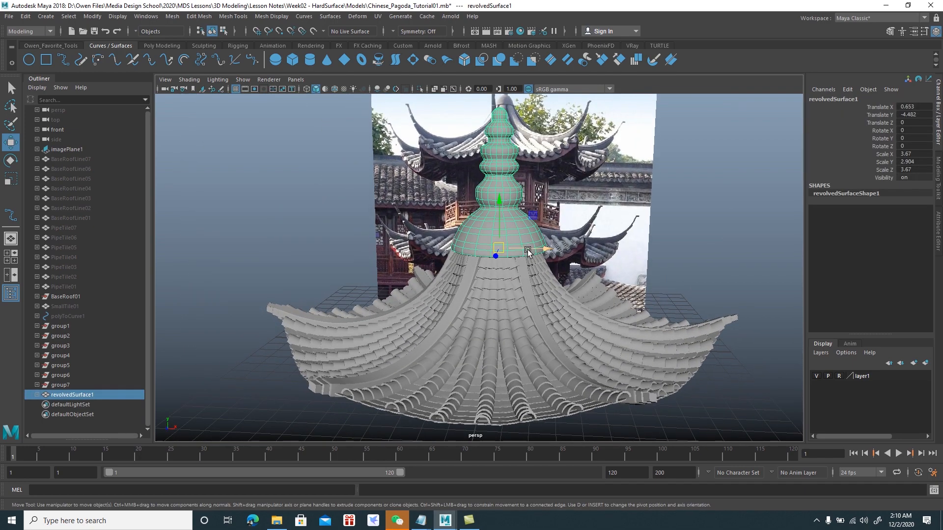
pyautogui.moveTo(528, 251); pyautogui.dragTo(604, 230)
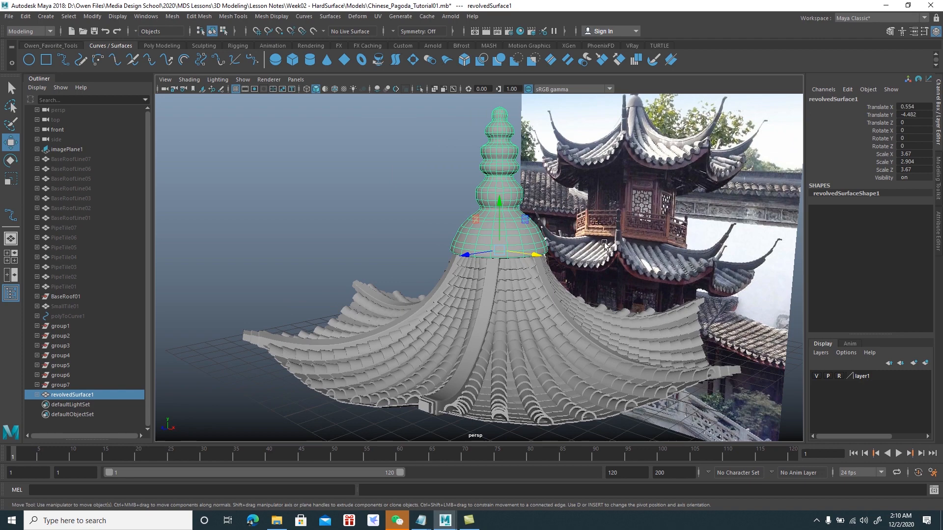
# - Deselect the finial and examine how it sits on the tiled roof from several angles
pyautogui.keyDown('alt'); pyautogui.moveTo(637, 201); pyautogui.dragTo(644, 224); pyautogui.keyUp('alt')
pyautogui.keyDown('alt'); pyautogui.moveTo(627, 212); pyautogui.dragTo(660, 241, button='right'); pyautogui.keyUp('alt')
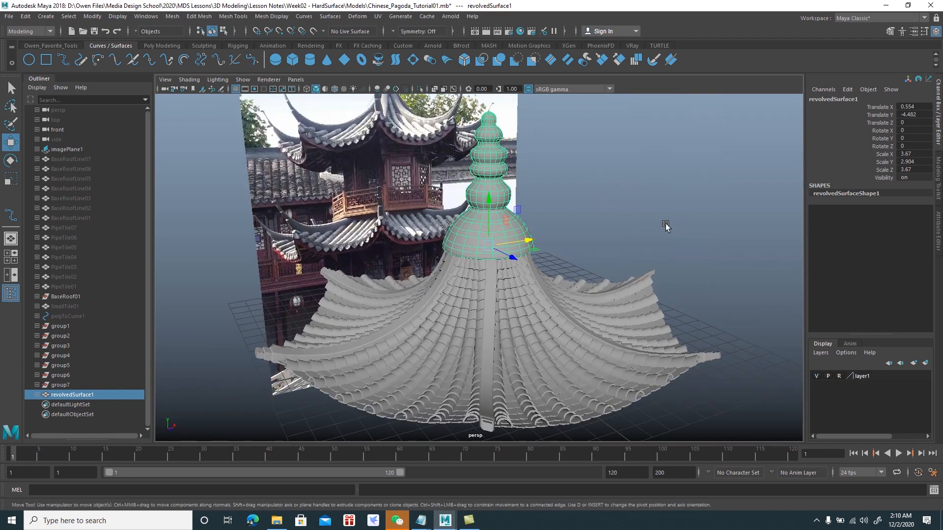
pyautogui.click(669, 225)
pyautogui.keyDown('alt'); pyautogui.moveTo(669, 225); pyautogui.dragTo(675, 203); pyautogui.keyUp('alt')
pyautogui.keyDown('alt'); pyautogui.moveTo(675, 203); pyautogui.dragTo(681, 218, button='right'); pyautogui.keyUp('alt')
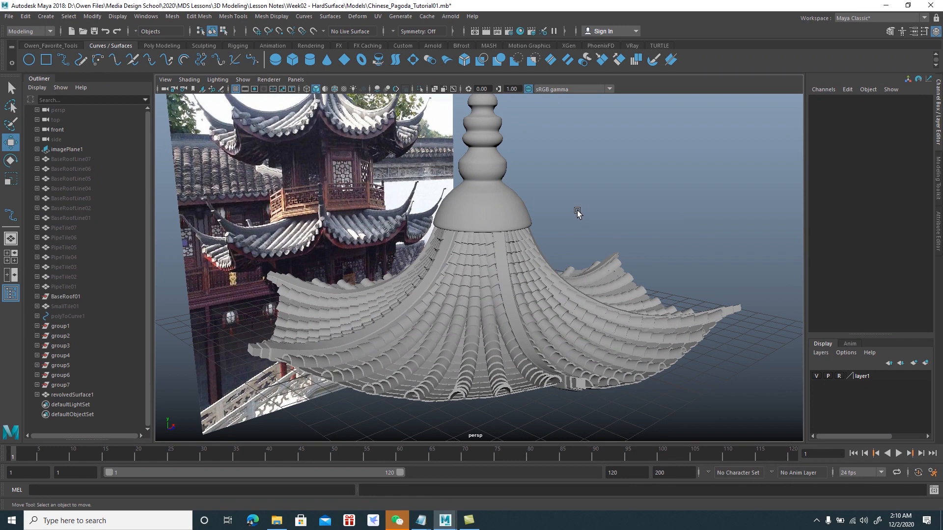
pyautogui.keyDown('alt'); pyautogui.moveTo(577, 210); pyautogui.dragTo(577, 210); pyautogui.keyUp('alt')
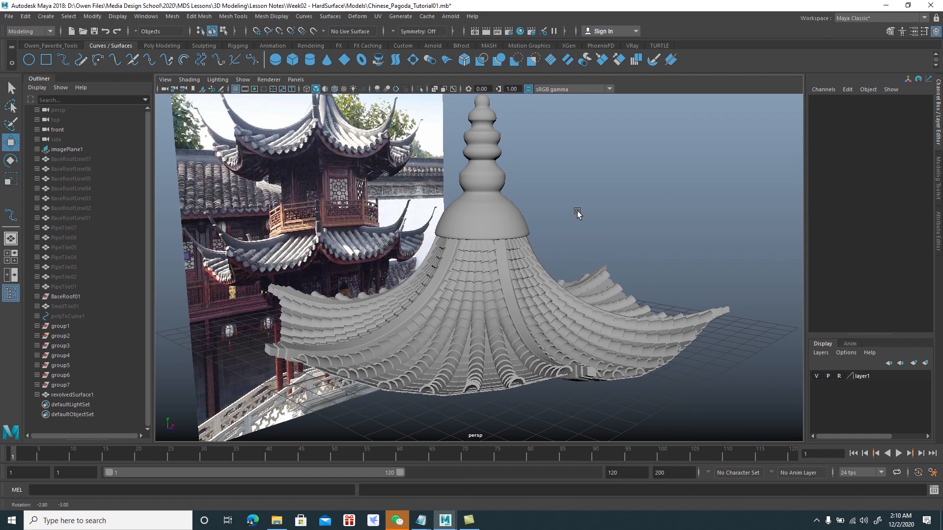
pyautogui.keyDown('alt'); pyautogui.moveTo(576, 210); pyautogui.dragTo(547, 221, button='right'); pyautogui.keyUp('alt')
pyautogui.keyDown('alt'); pyautogui.moveTo(547, 222); pyautogui.dragTo(544, 223); pyautogui.keyUp('alt')
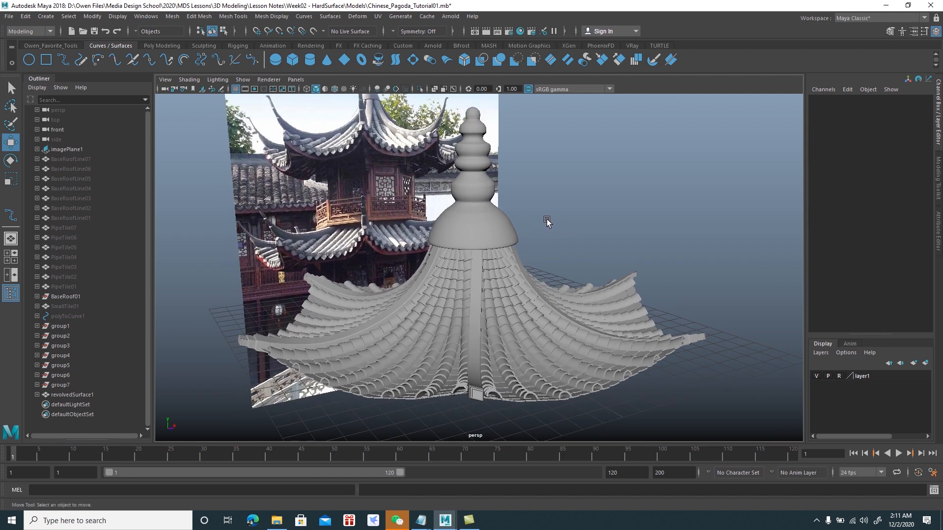